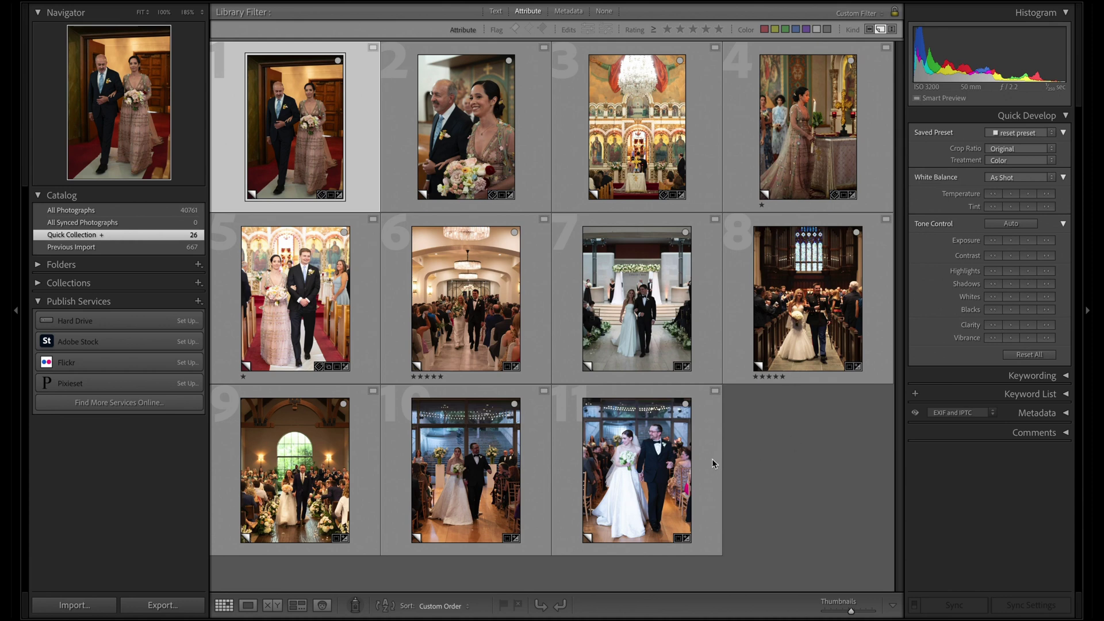
View four wedding photos enlarged in turn: chandelier hall, concert hall, arched-window chapel and doorway entrance, returning to the grid
left_click(470, 292)
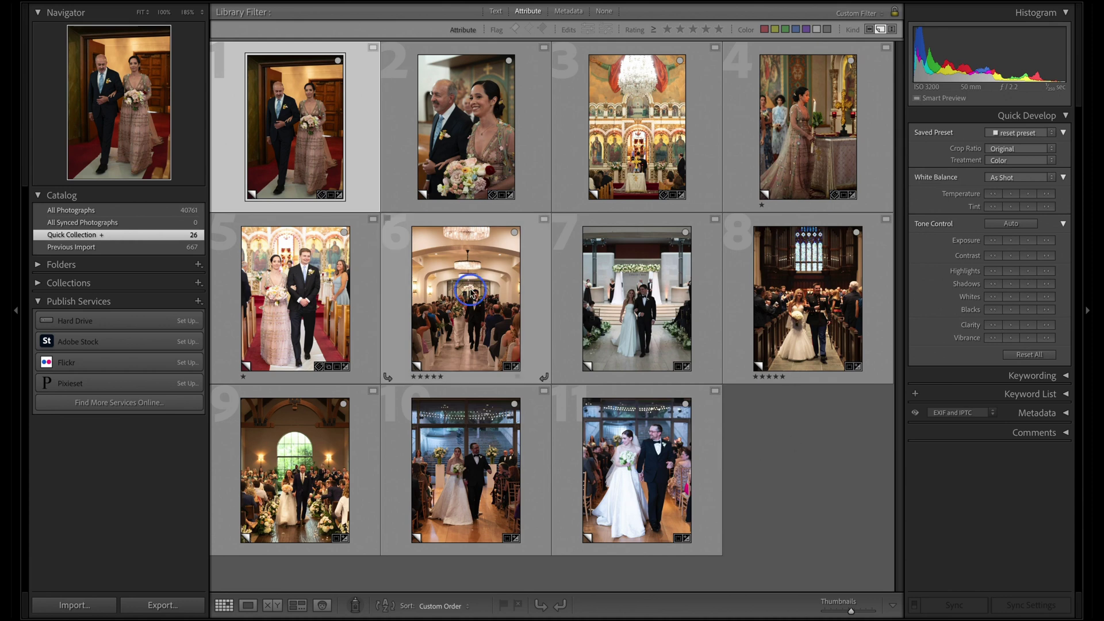
double_click(471, 292)
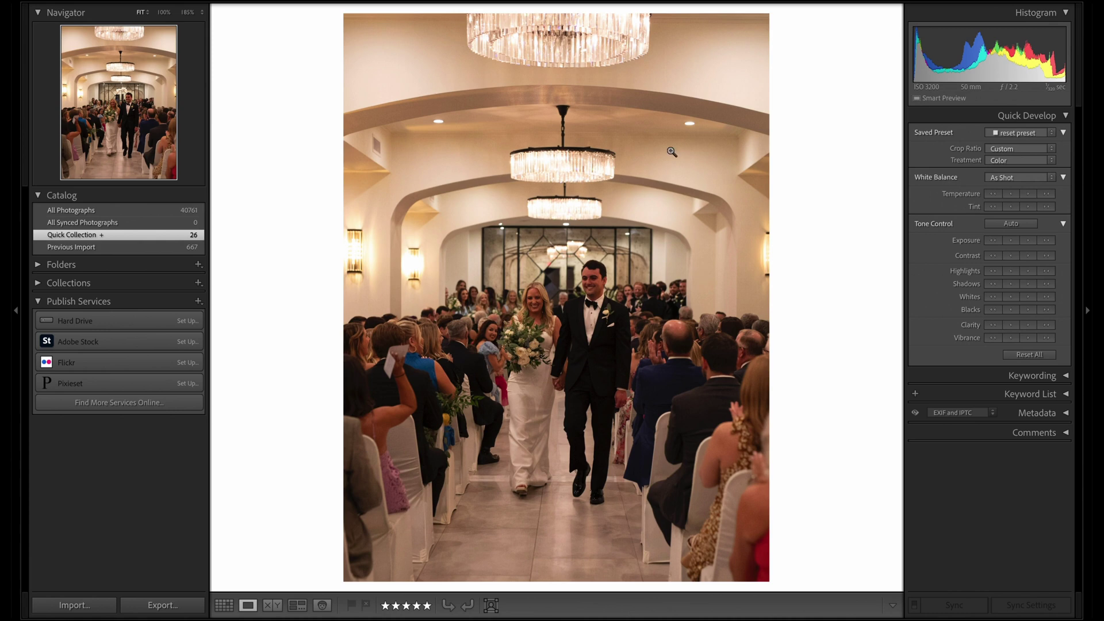
double_click(530, 360)
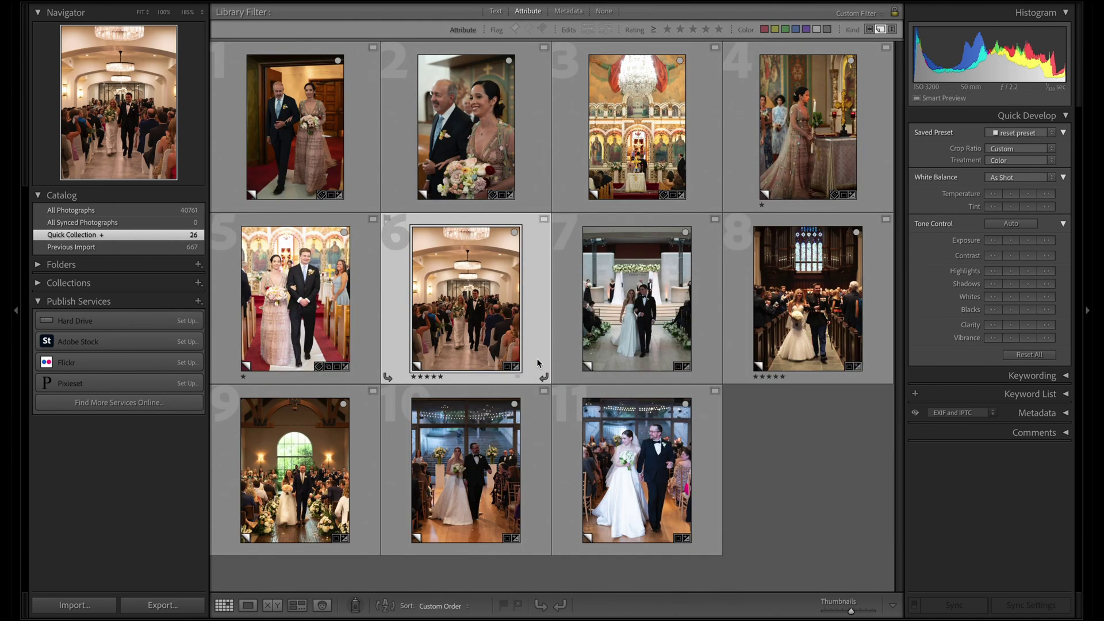
double_click(661, 281)
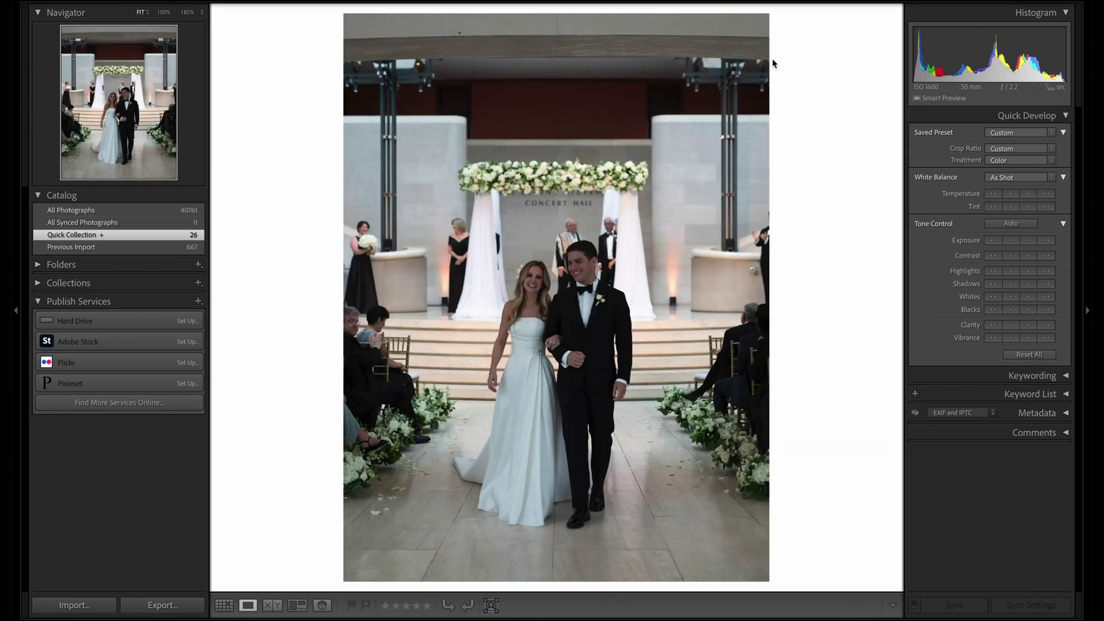
double_click(306, 234)
double_click(298, 484)
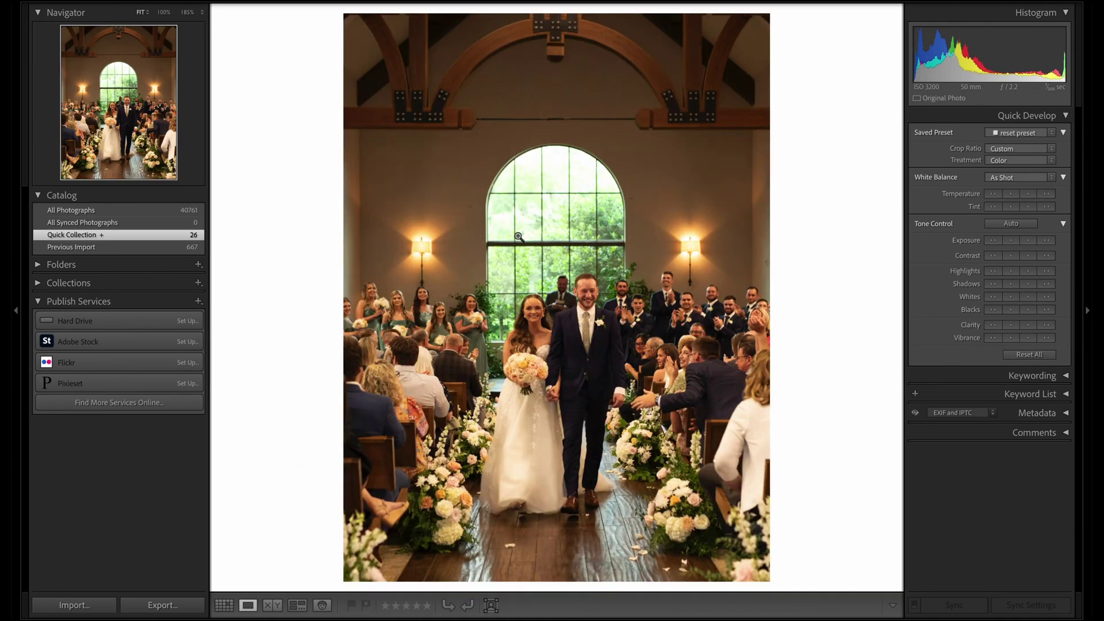
double_click(460, 431)
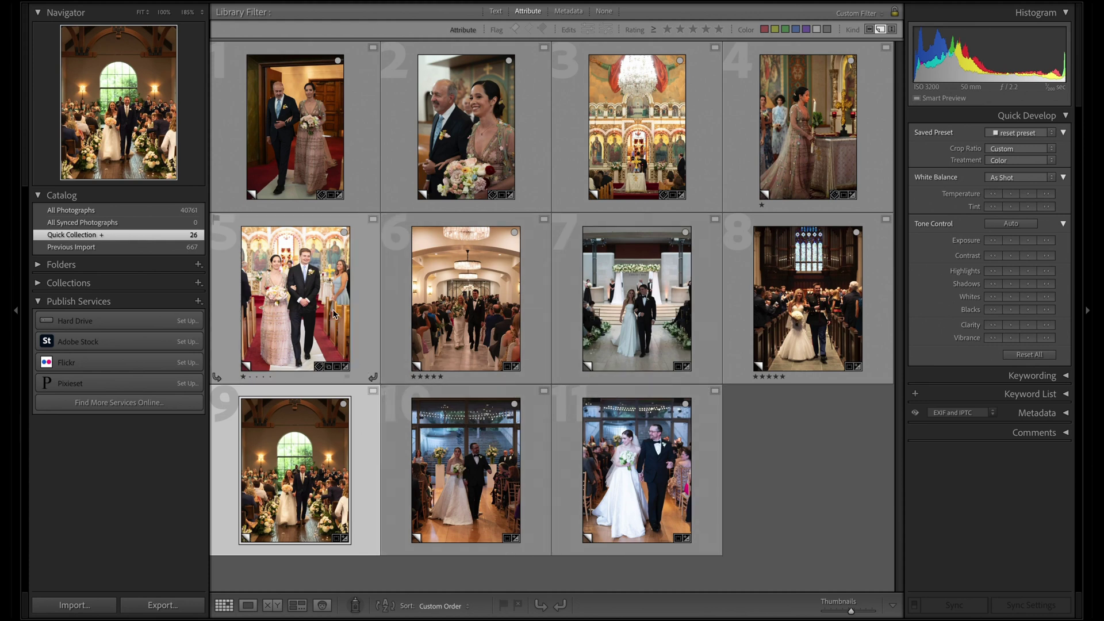
double_click(308, 162)
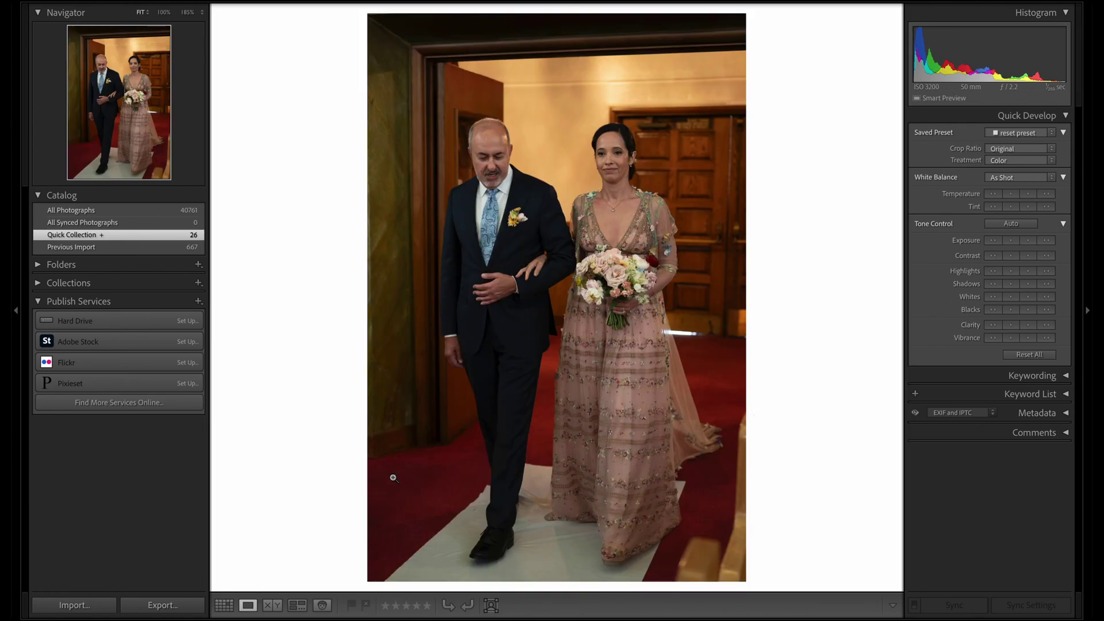
double_click(394, 478)
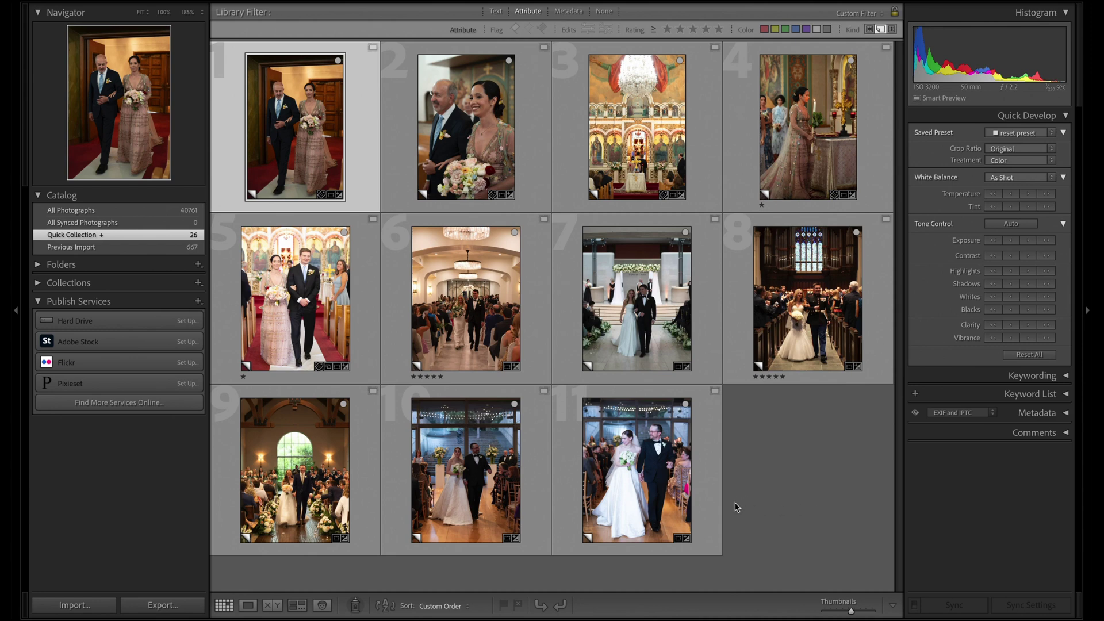
View the stained-glass church photo of the bride and uniformed groom enlarged, and return to the grid
left_click(804, 315)
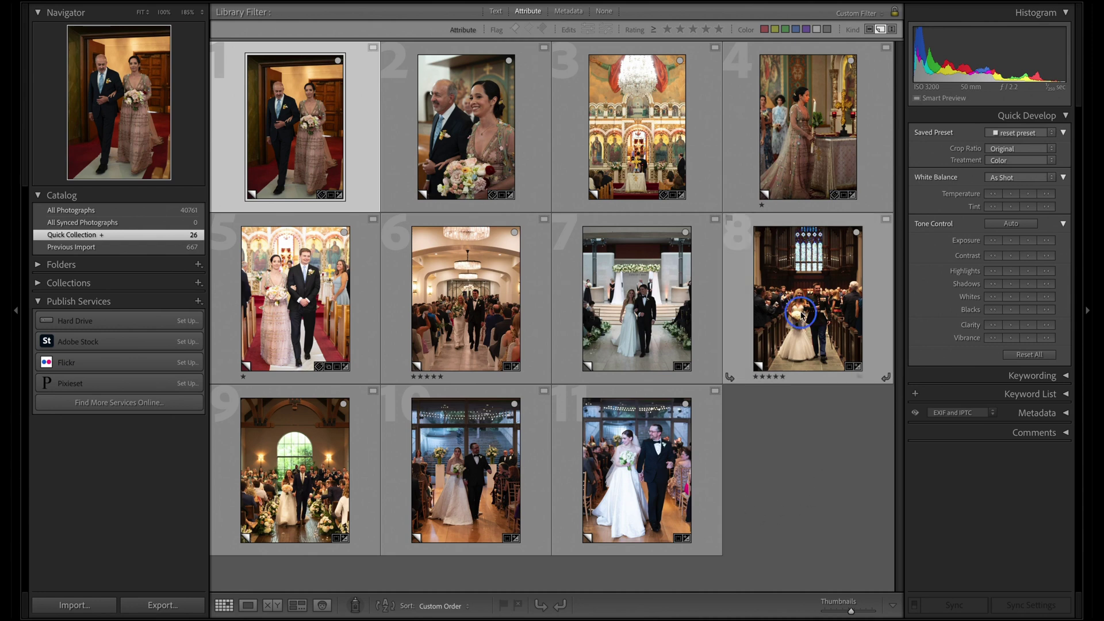
double_click(804, 315)
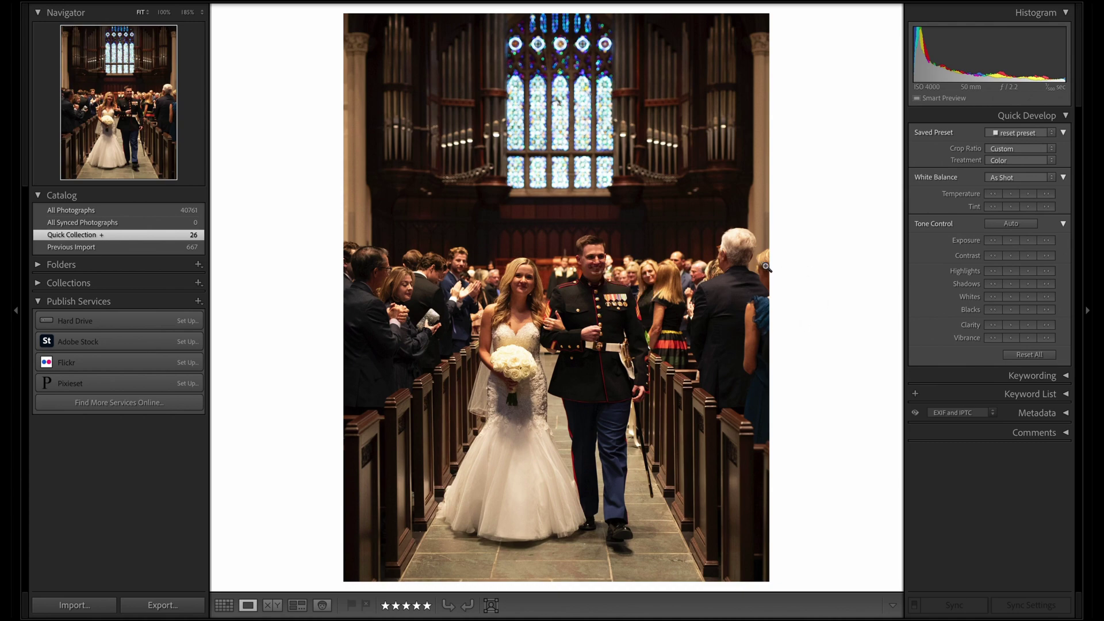
key("g")
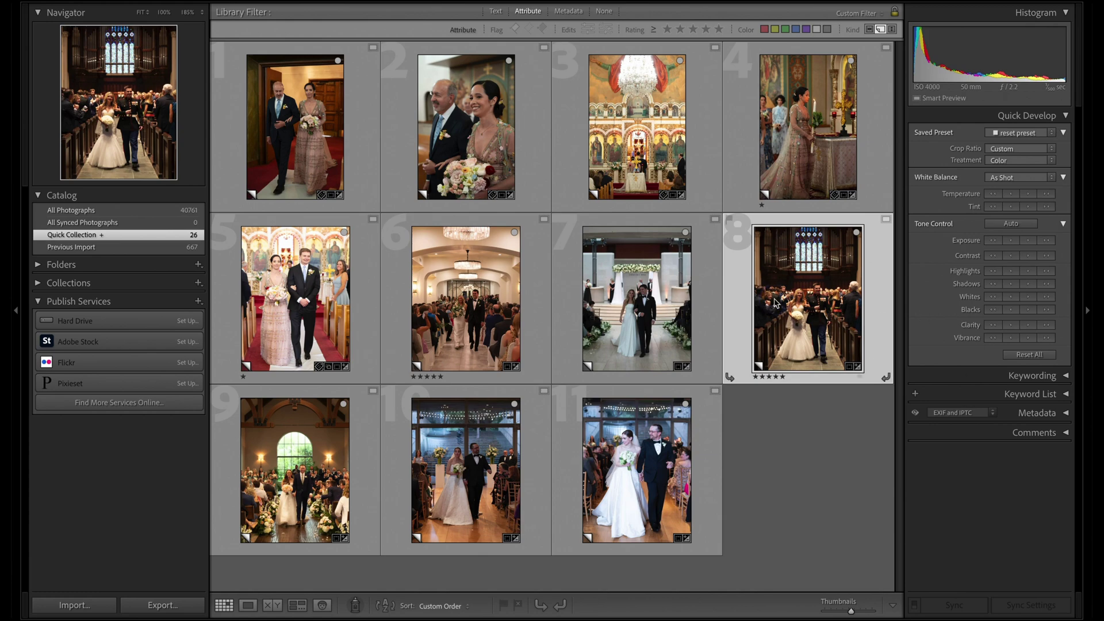
Examine the stained-glass church photo's Lens Corrections, sharpening and noise reduction settings in Develop, and return to the grid
key("d")
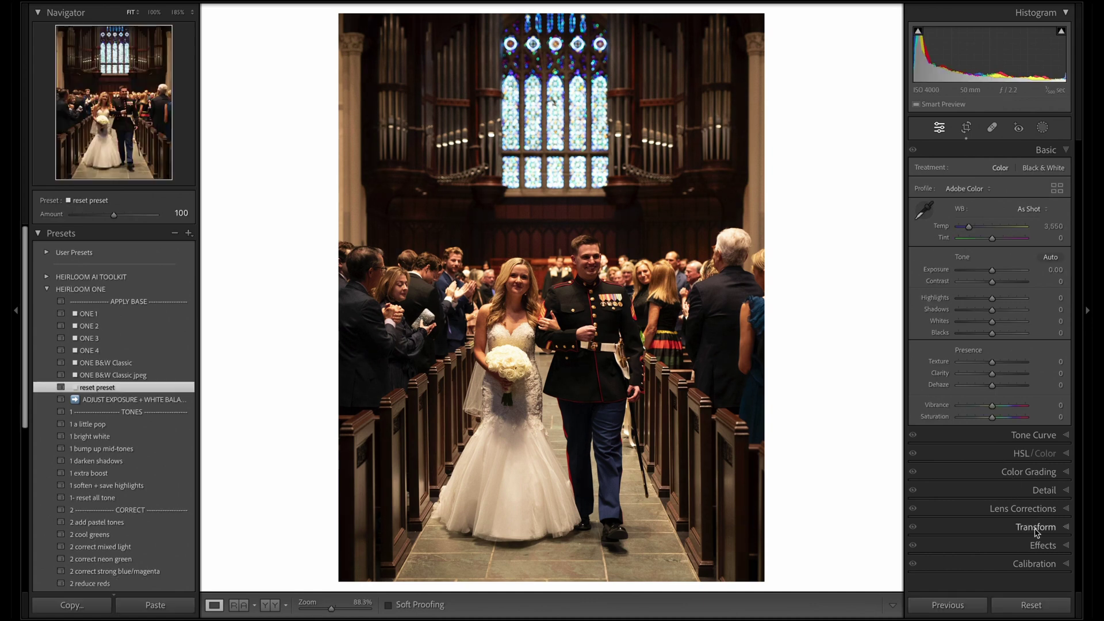
left_click(1030, 509)
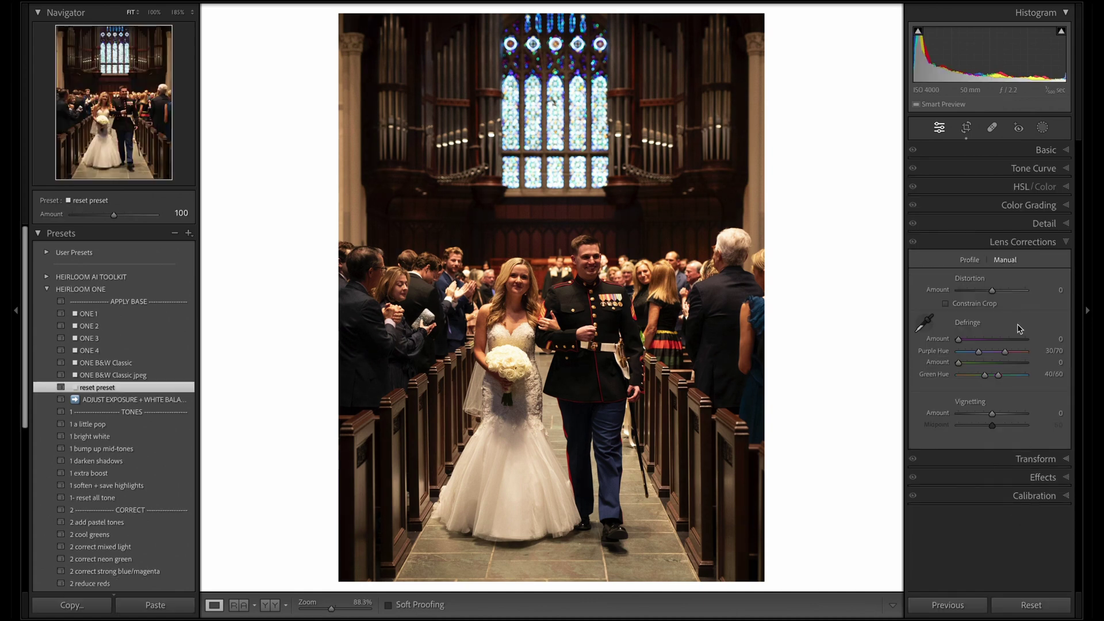
left_click(1004, 223)
scroll(943, 437, "down", 2)
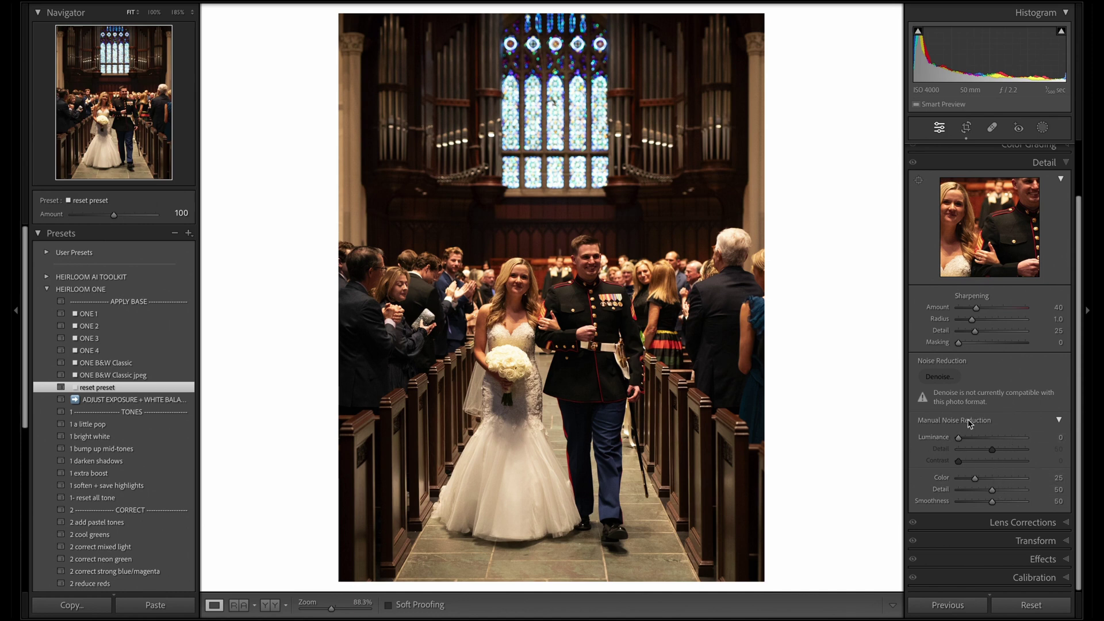
scroll(954, 285, "up", 1)
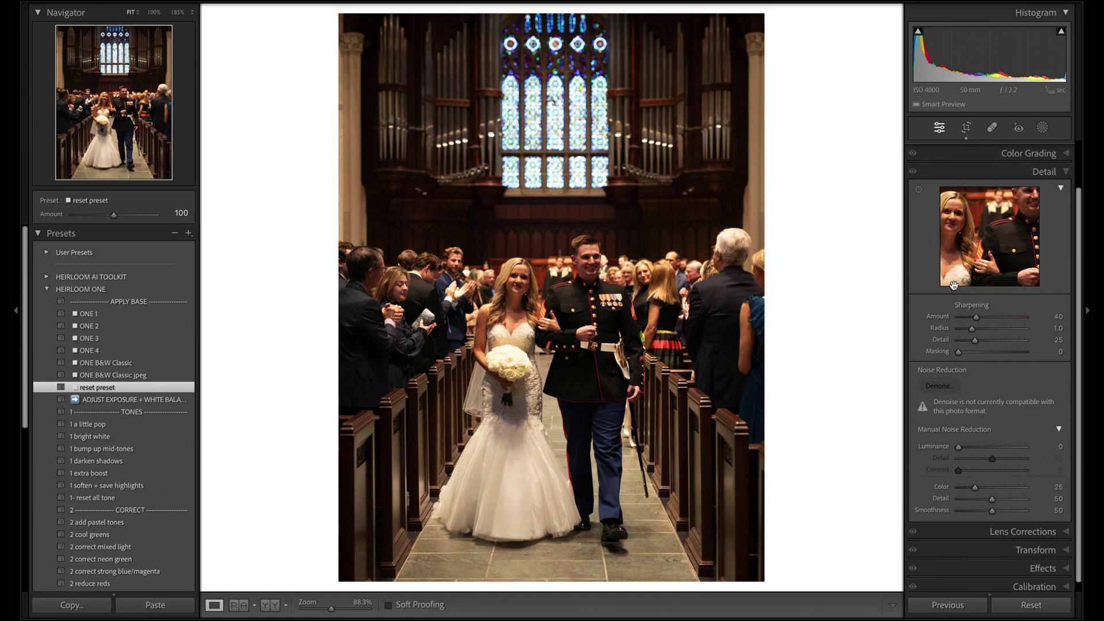
scroll(953, 285, "up", 3)
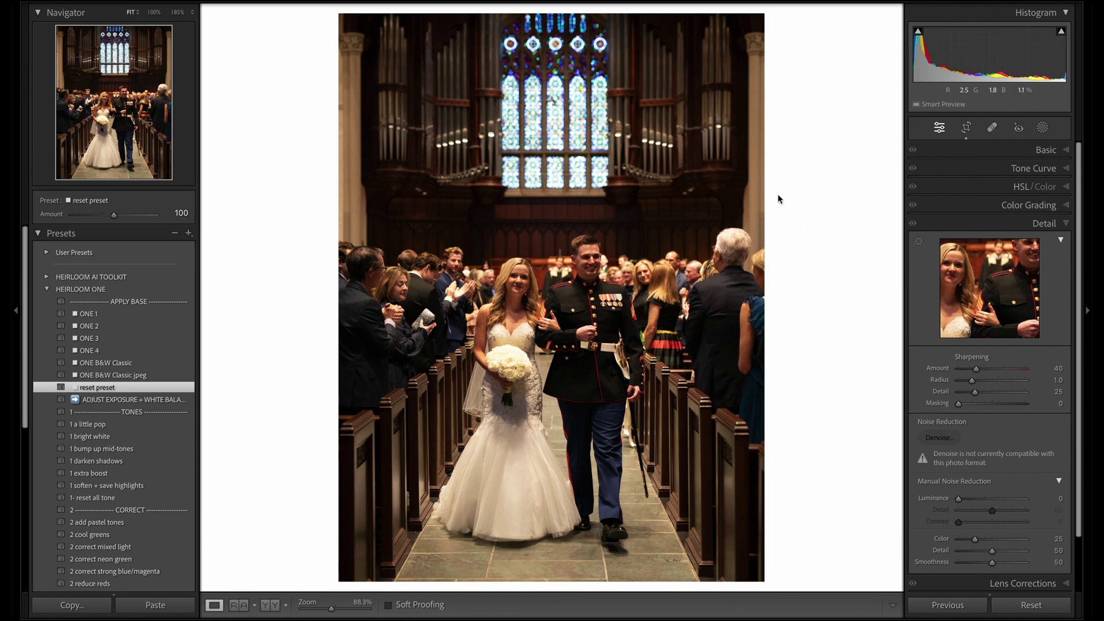
key("g")
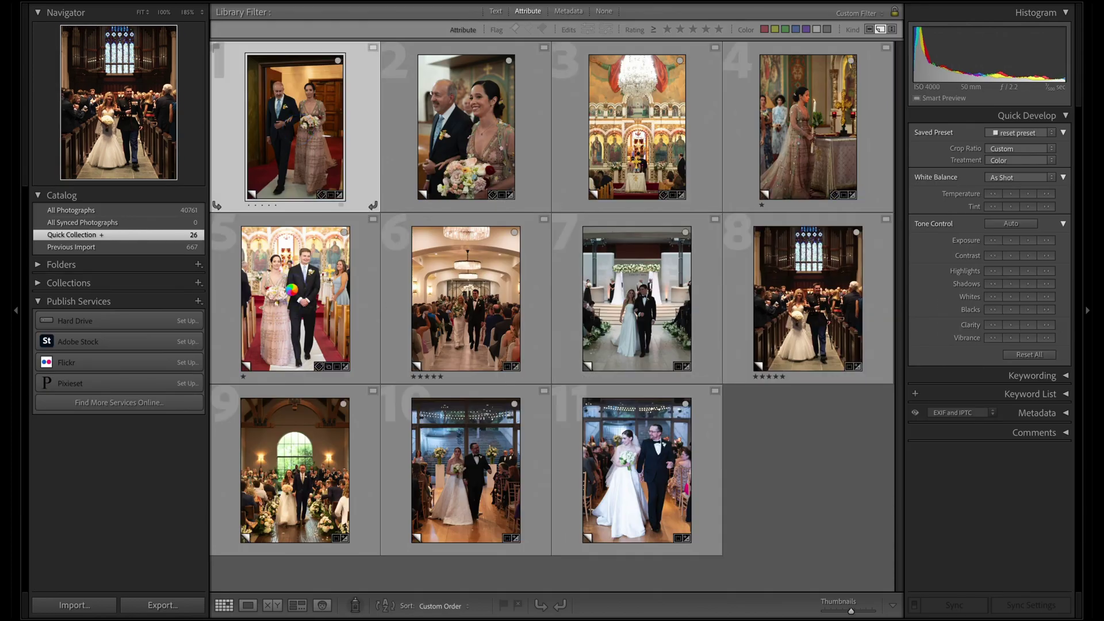
Compare the six couple-in-the-aisle photos from the chandelier hall to the last one side by side in Survey view
left_click(292, 290, "shift")
key("n")
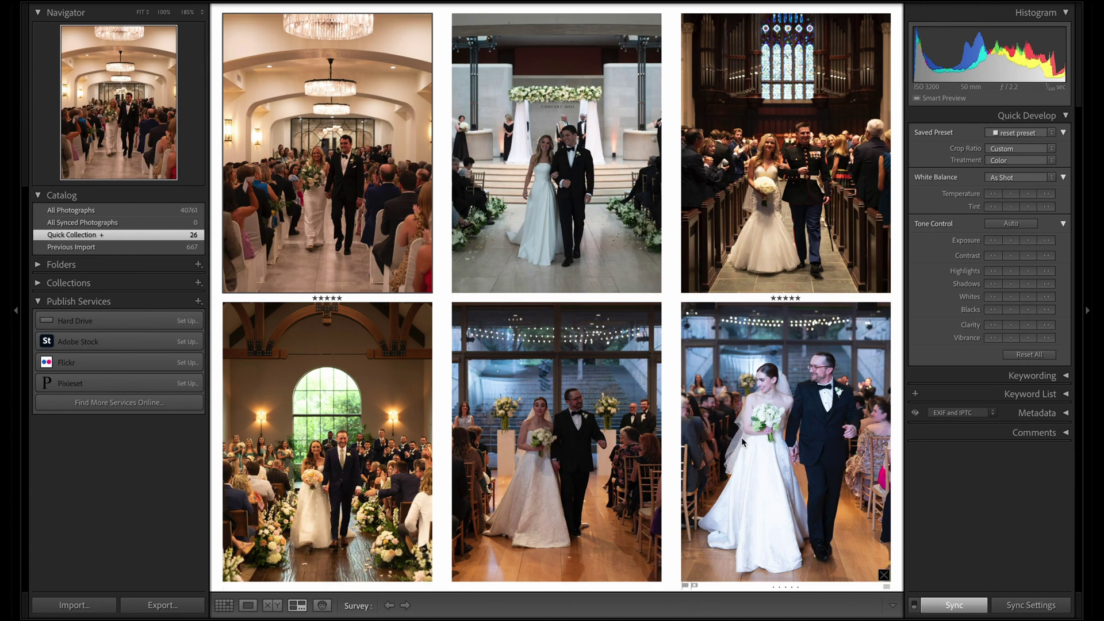
key("g")
Open the first doorway photo in Develop and browse through the other photos of the same church wedding
double_click(305, 133)
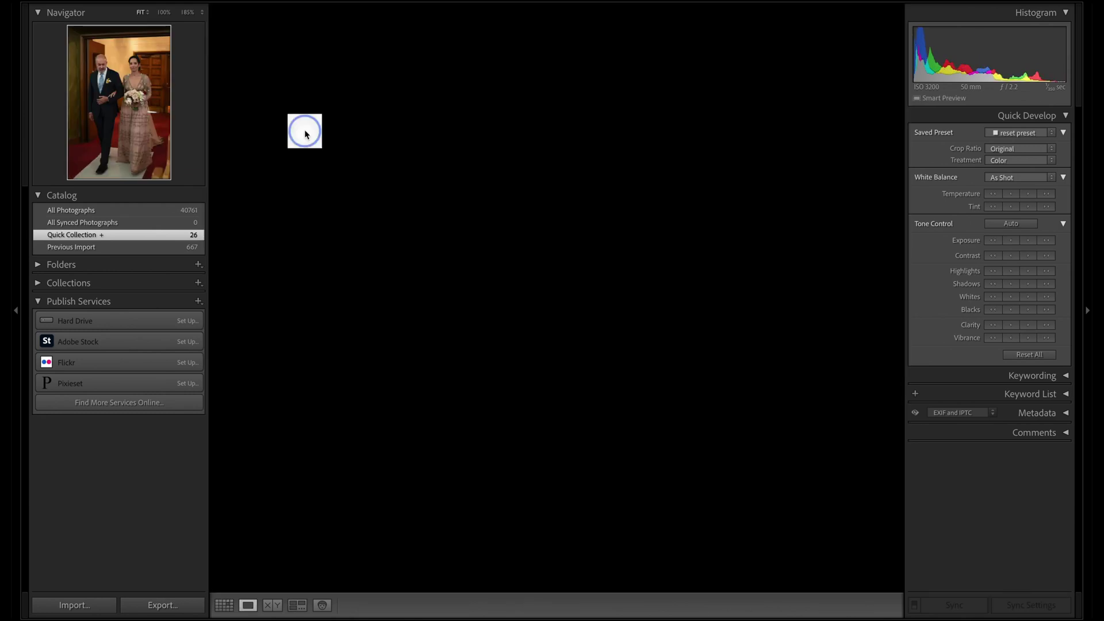
key("d")
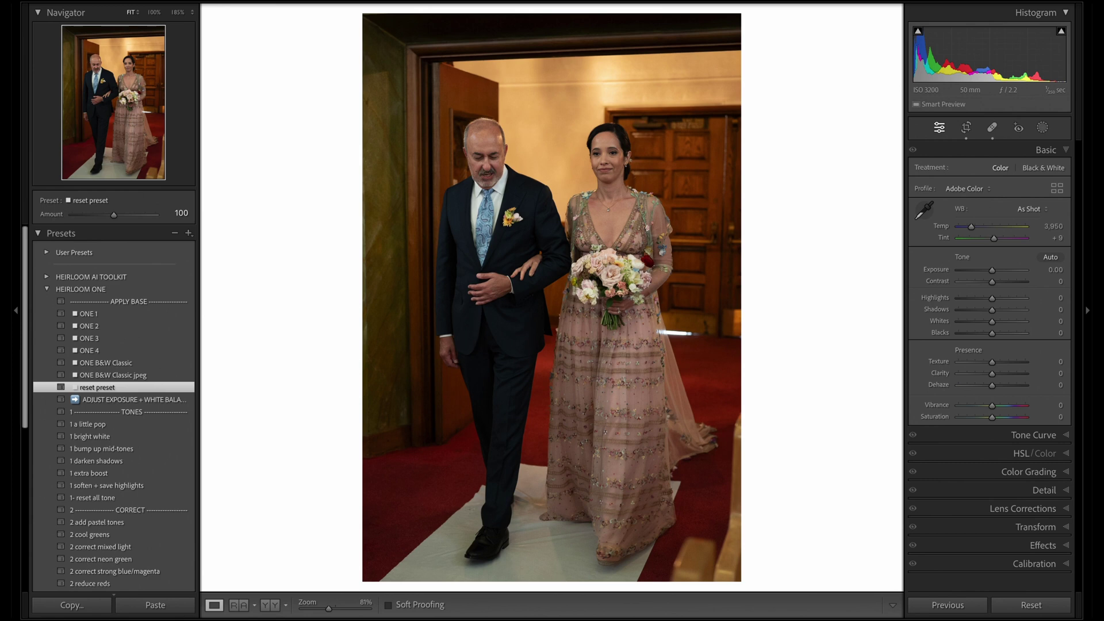
key("Right")
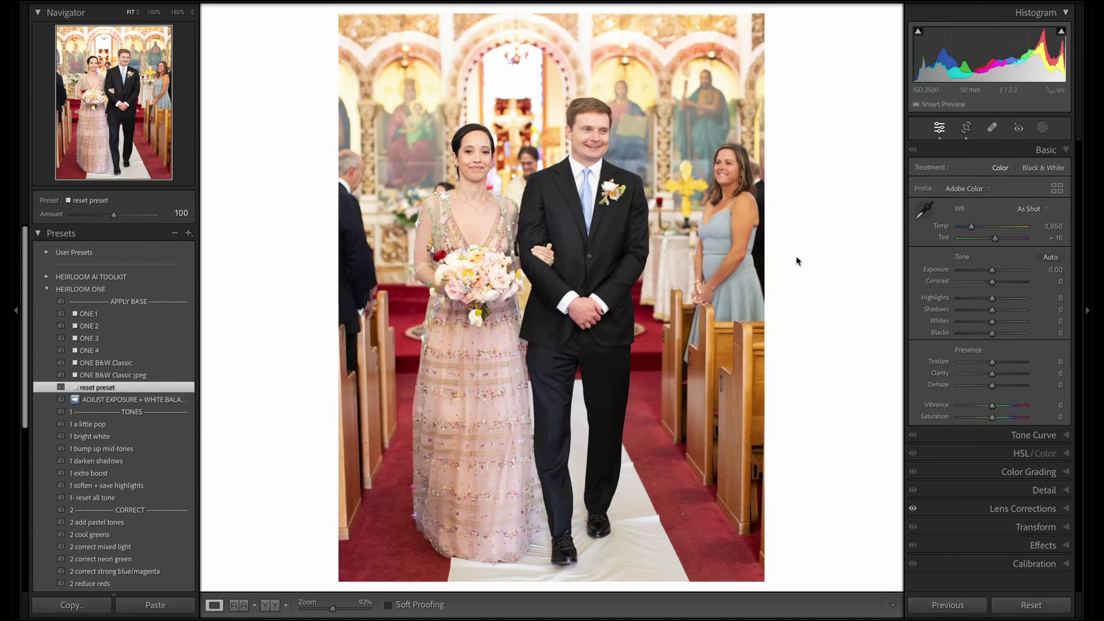
key("Right")
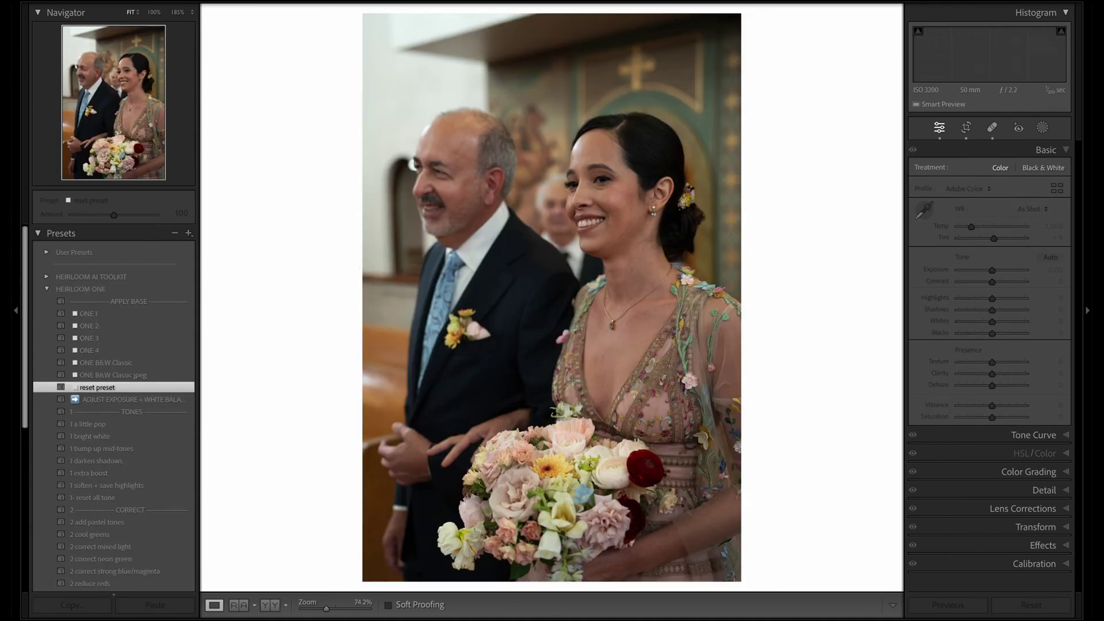
key("Right")
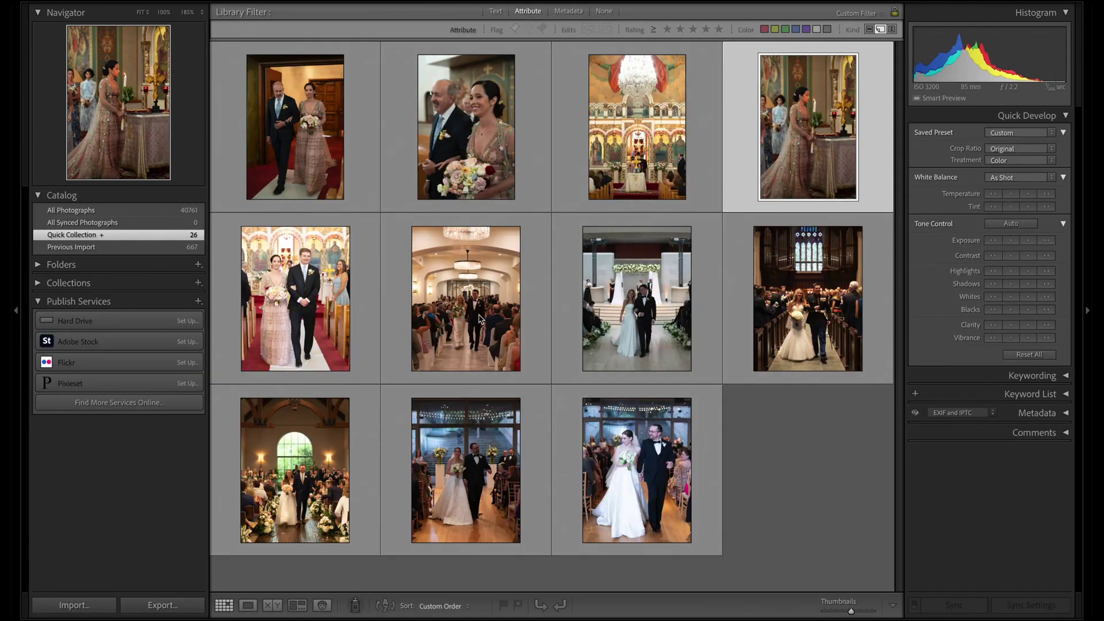
key("g")
Correct the first doorway photo in Develop with Exposure +0.80, Temp 3,550 and Tint +4
double_click(371, 212)
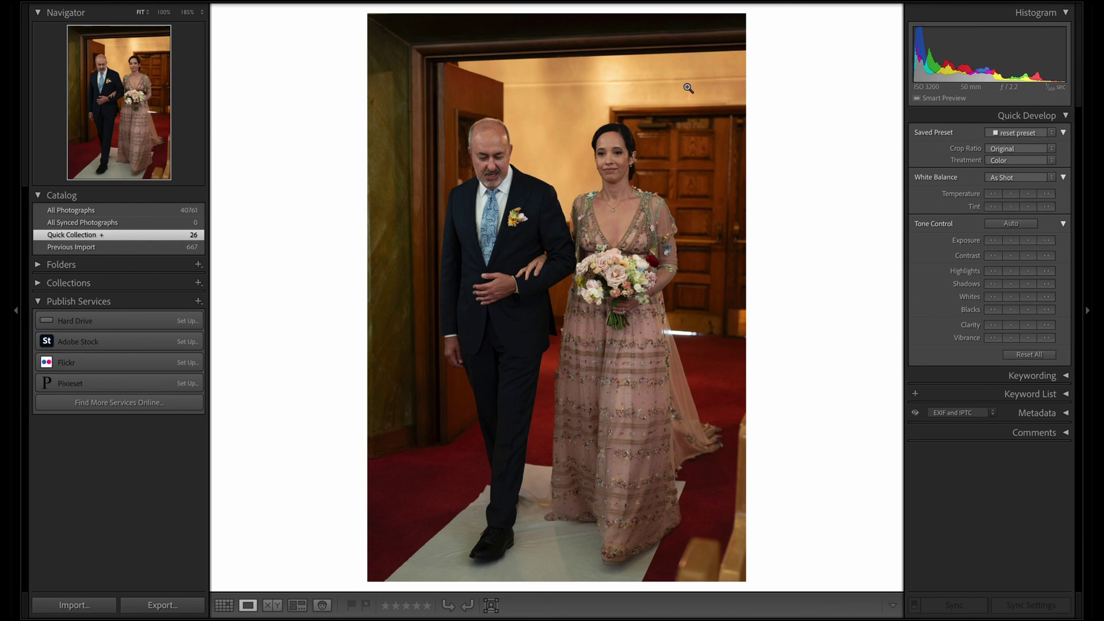
key("d")
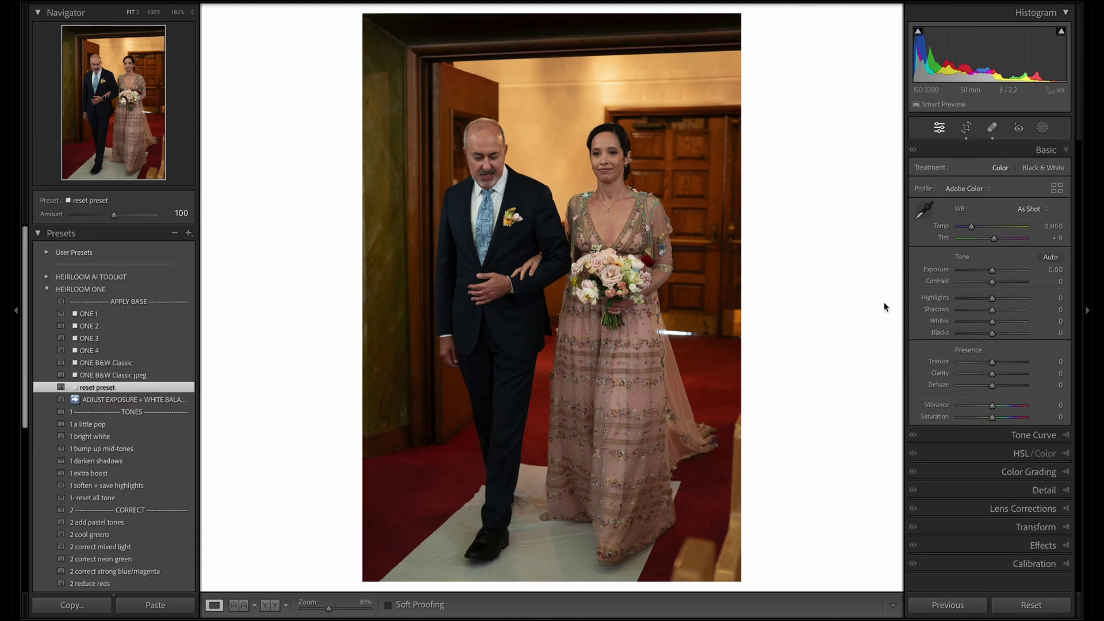
left_click_drag(1042, 270, 1042, 270)
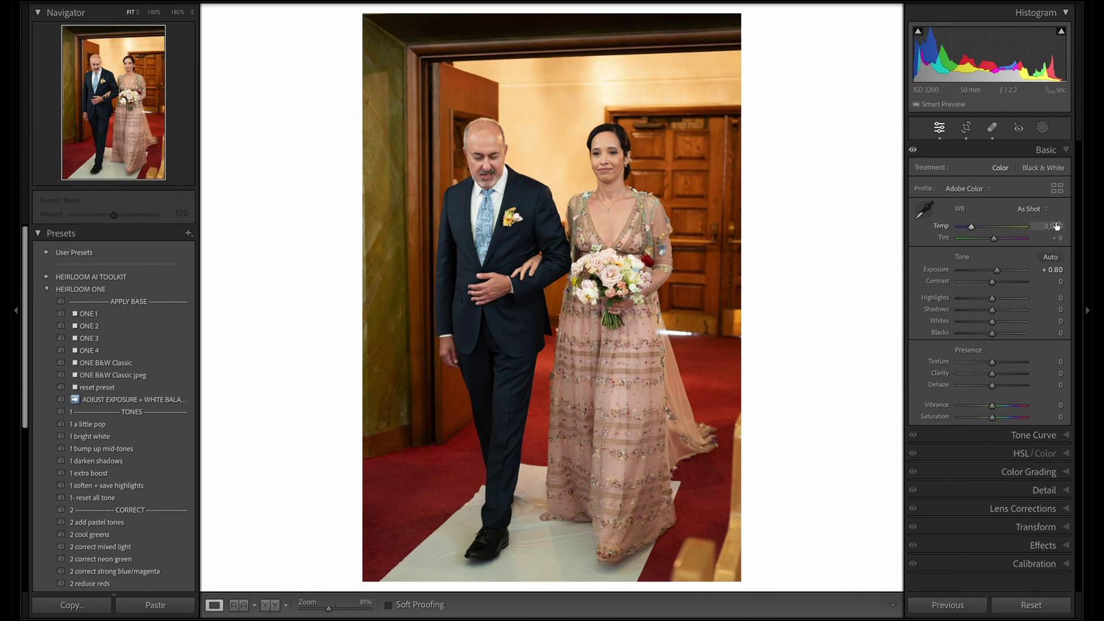
left_click_drag(1057, 226, 1046, 227)
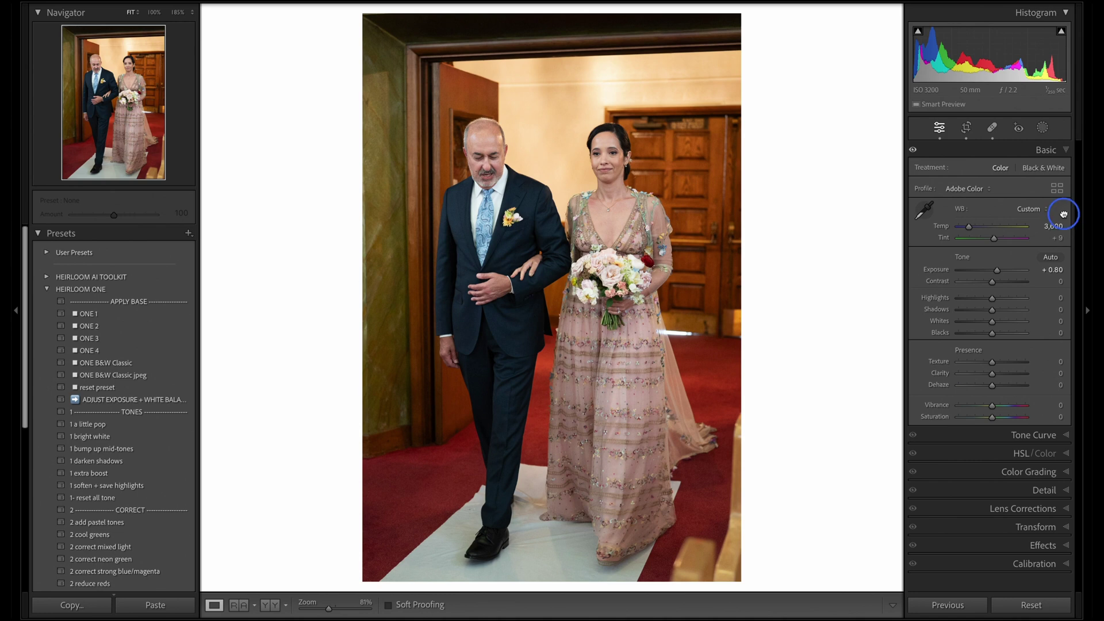
left_click_drag(1054, 239, 1051, 240)
key("Down")
left_click(249, 307)
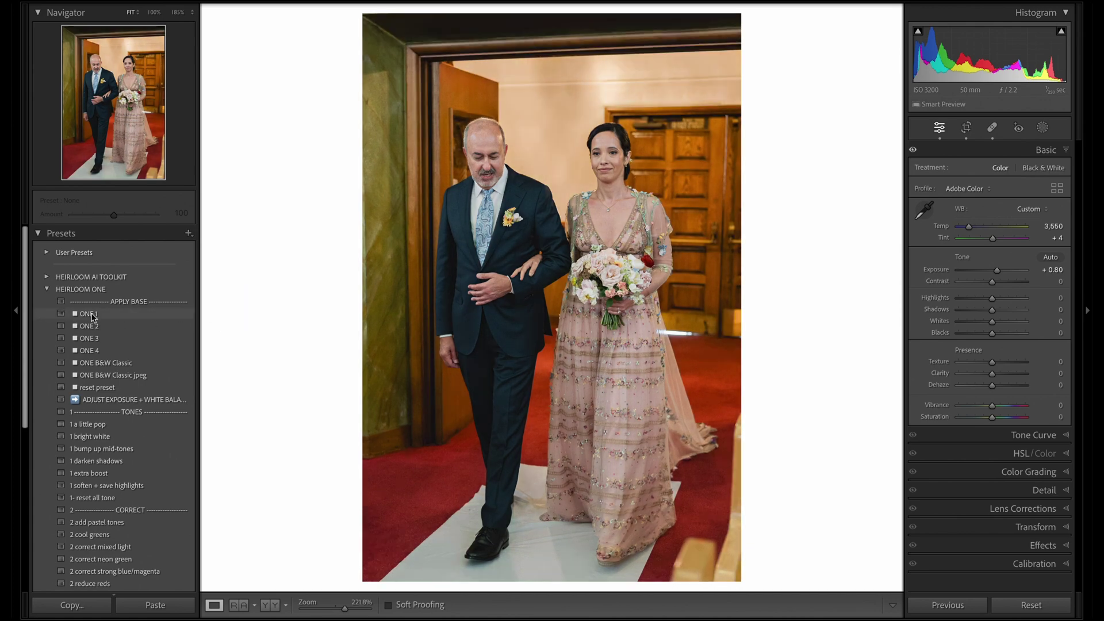
Apply the ONE 3 base preset, and fine-tune Exposure to +1.10 and Temp to 3,500
left_click(130, 338)
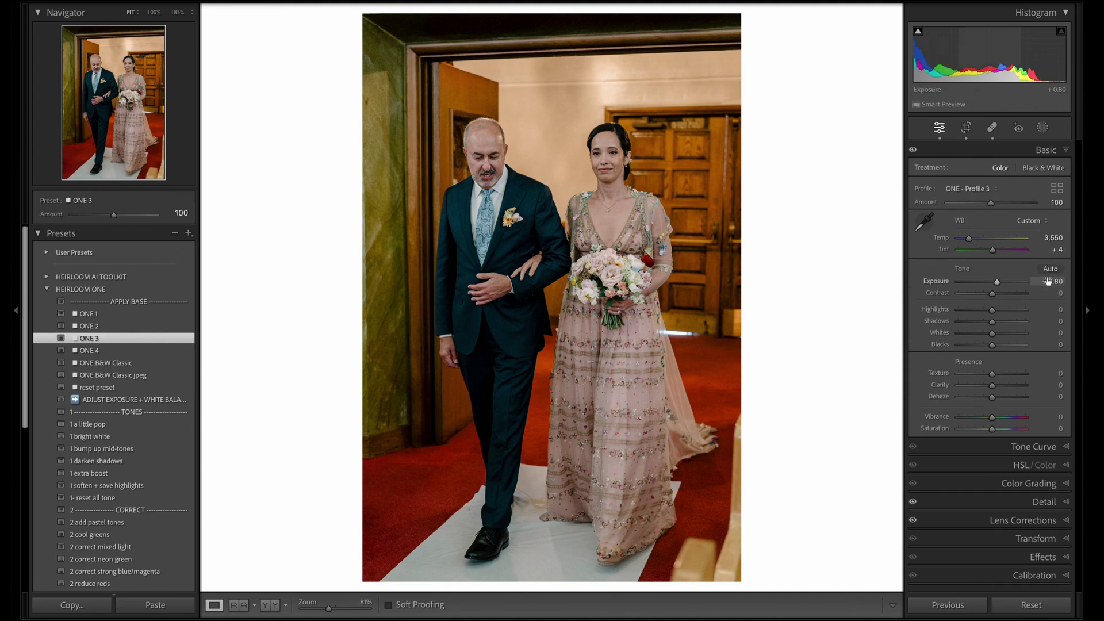
left_click_drag(1043, 281, 1047, 281)
key("Up")
key("Up")
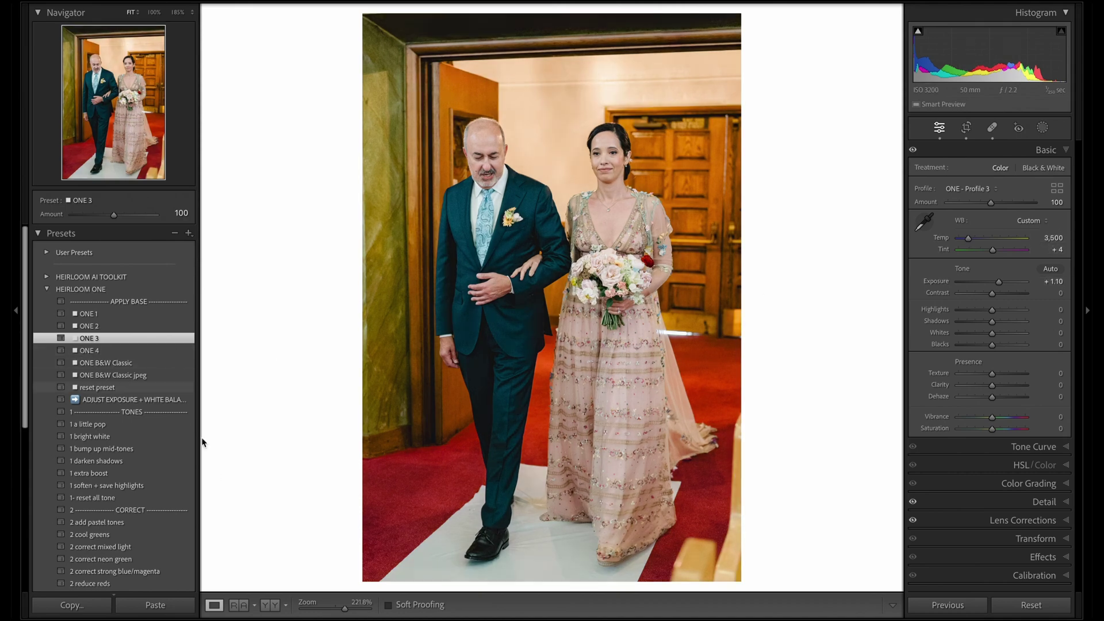
Apply the "1 bright white" tone preset and the "2 correct mixed light" correction preset to the photo
left_click(99, 439)
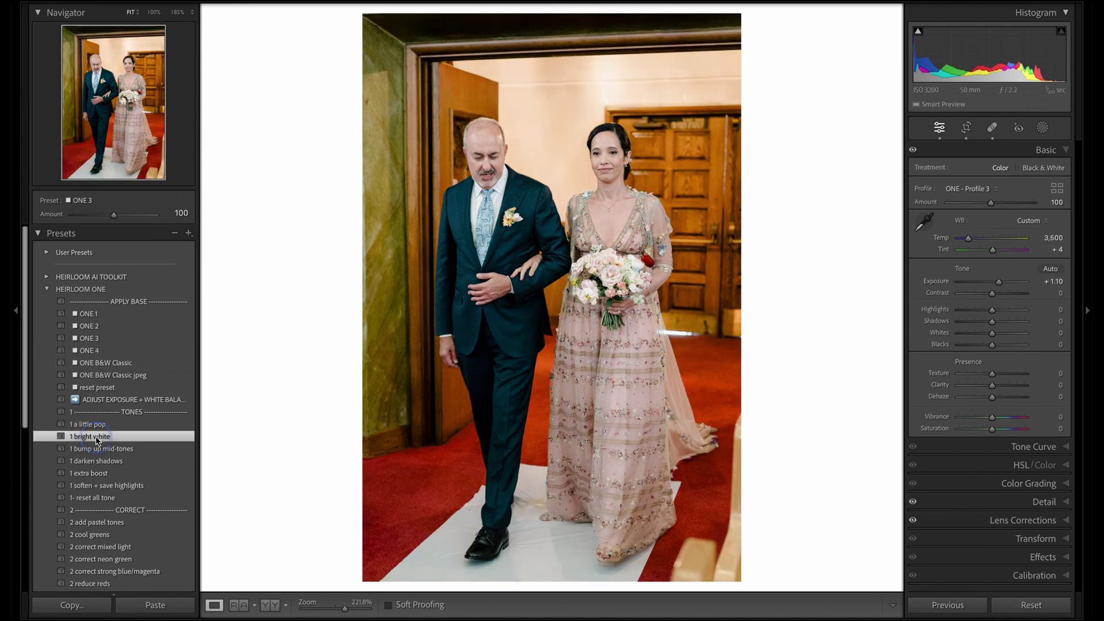
scroll(168, 510, "down", 4)
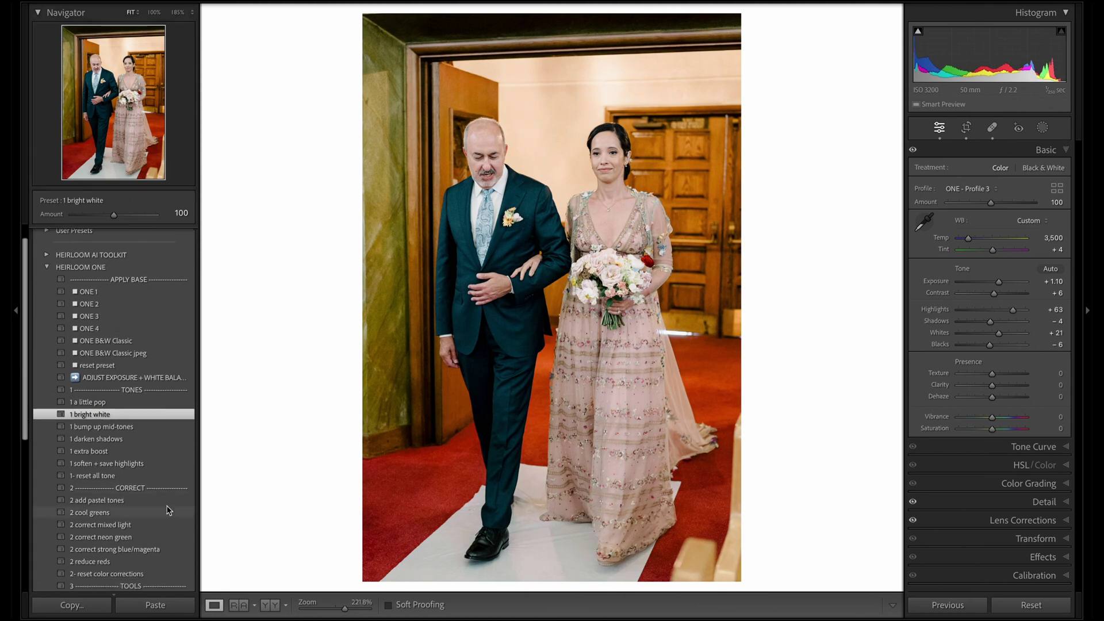
left_click(127, 498)
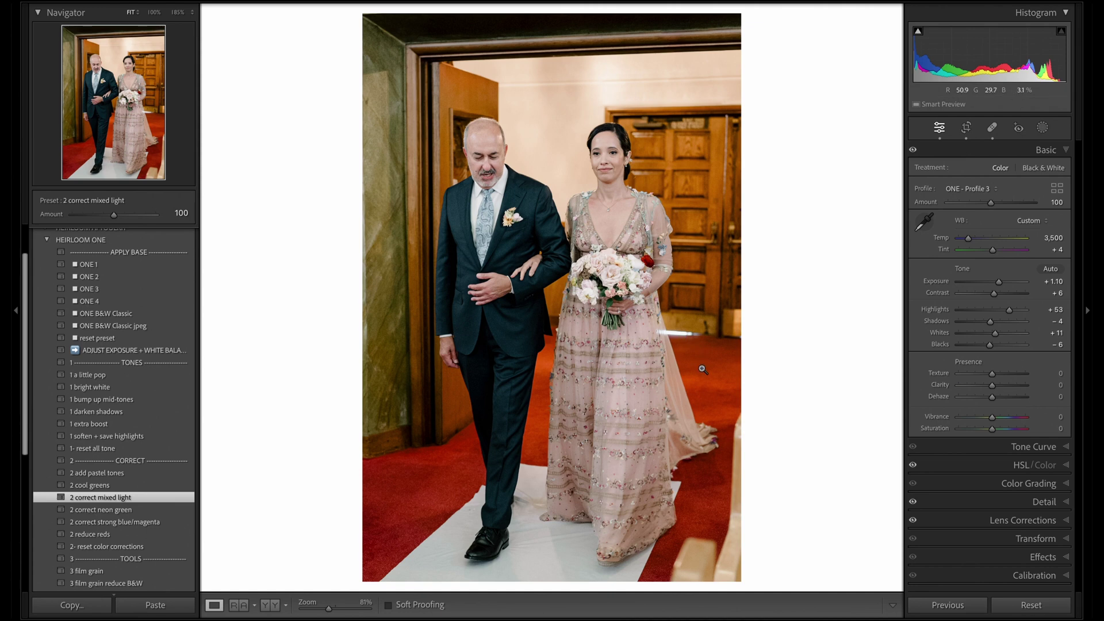
Add a mask that selects the background behind the father and bride
left_click(1042, 127)
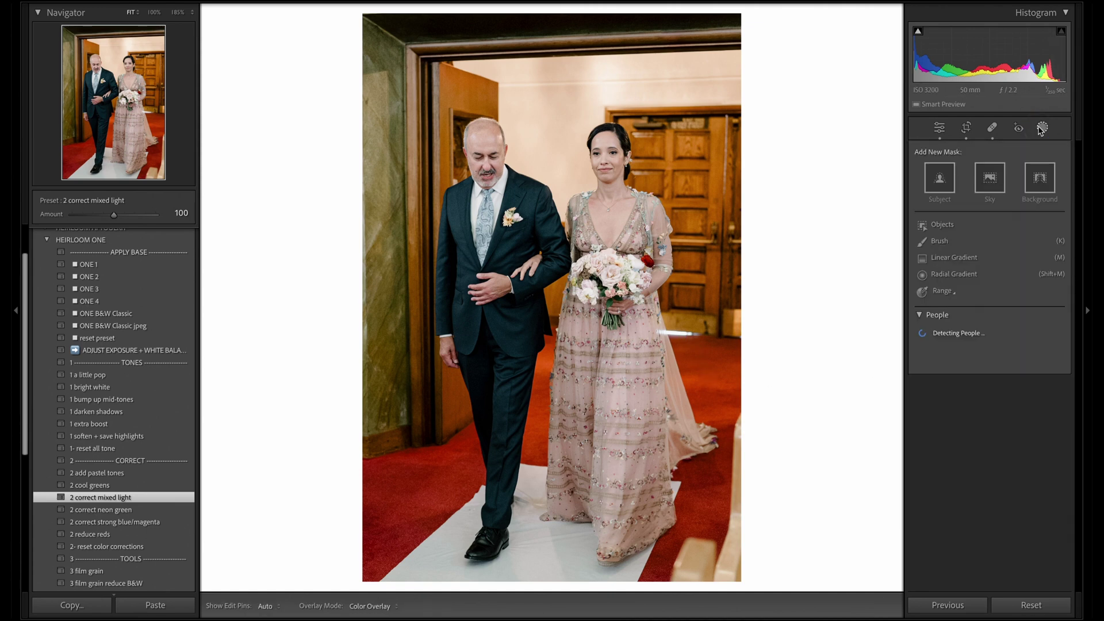
left_click(1040, 179)
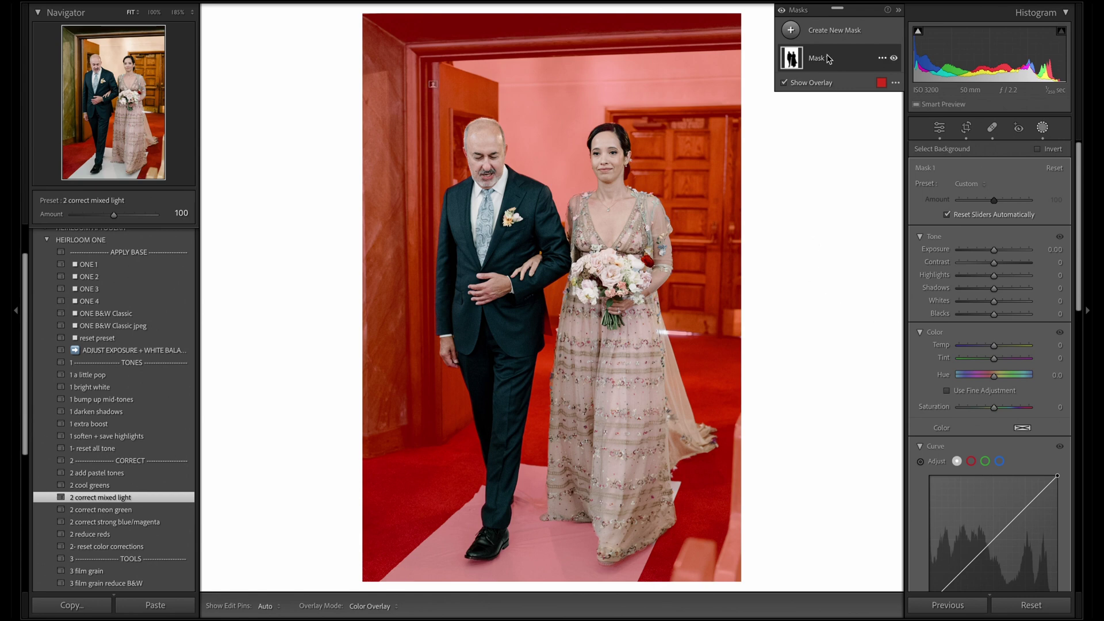
Adjust the background mask with Exposure 0.33, Contrast -11, Highlights -10, Shadows 21, Temp -18 and Tint 5, checking it on and off
left_click(849, 55)
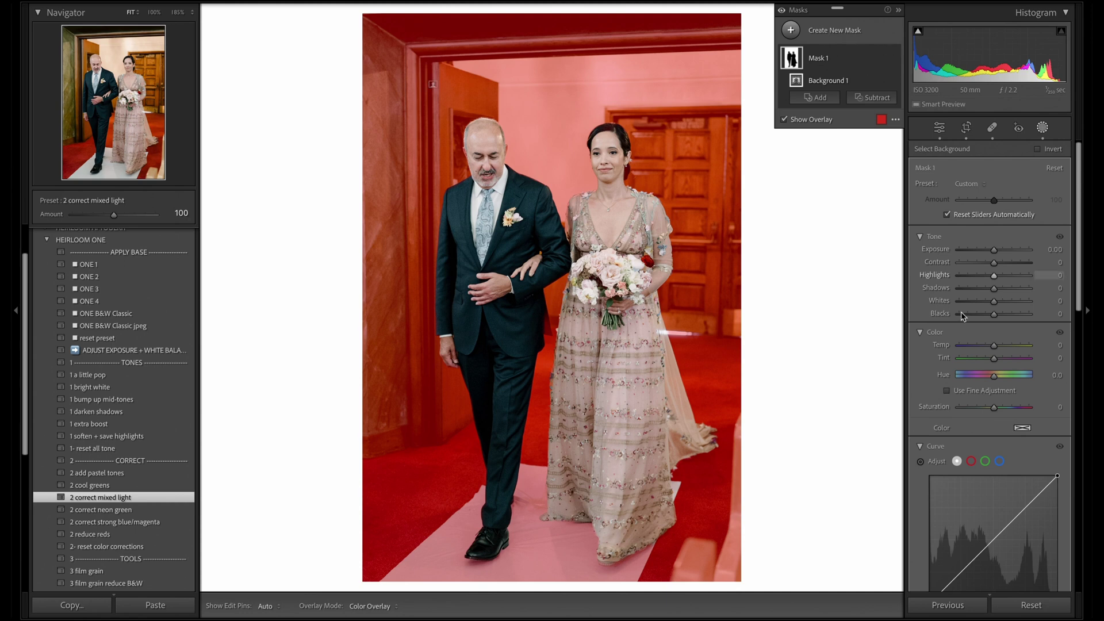
left_click_drag(994, 345, 996, 361)
left_click_drag(994, 263, 1002, 289)
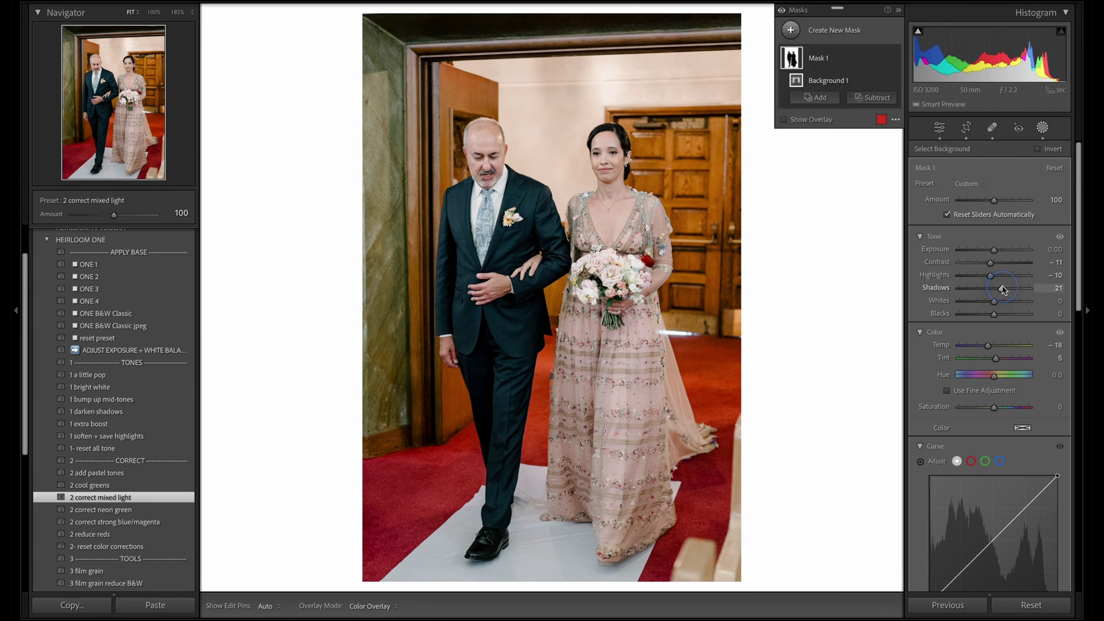
left_click_drag(995, 251, 999, 251)
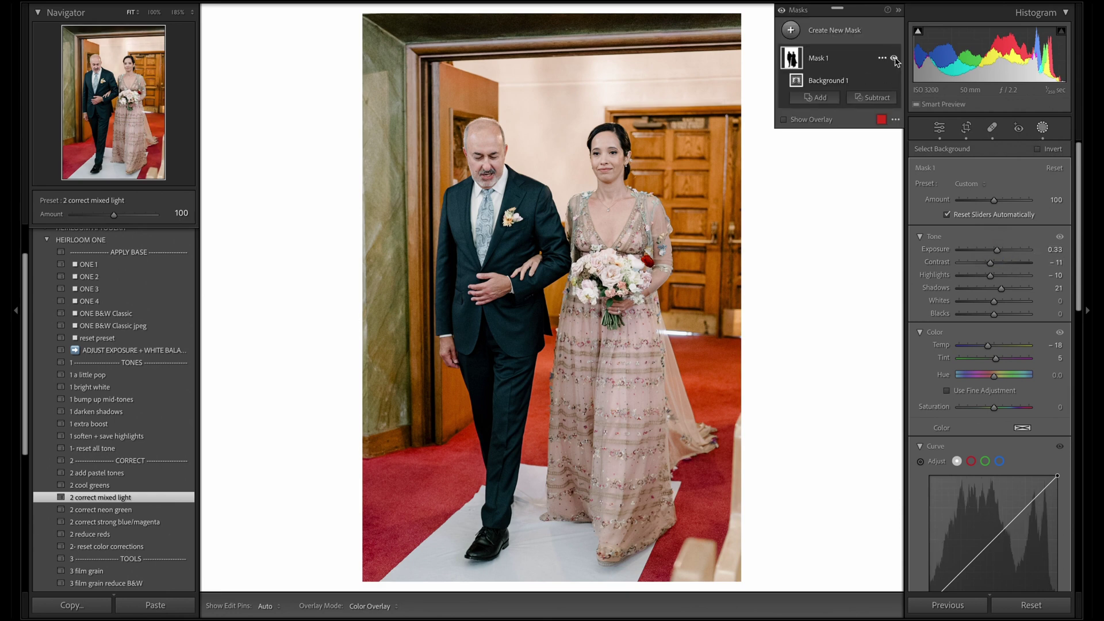
left_click(894, 58)
left_click(895, 58)
left_click(1042, 127)
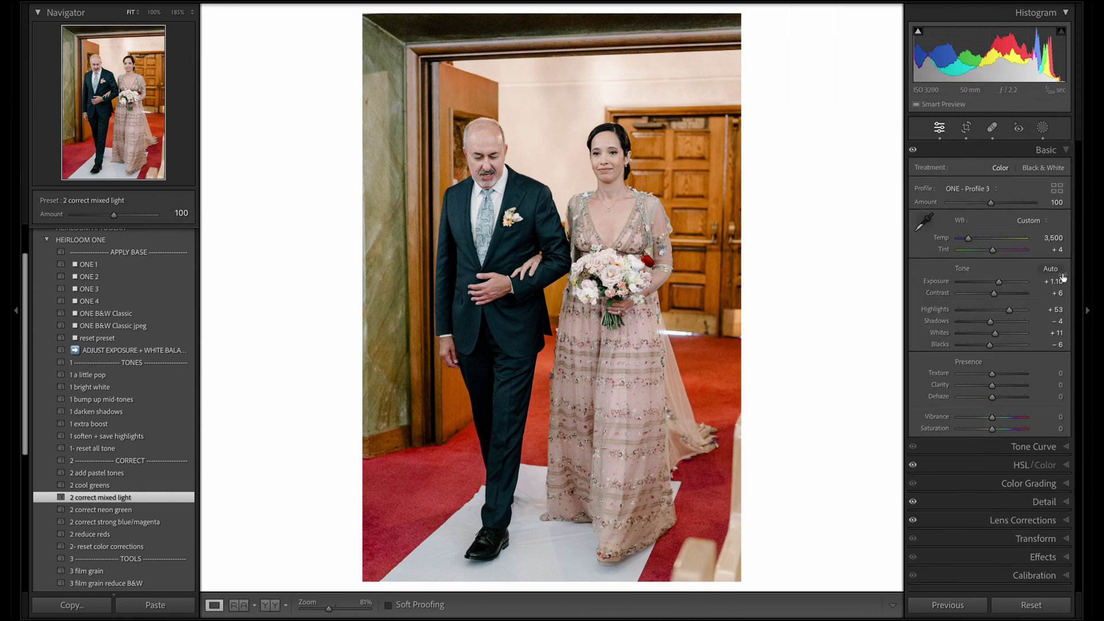
Set the doorway photo's overall Exposure to +1.00 and Shadows to +1, and compare it with the before version
left_click_drag(1056, 280, 1052, 281)
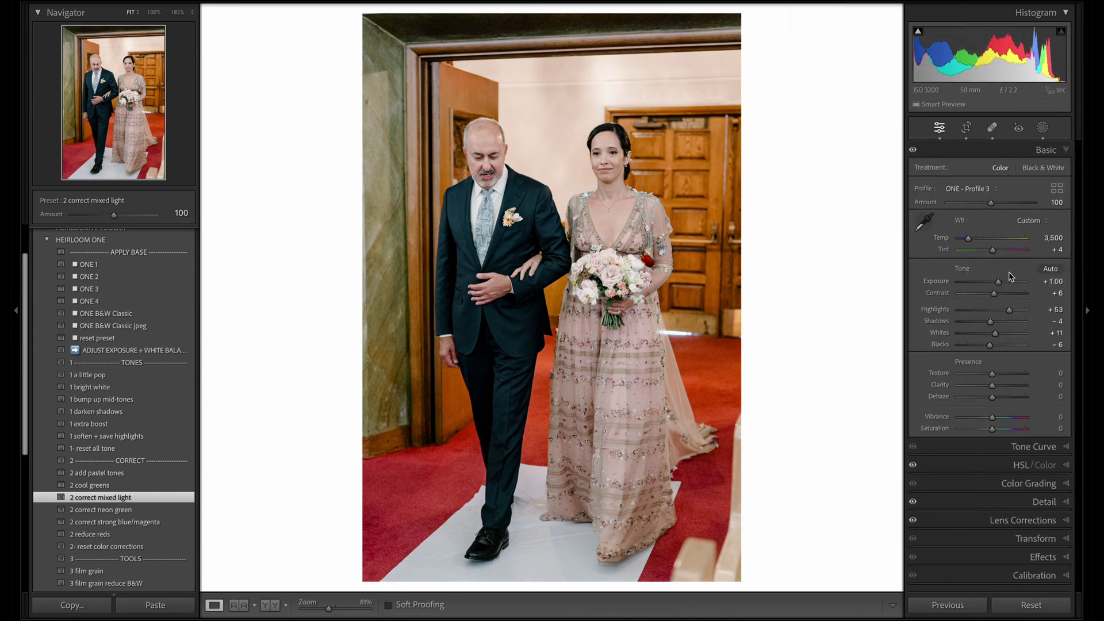
left_click_drag(990, 320, 993, 321)
key("backslash")
key("backslash")
Set the doorway photo's manual Luminance noise reduction to 16 while examining the couple up close
left_click(535, 267)
left_click_drag(535, 266, 519, 484)
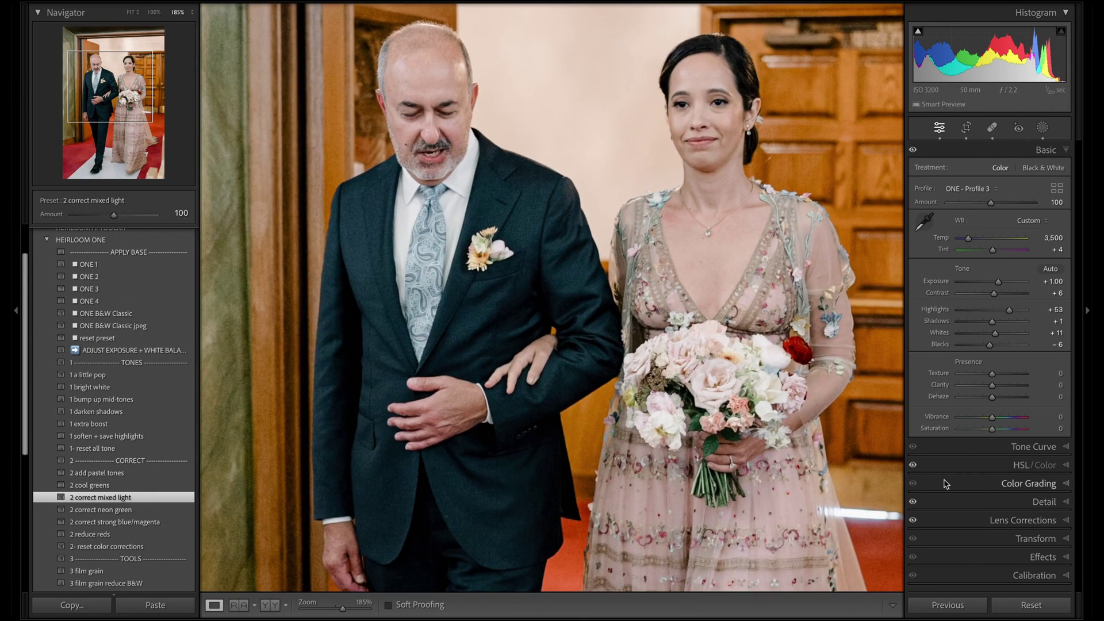
left_click(1023, 501)
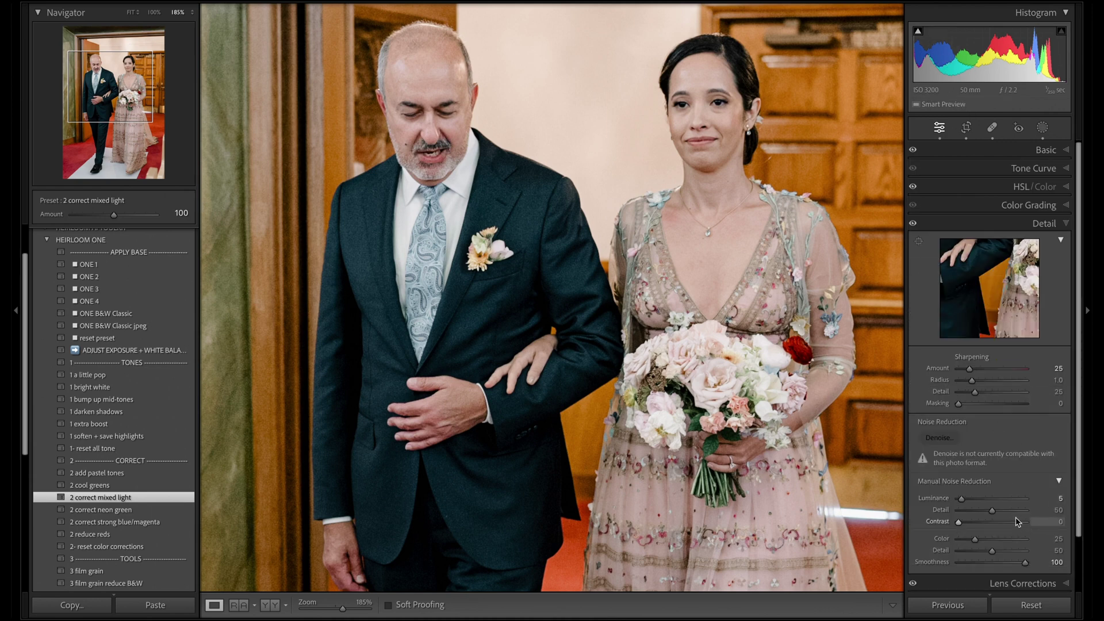
left_click_drag(961, 499, 965, 500)
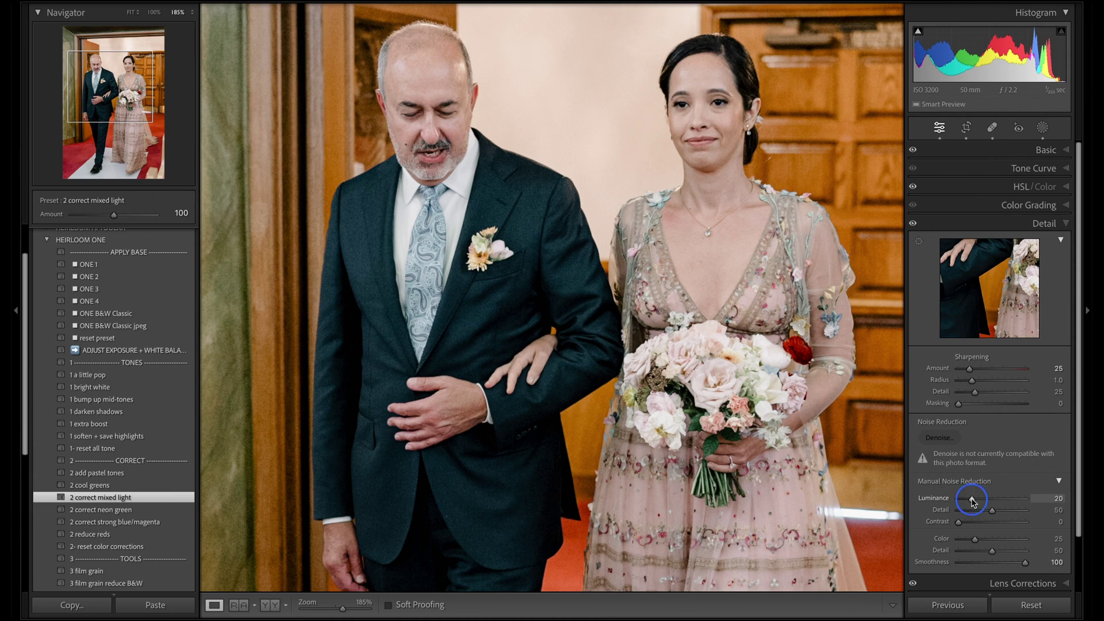
left_click_drag(972, 499, 969, 499)
left_click(828, 87)
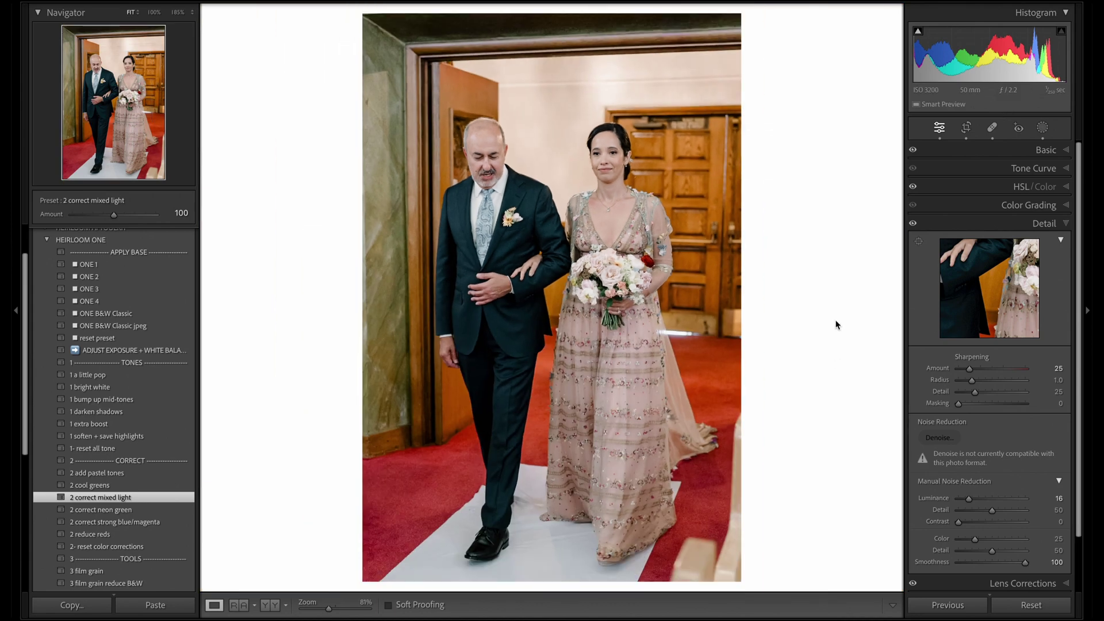
Raise the Exposure of the close-up of the father and bride to +0.60
key("Right")
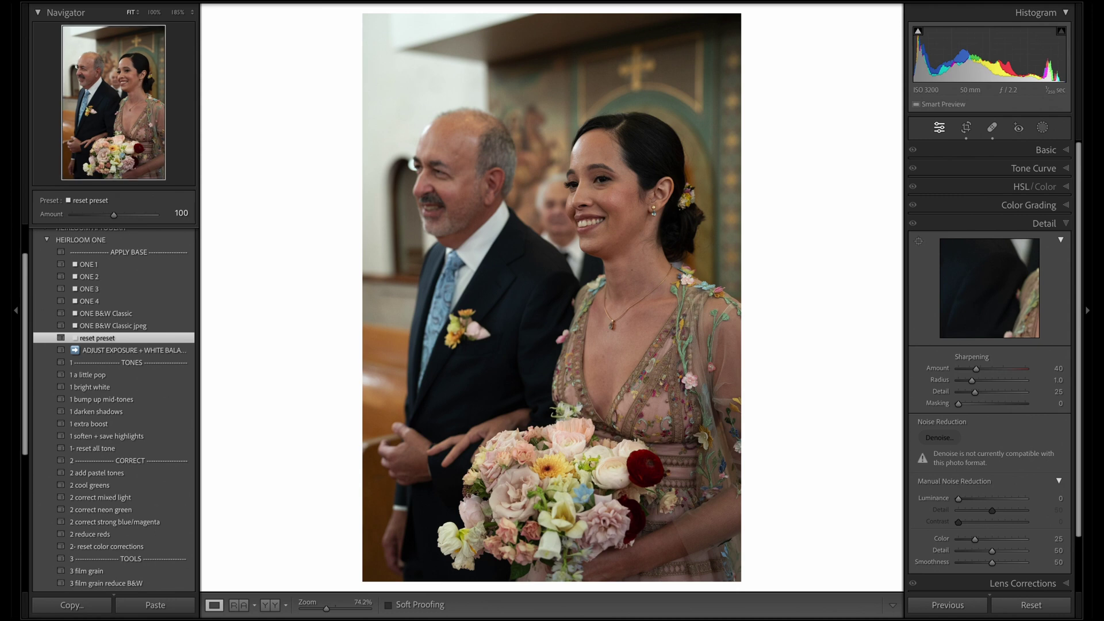
key("Right")
left_click(1045, 150)
key("Up")
key("Up")
key("Up")
key("Up")
key("Up")
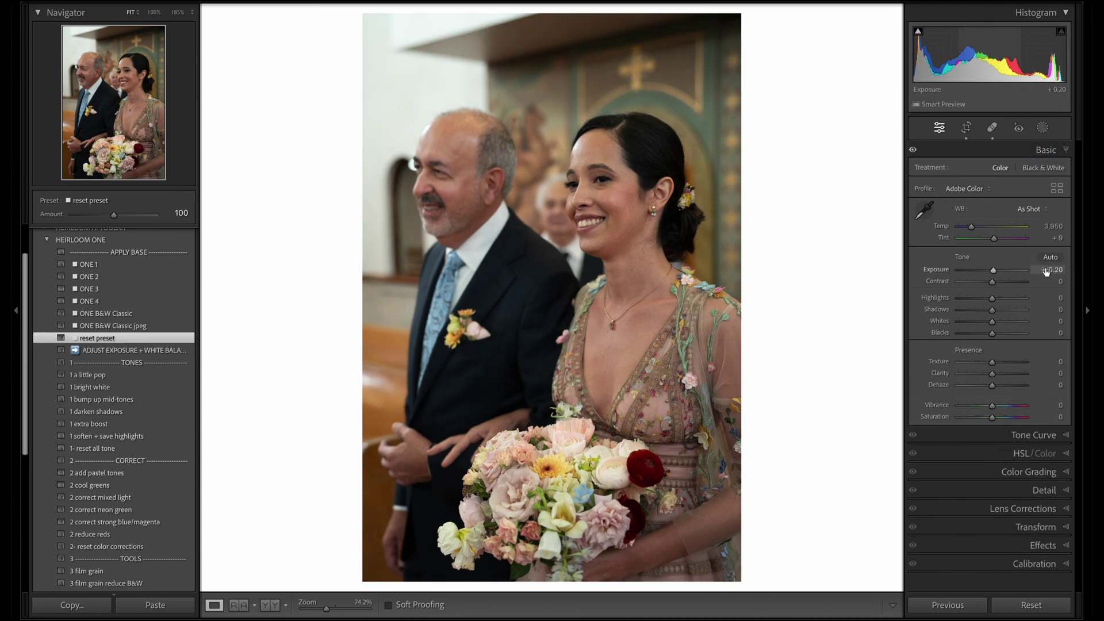
key("Up")
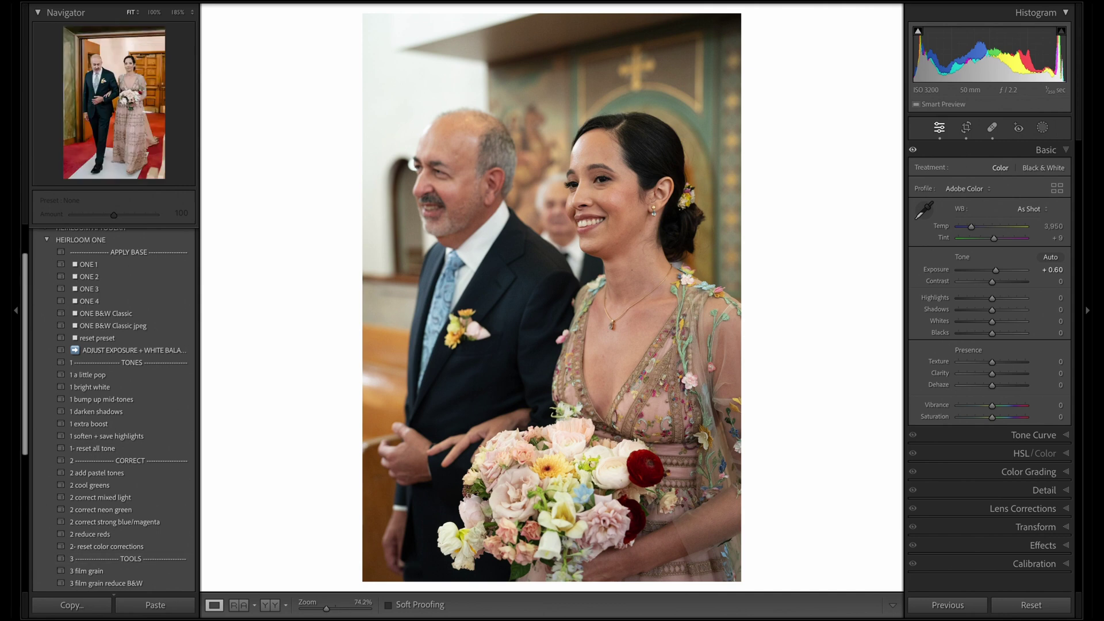
Synchronize the doorway photo's settings, including Mask 1, to the close-up of the father and bride
left_click(101, 498)
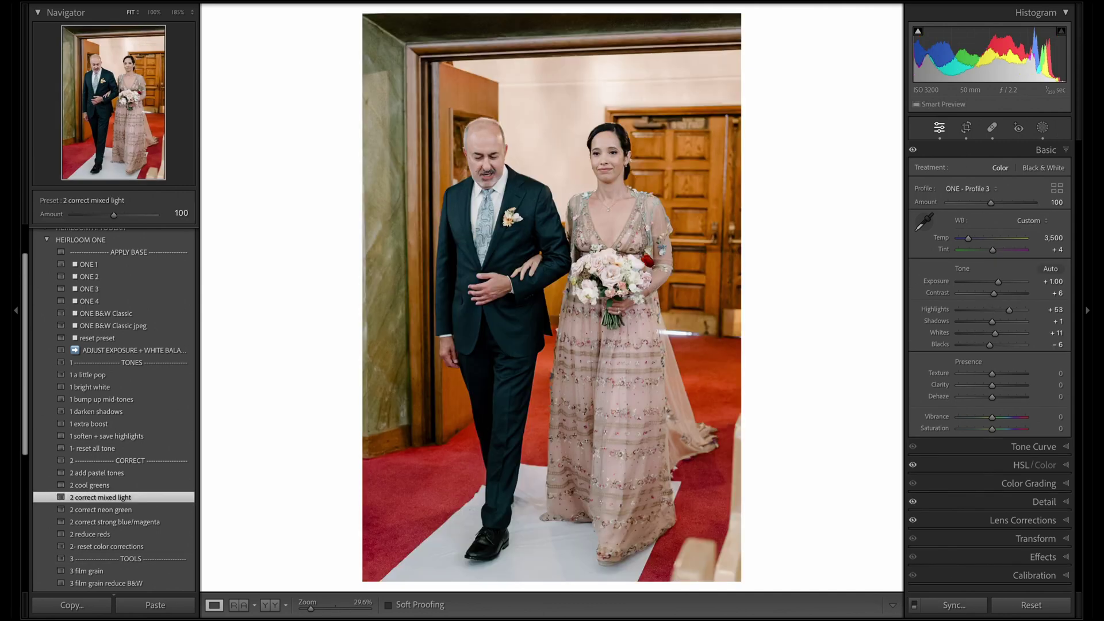
left_click(967, 608)
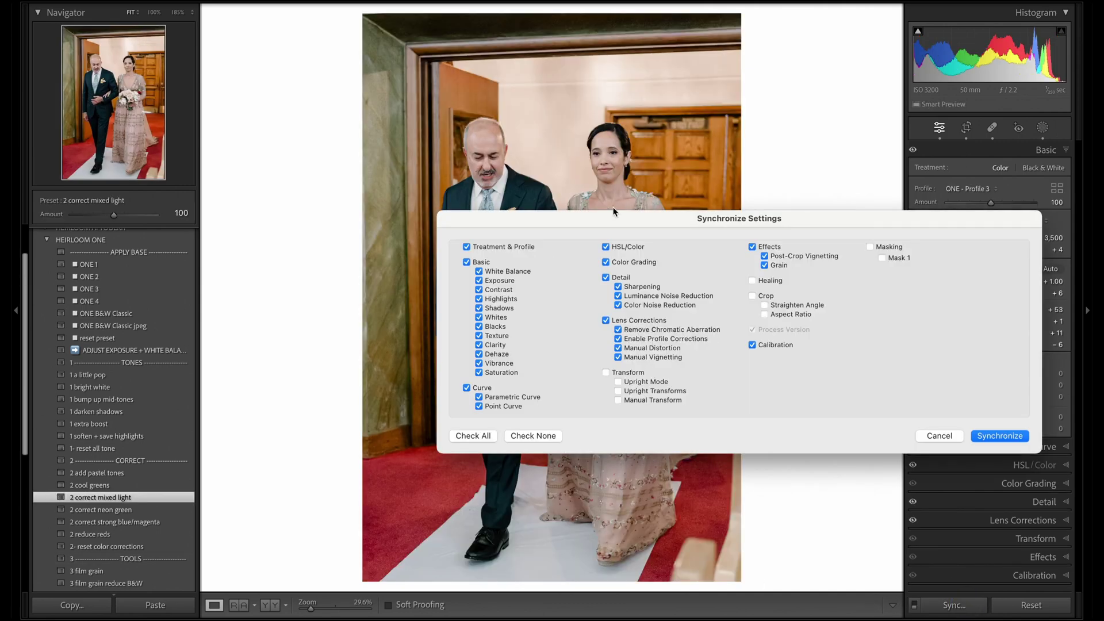
left_click(883, 259)
left_click(1006, 439)
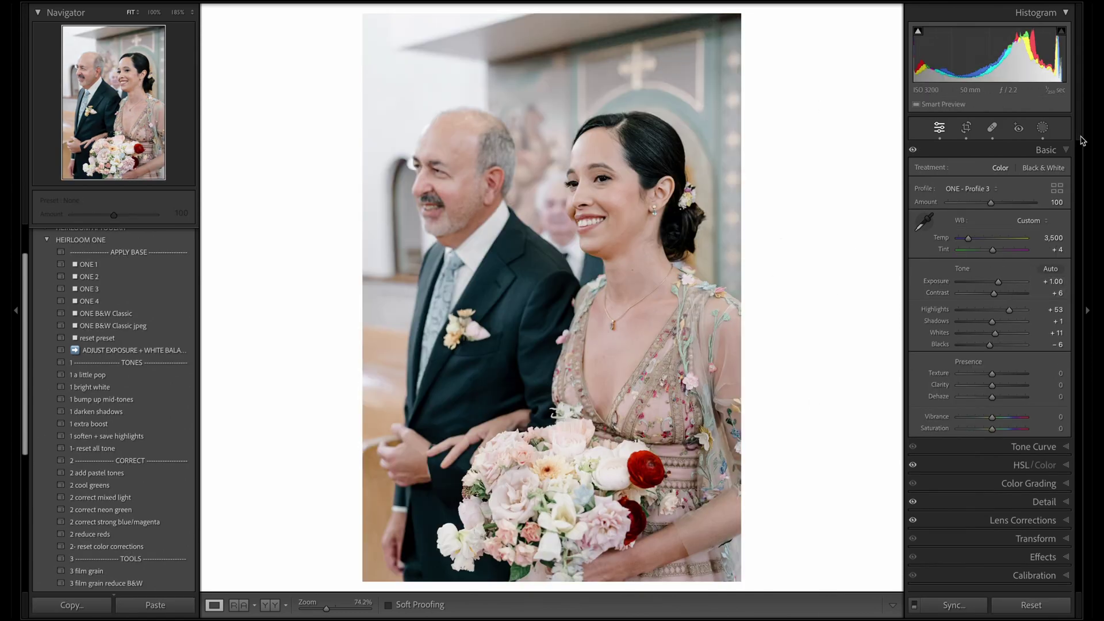
Check the effect of the synchronized background mask on the close-up by hiding and showing it
left_click(1043, 127)
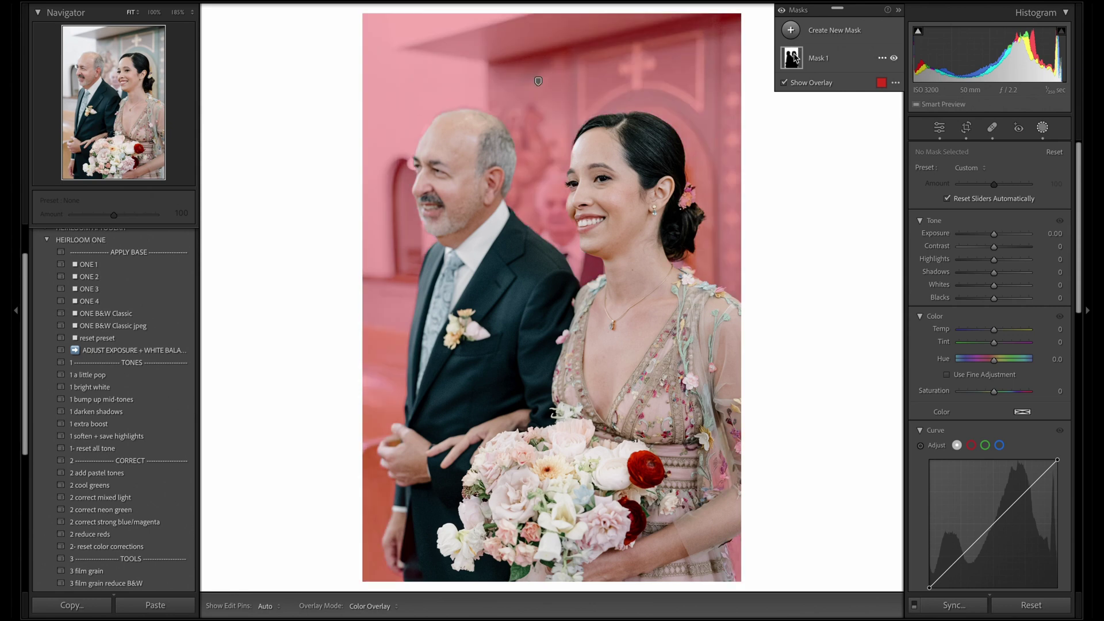
left_click(895, 58)
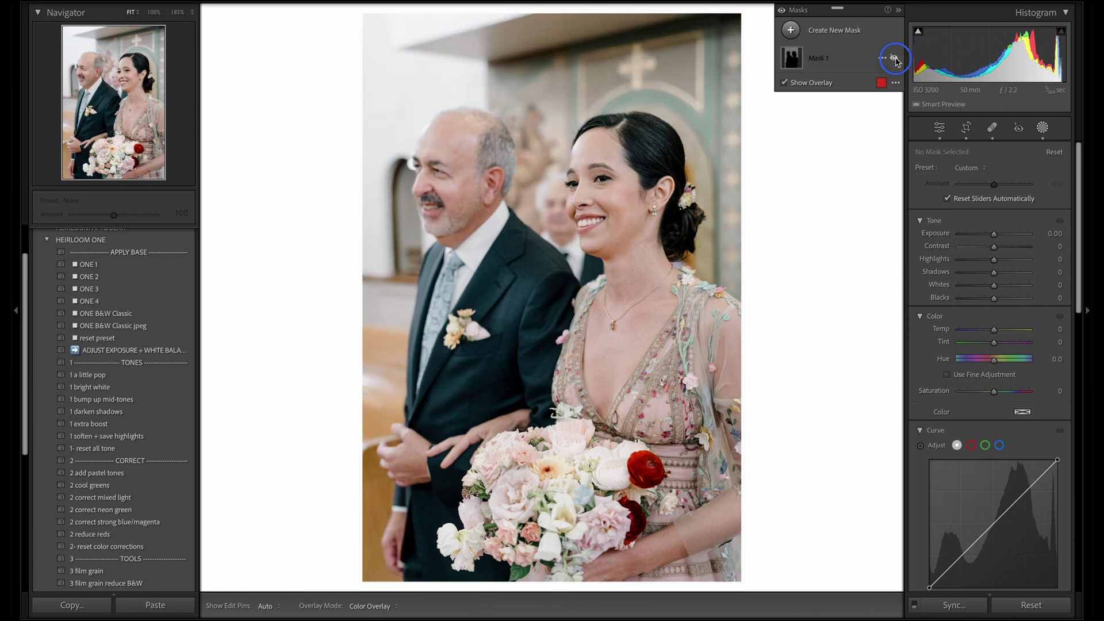
left_click(894, 58)
left_click(1043, 128)
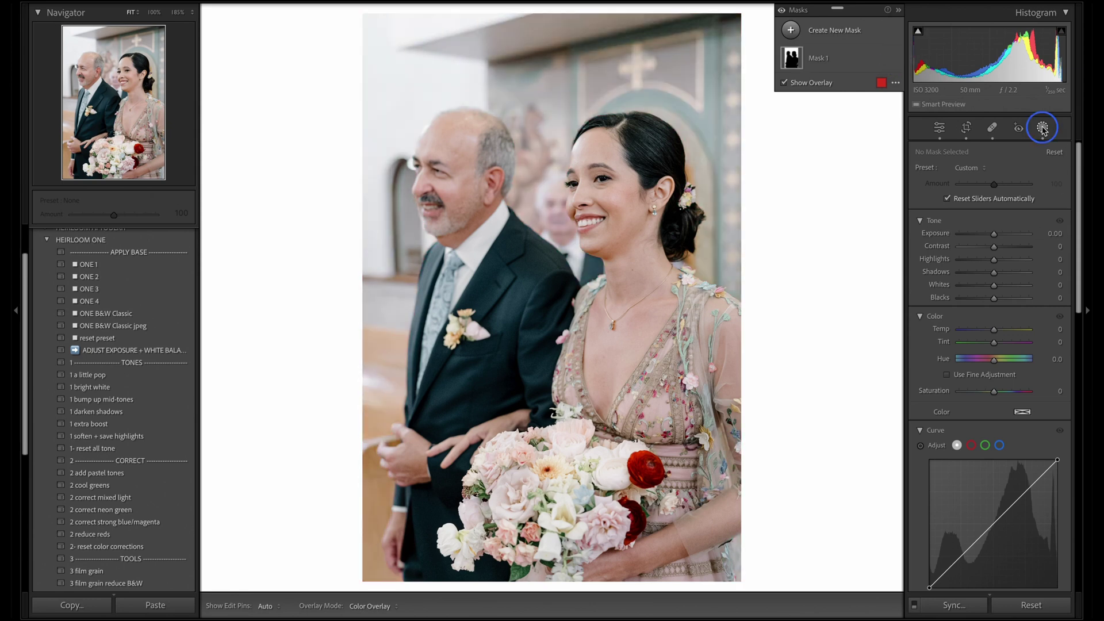
Set the doorway photo as the reference beside the close-up, and warm the close-up's Temp to 3,750
key("shift+r")
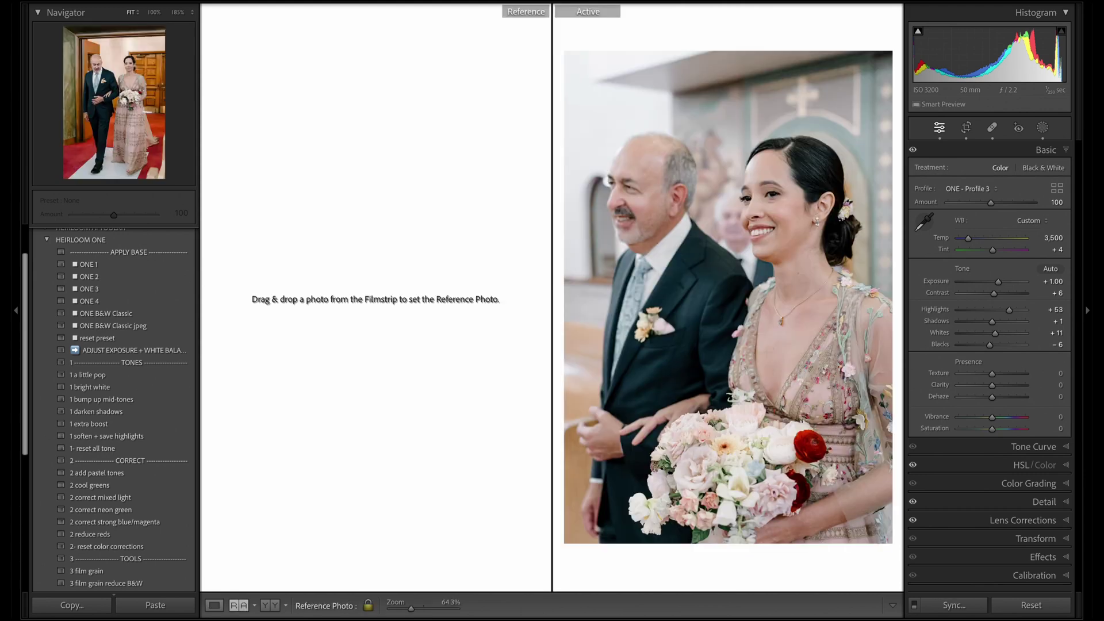
left_click(299, 514)
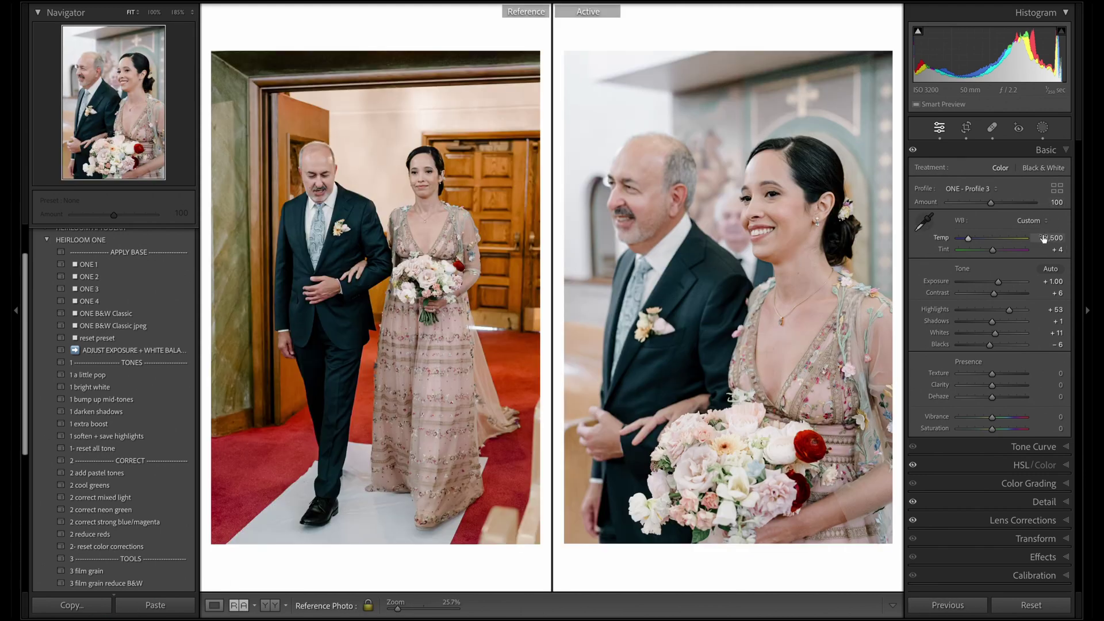
left_click_drag(1040, 235, 1043, 234)
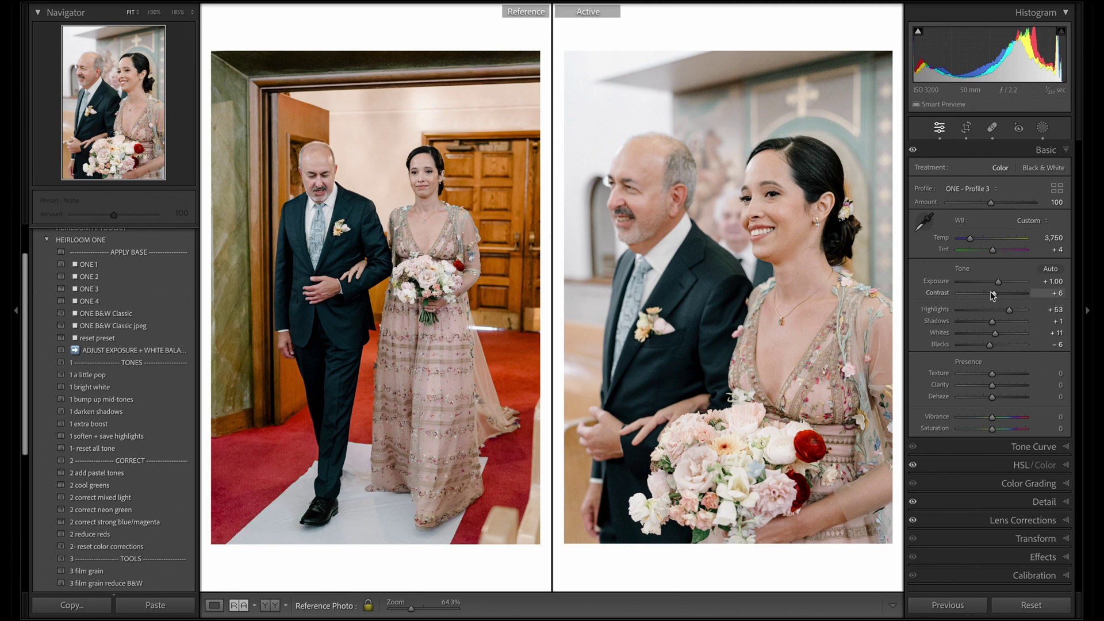
Set the close-up's Contrast to -7, Highlights to +34, Whites to +8 and Shadows to +8
left_click_drag(994, 294, 993, 322)
left_click_drag(1057, 282, 1055, 282)
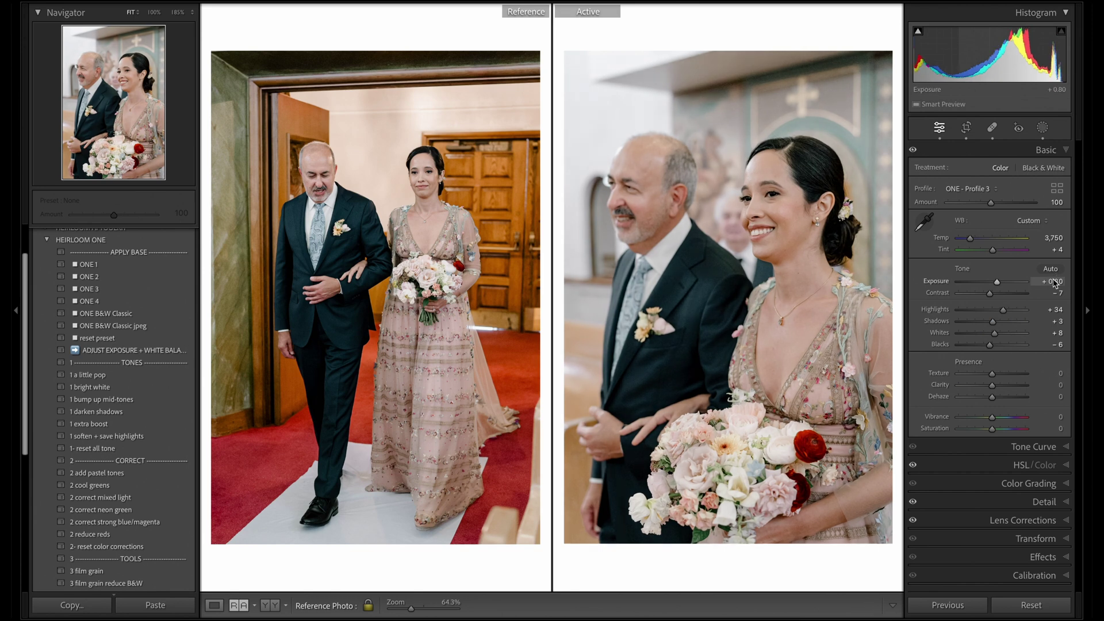
left_click_drag(993, 321, 995, 321)
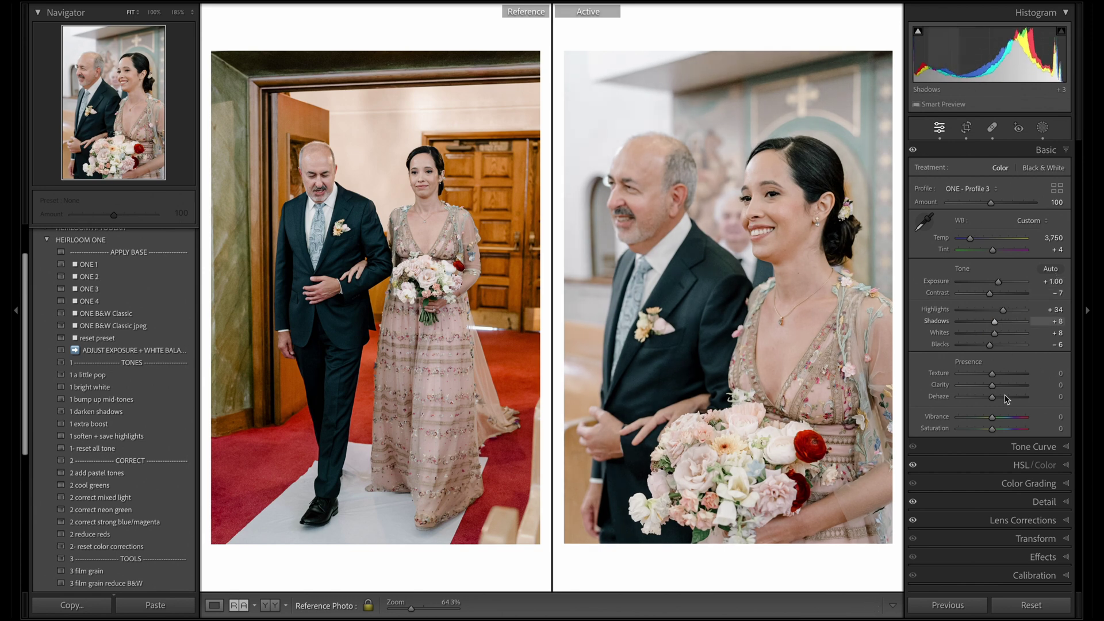
Set the close-up's Vibrance to +10 with Saturation at 0, and compare the photo full size with its before version
key("Up")
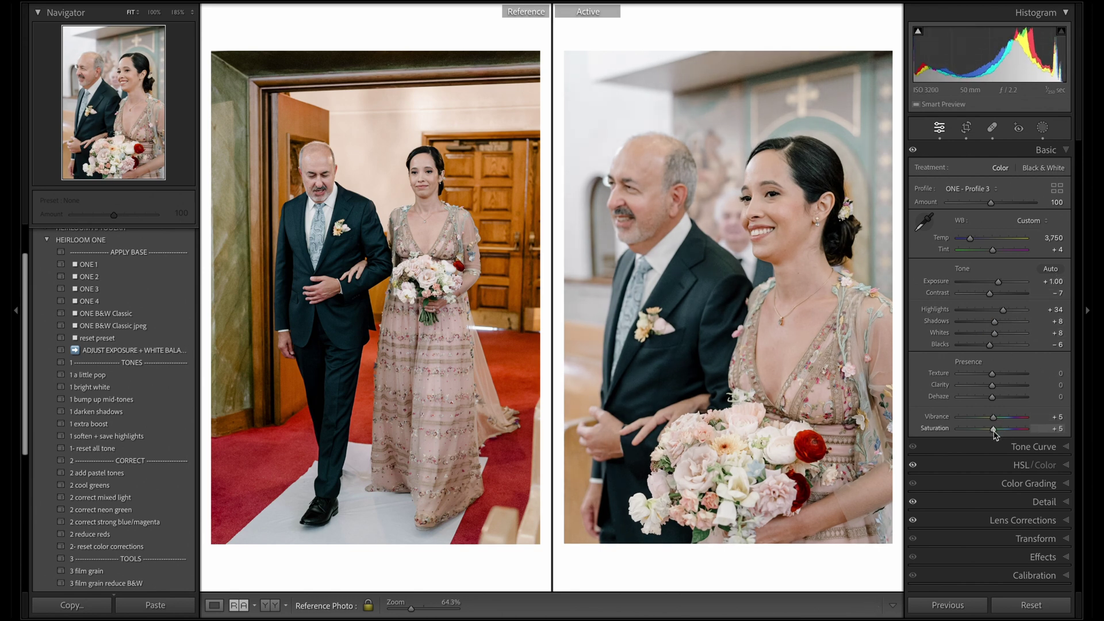
key("Up")
key("Down")
key("shift+r")
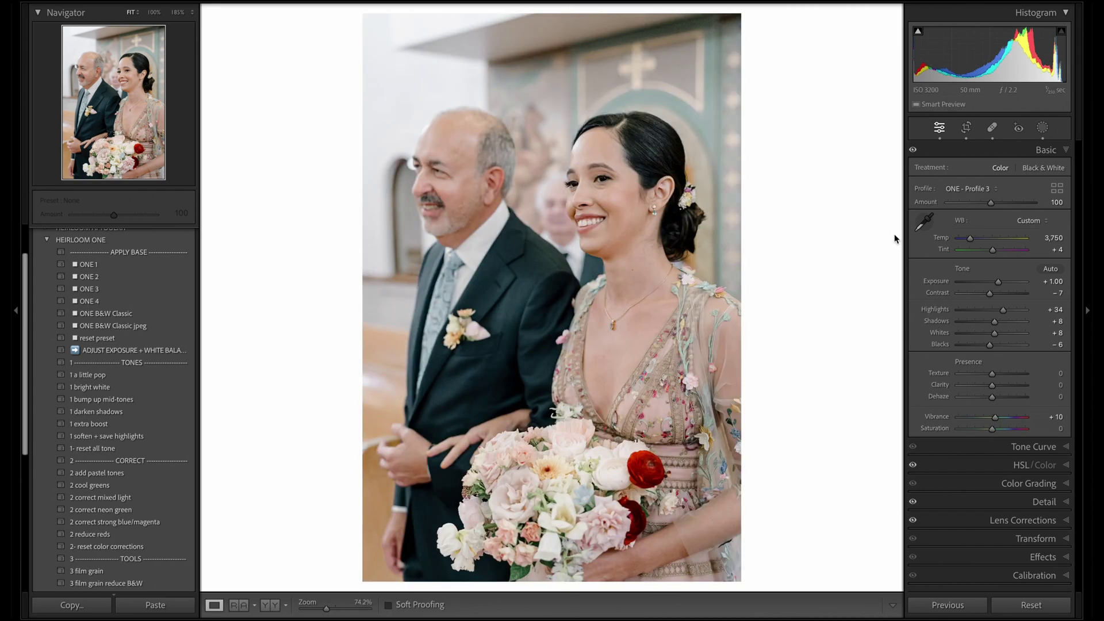
key("backslash")
key("backslash")
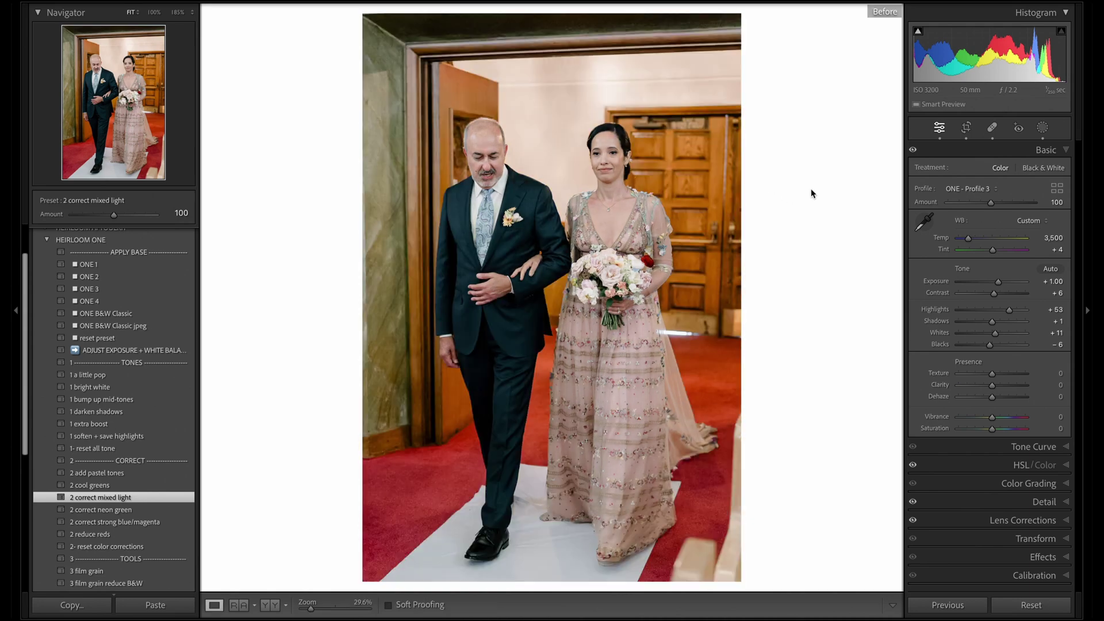
Check the healing corrections on the doorway photo by toggling their effect
left_click(1000, 131)
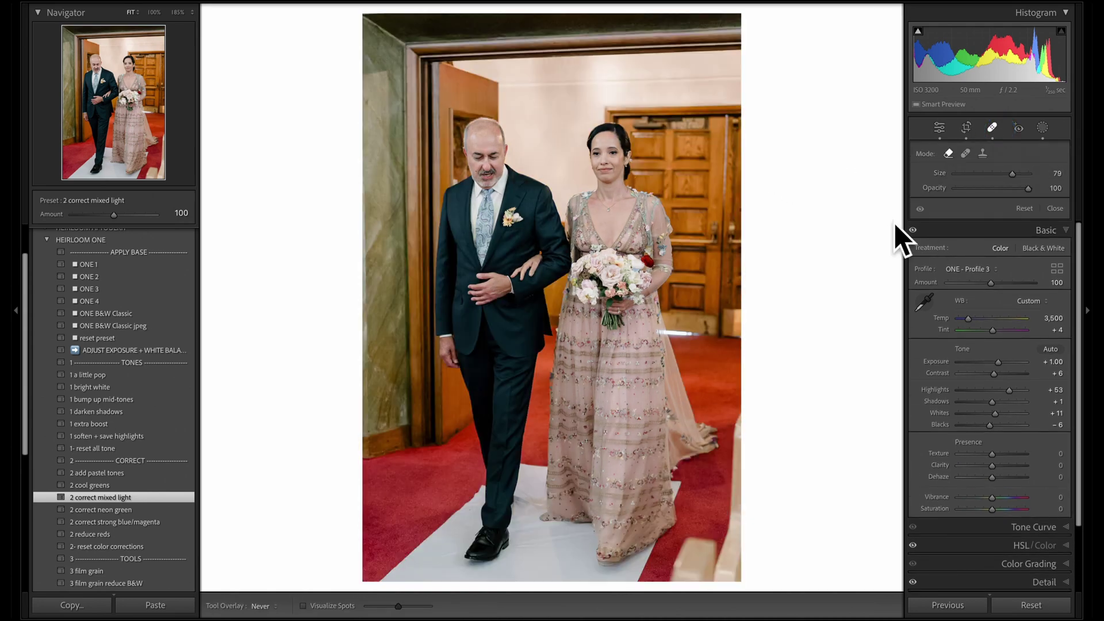
left_click(920, 209)
left_click(993, 129)
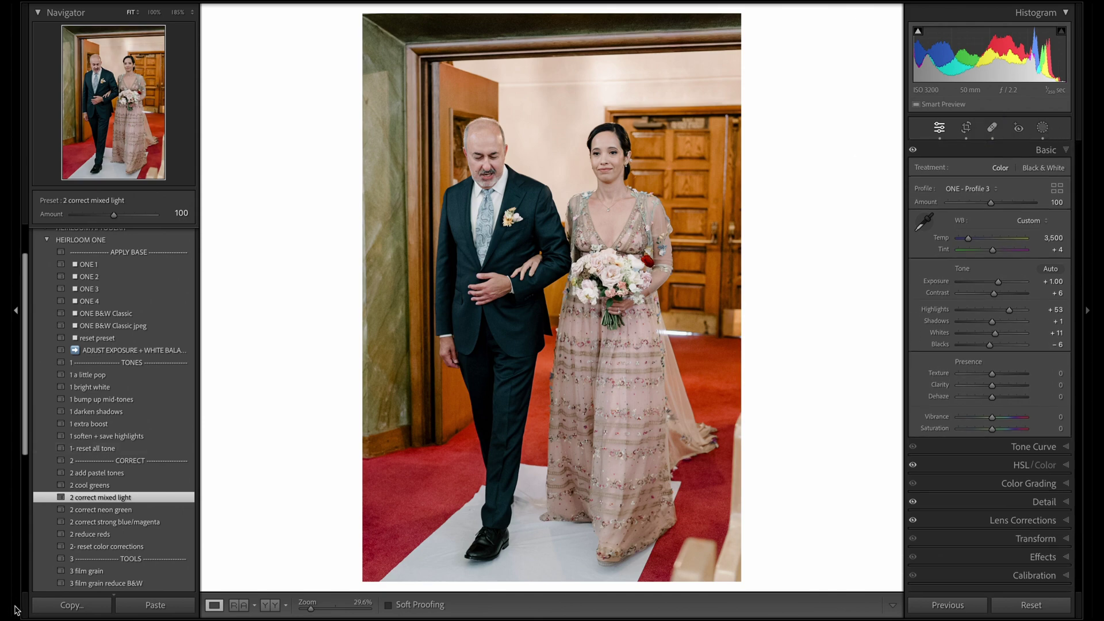
Lower the Shadows of the father and bride close-up to +3
key("Right")
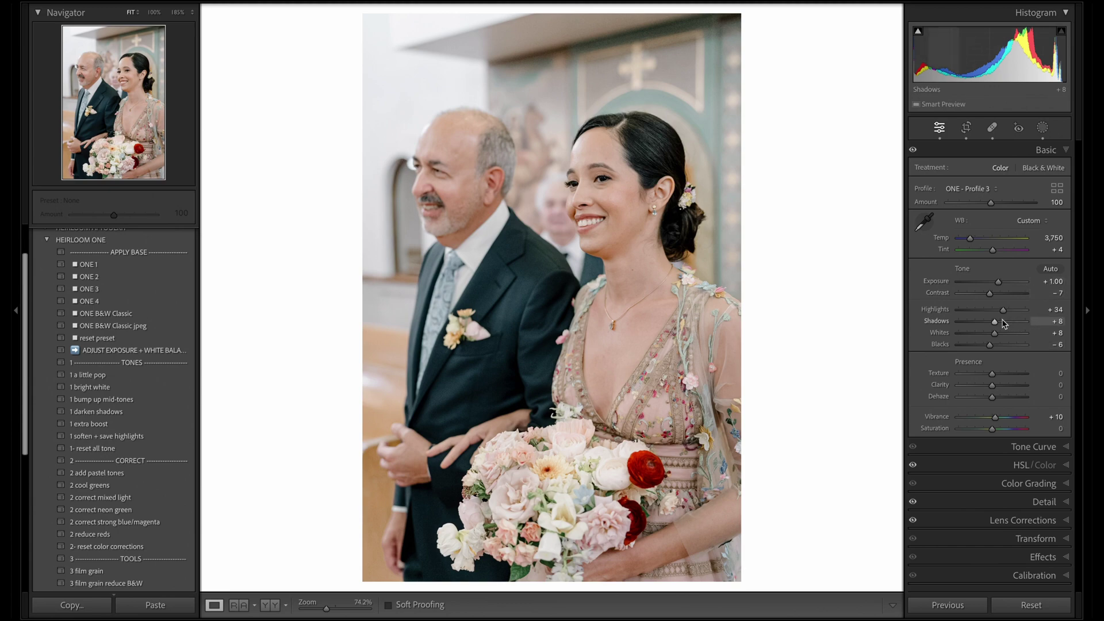
left_click_drag(994, 322, 992, 322)
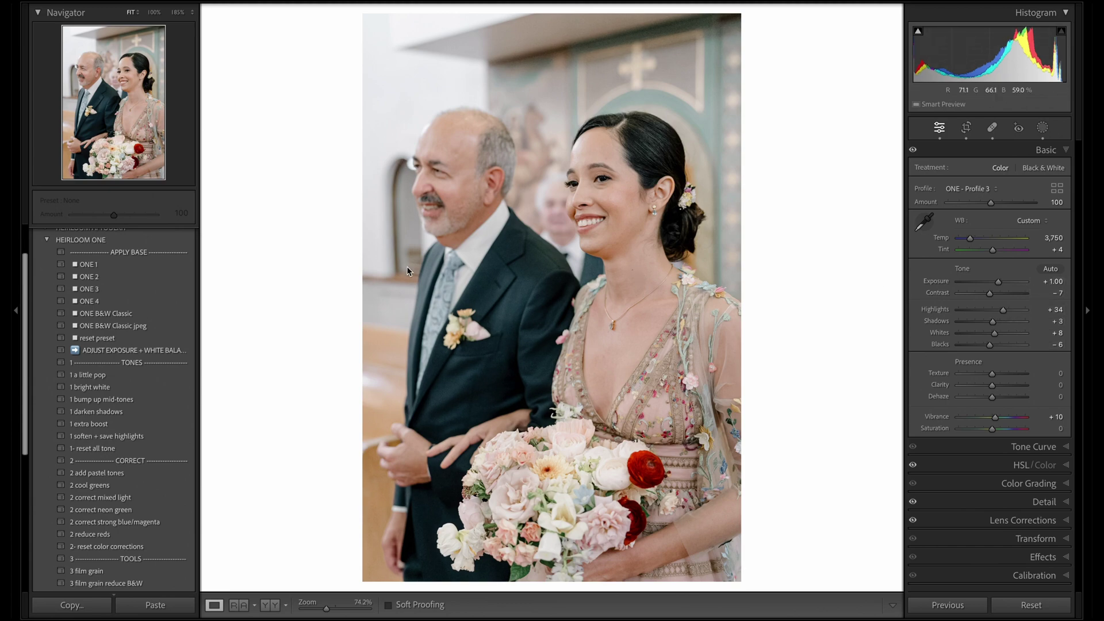
Select further ceremony photos with the close-up as the source, and synchronize its settings, including Mask 1, to them
key("g")
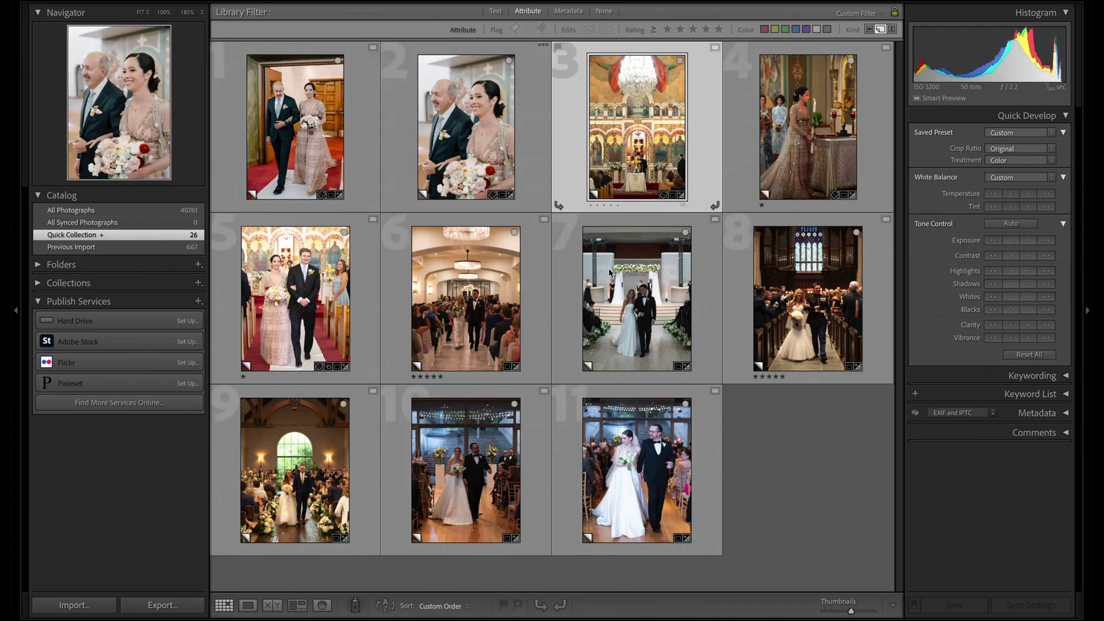
key("shift+r")
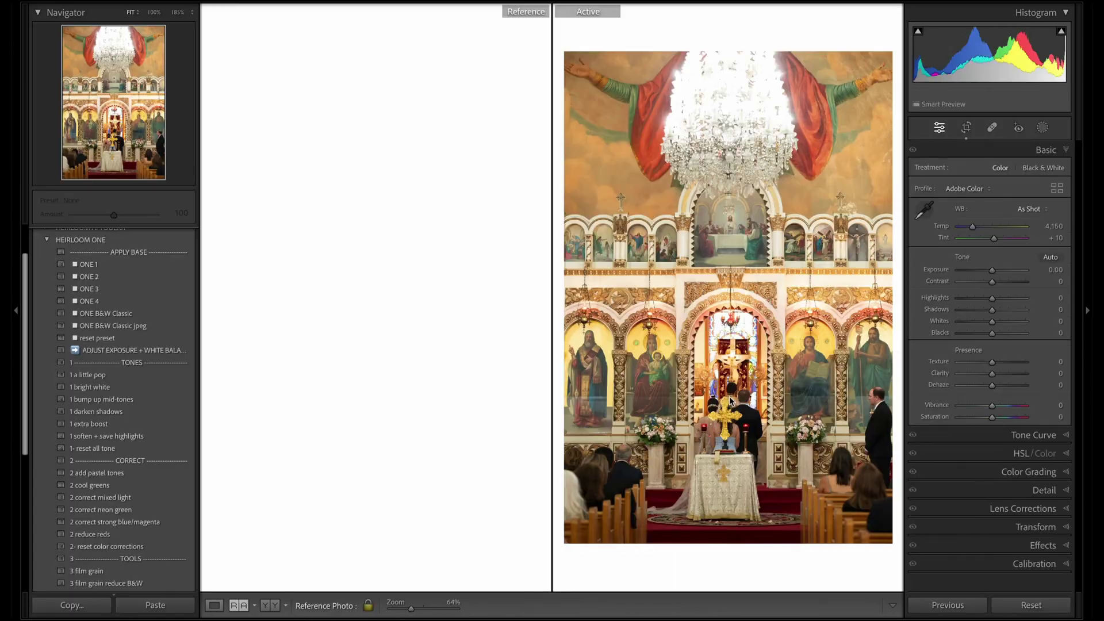
key("d")
key("Right")
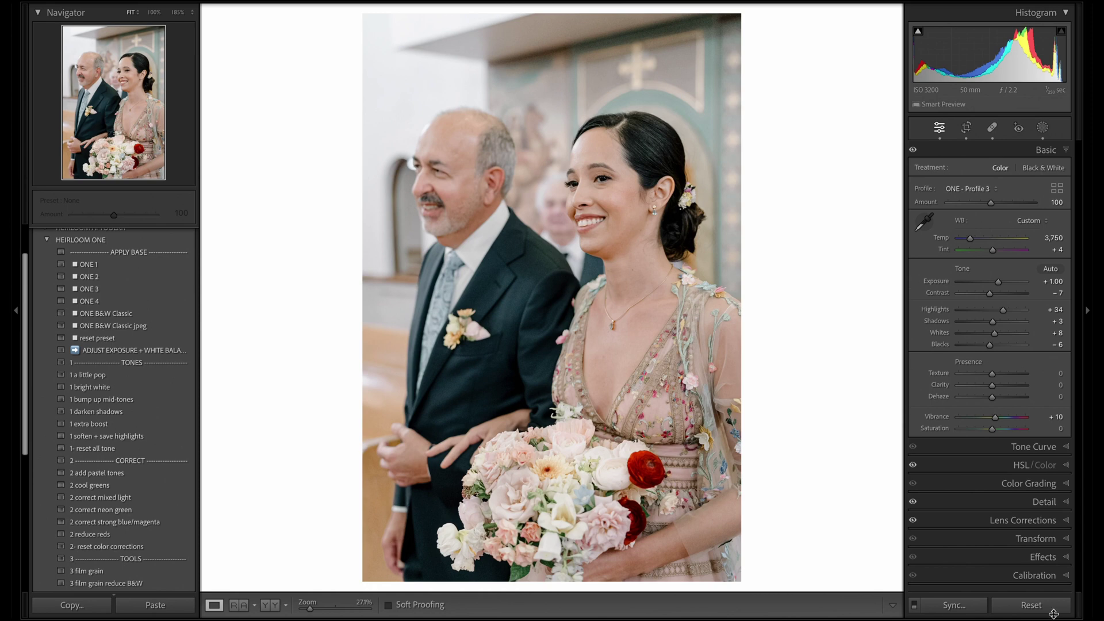
left_click(954, 605)
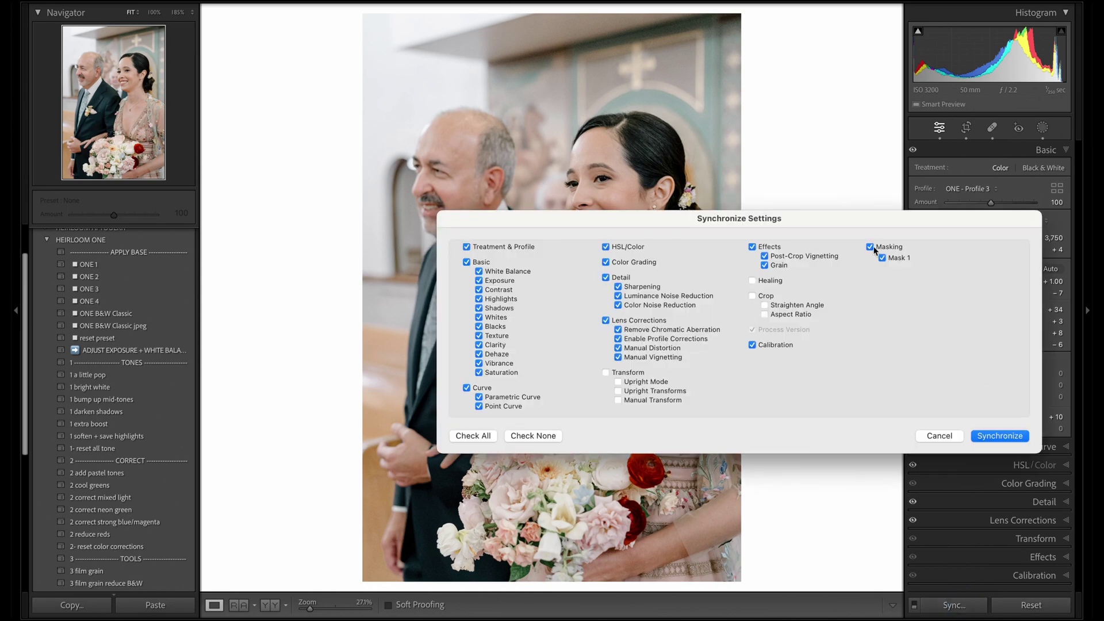
left_click(999, 436)
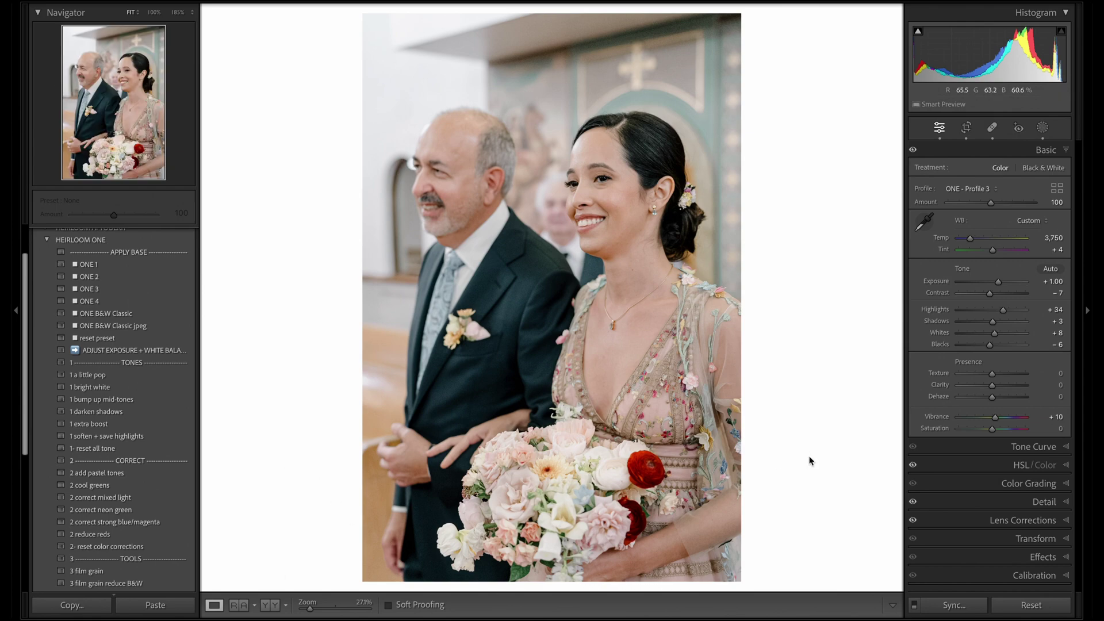
Compare the four synchronized ceremony photos side by side in Survey view, then return to the thumbnail grid
key("n")
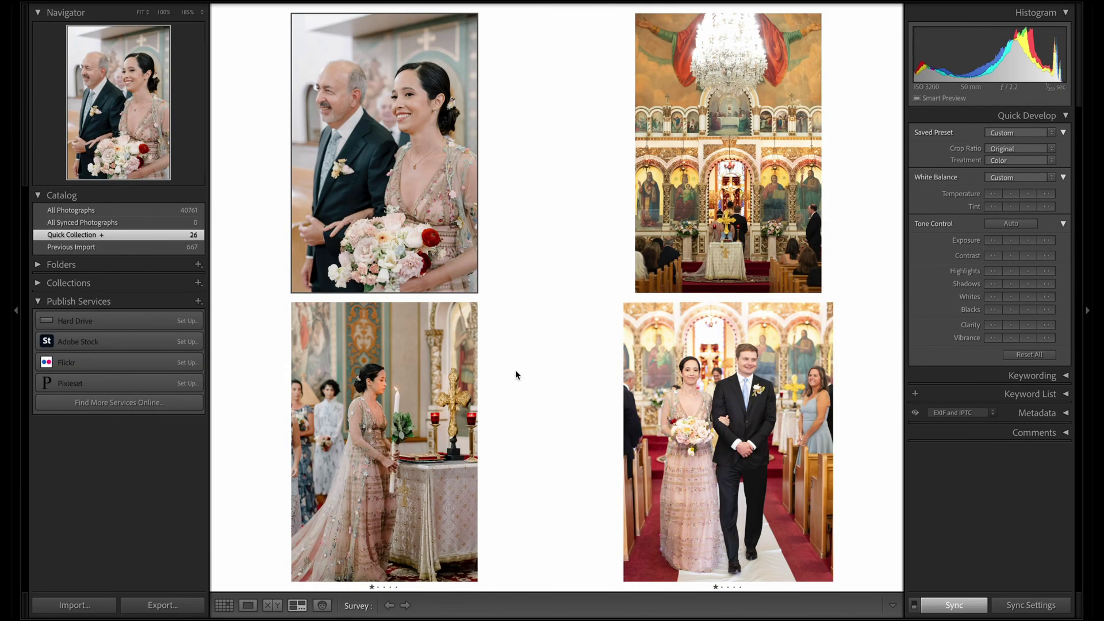
left_click(708, 202)
left_click(709, 363)
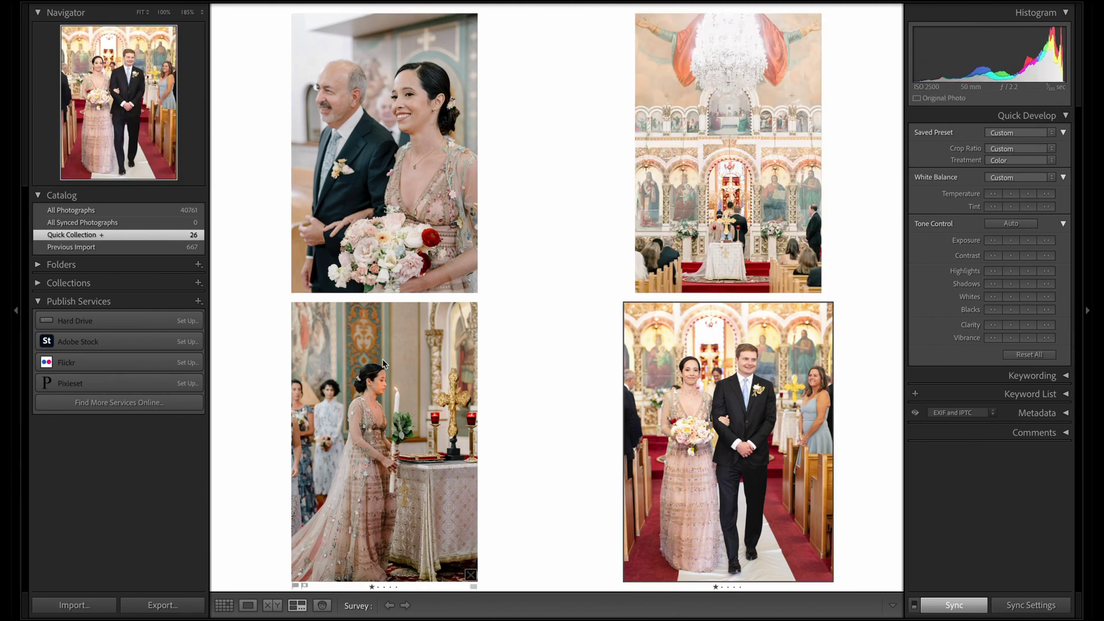
key("g")
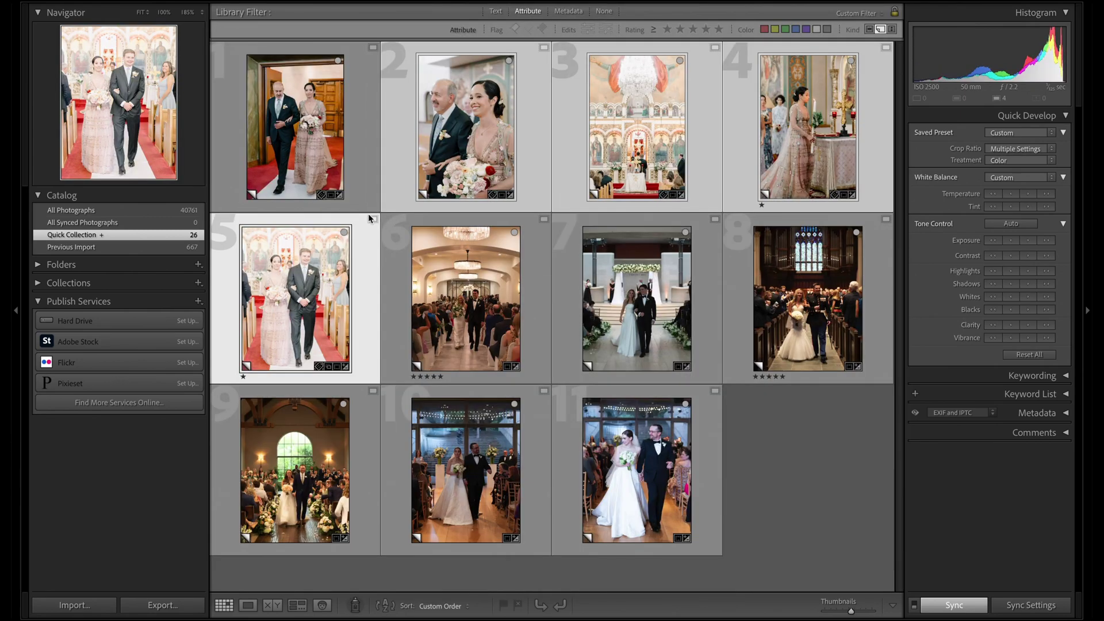
Open the wide altar photo beside the doorway reference photo, lower its Exposure to +0.40, and return to the single-photo view
left_click(594, 132)
key("shift+r")
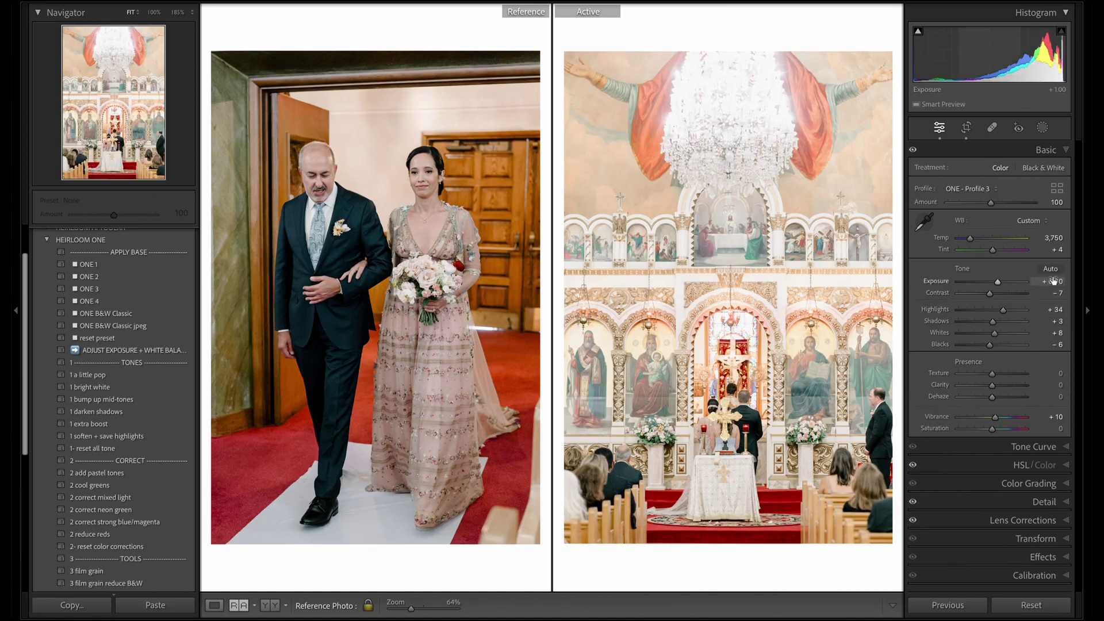
left_click_drag(1053, 281, 1033, 282)
key("d")
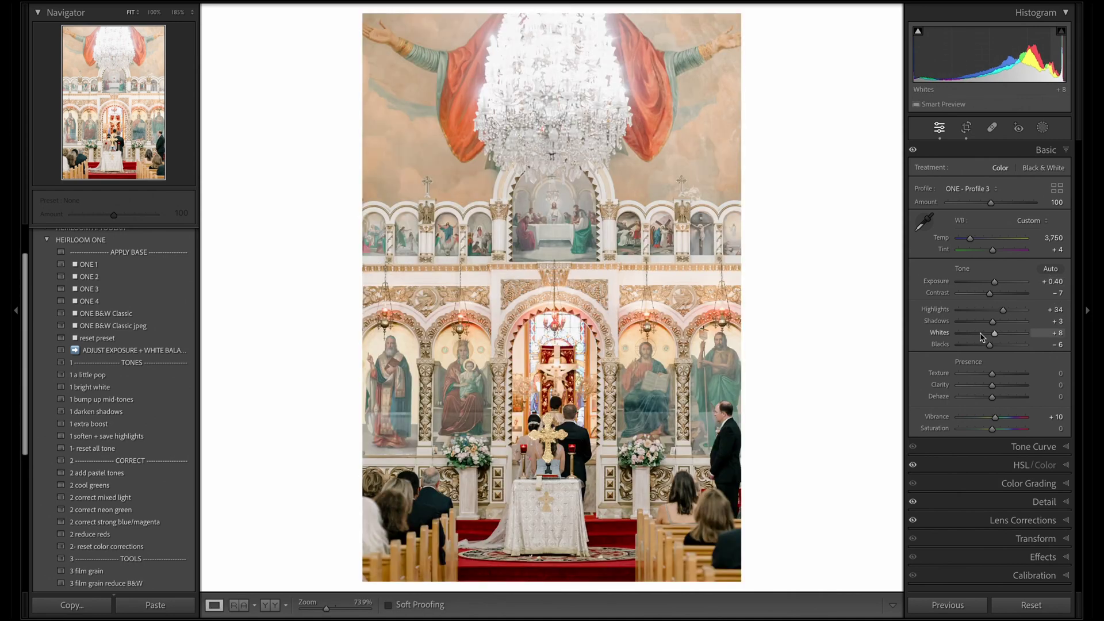
Lower the altar photo's Exposure to +0.30, Highlights to +19 and Whites to −8
left_click_drag(1004, 311, 1000, 310)
left_click_drag(517, 57, 561, 53)
left_click_drag(1055, 282, 1051, 278)
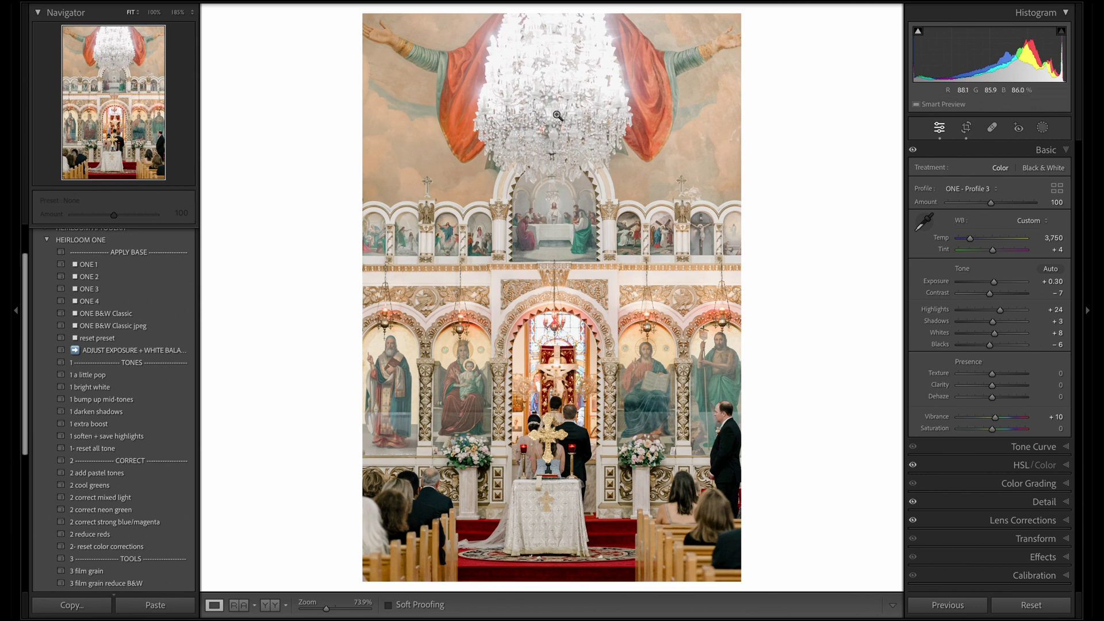
left_click_drag(1000, 309, 990, 337)
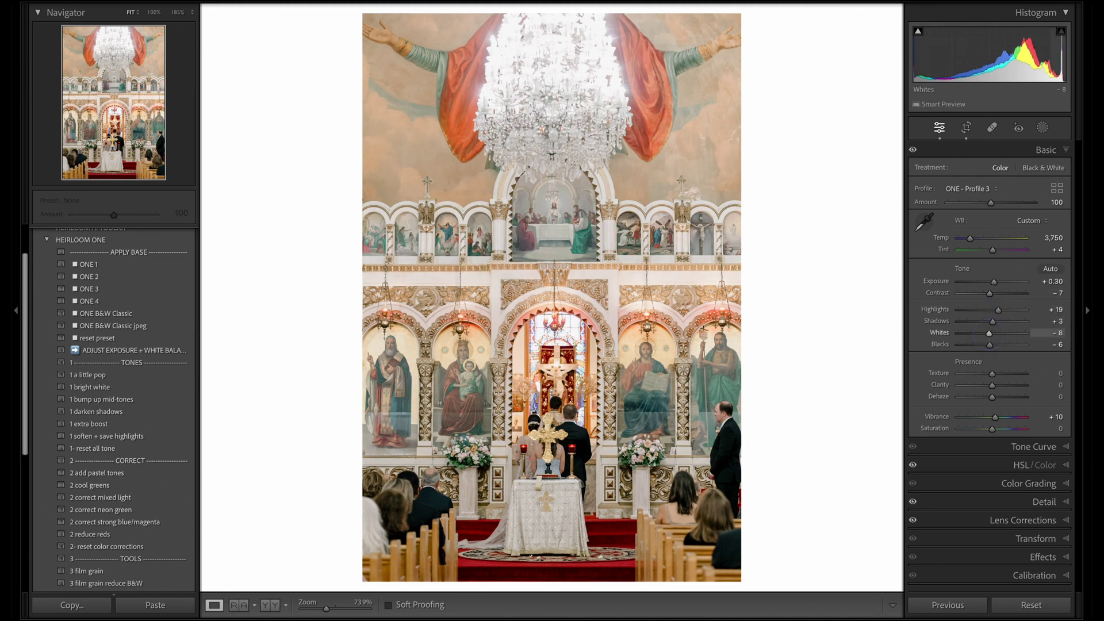
Warm the altar photo by raising its white balance Temp to 4,088
left_click_drag(1053, 238, 1050, 238)
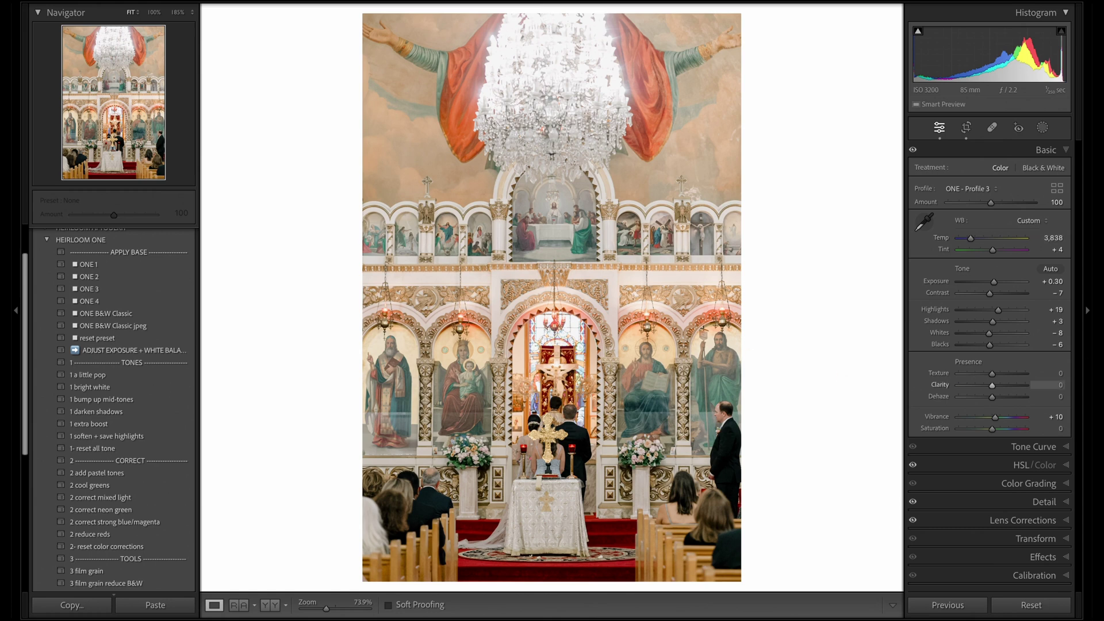
key("Up")
key("Up")
key("Up")
key("Up")
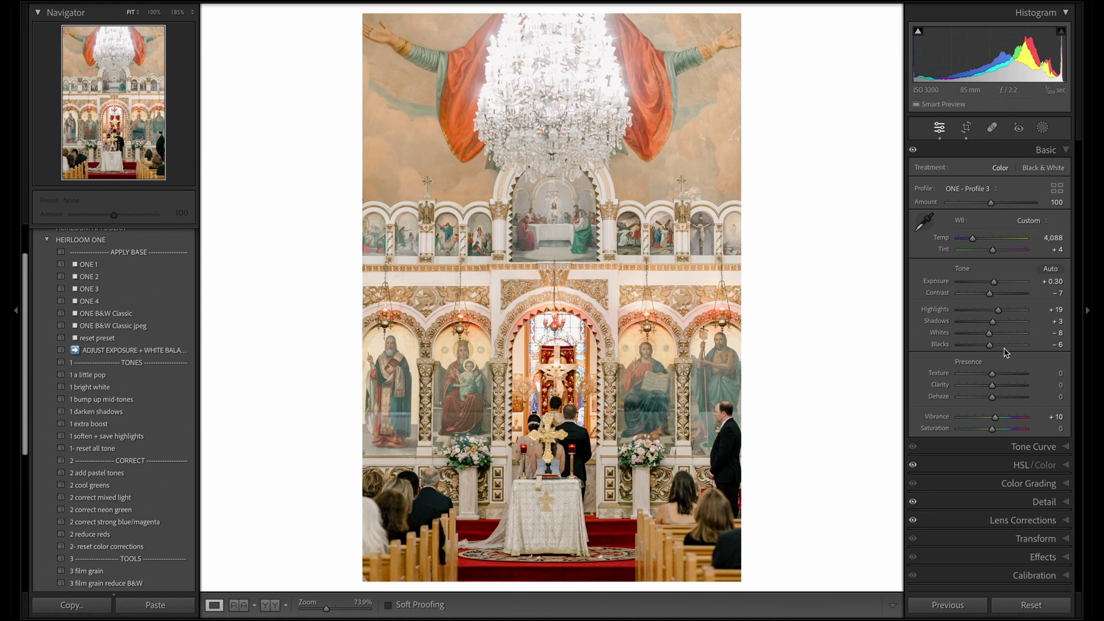
Set the altar photo's Shadows to +28 and its Highlights to −16
key("Up")
key("Up")
key("Down")
key("Down")
key("Down")
key("Down")
key("Down")
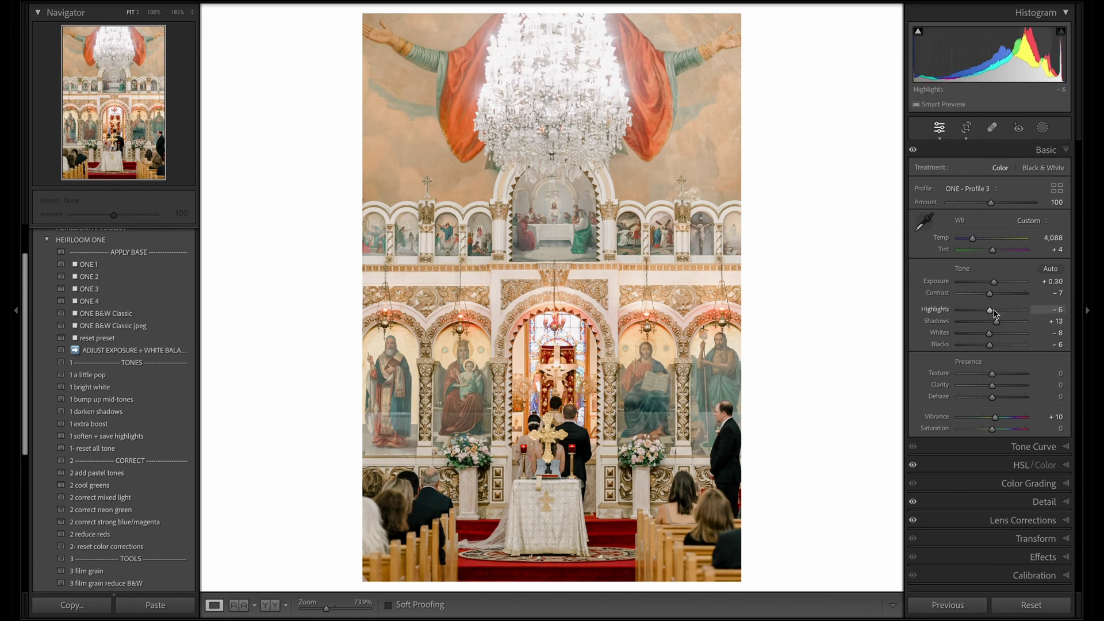
key("Up")
key("Up")
key("Up")
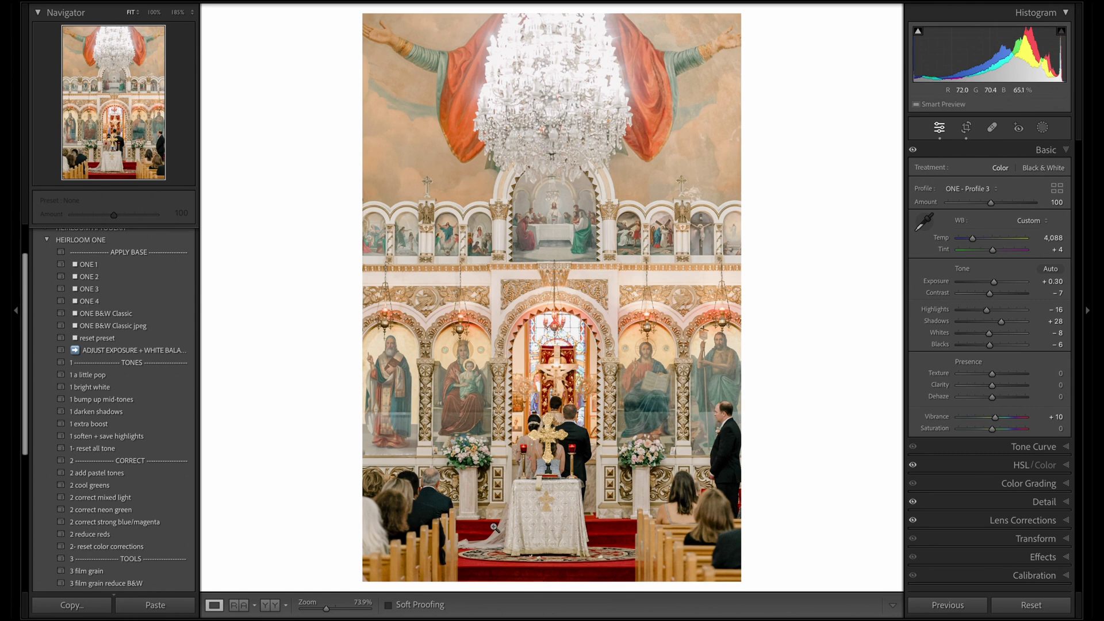
Review the altar photo's yellow and orange saturation in the HSL adjustments, then return to the Basic adjustments
left_click(1005, 468)
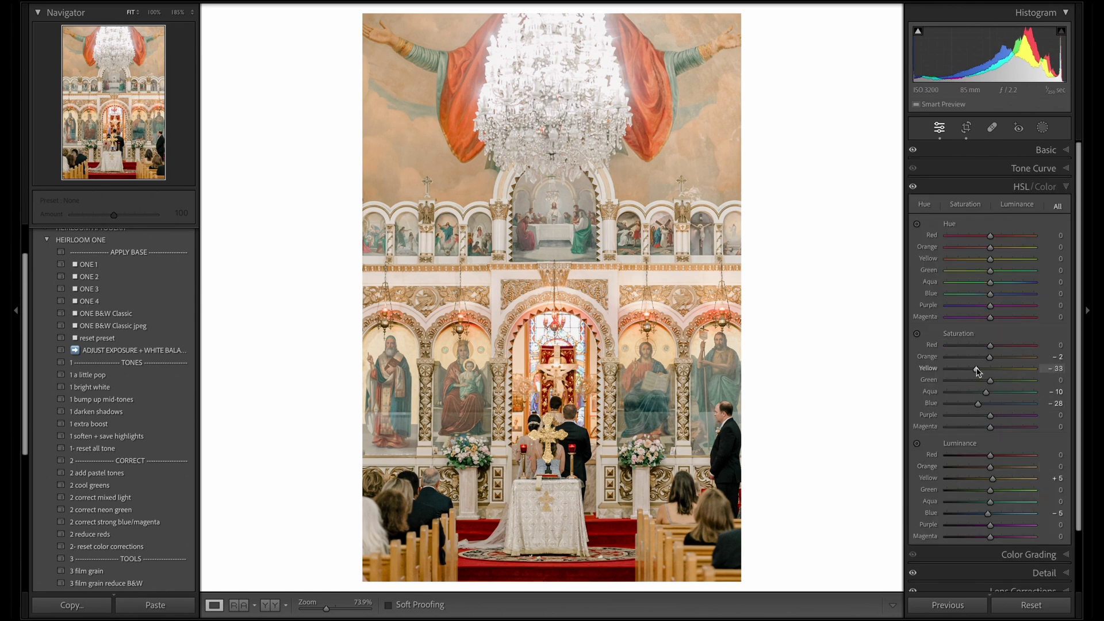
left_click_drag(993, 356, 987, 359)
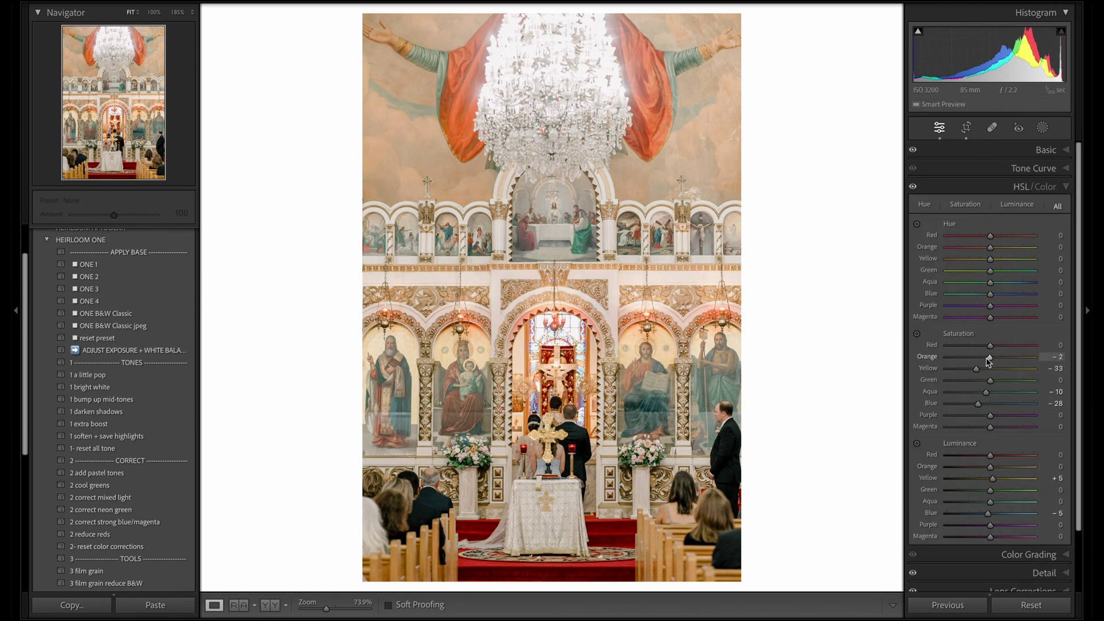
left_click(1021, 152)
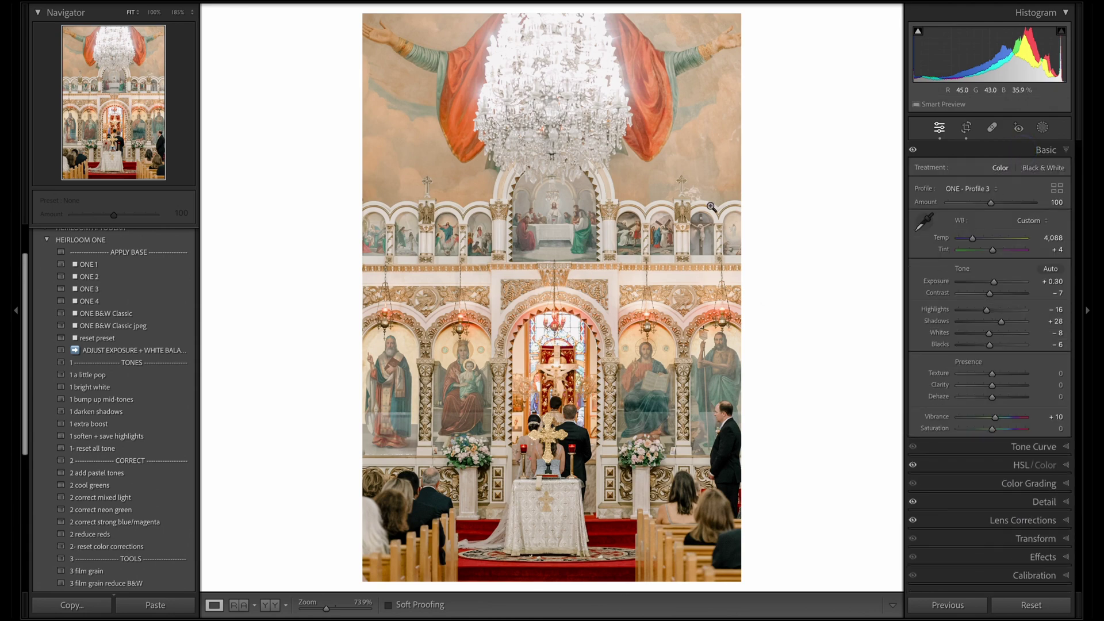
Crop the altar photo tighter around the couple and altar, trimming the upper chandelier and the outer edges
key("r")
left_click_drag(666, 41, 665, 72)
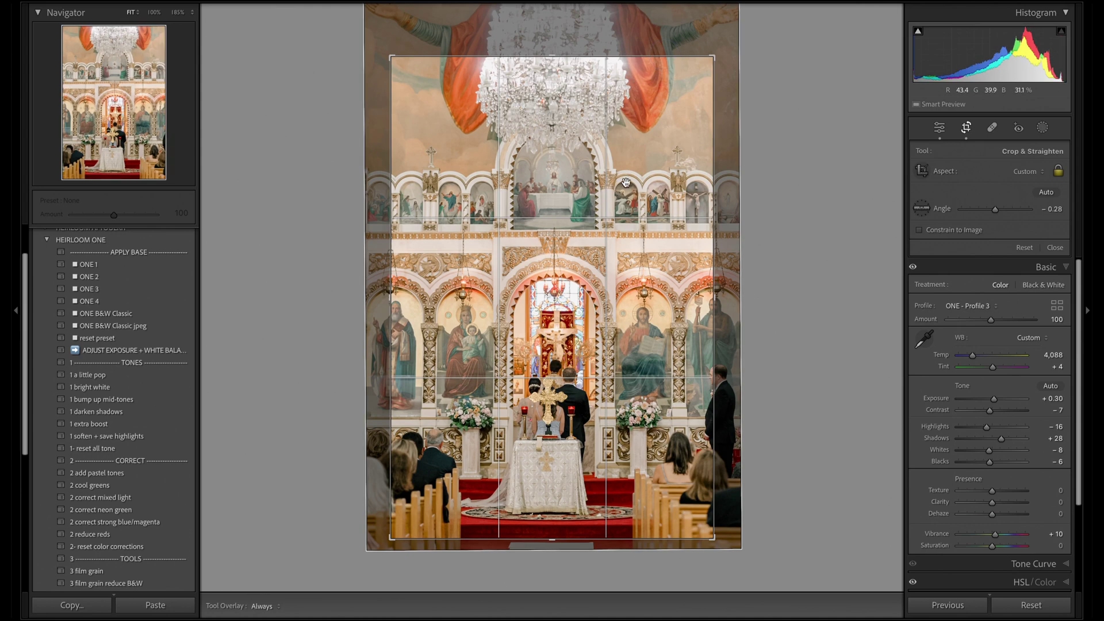
key("Return")
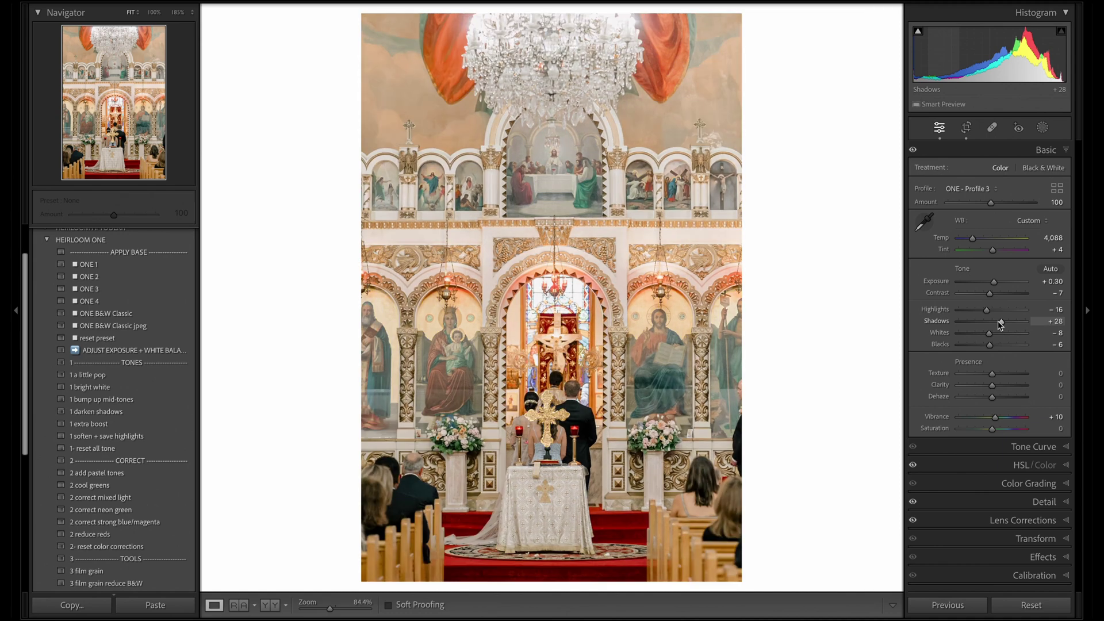
Check the photo of the bride holding a candle against the doorway reference photo and against its own before version
key("shift+r")
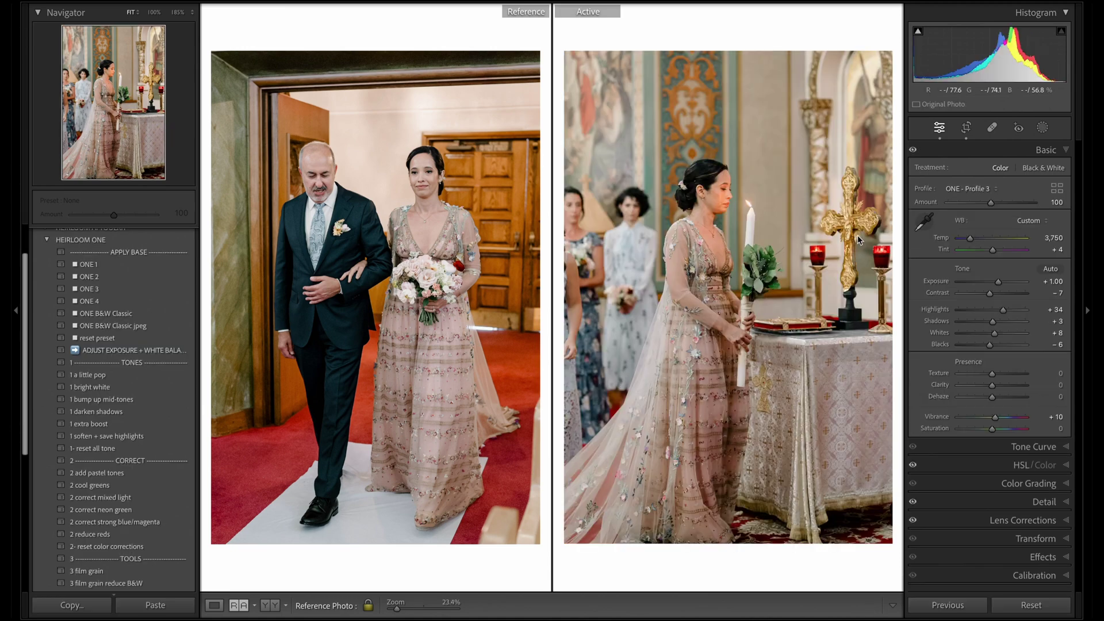
key("d")
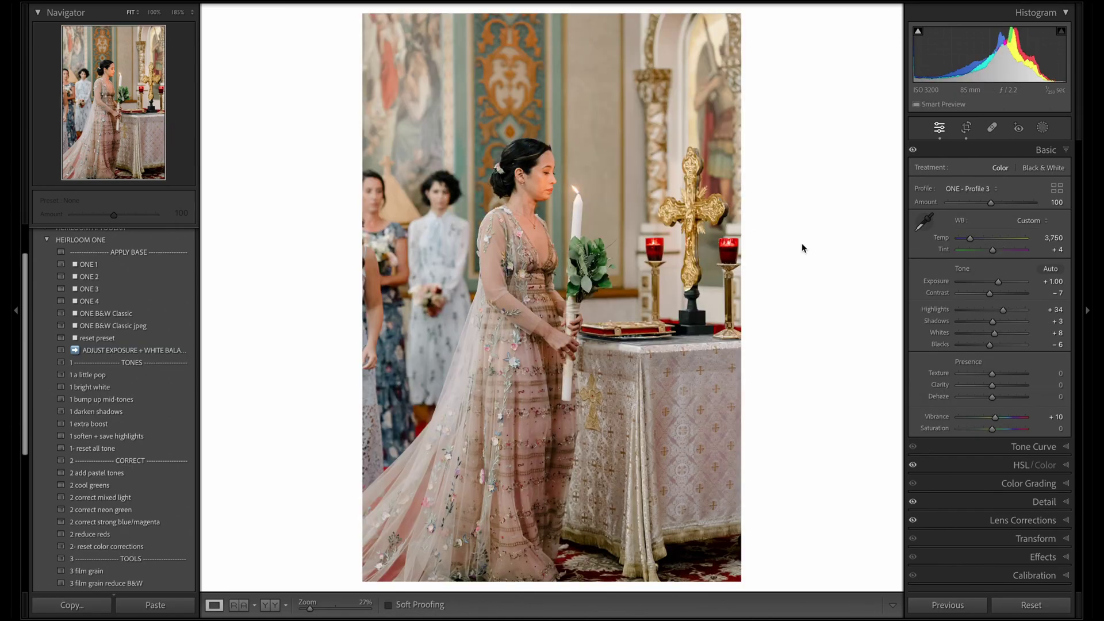
key("backslash")
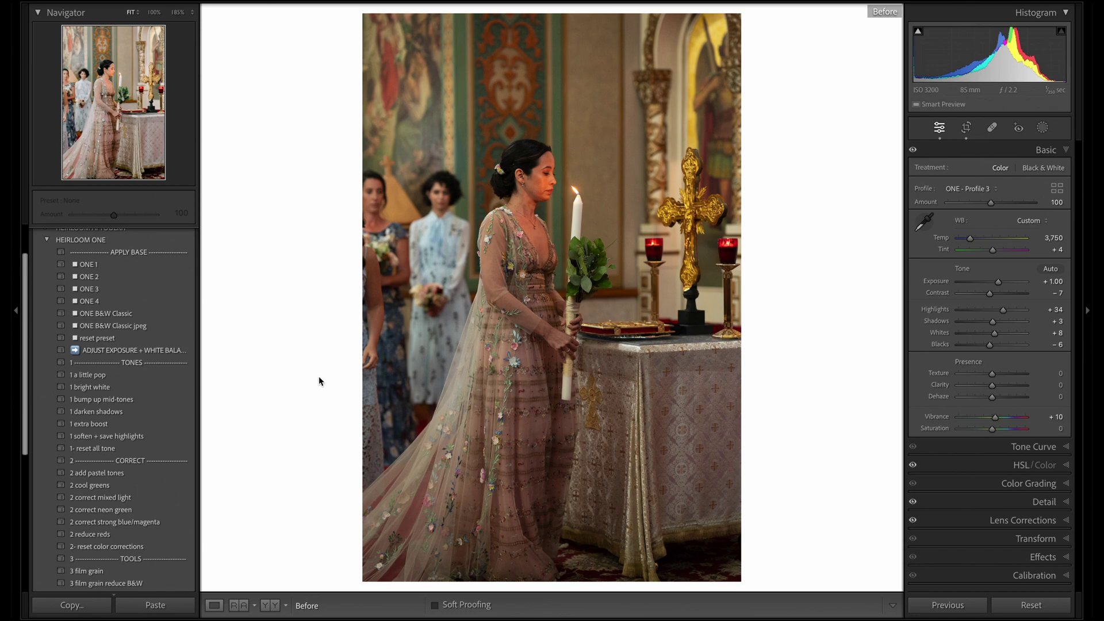
key("backslash")
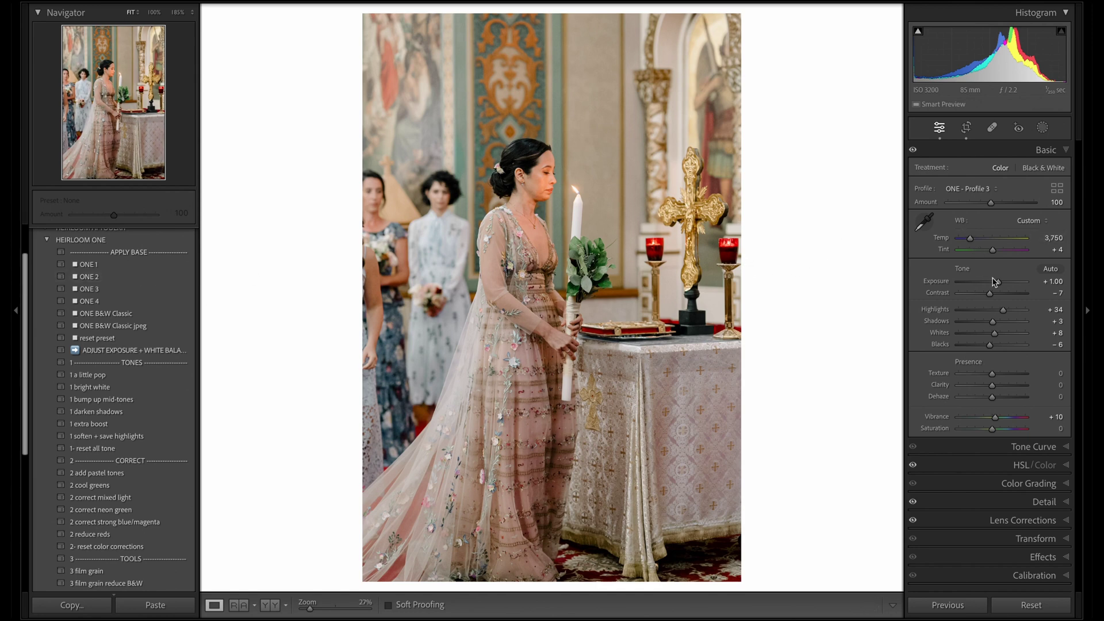
Set the candle photo's Exposure to +1.10, Highlights +4, Shadows +28, Whites +3, Temp 3,700 and Tint −1, and compare it with its before version
left_click_drag(994, 332, 1000, 309)
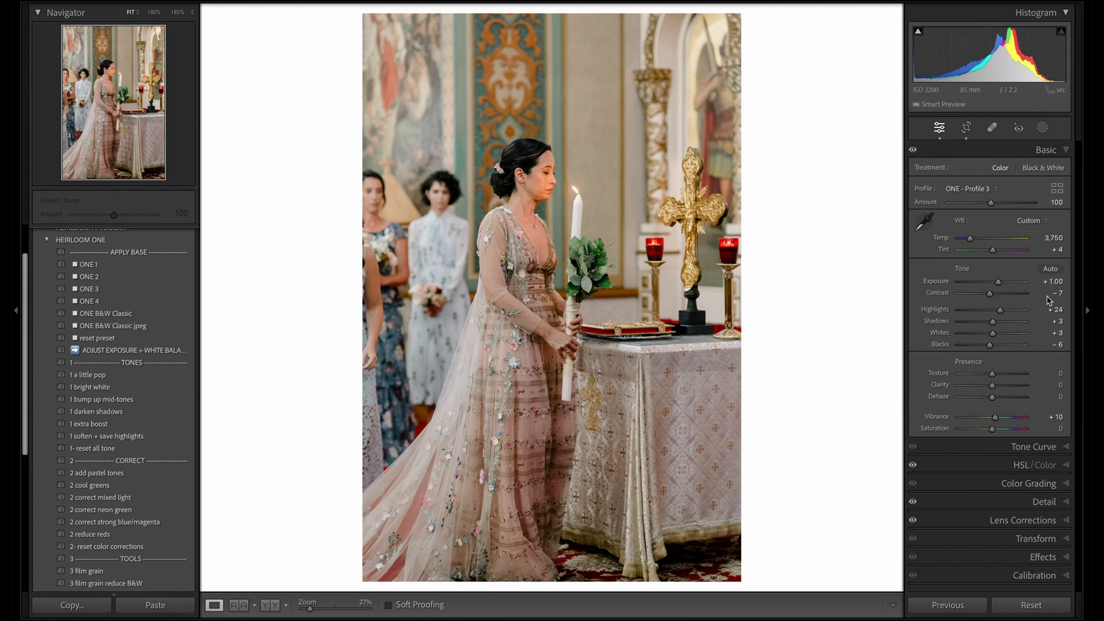
left_click_drag(1045, 282, 1045, 283)
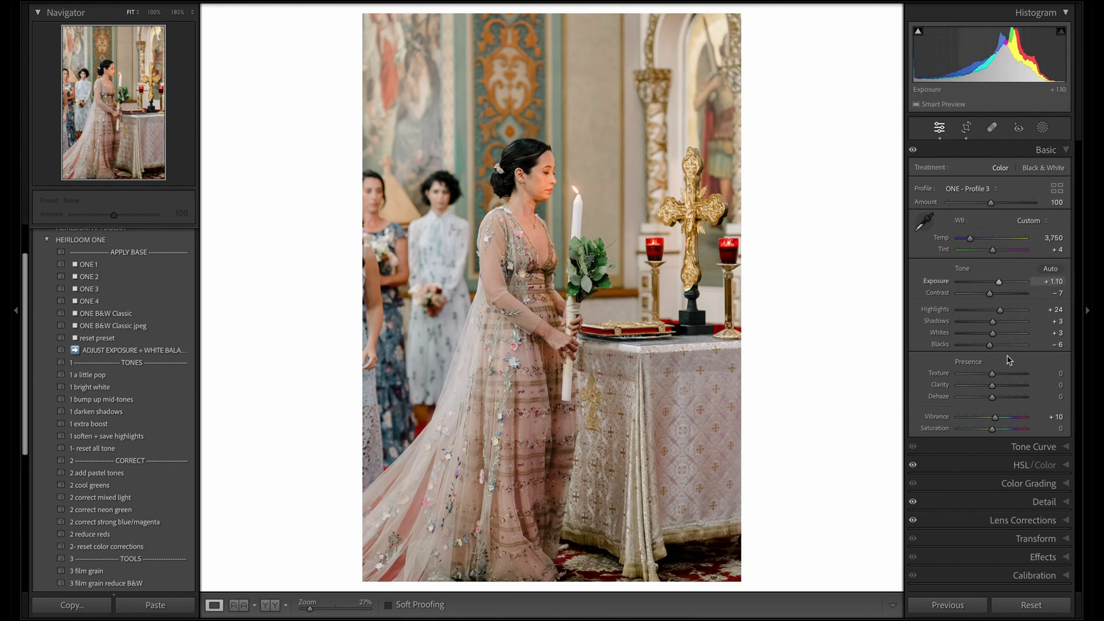
left_click_drag(992, 321, 1001, 321)
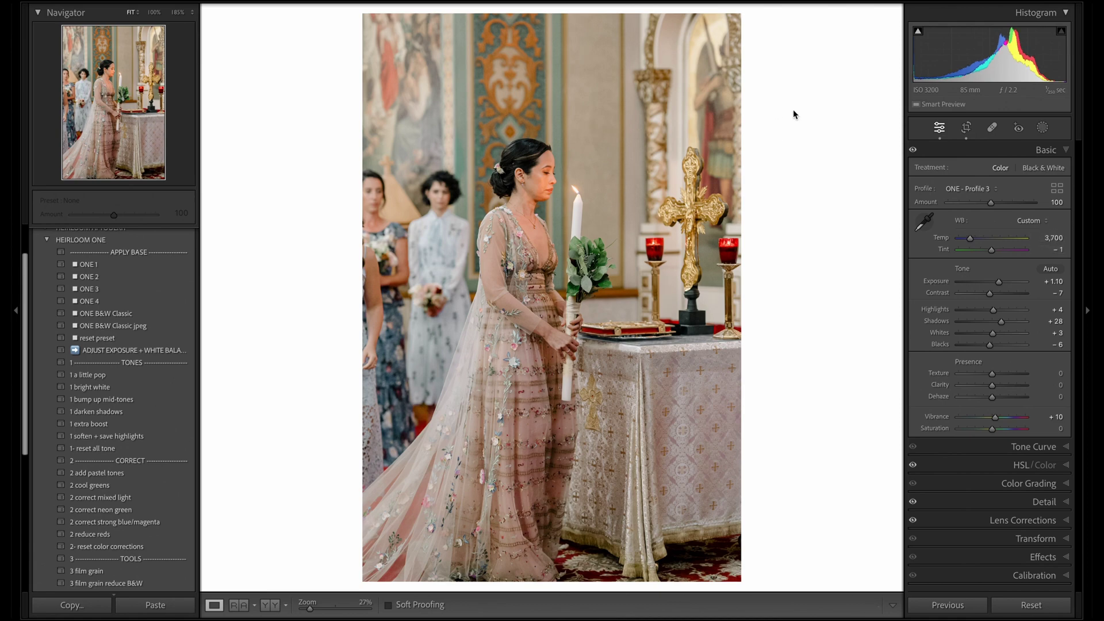
key("backslash")
key("backslash")
Open the photo of the couple walking down the aisle, lower its Exposure to −0.30, and compare it with its before version
key("Right")
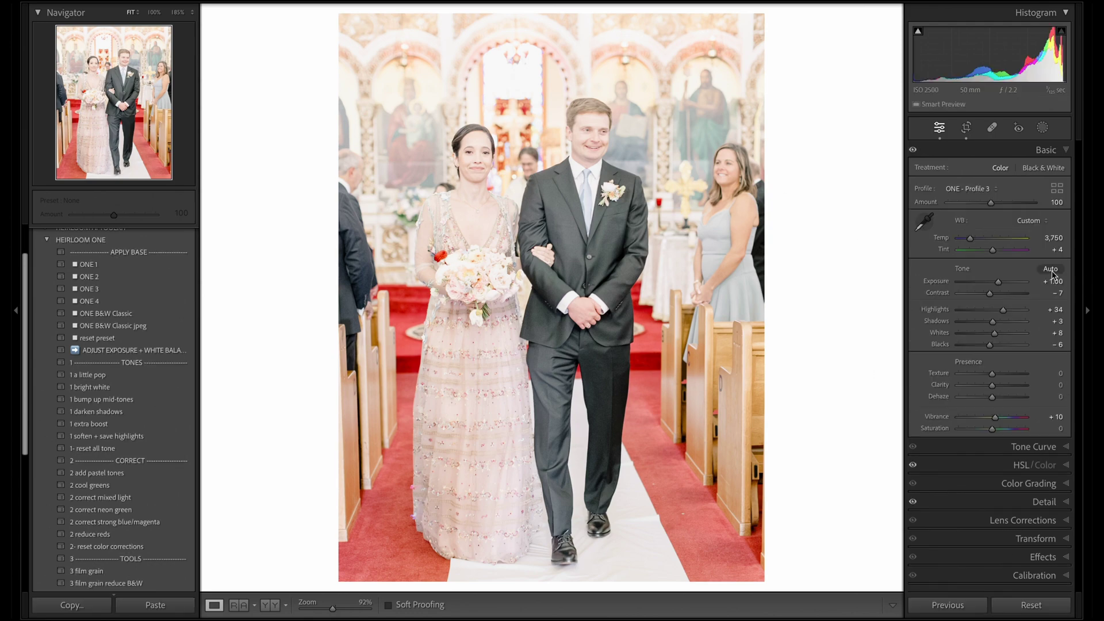
left_click_drag(1055, 280, 1050, 280)
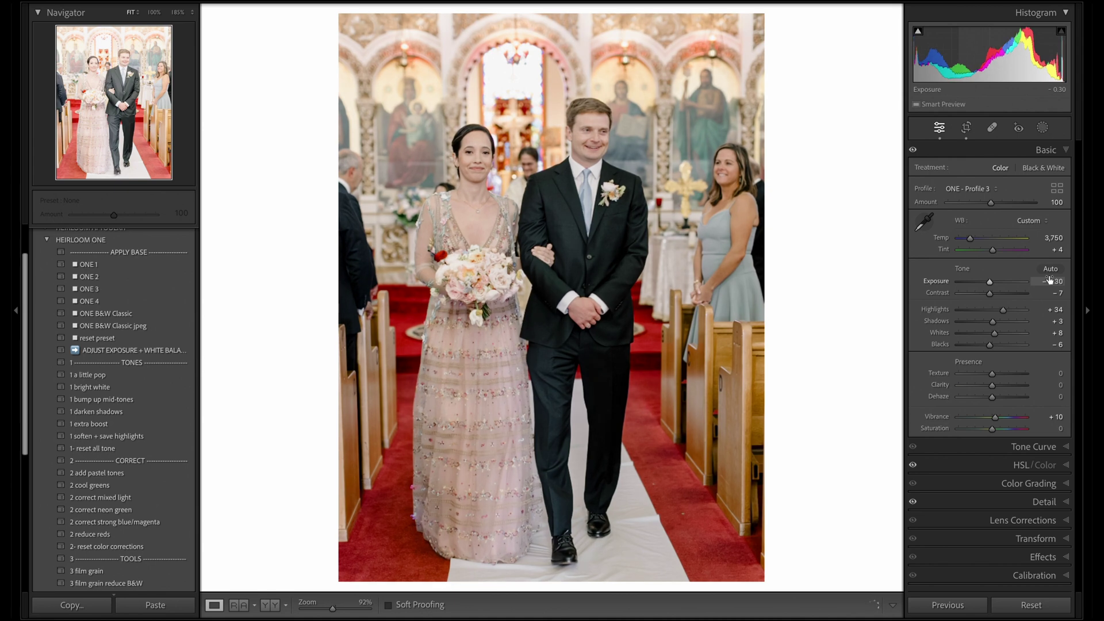
key("backslash")
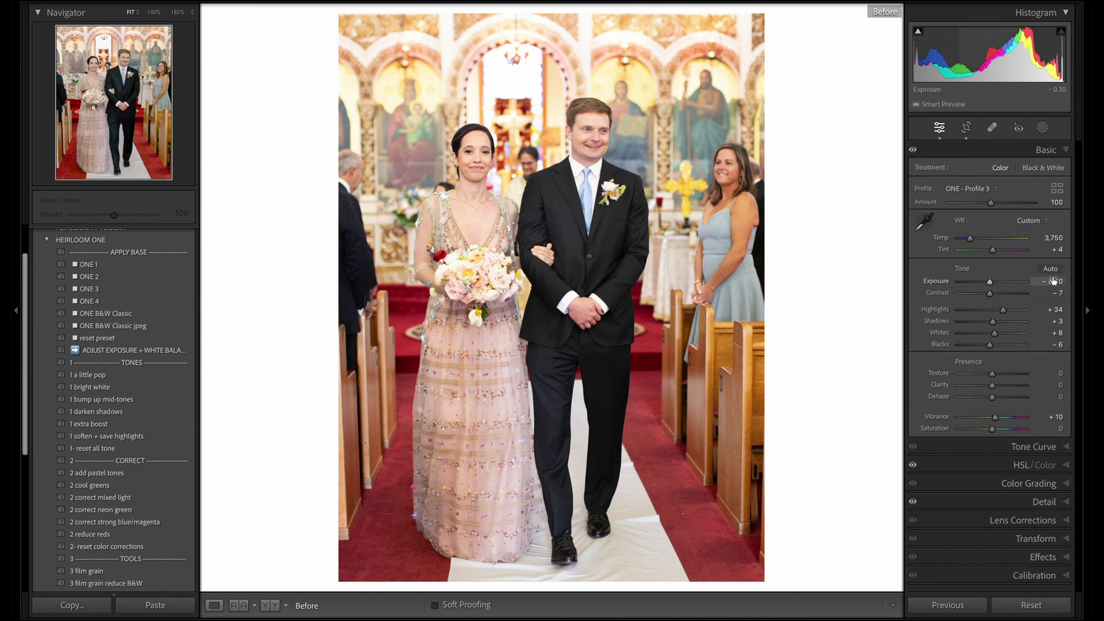
key("backslash")
Set the aisle photo's Exposure to −0.40, Whites to +33, Shadows to +13, Temp to 3,900 and Tint to +9
left_click_drag(1052, 283, 1059, 281)
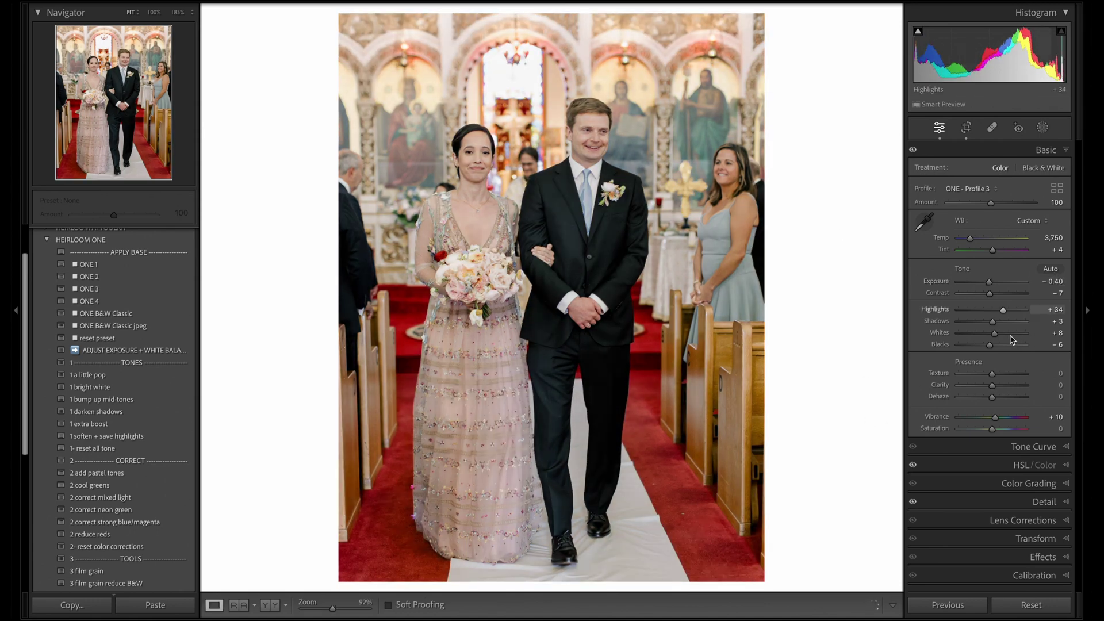
left_click_drag(995, 334, 1000, 338)
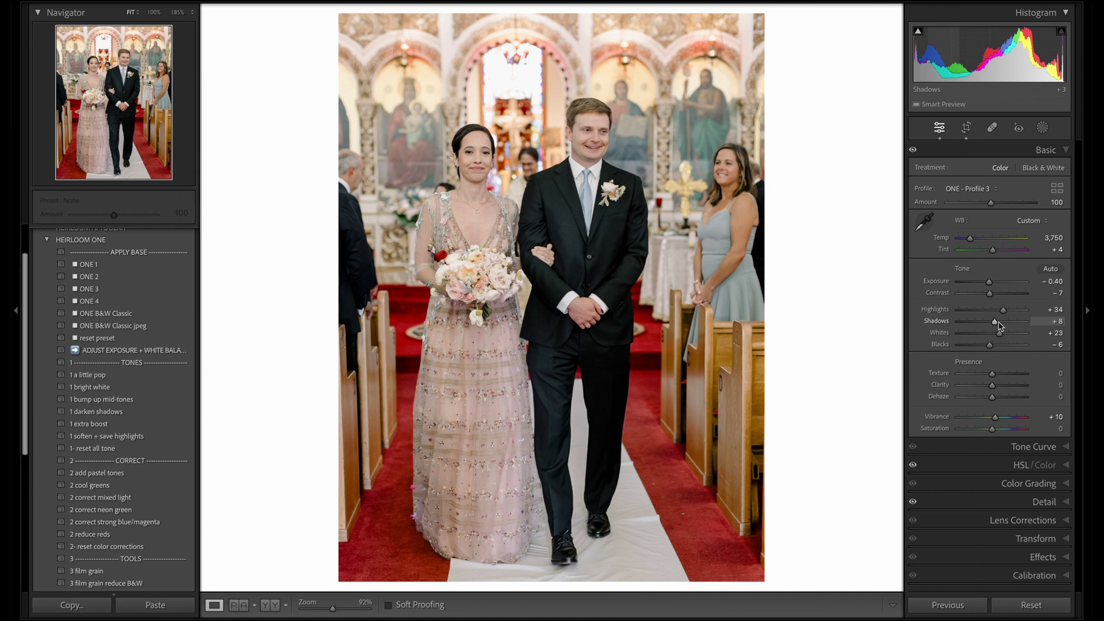
mouse_move(1043, 238)
left_mouse_down()
mouse_move(1056, 232)
mouse_move(1046, 237)
mouse_move(1052, 249)
left_mouse_up()
scroll(1007, 337, "up", 2)
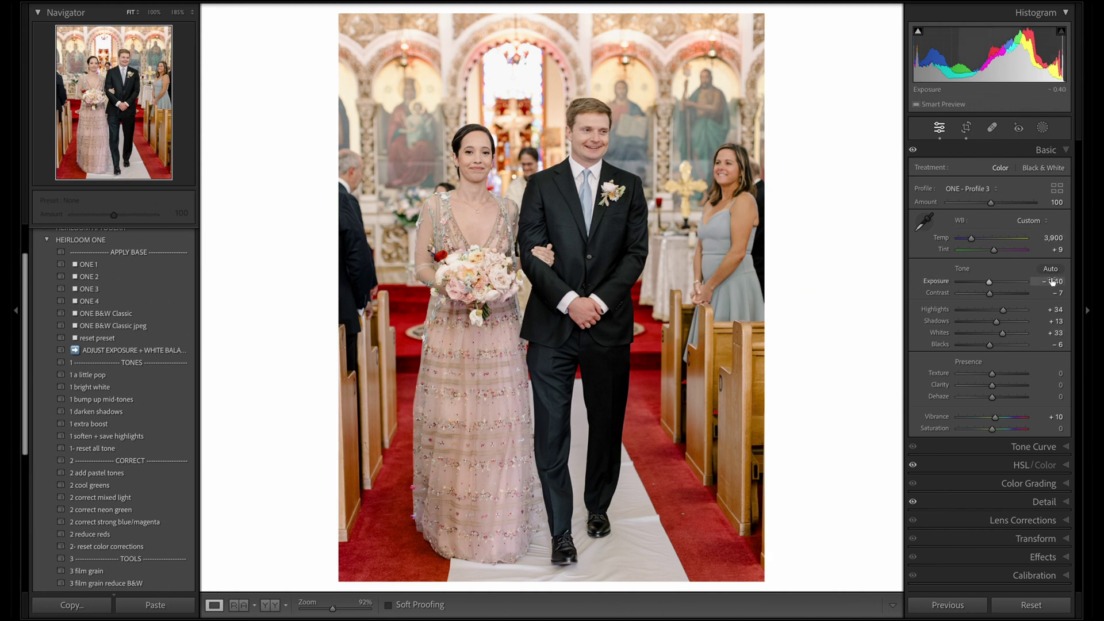
Set the aisle photo's Exposure to −0.50, Temp to 4,050 and Shadows to +18, and raise its Highlights
key("Down")
key("Down")
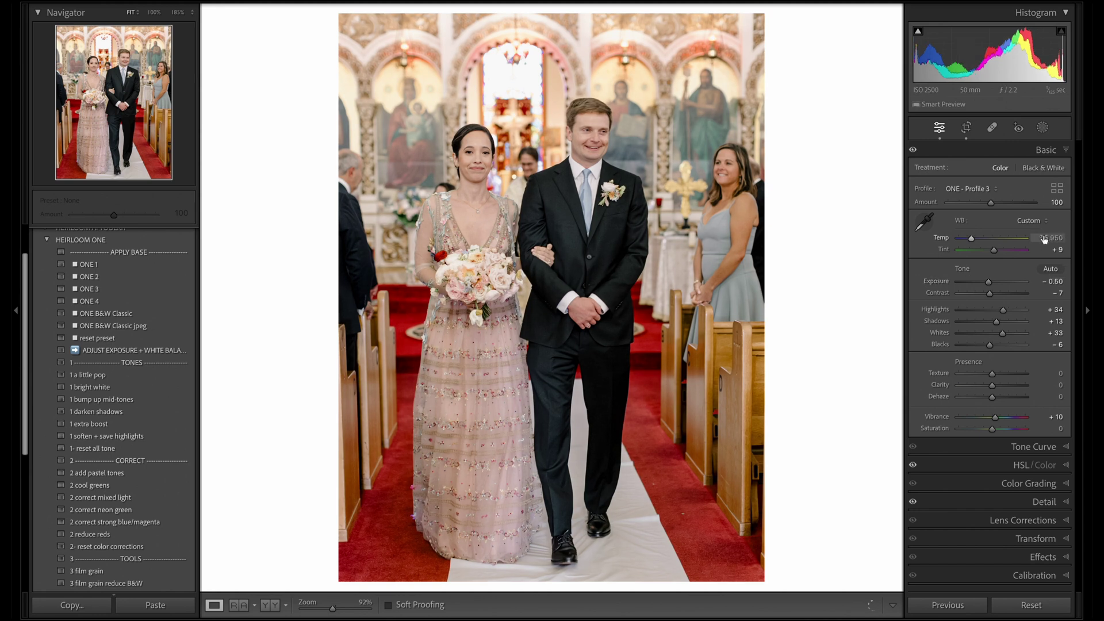
key("Up")
key("Up")
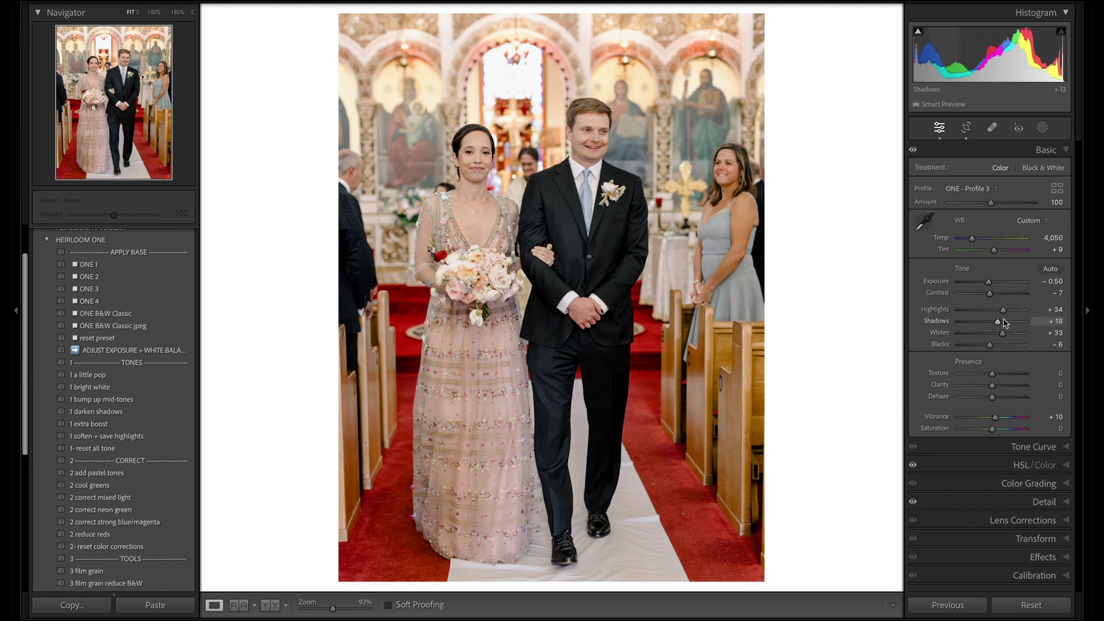
key("Up")
key("Up")
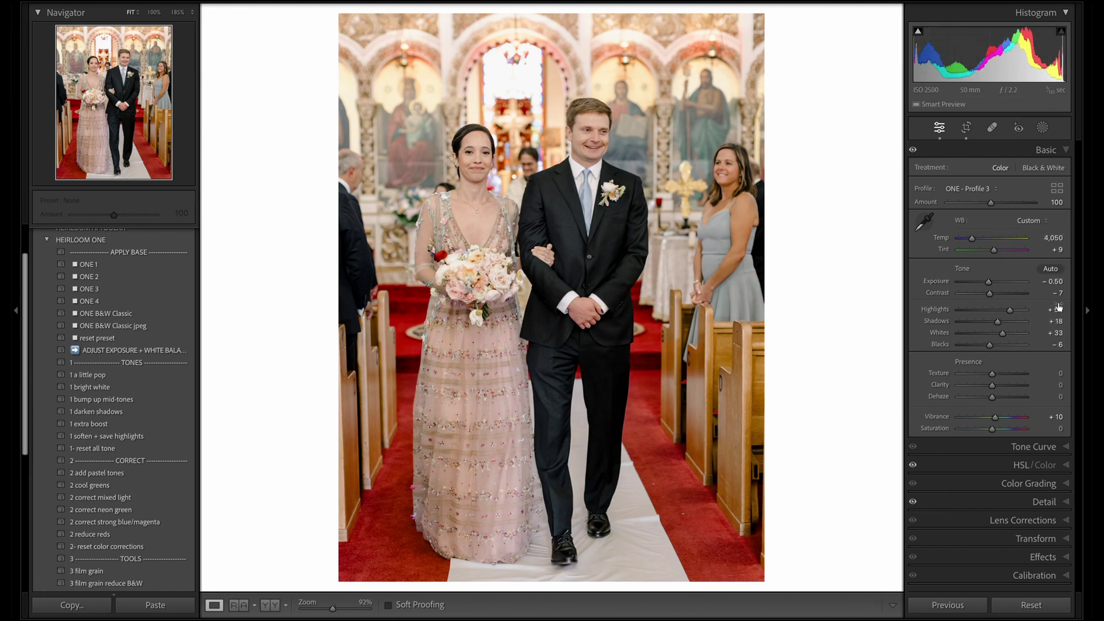
Add a background mask to the aisle photo and cool the masked area with a Temp of −14
left_click(1043, 128)
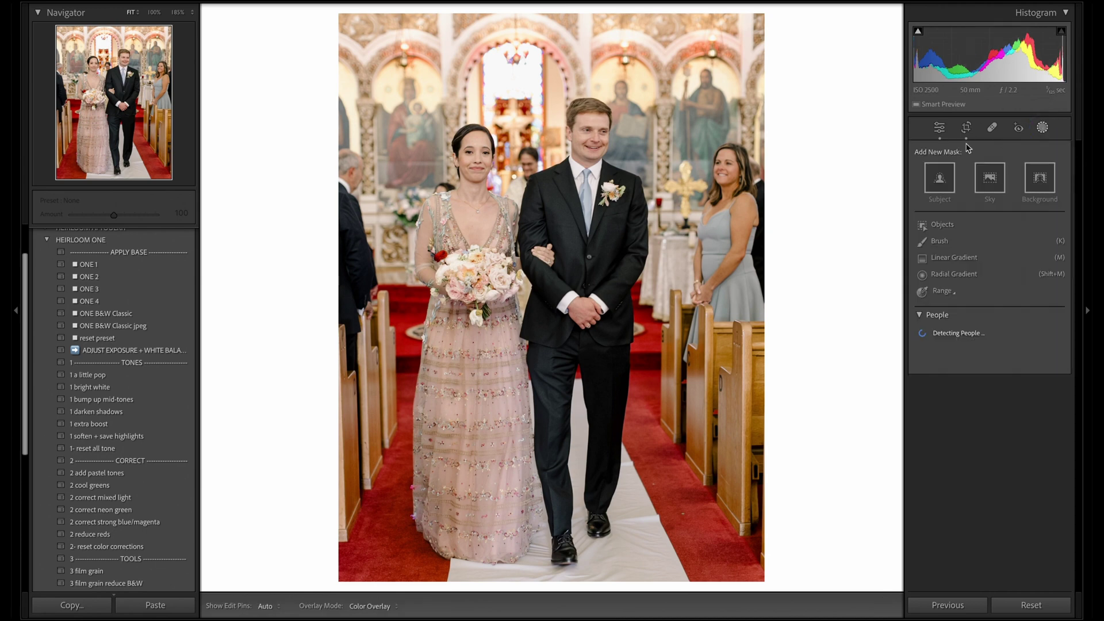
left_click(1045, 181)
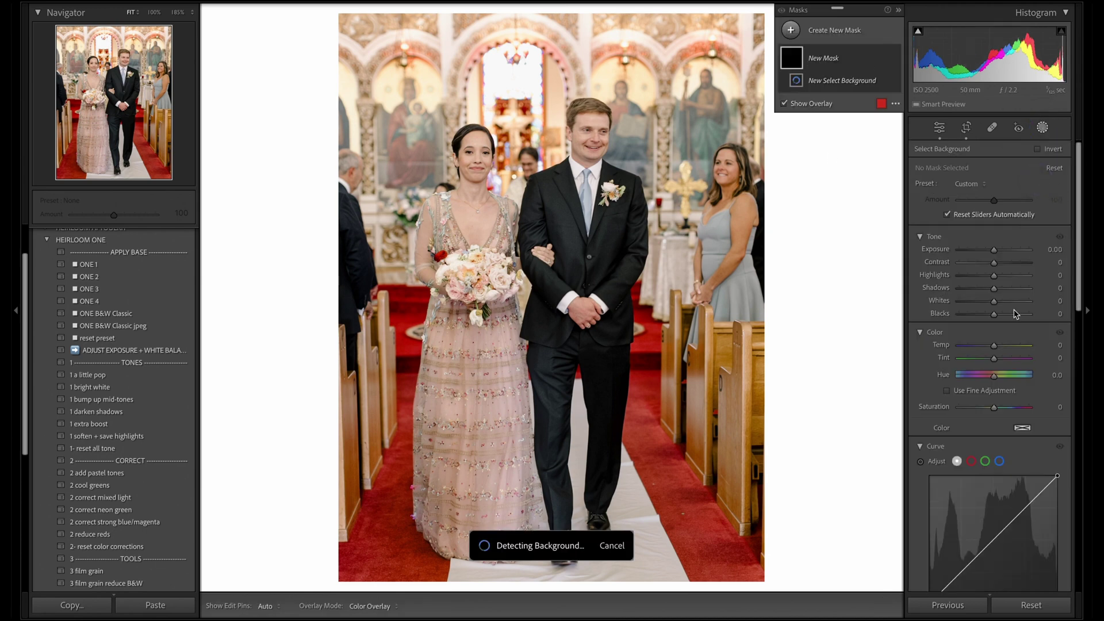
left_click_drag(995, 347, 991, 347)
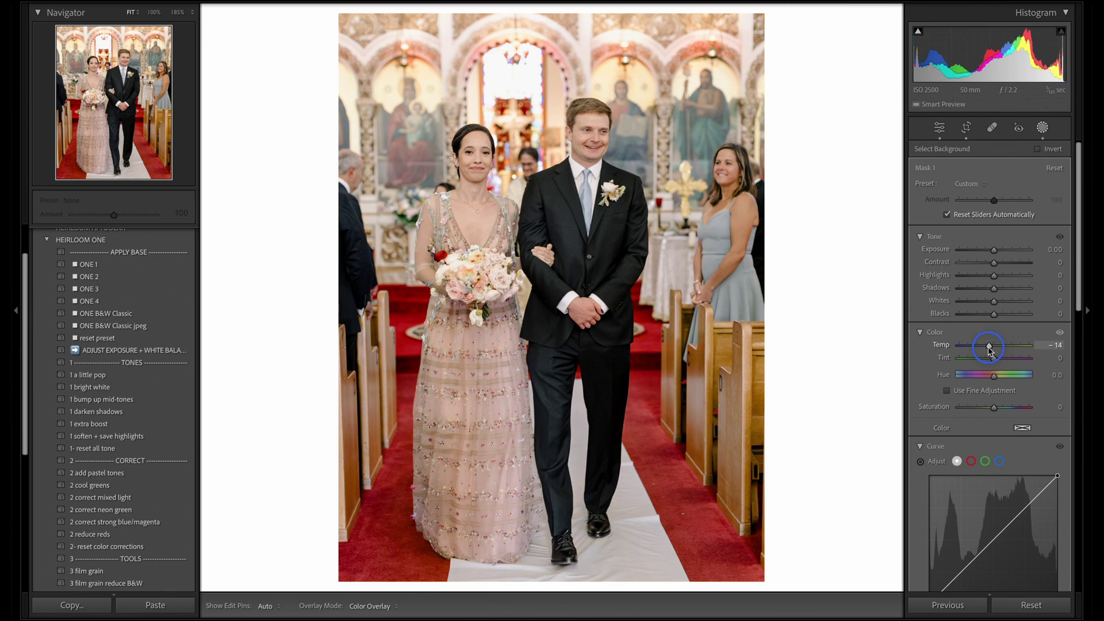
Set the aisle photo's background mask Temp to −13, compare the photo without and with the mask, and close masking
left_click_drag(990, 348, 990, 348)
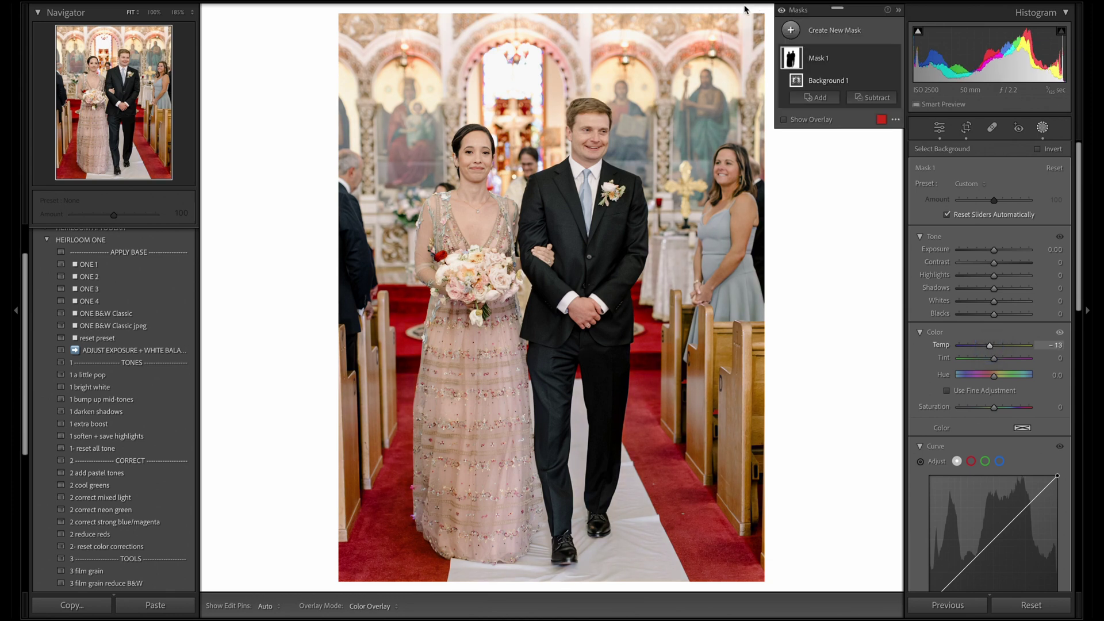
left_click(894, 58)
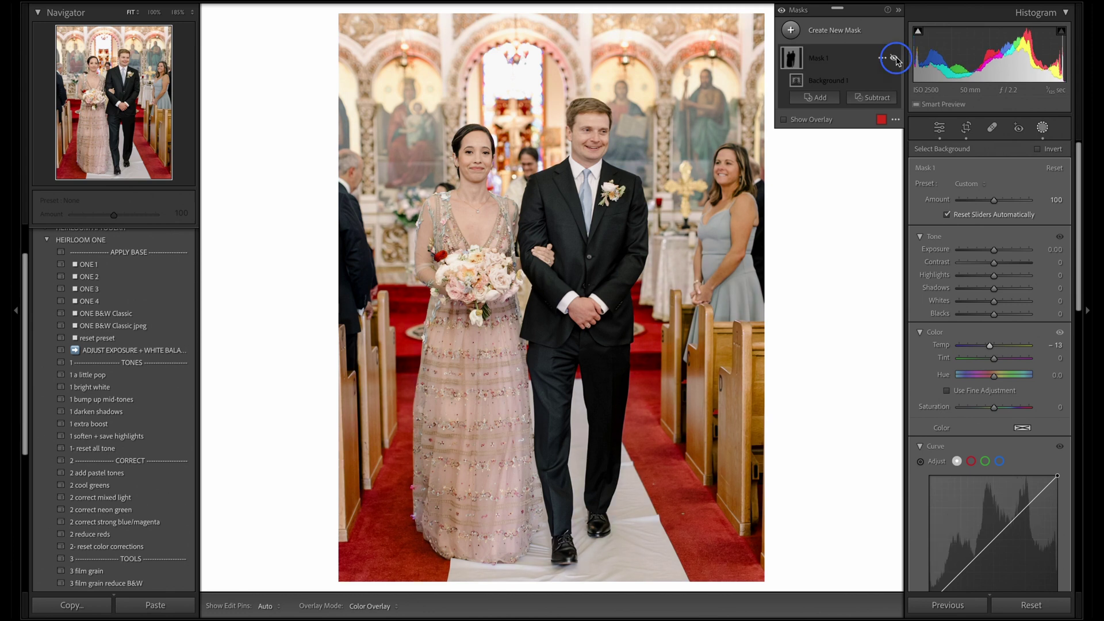
left_click(894, 58)
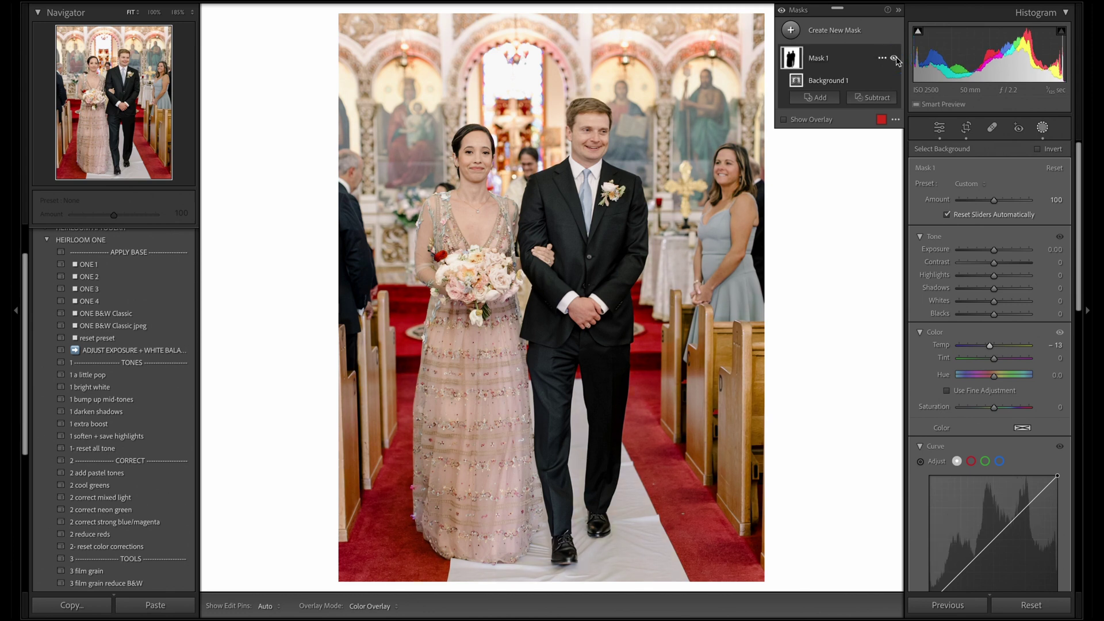
left_click(1043, 128)
Compare the aisle photo with the reference candle photo, set its Shadows to +8, and check the couple up close
key("shift+r")
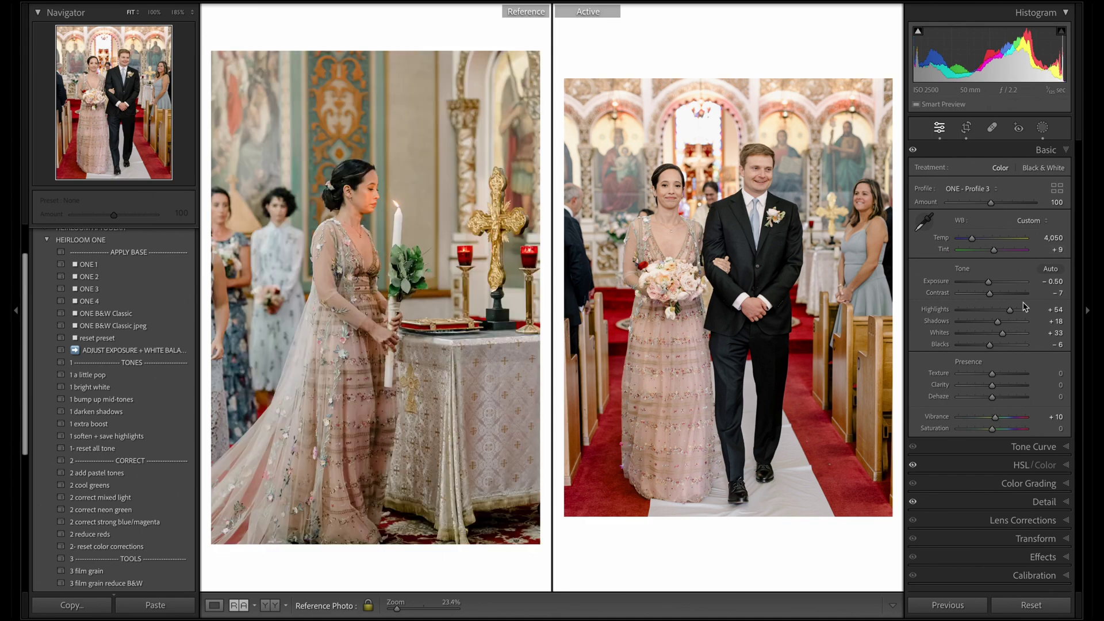
left_click_drag(998, 322, 994, 322)
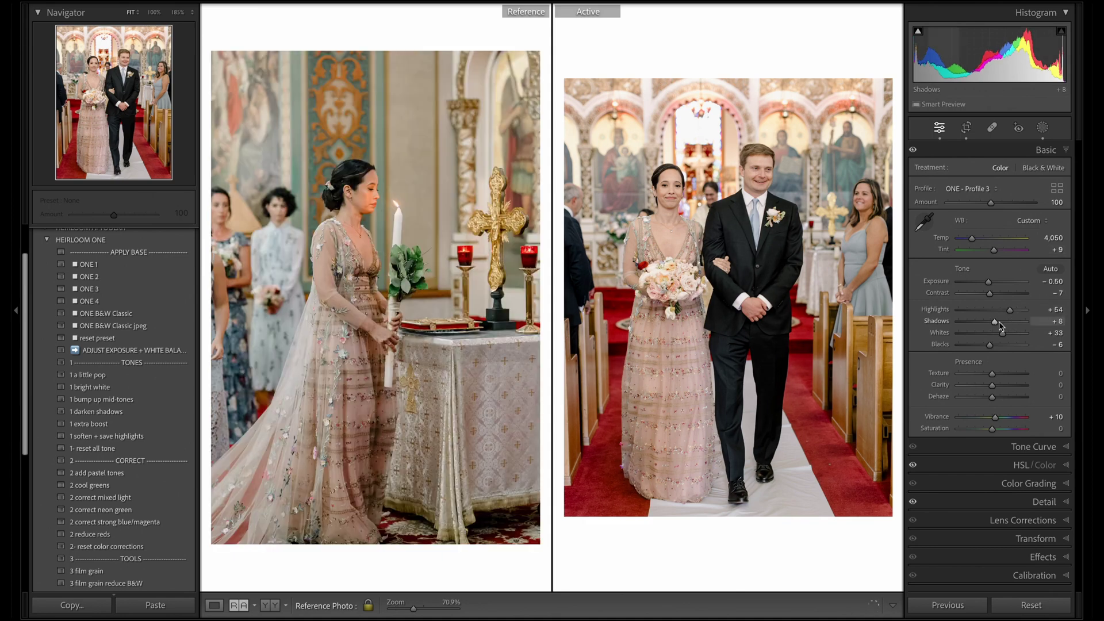
left_click(765, 276)
key("d")
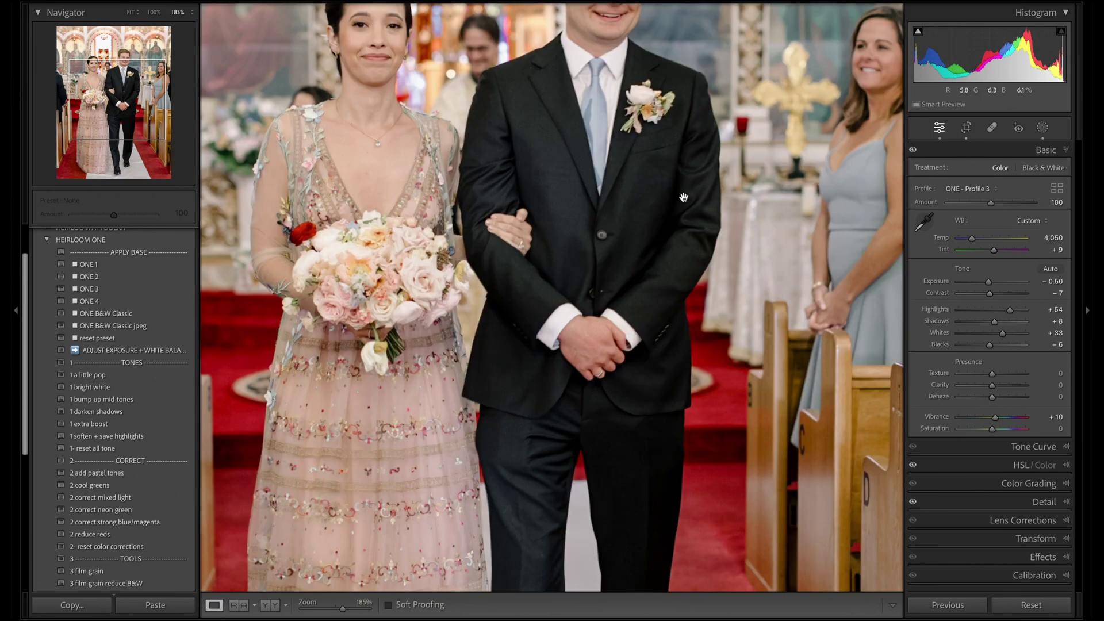
left_click_drag(486, 185, 715, 338)
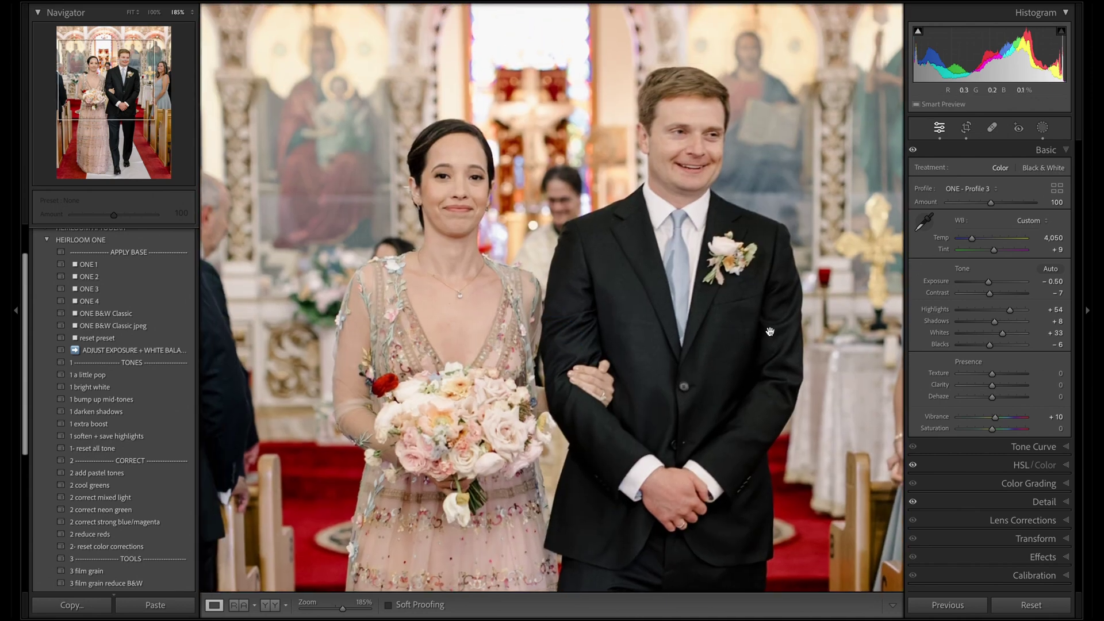
left_click(603, 337)
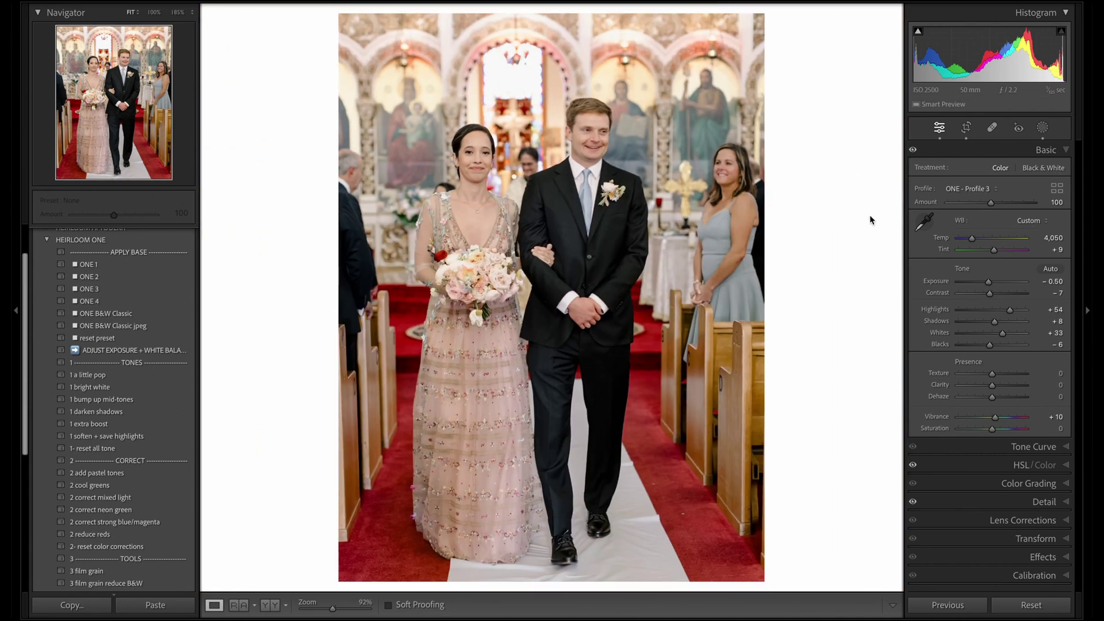
Open the unedited photo of the couple walking out under the chandeliers and set its Temp to 2,950 and Tint to +9
key("Right")
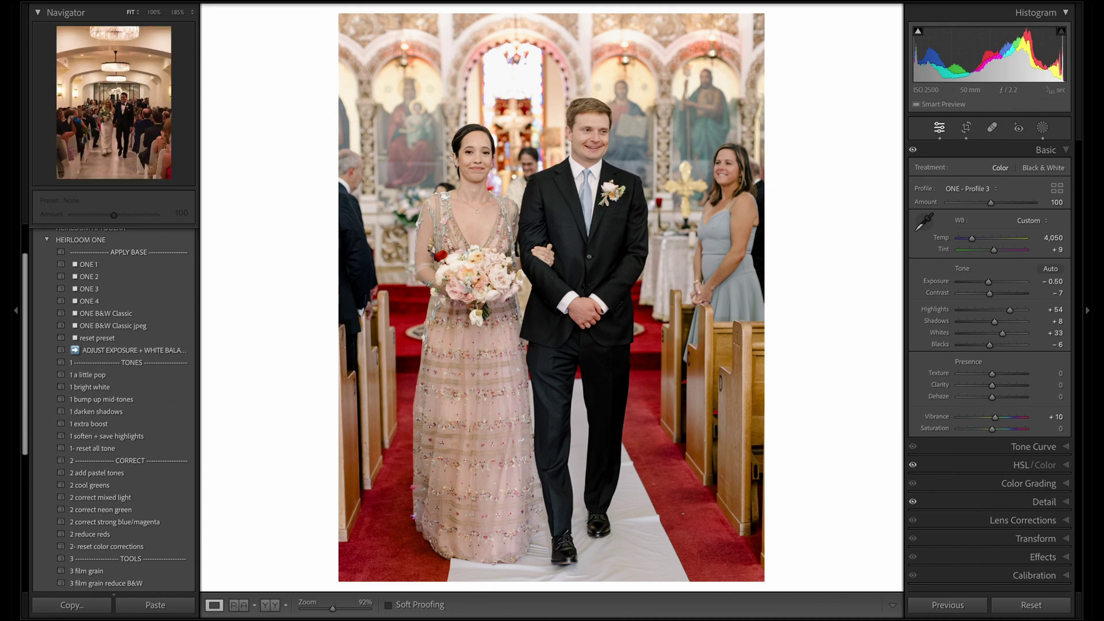
key("Right")
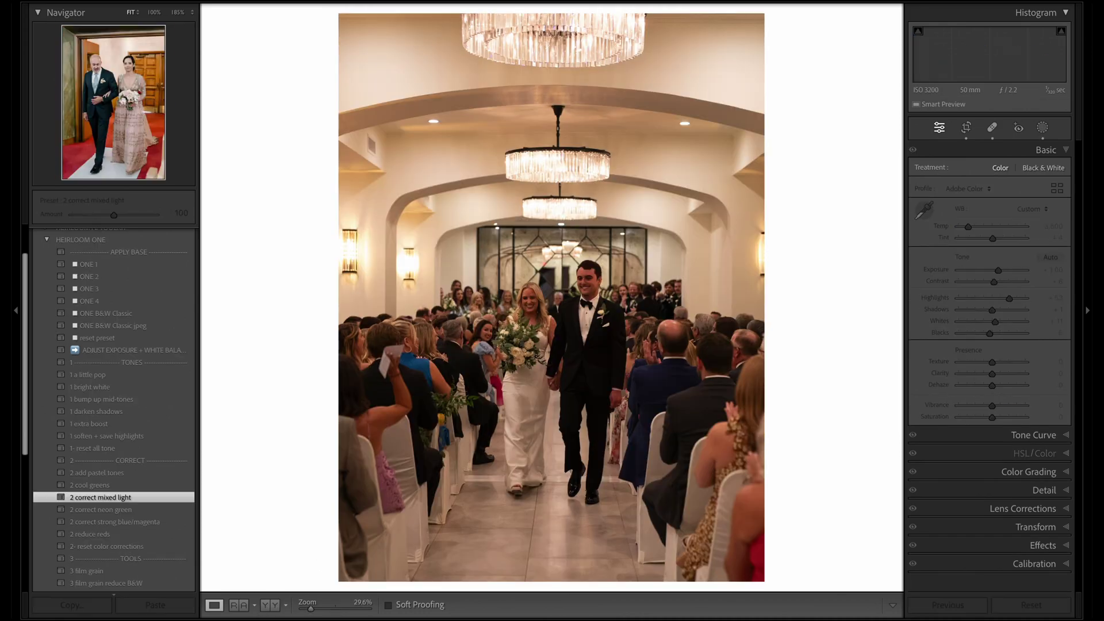
key("n")
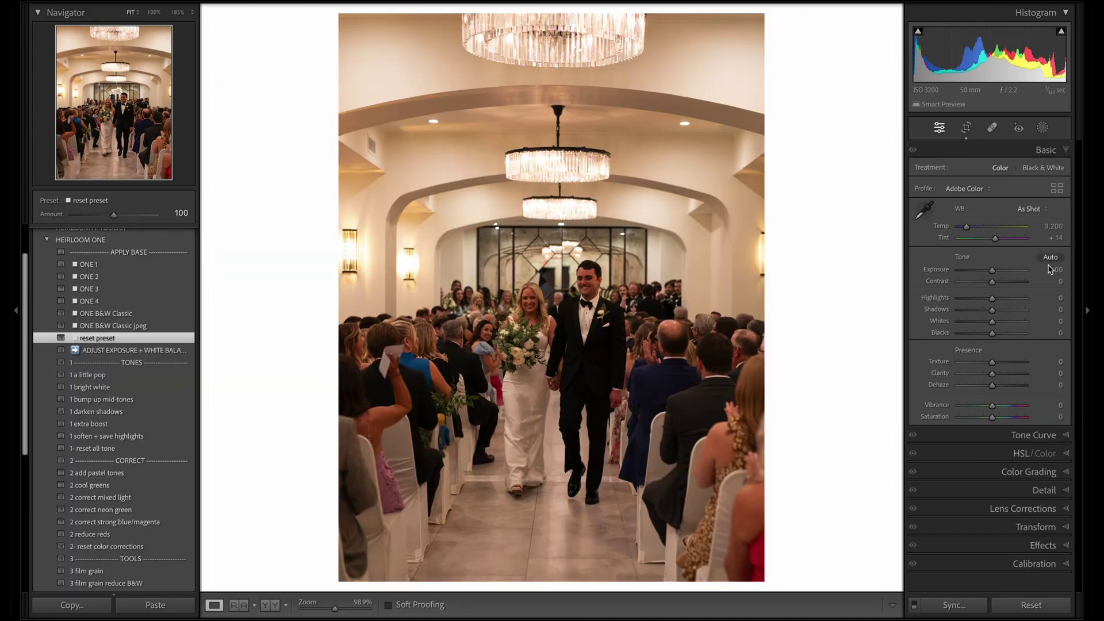
scroll(1051, 225, "down", 4)
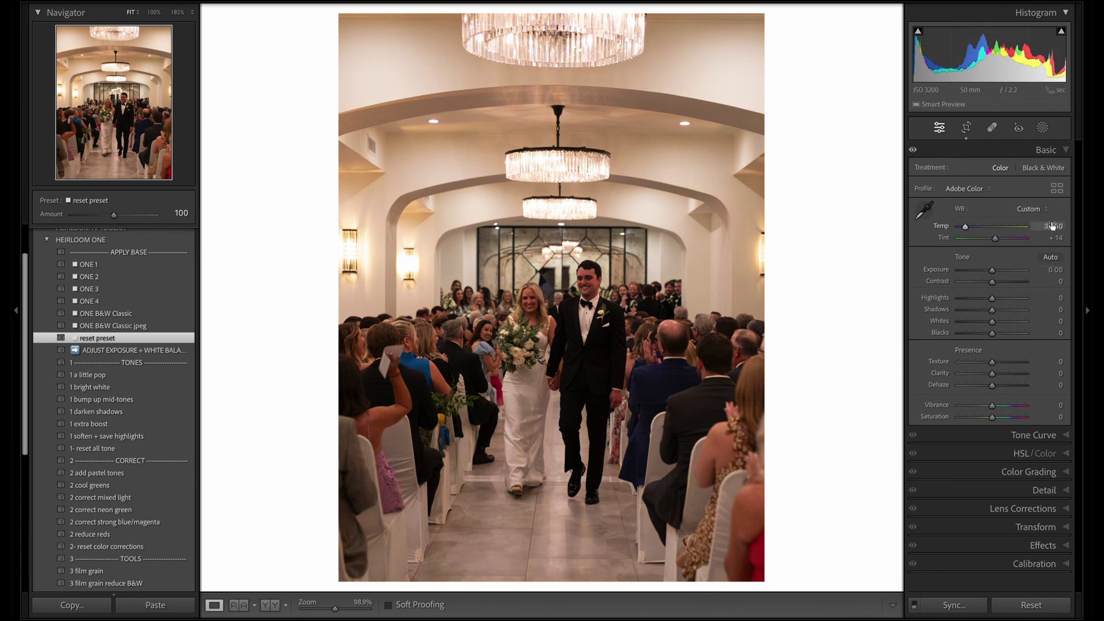
scroll(1048, 239, "down", 5)
scroll(1046, 270, "up", 6)
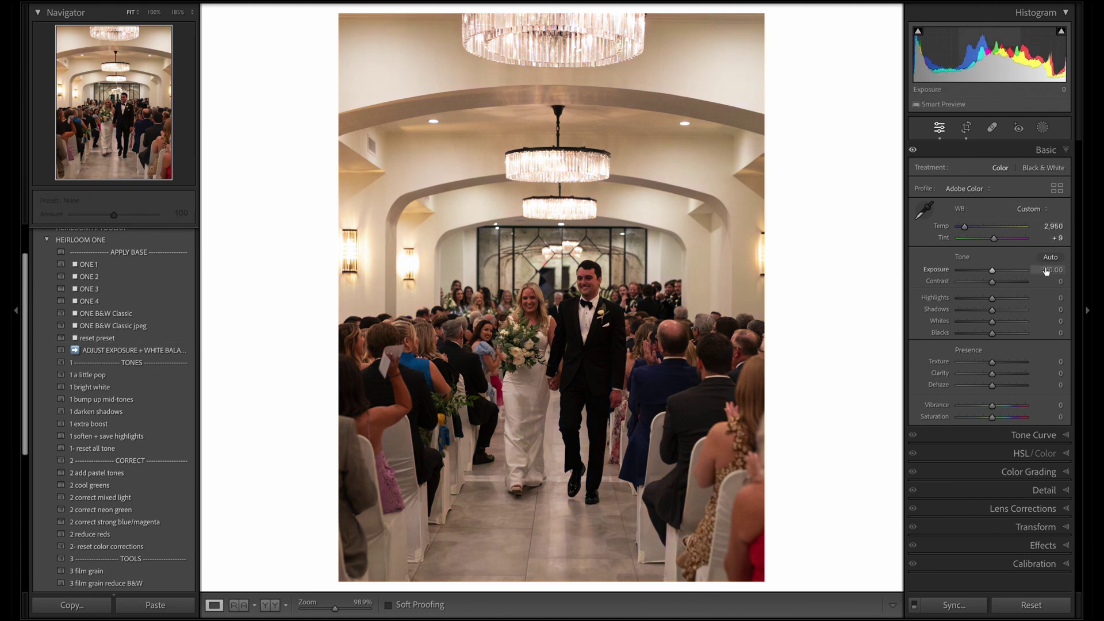
Set the chandelier photo's Exposure to +1.10 and Temp to 2,800, and check the couple up close
scroll(1046, 270, "up", 1)
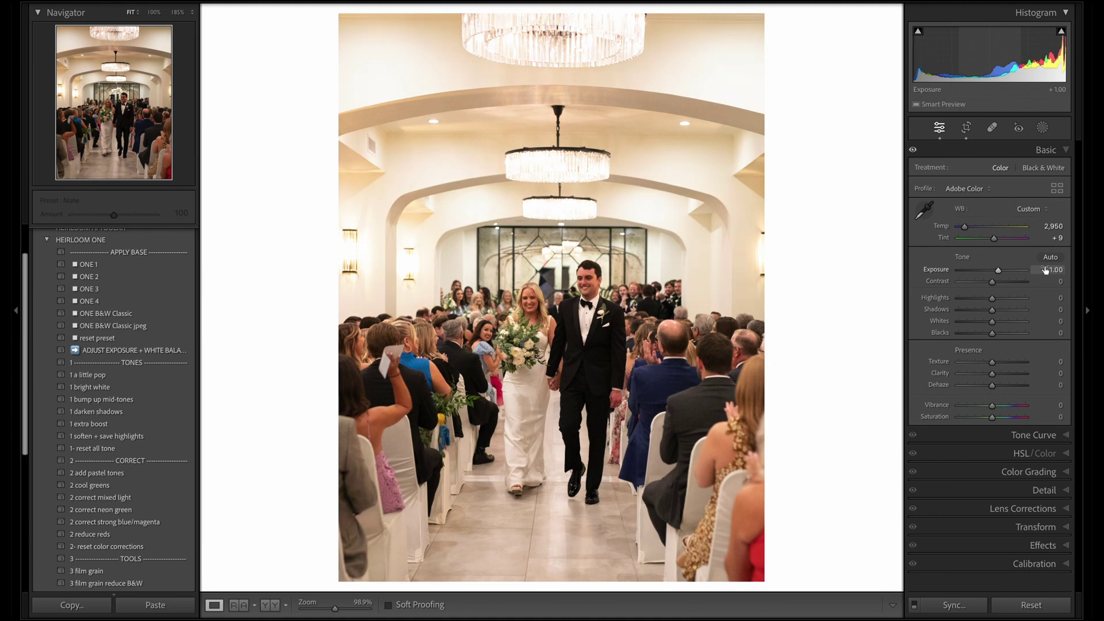
scroll(1050, 226, "down", 1)
scroll(1050, 224, "down", 2)
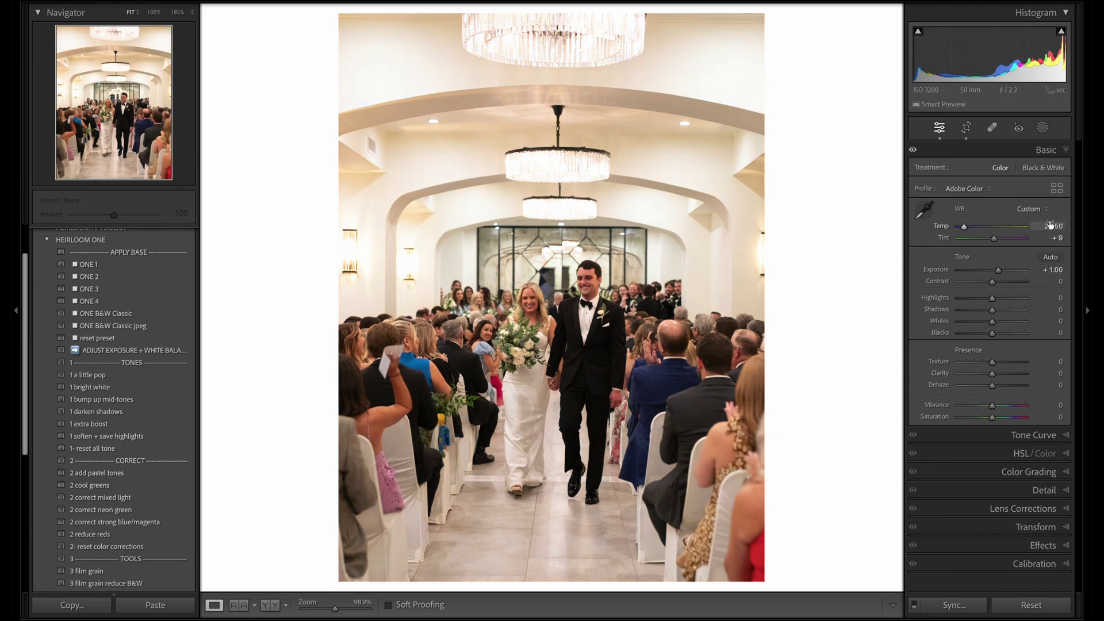
scroll(1048, 268, "up", 1)
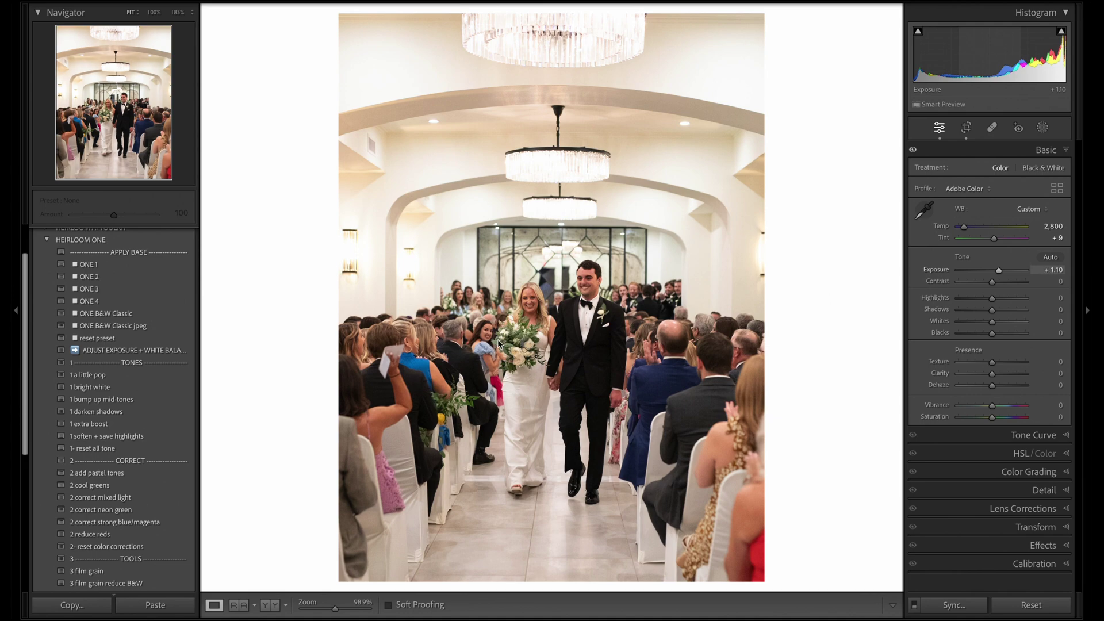
left_click(622, 305)
left_click(622, 305)
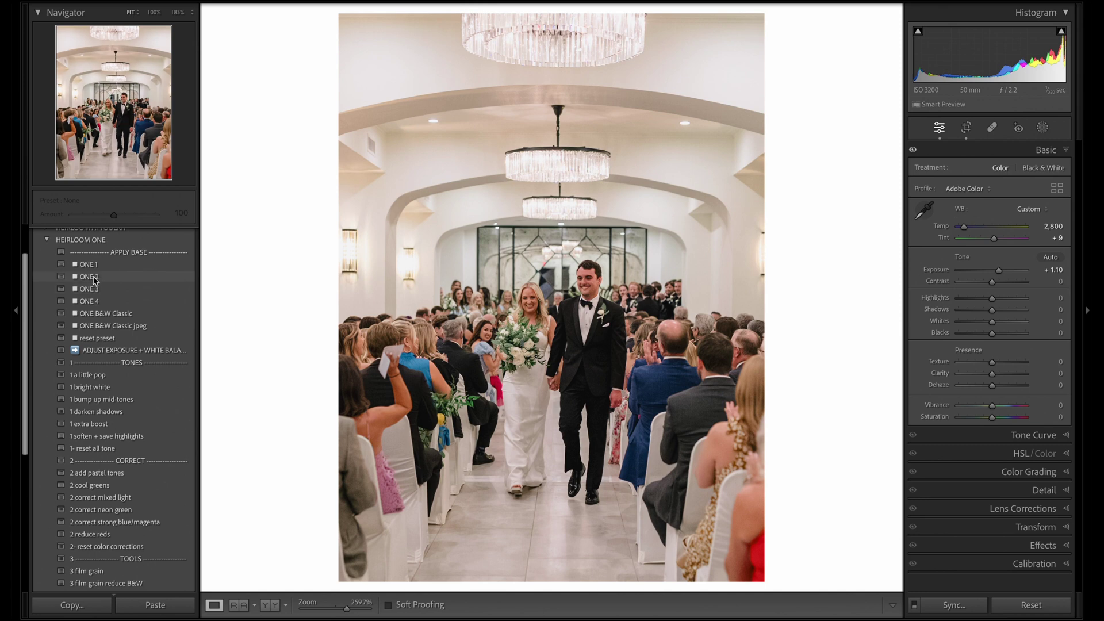
Apply the ONE 2 base and 1 extra boost presets, with the boost Amount at 32, and set Temp to 2,750
left_click(94, 278)
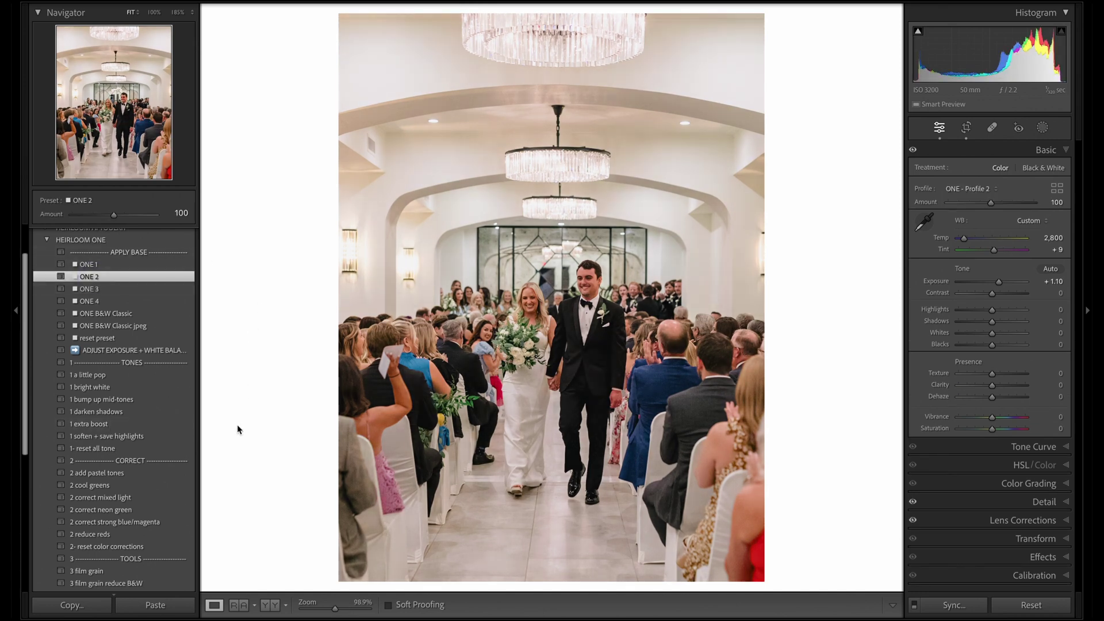
left_click(89, 423)
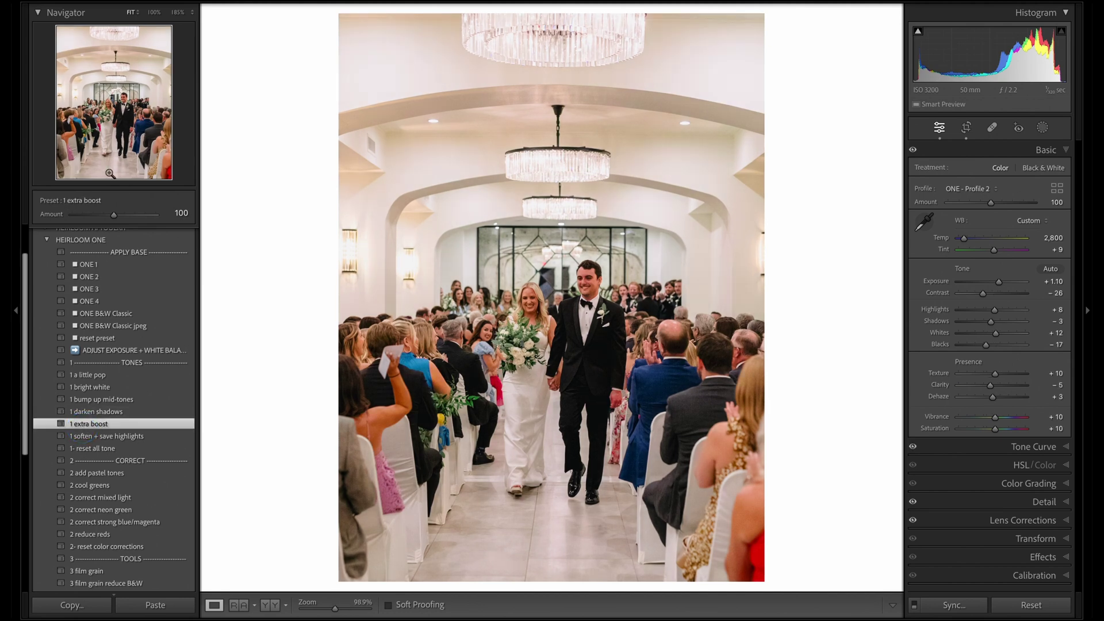
left_click_drag(114, 215, 86, 216)
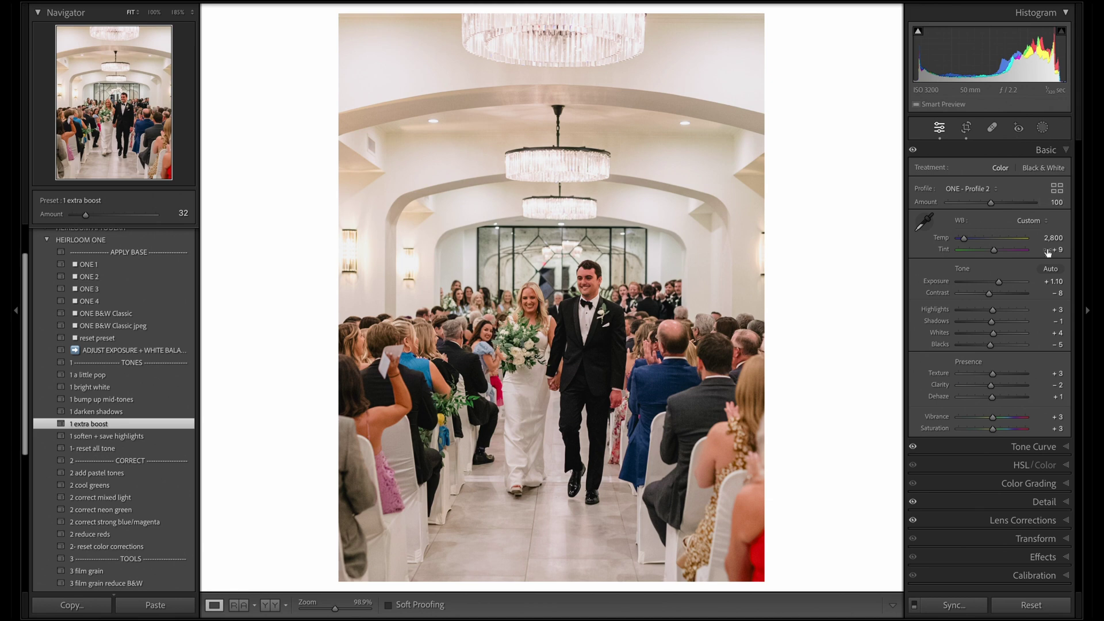
key("Down")
Set Yellow saturation to −25 and Yellow luminance to −15, and slightly lower Orange saturation and Blue luminance
left_click(1032, 464)
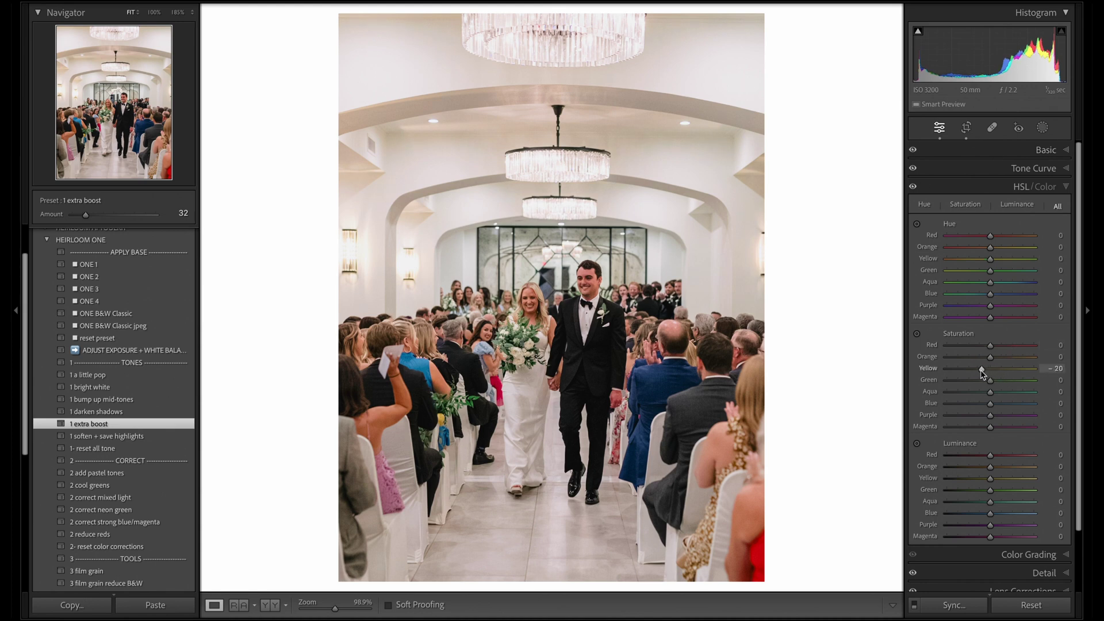
left_click_drag(990, 358, 988, 358)
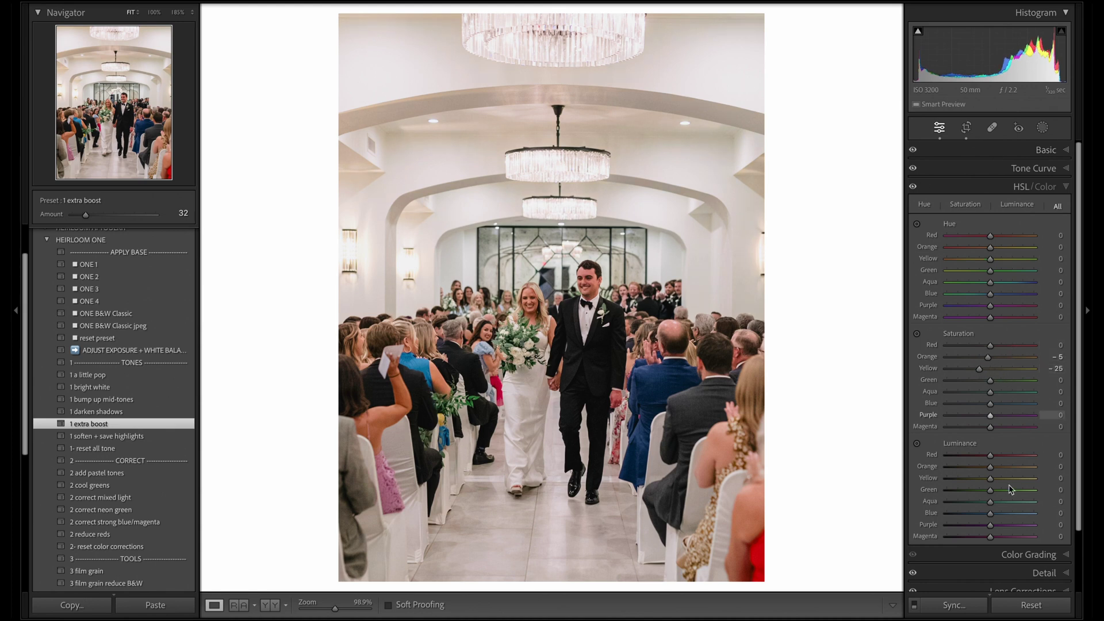
left_click_drag(990, 479, 987, 480)
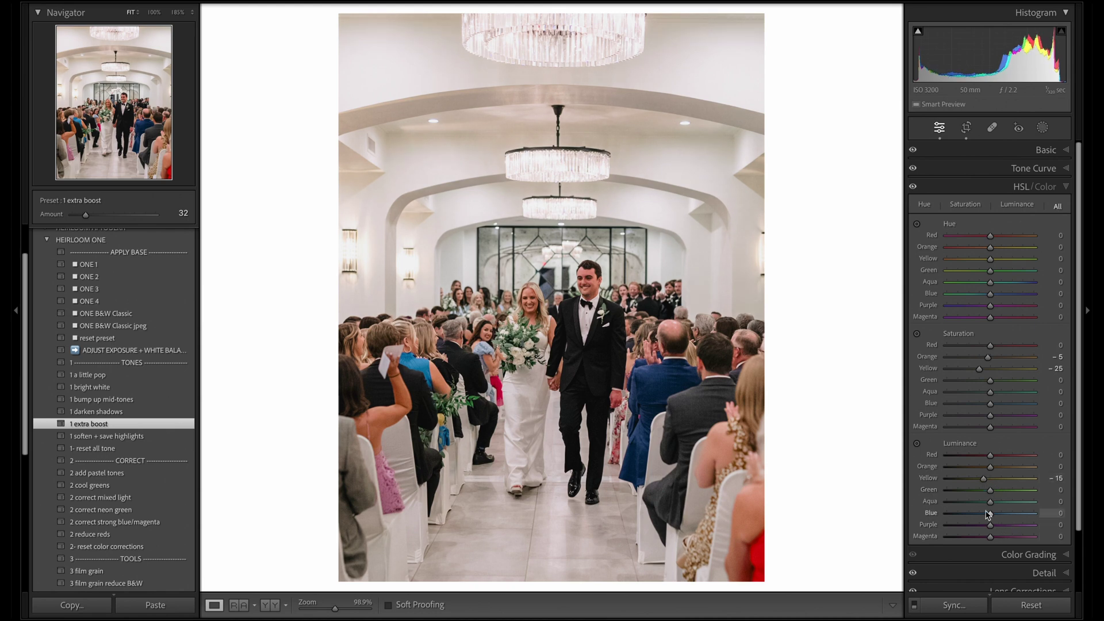
left_click_drag(991, 518, 983, 521)
left_click_drag(989, 358, 986, 359)
Set the chandelier photo's Exposure to +1.30 and Highlights to −19
left_click(1044, 150)
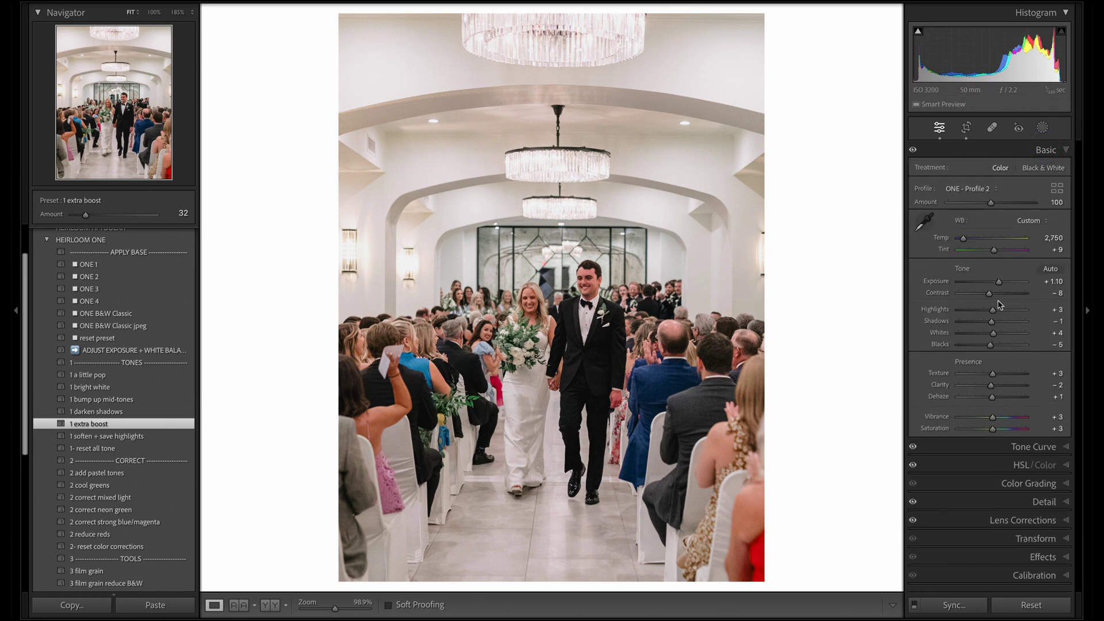
left_click_drag(1038, 279, 1041, 279)
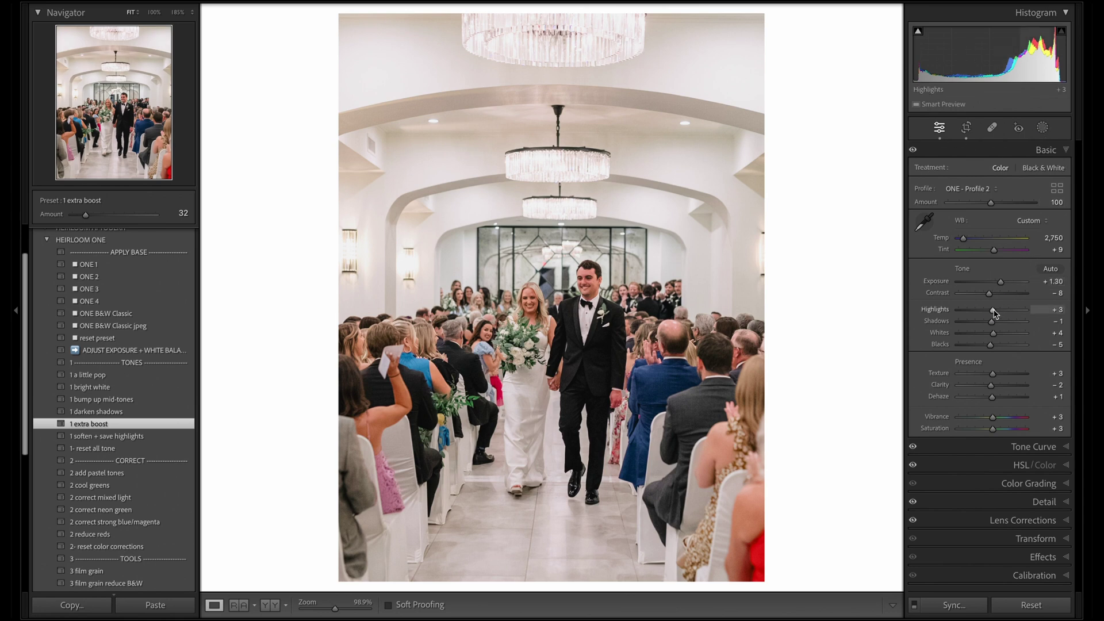
mouse_move(995, 314)
left_mouse_down()
mouse_move(959, 311)
mouse_move(1023, 311)
mouse_move(939, 318)
mouse_move(985, 310)
left_mouse_up()
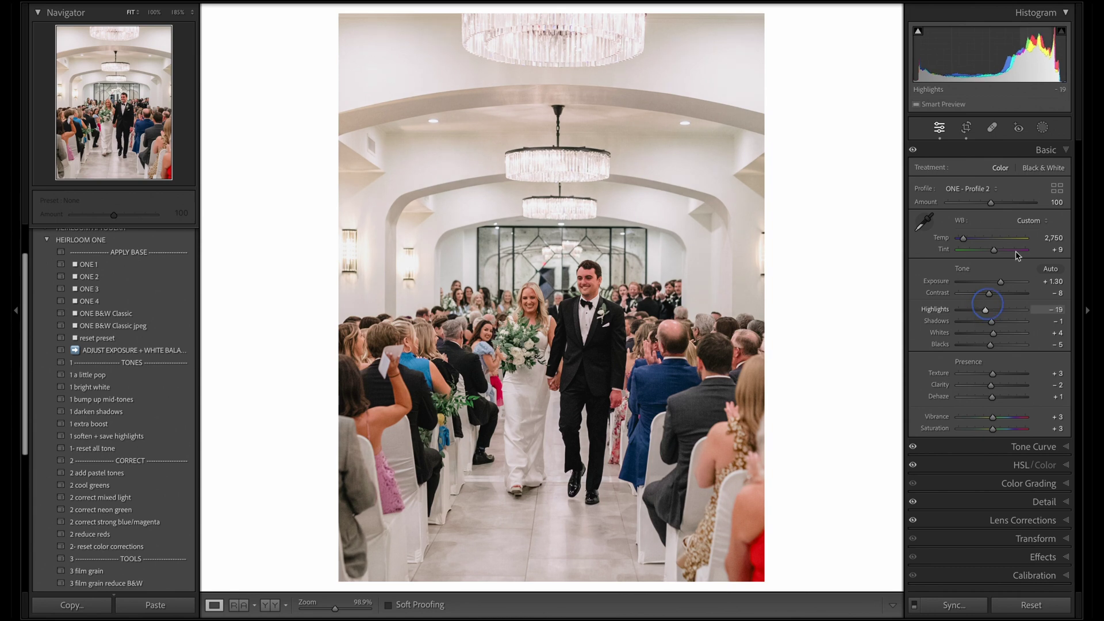
Add a background mask with Exposure 0.17, Highlights −47 and Whites −6, and compare the photo with the mask off and on
left_click(1042, 127)
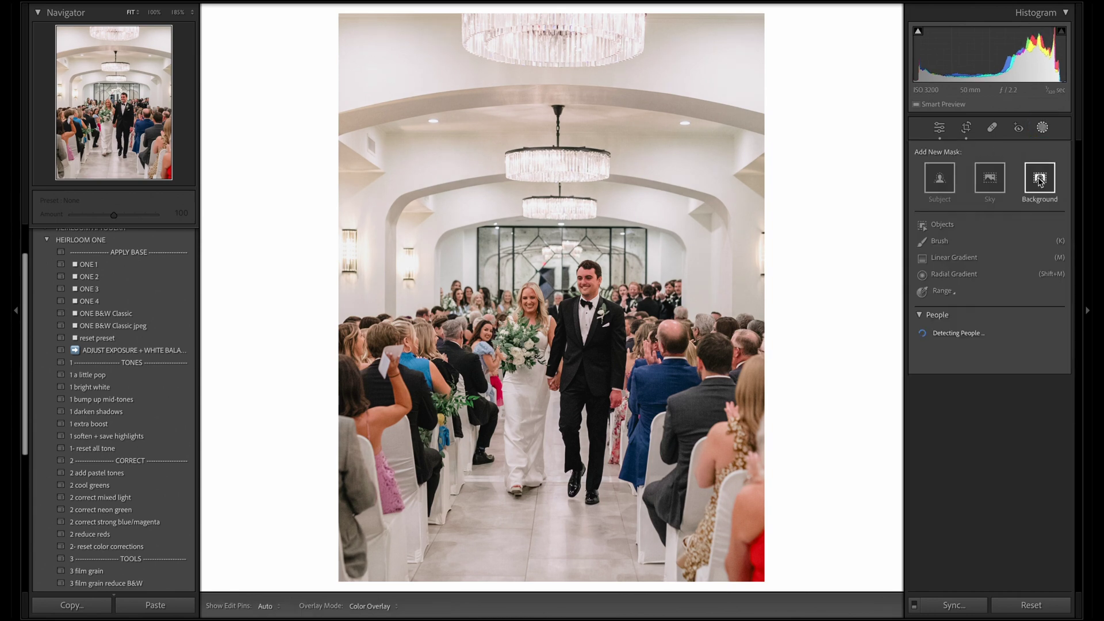
left_click(1040, 180)
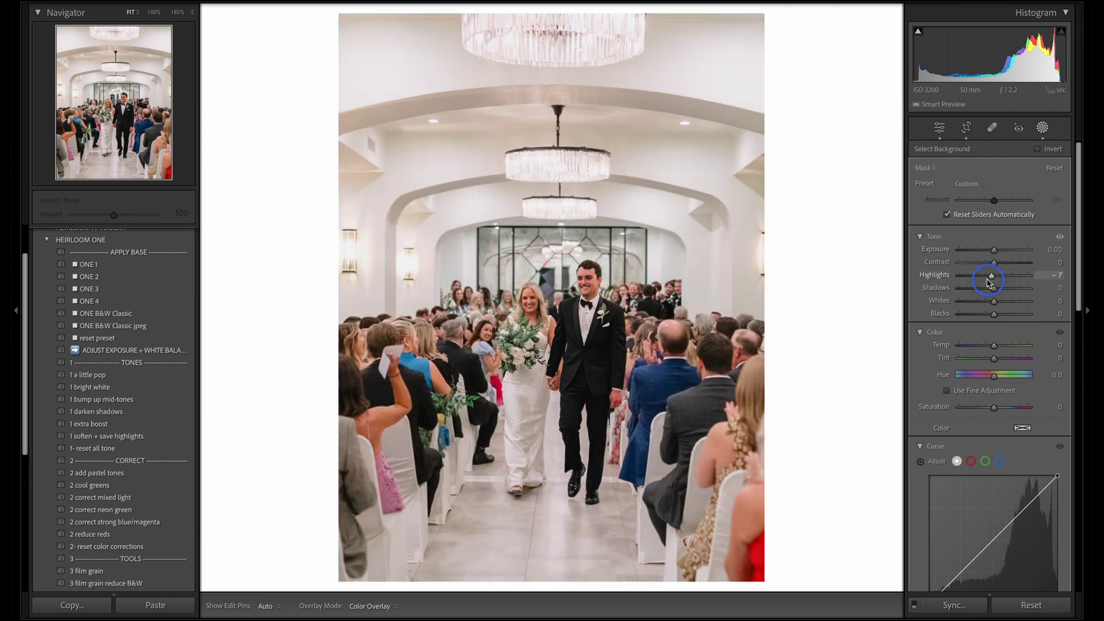
left_click_drag(993, 280, 992, 303)
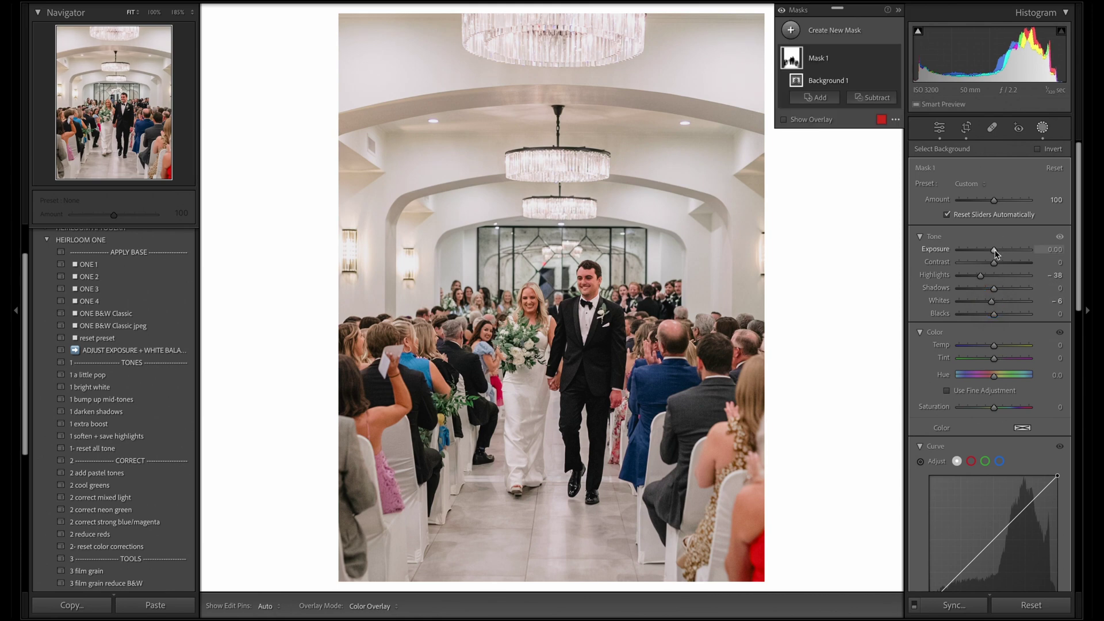
left_click_drag(994, 250, 977, 277)
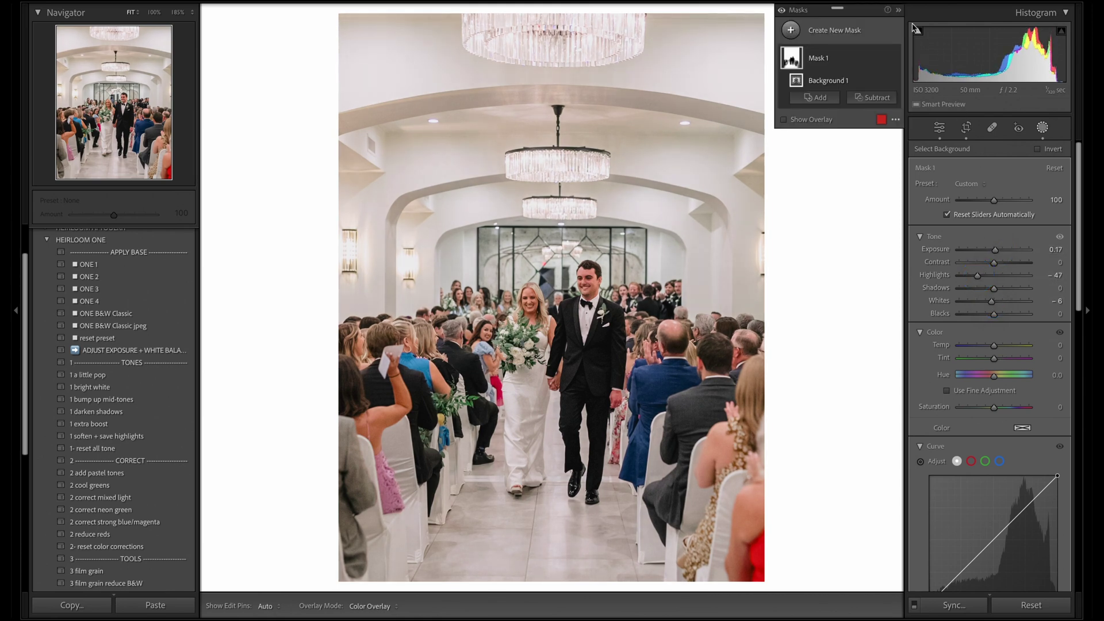
left_click(894, 58)
left_click(894, 59)
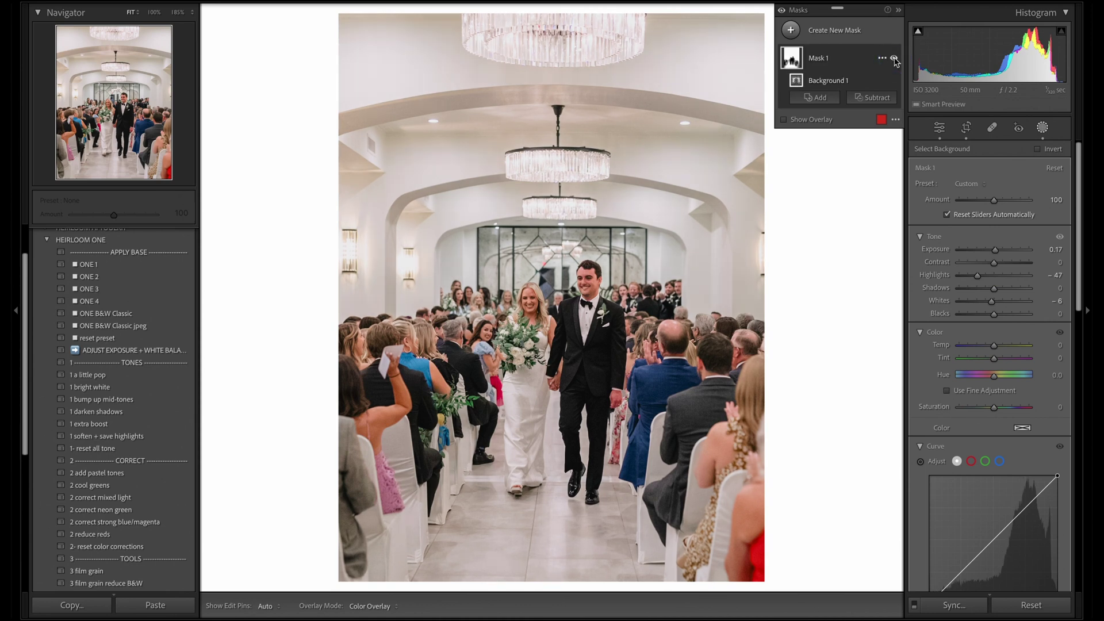
left_click(895, 58)
left_click(894, 58)
Close masking, raise the chandelier photo's Exposure to +1.50, and examine the couple at 312.2% zoom
key("shift+w")
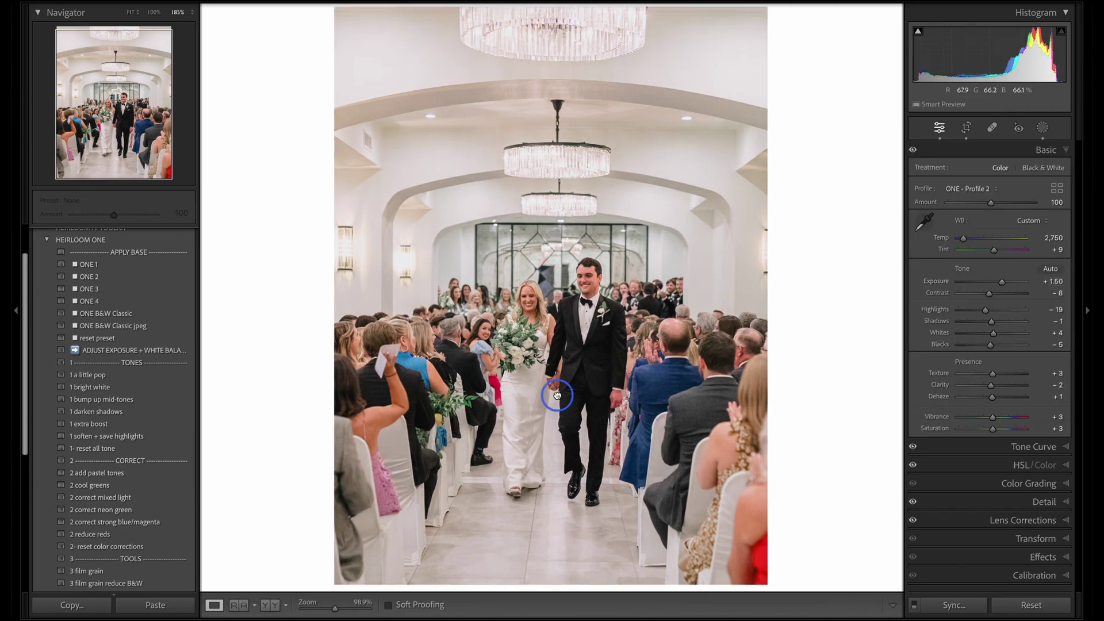
left_click(624, 252)
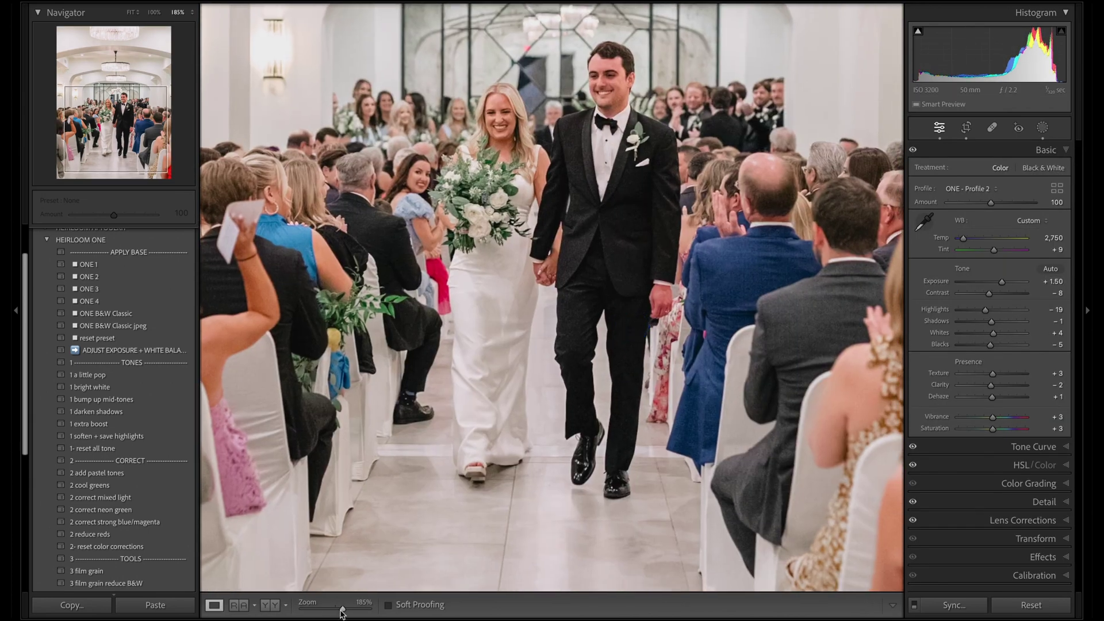
left_click_drag(341, 610, 348, 607)
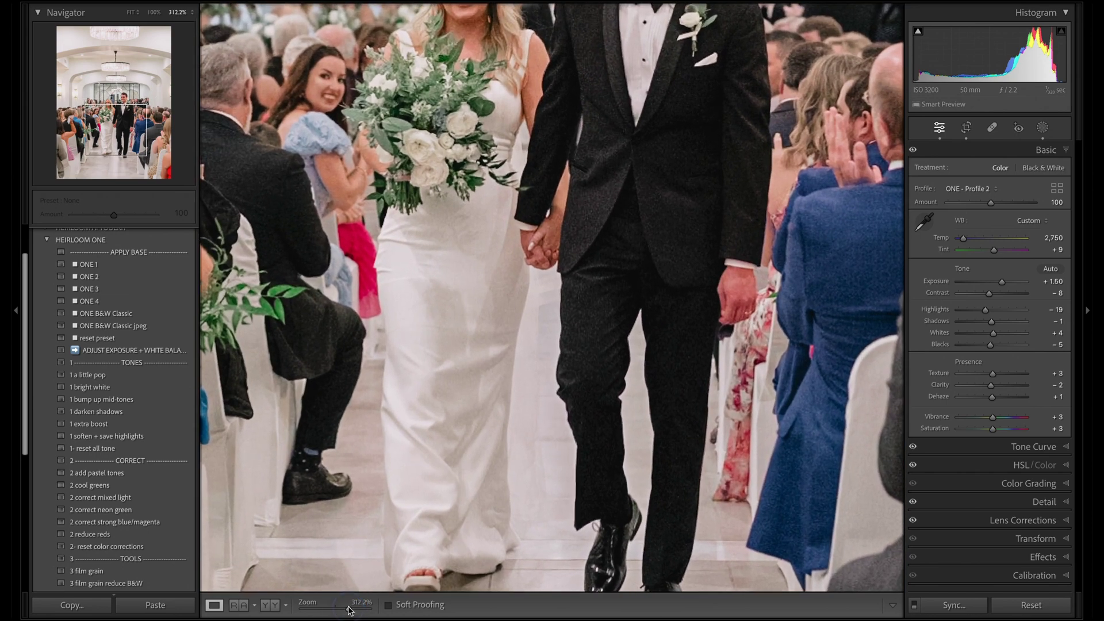
left_click_drag(604, 109, 584, 225)
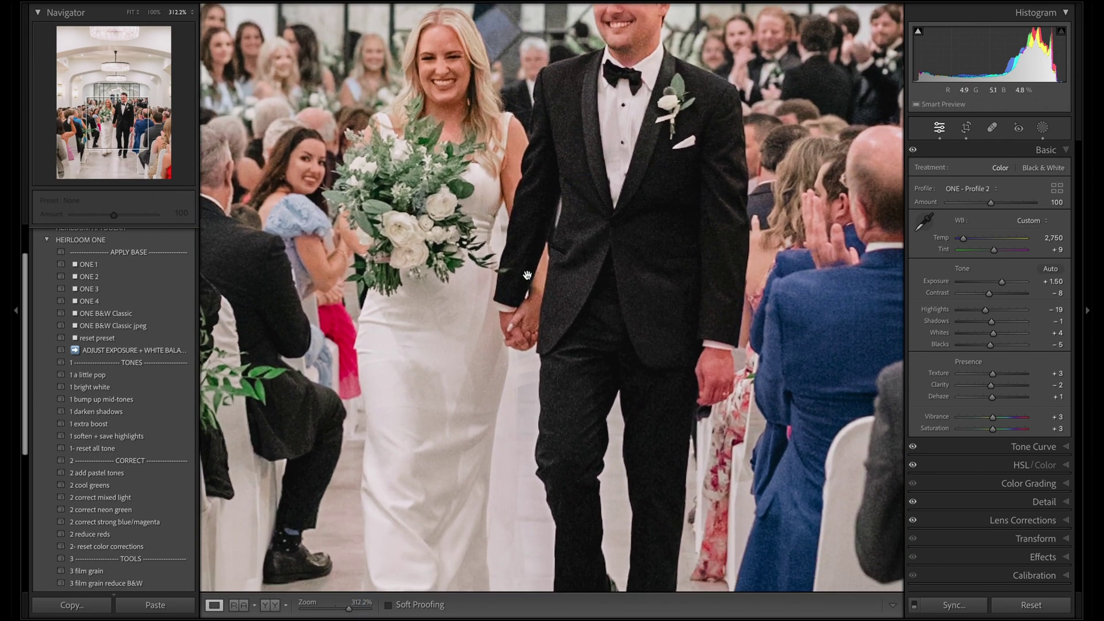
Set the chandelier photo's manual noise reduction to Luminance 25 and Color 30
left_click(1016, 508)
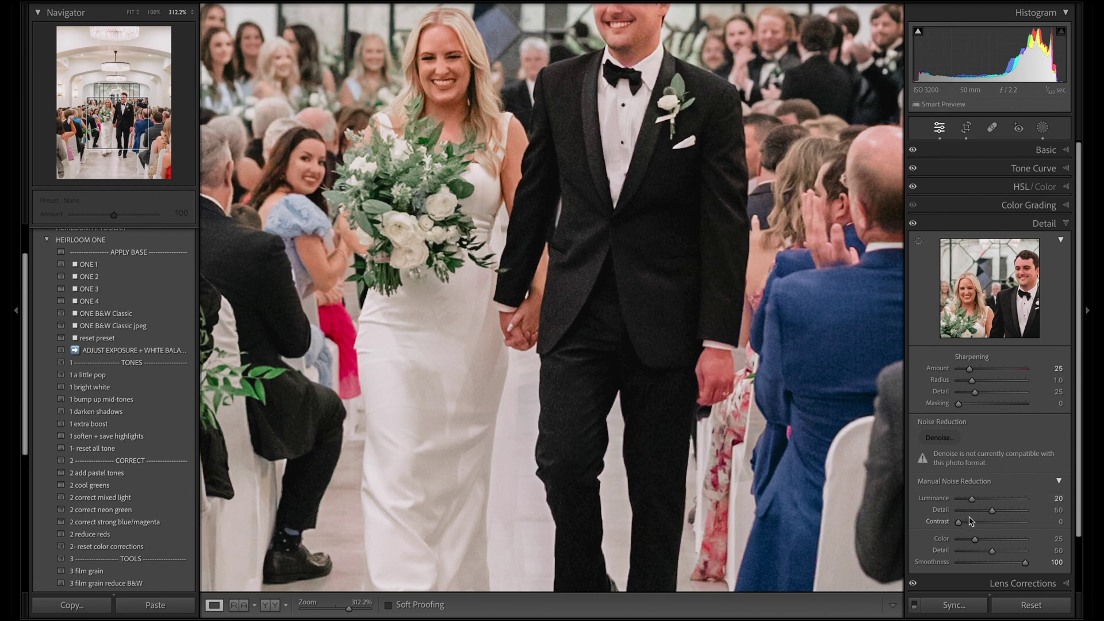
left_click_drag(973, 496, 976, 497)
left_click_drag(617, 221, 610, 307)
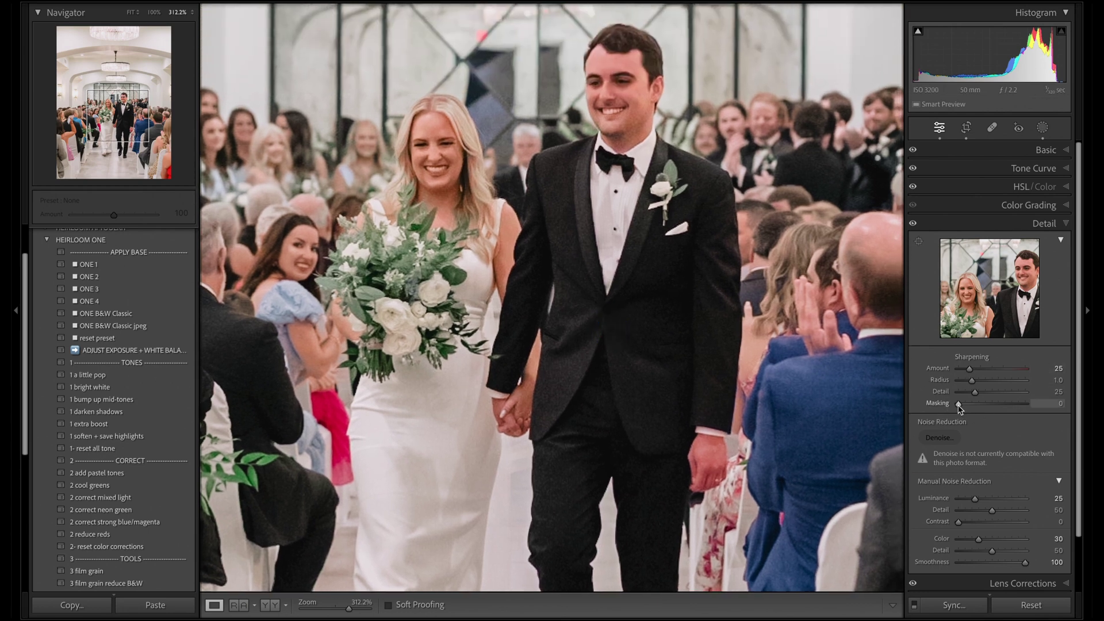
Set sharpening Masking to 91 using the edge preview and sharpening Amount to 37, and fit the whole photo in view
key("alt")
left_click_drag(959, 406, 1021, 410)
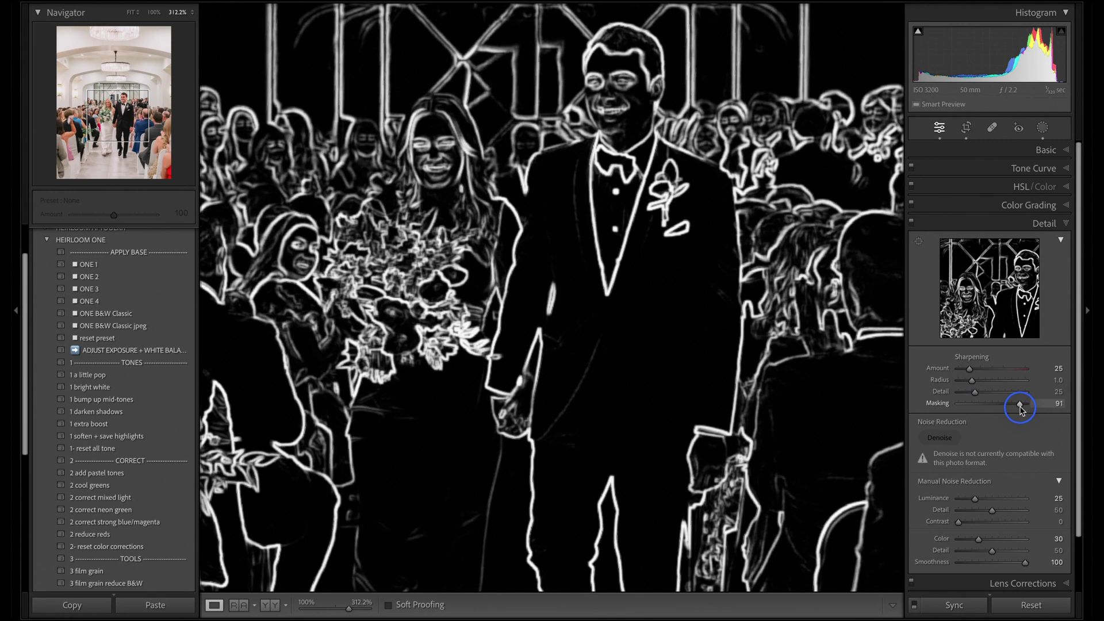
left_click_drag(1021, 408, 1020, 408)
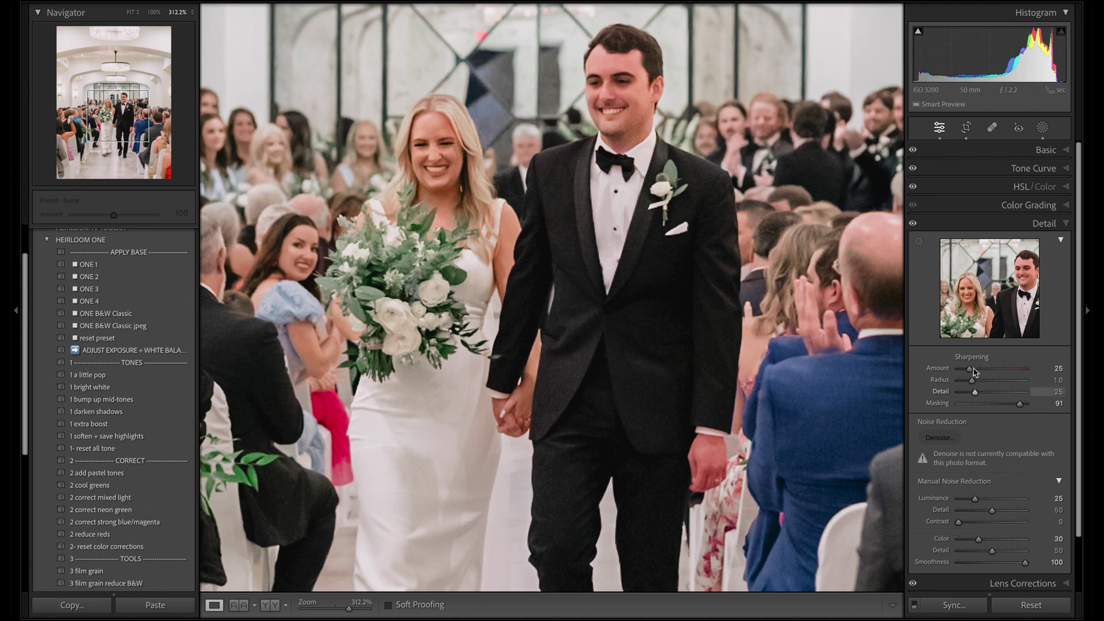
mouse_move(970, 369)
left_mouse_down()
mouse_move(1009, 371)
mouse_move(949, 371)
mouse_move(977, 372)
left_mouse_up()
left_click(549, 330)
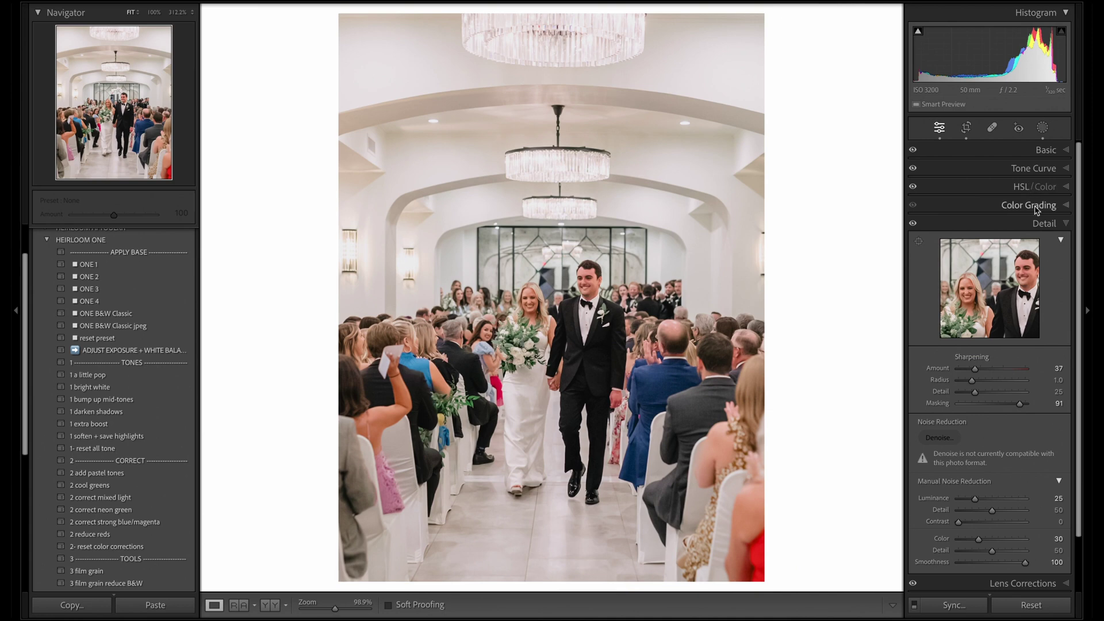
Set the chandelier photo's white balance to Temp 2,700 and Tint +7, and compare it with the unedited version
left_click(1055, 150)
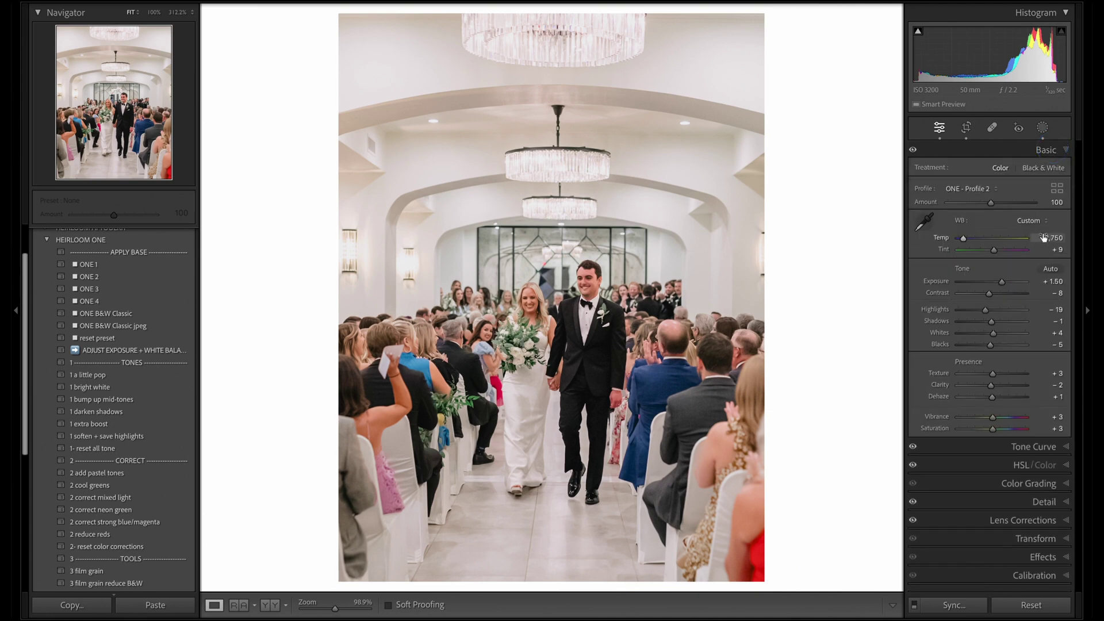
key("Down")
key("Tab")
key("Down")
key("Down")
key("backslash")
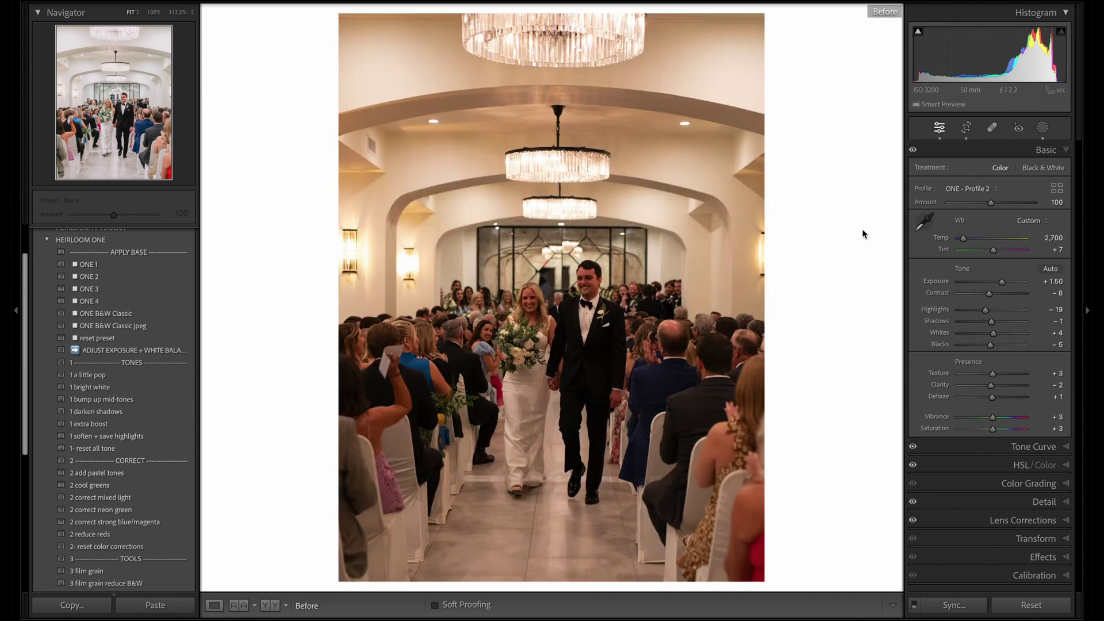
key("backslash")
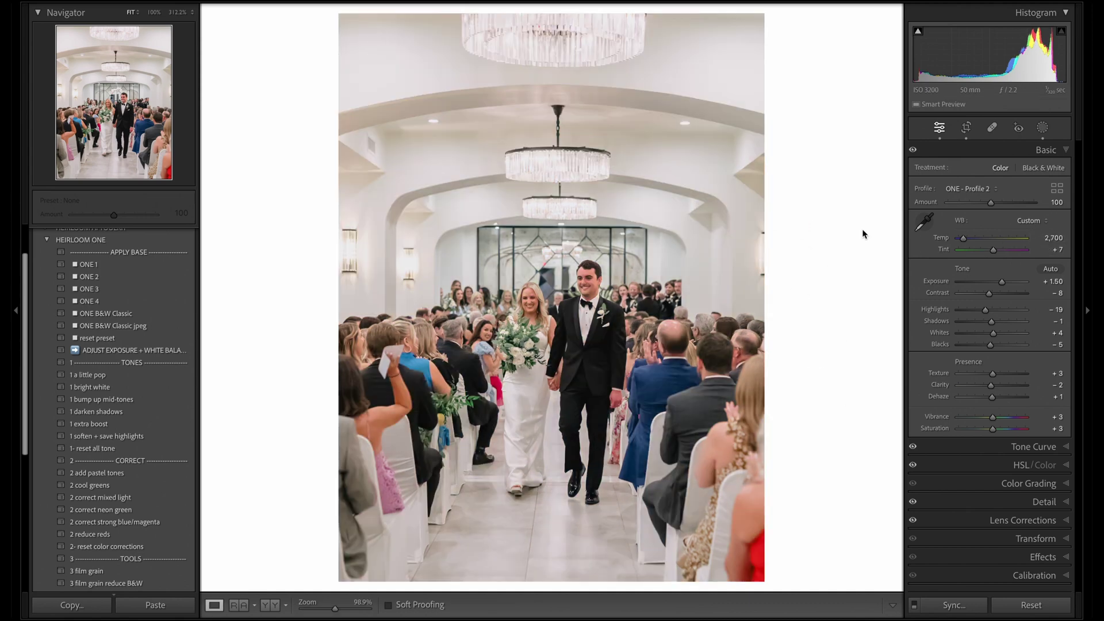
Open the concert hall photo and set its Exposure to +1.40 and Temp to 4,200
key("Right")
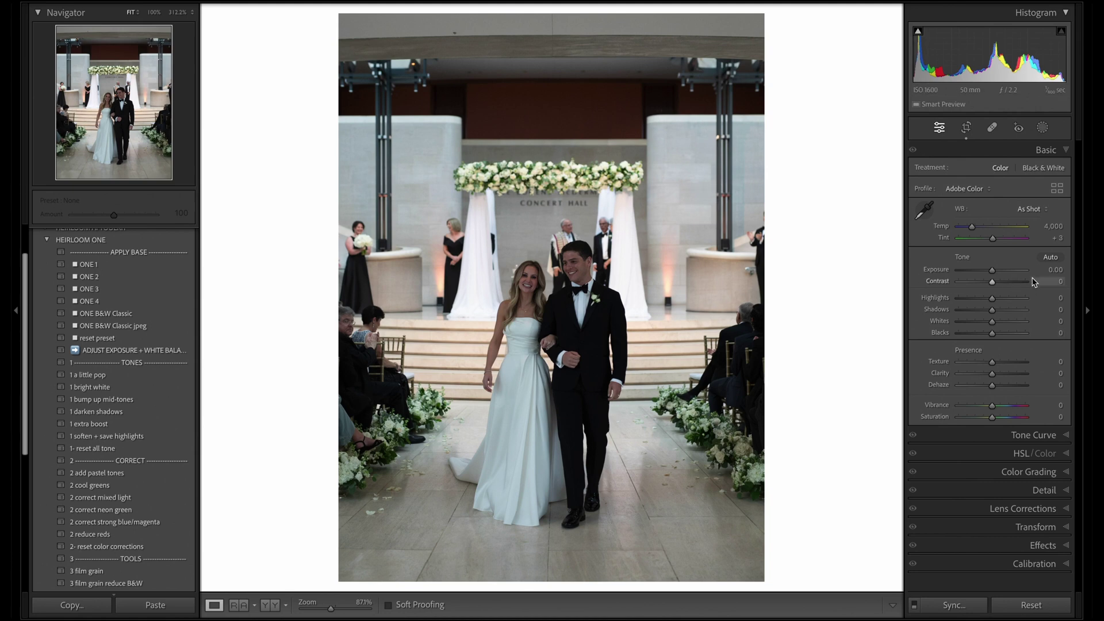
left_click_drag(1041, 270, 1050, 268)
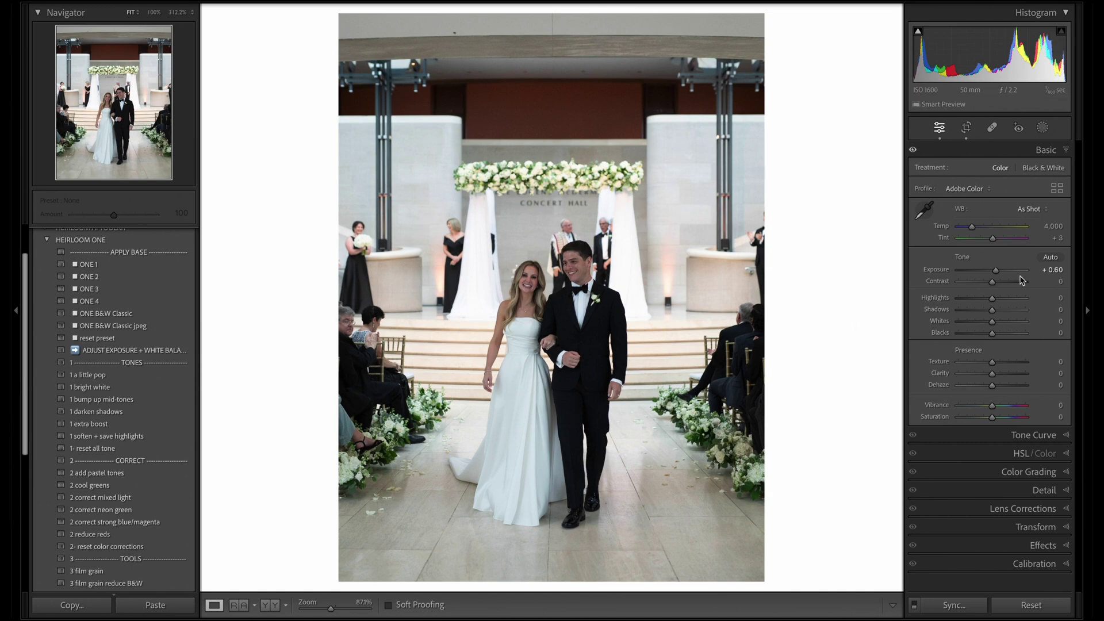
left_click_drag(1047, 269, 1050, 268)
left_click_drag(1047, 225, 1047, 225)
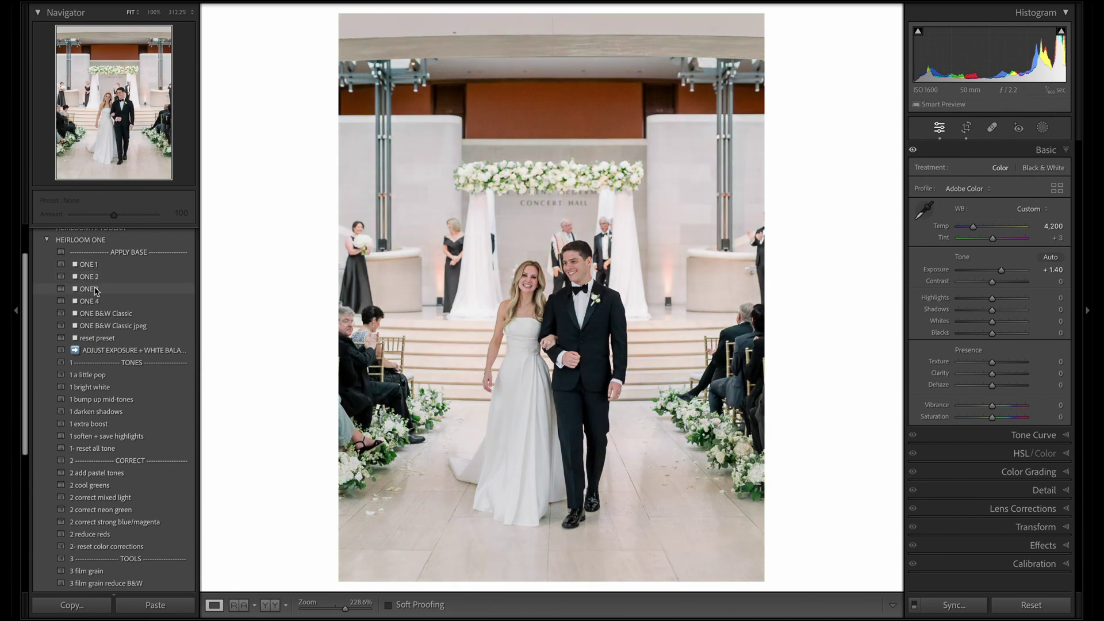
Apply the ONE 2 base preset and the 1 extra boost tone preset at an Amount of 59
left_click(123, 277)
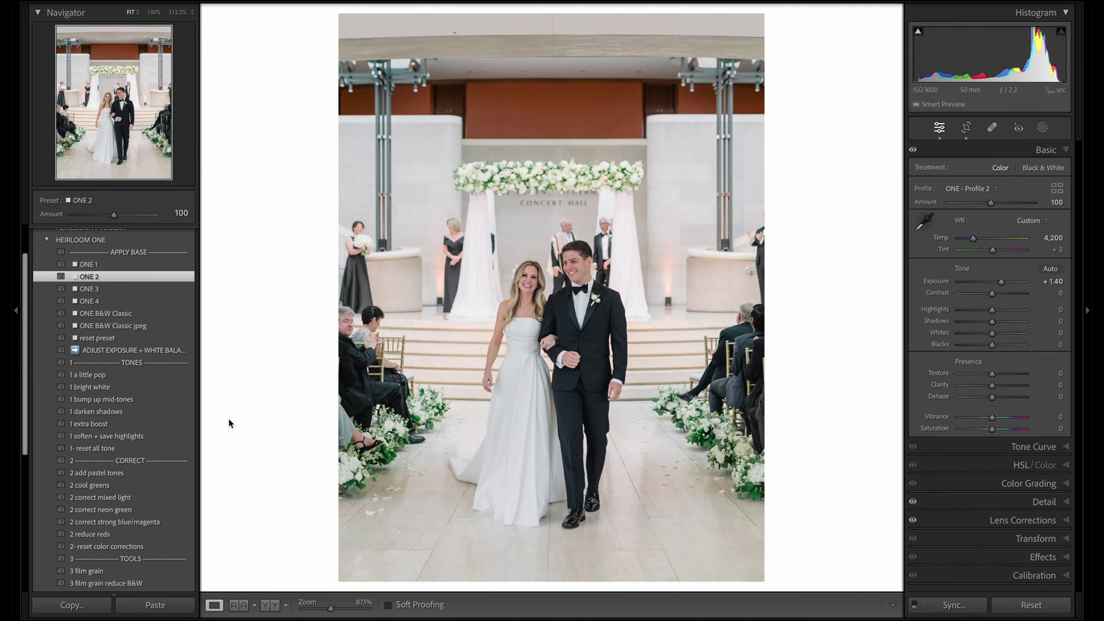
left_click(81, 429)
mouse_move(113, 215)
left_mouse_down()
mouse_move(96, 217)
mouse_move(173, 214)
mouse_move(96, 217)
left_mouse_up()
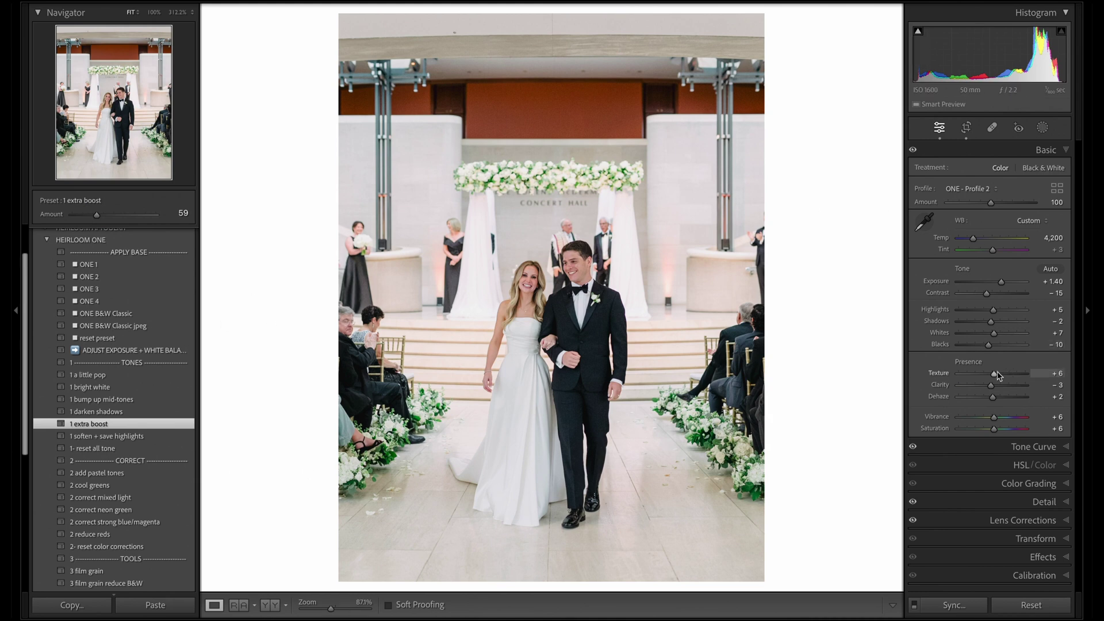
Set Highlights to −45 and Exposure to +1.50, and examine the concert hall couple at 312.2% zoom
left_click_drag(992, 310, 1003, 282)
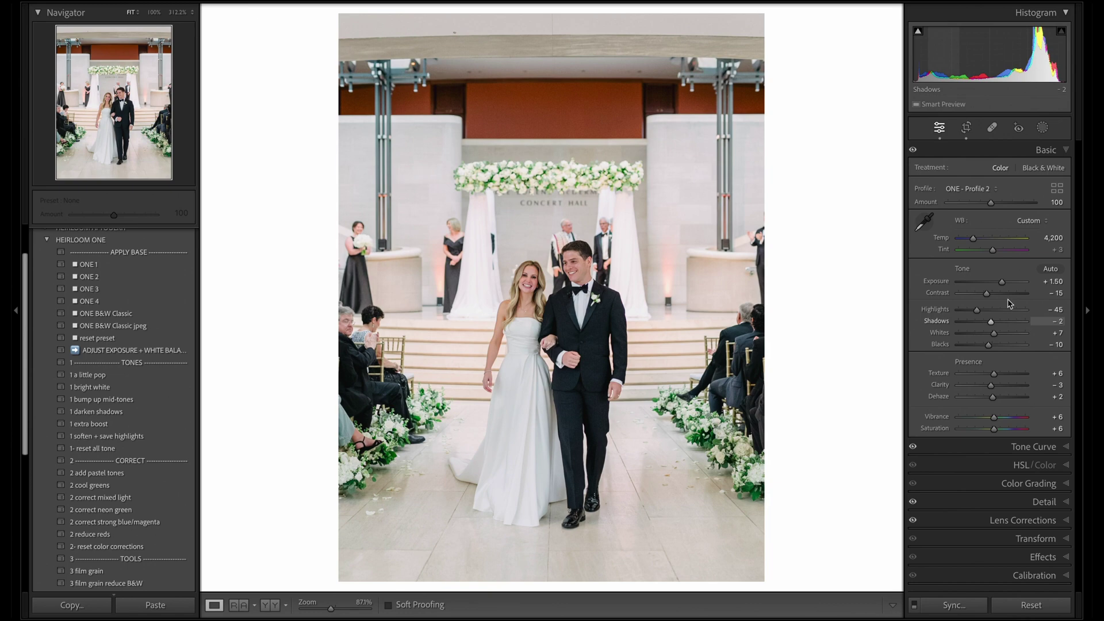
left_click(563, 306)
left_click_drag(574, 398, 591, 365)
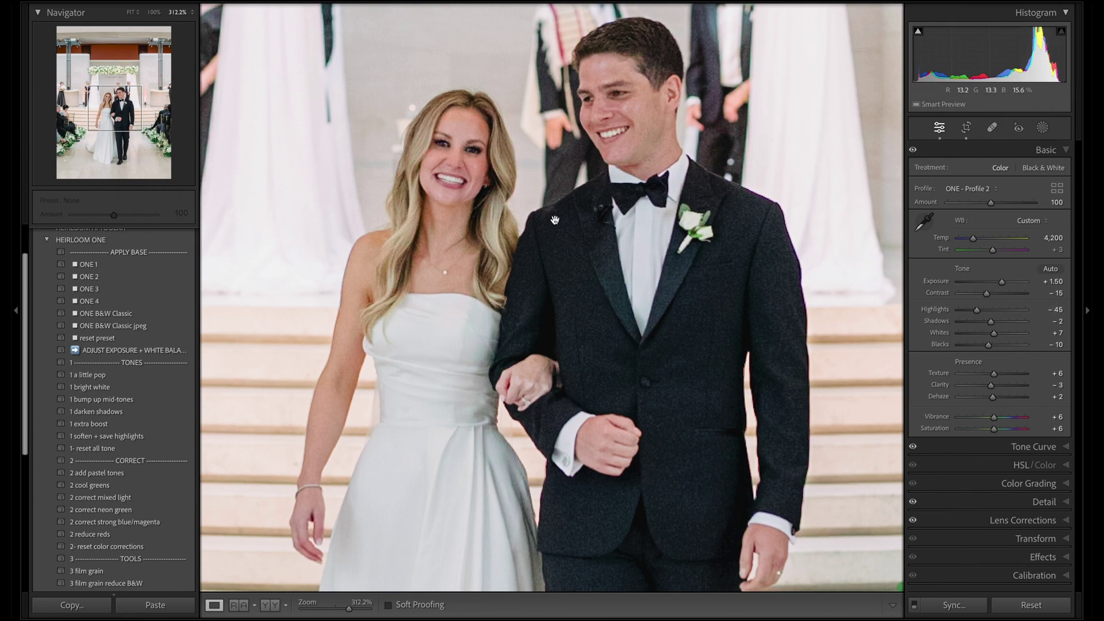
left_click(554, 271)
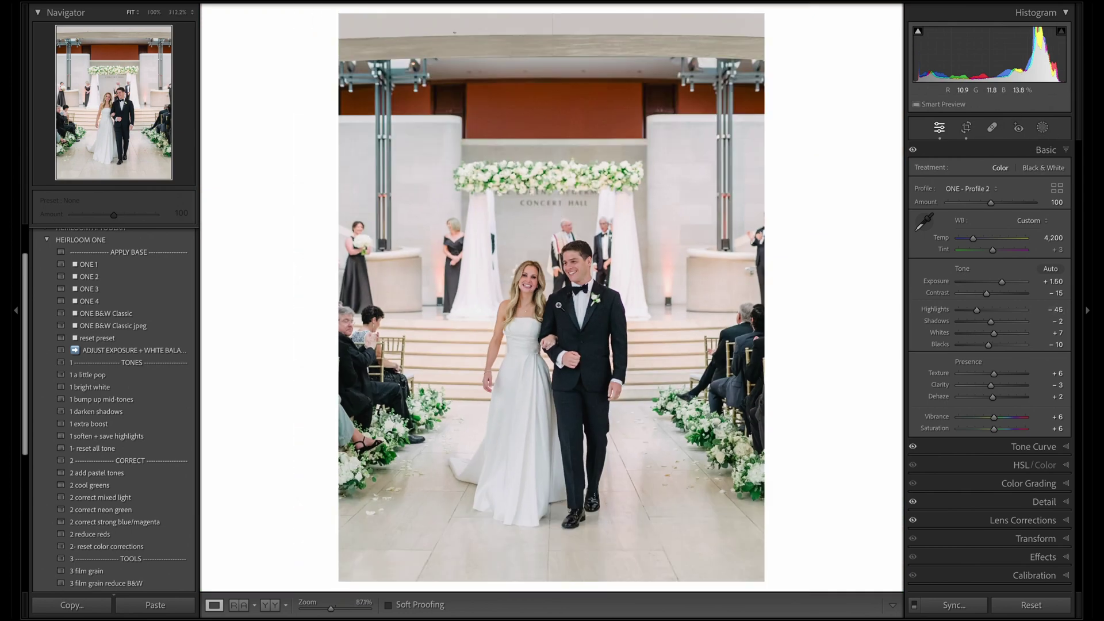
At 168.4% zoom, create a mask of all people in the concert hall photo using the Entire Person option
left_click(558, 305)
left_click_drag(349, 608, 341, 610)
left_click_drag(447, 475, 454, 389)
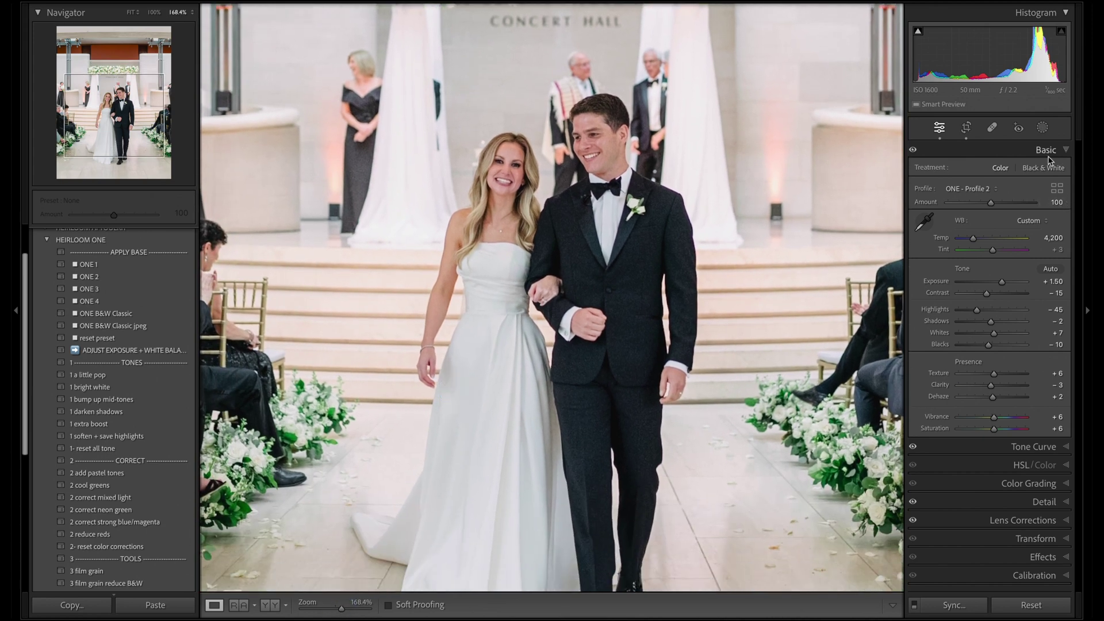
left_click(1042, 127)
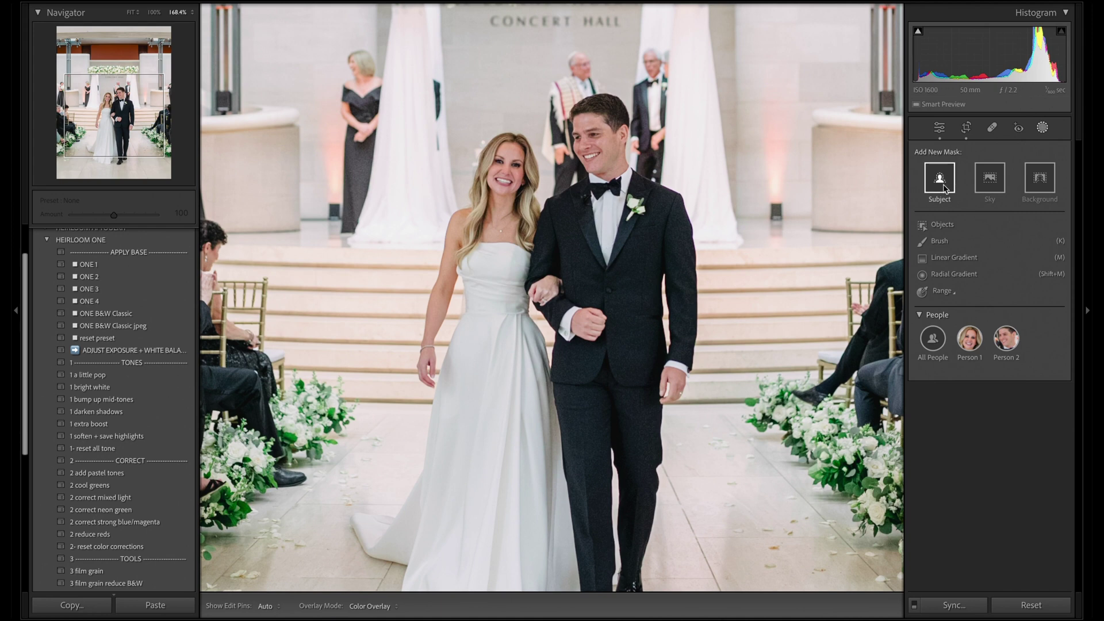
left_click(932, 340)
left_click(933, 342)
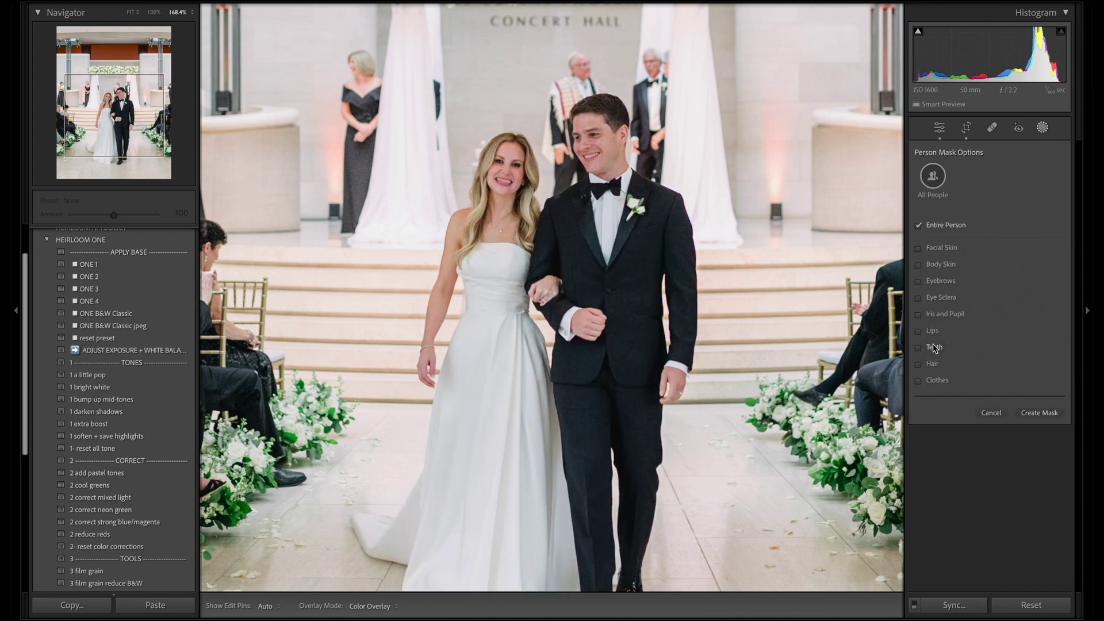
left_click(1048, 414)
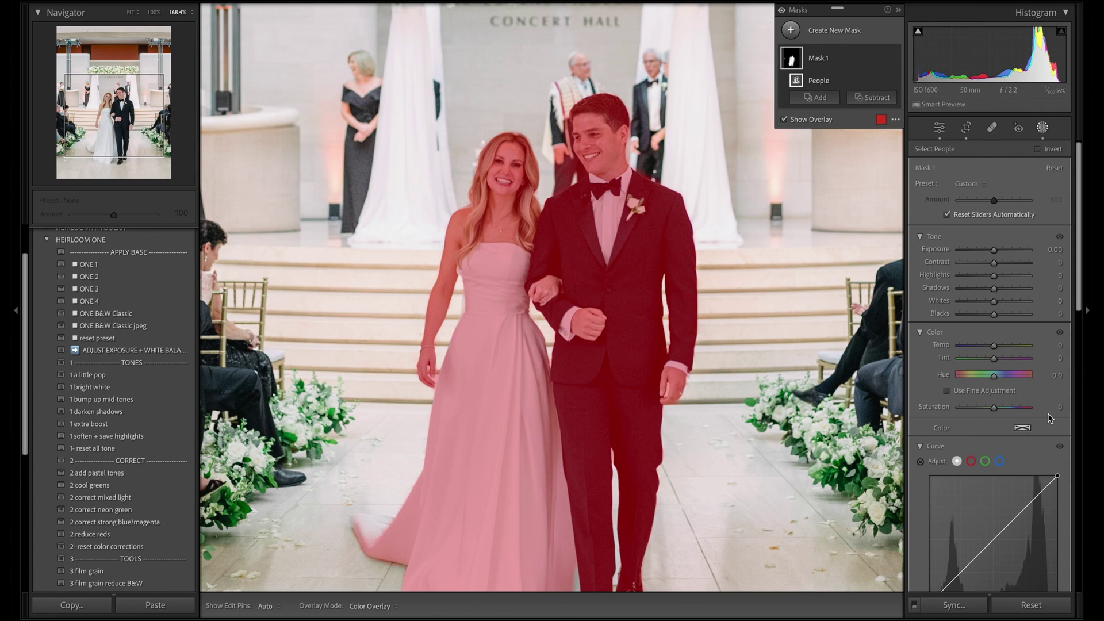
Add a subtracting brush to the people mask, toggle the edit pins, and reselect the whole mask
left_click(873, 98)
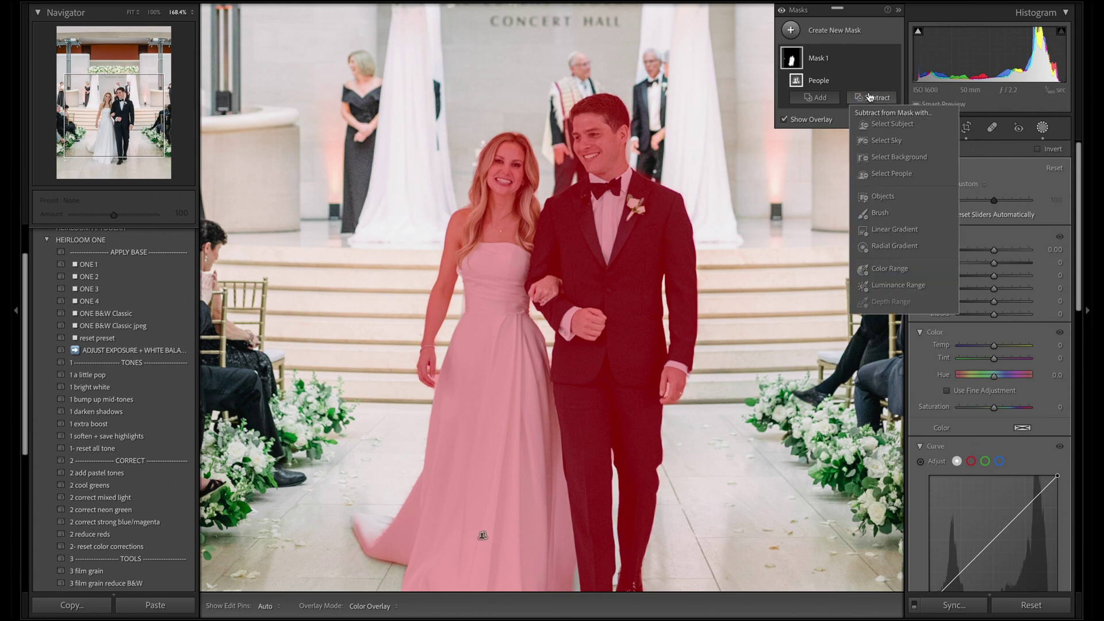
left_click(880, 214)
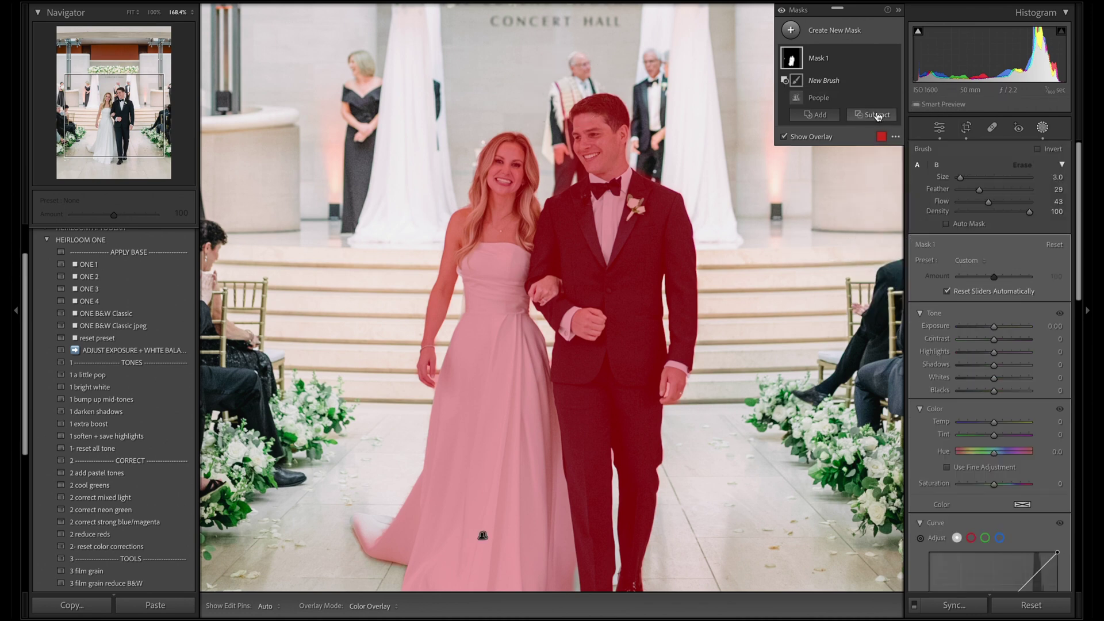
scroll(558, 120, "up", 1)
key("h")
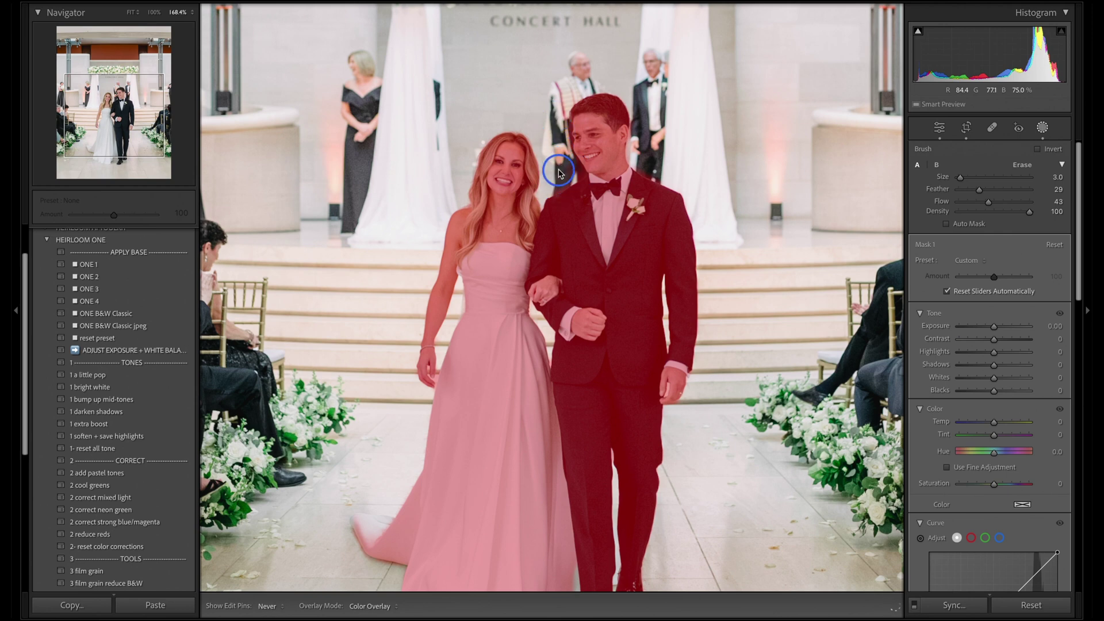
key("h")
left_click(834, 56)
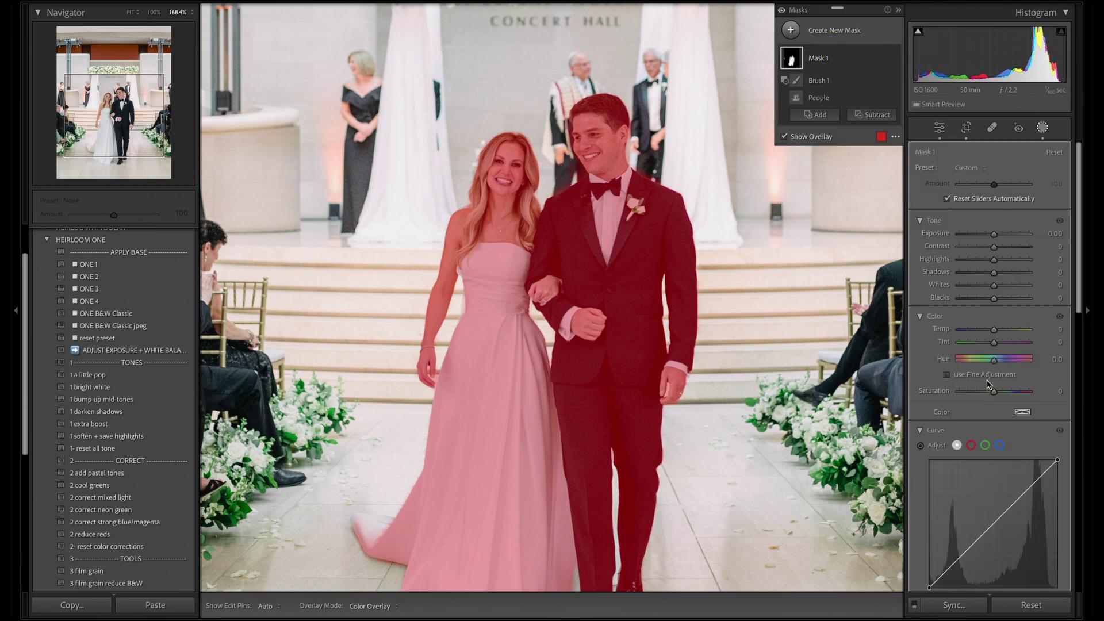
Set the people mask's Noise reduction to 30
scroll(1015, 366, "down", 10)
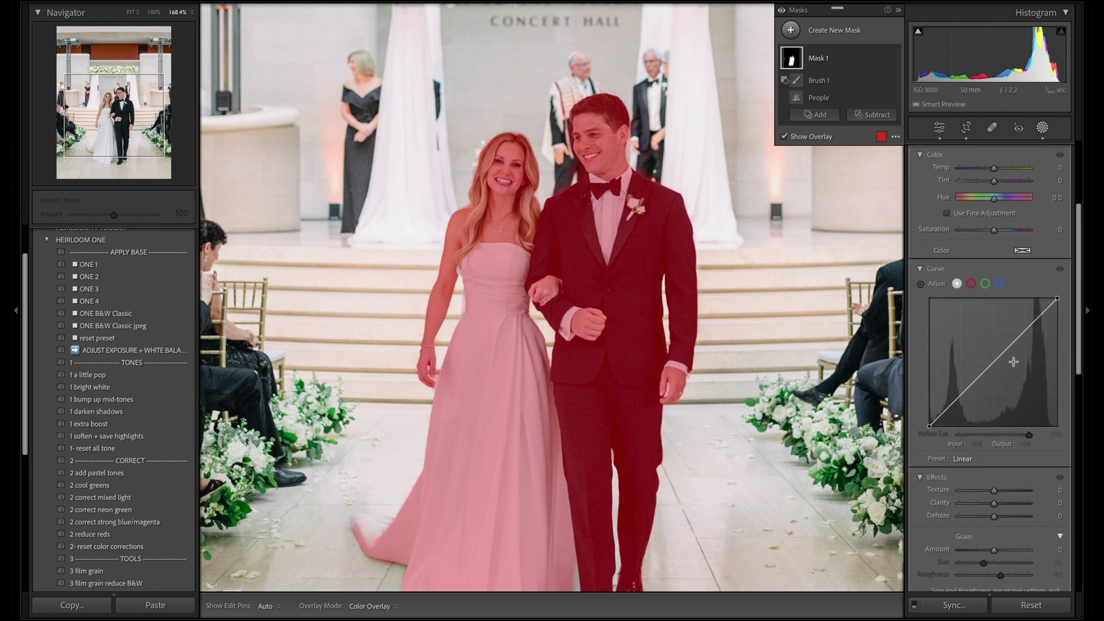
scroll(1015, 367, "down", 1)
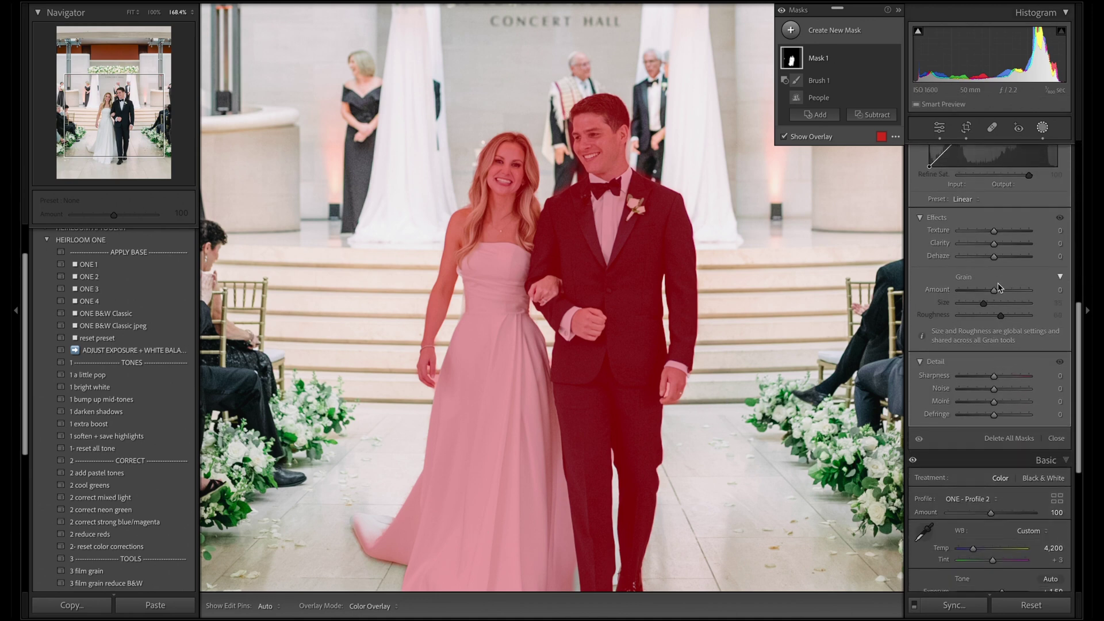
mouse_move(993, 388)
left_mouse_down()
mouse_move(1038, 393)
mouse_move(1001, 392)
left_mouse_up()
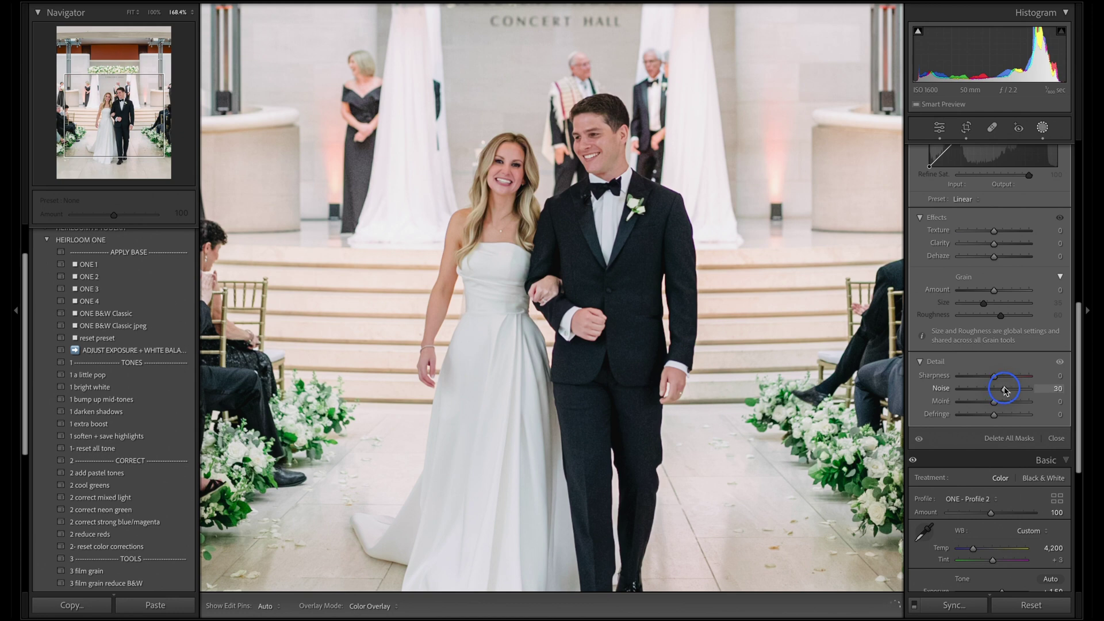
left_click_drag(1005, 391, 1005, 391)
Fine-tune the Exposure and Whites of the people mask on the couple
scroll(992, 324, "up", 8)
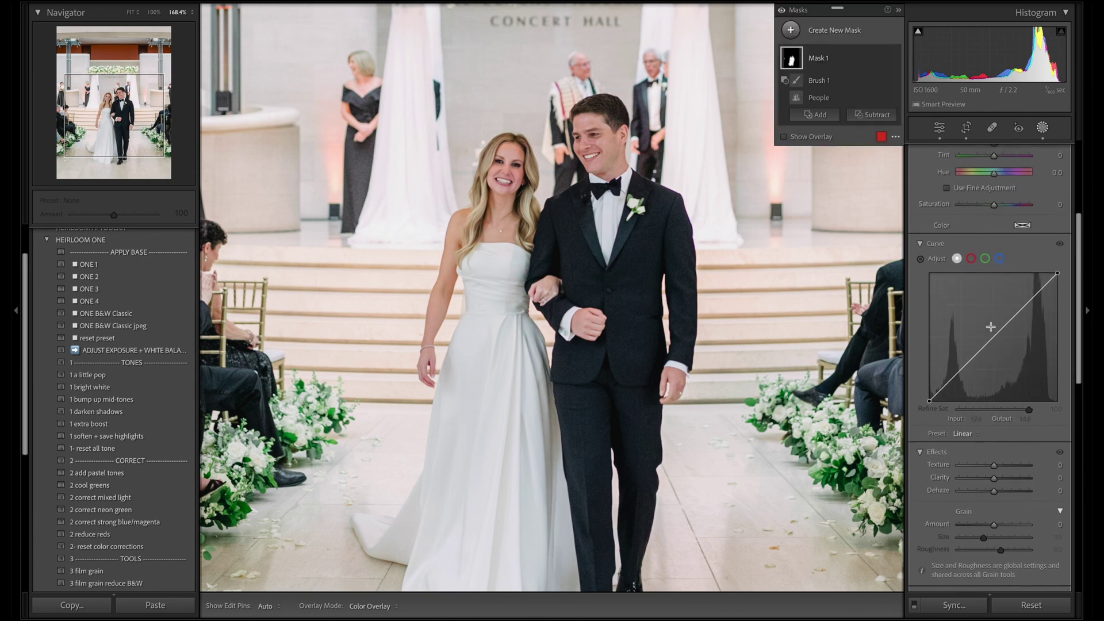
scroll(993, 329, "up", 3)
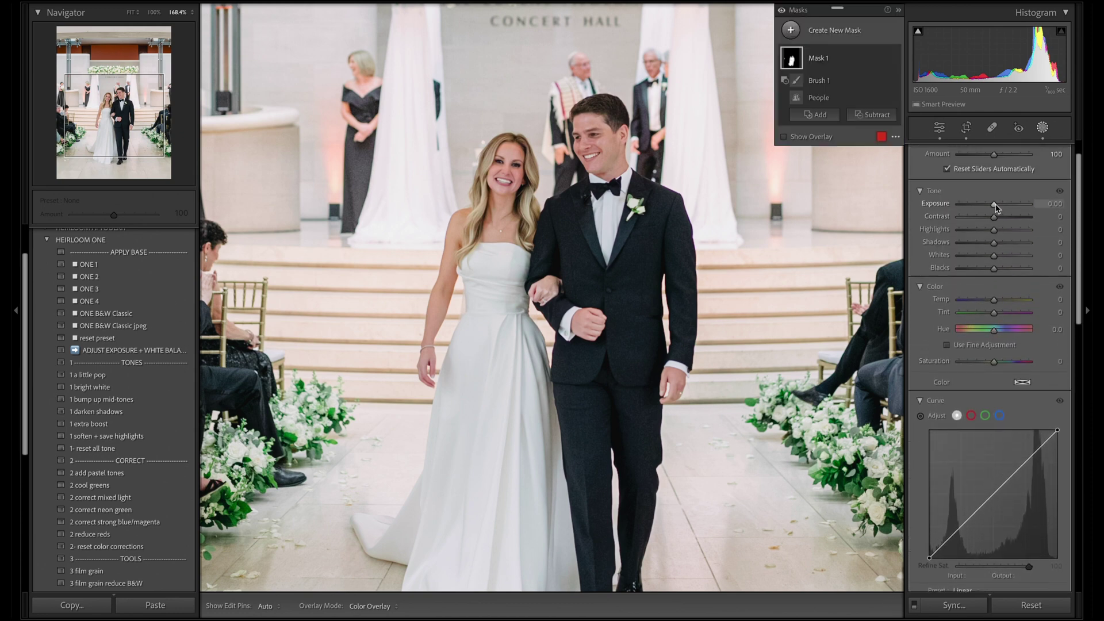
left_click_drag(996, 206, 998, 260)
Compare the whole concert hall photo with the people mask off and on, and close masking
left_click(1043, 128)
left_click(1044, 128)
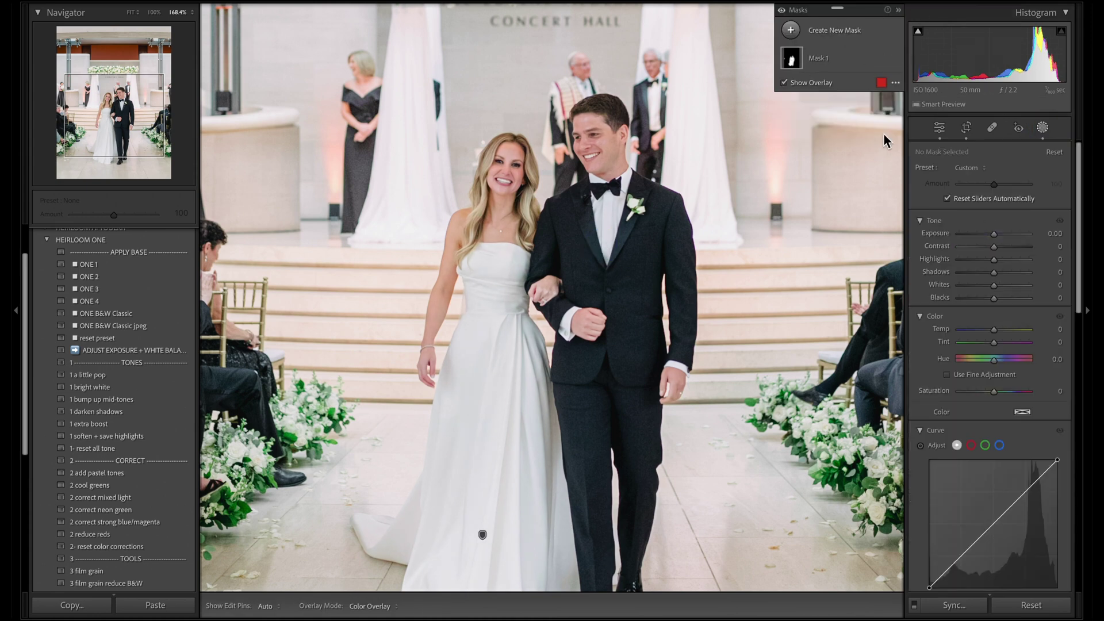
key("z")
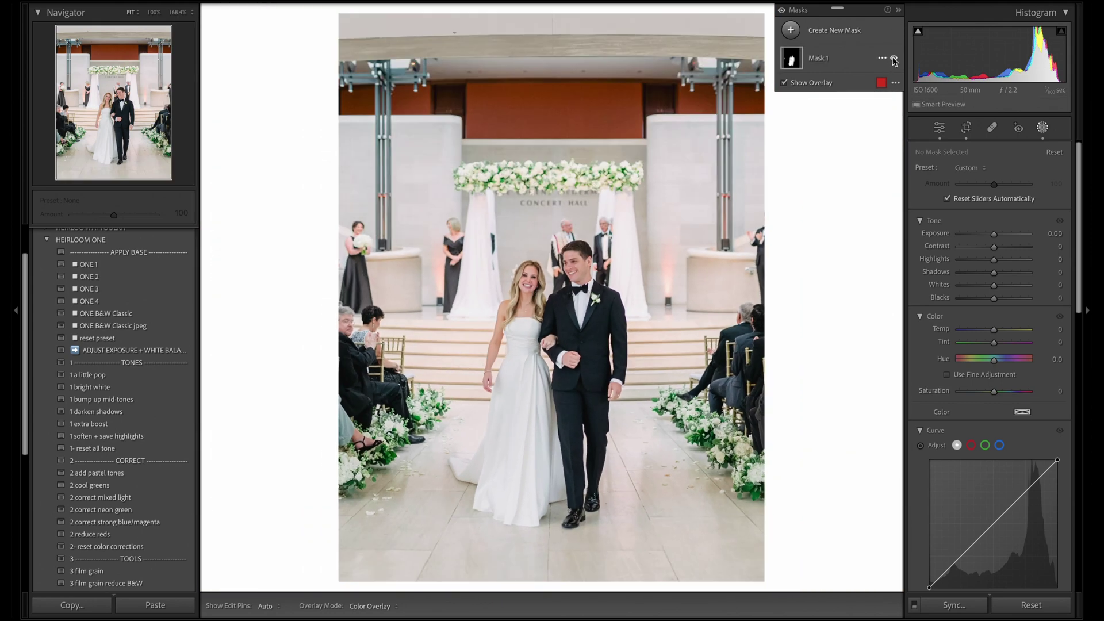
left_click(894, 58)
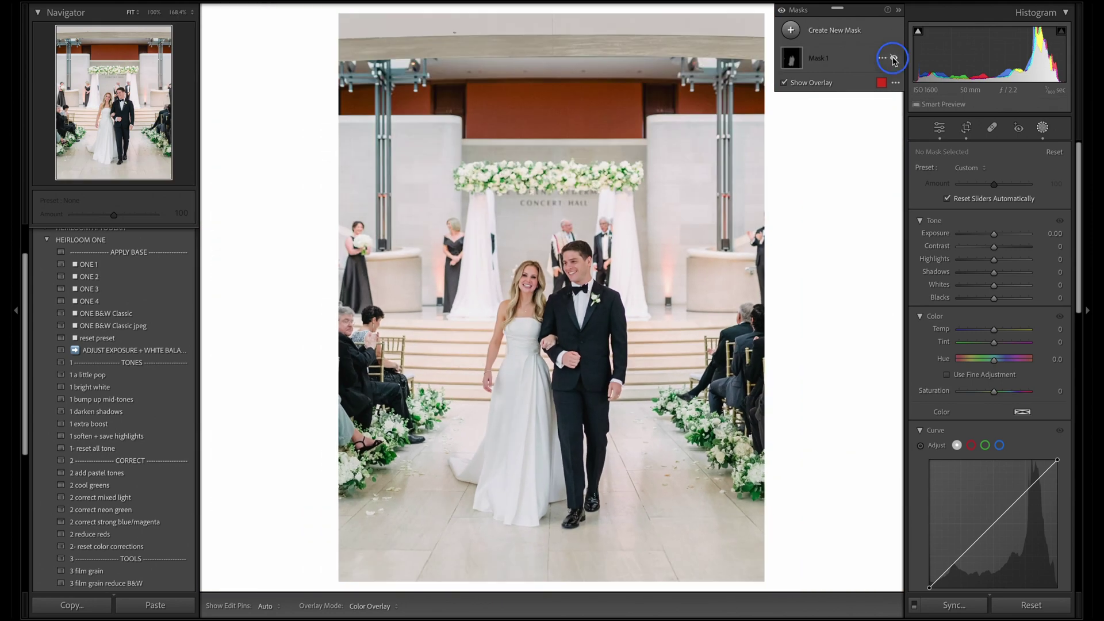
left_click(894, 59)
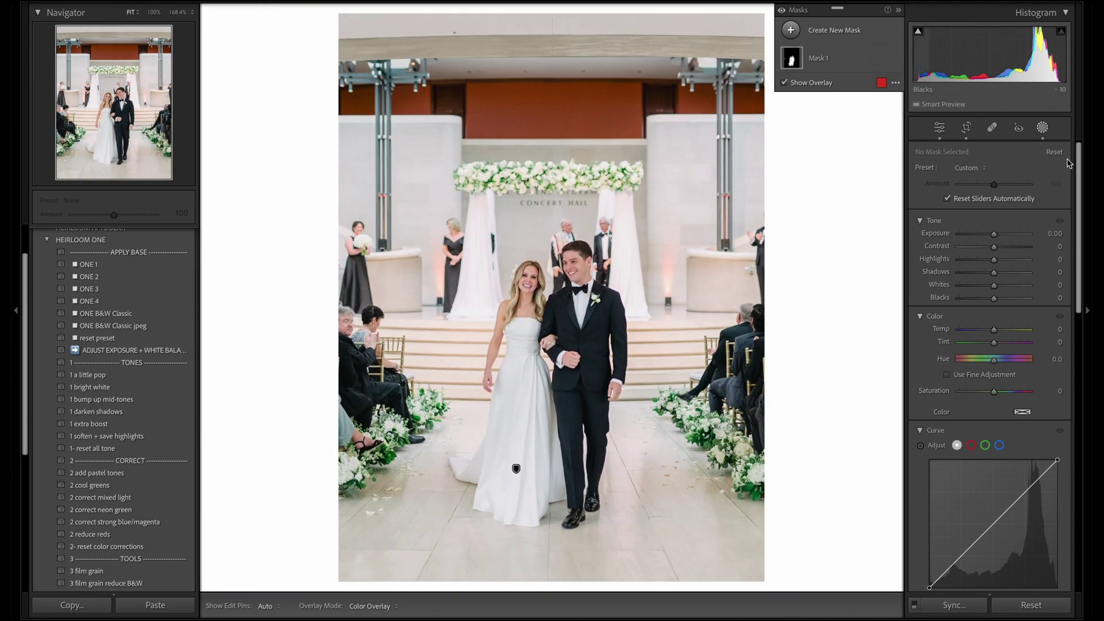
left_click(1042, 130)
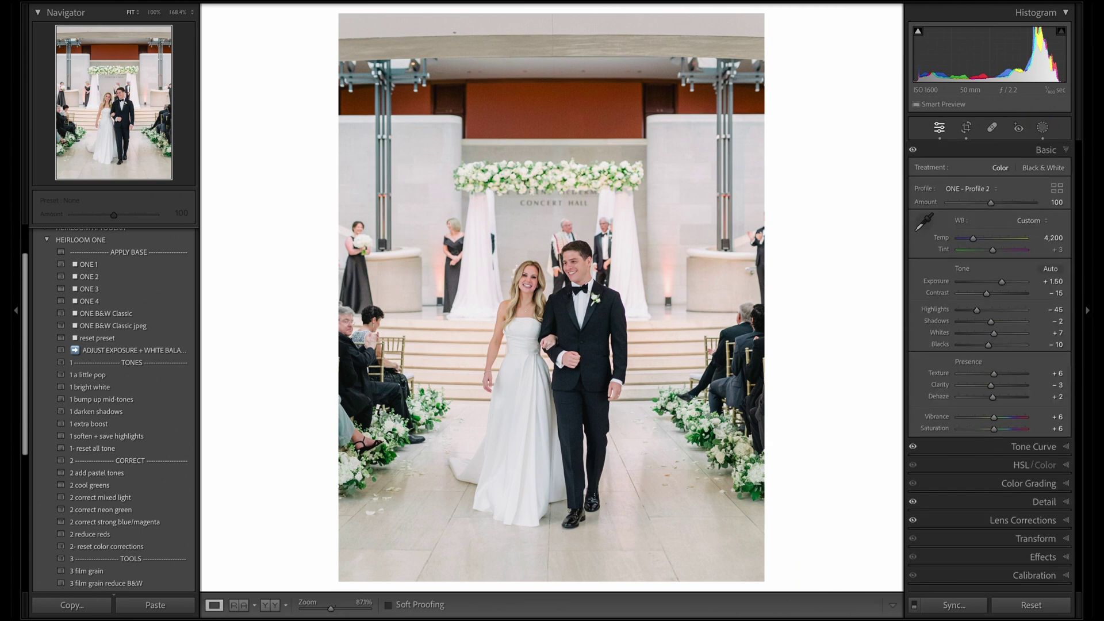
Compare the edited concert hall photo with its unedited version and open the church photo with the stained-glass windows
key("backslash")
key("backslash")
key("Right")
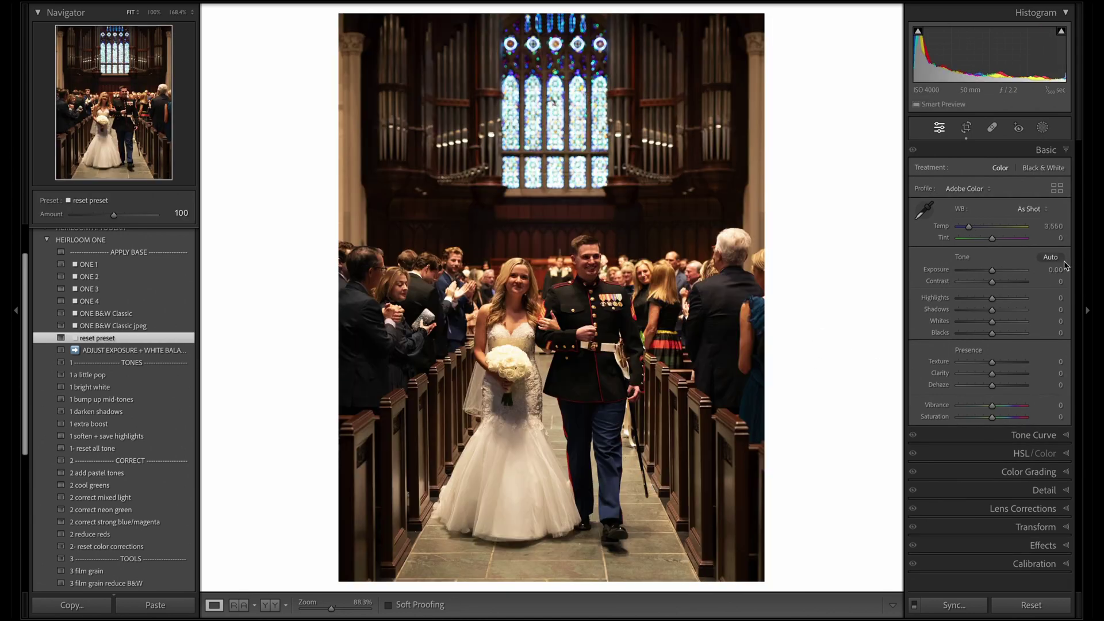
Set the church photo's Exposure to +0.90, Temp to 3,000 and Tint to -1
left_click(1044, 270)
type(".8")
key("Return")
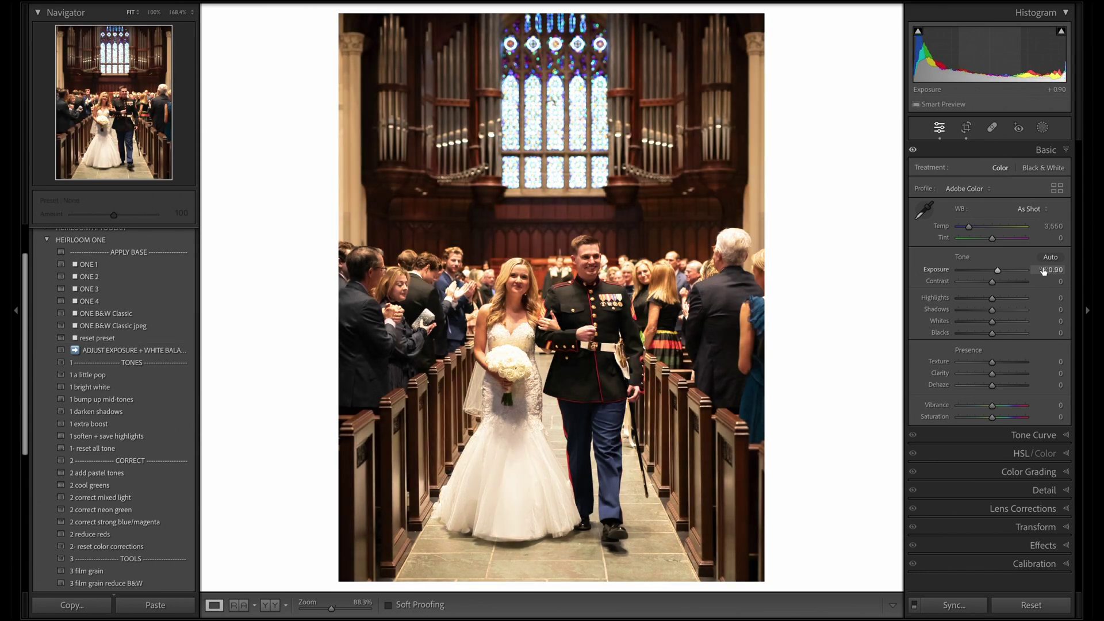
left_click_drag(1058, 226, 1053, 227)
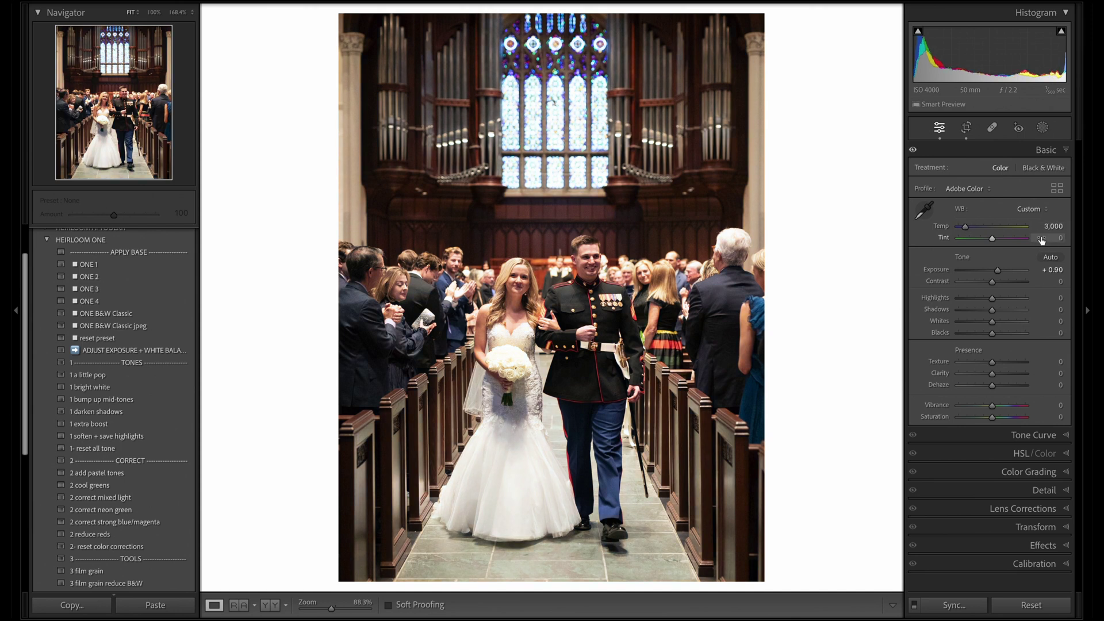
left_click_drag(1042, 238, 1041, 241)
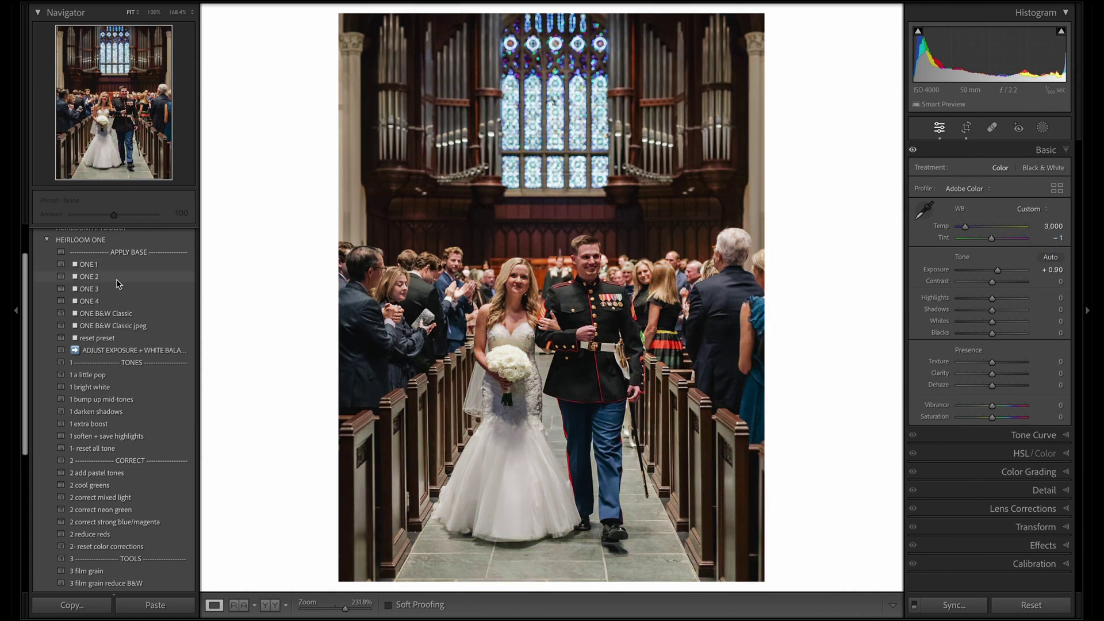
Apply the ONE 1 base preset, the bump up mid-tones preset at amount 66, and the correct mixed light preset
left_click(113, 267)
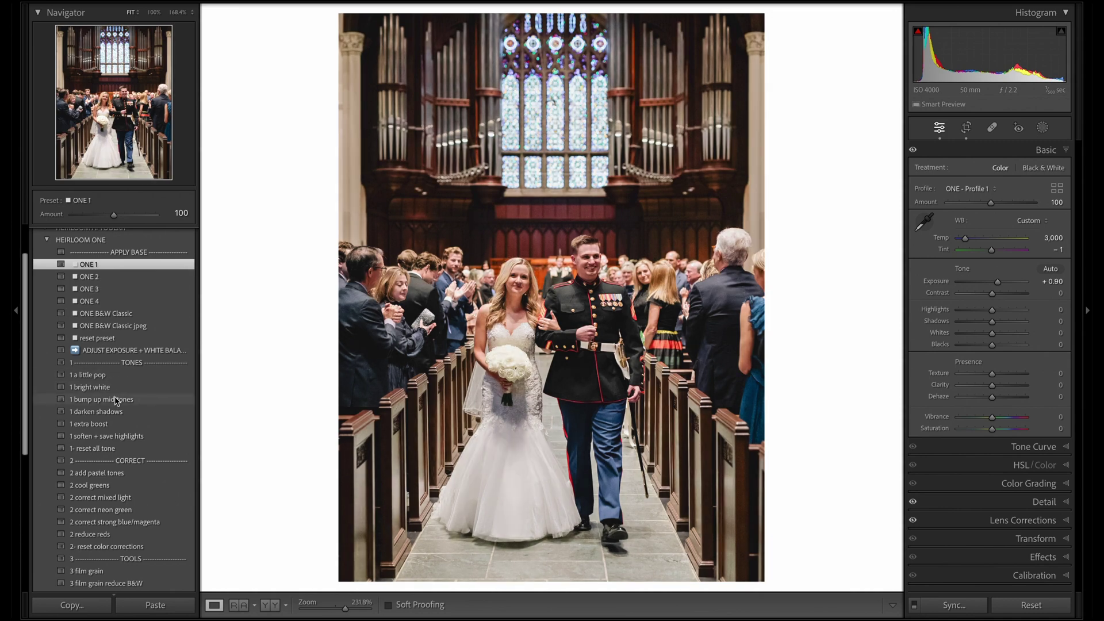
left_click(113, 402)
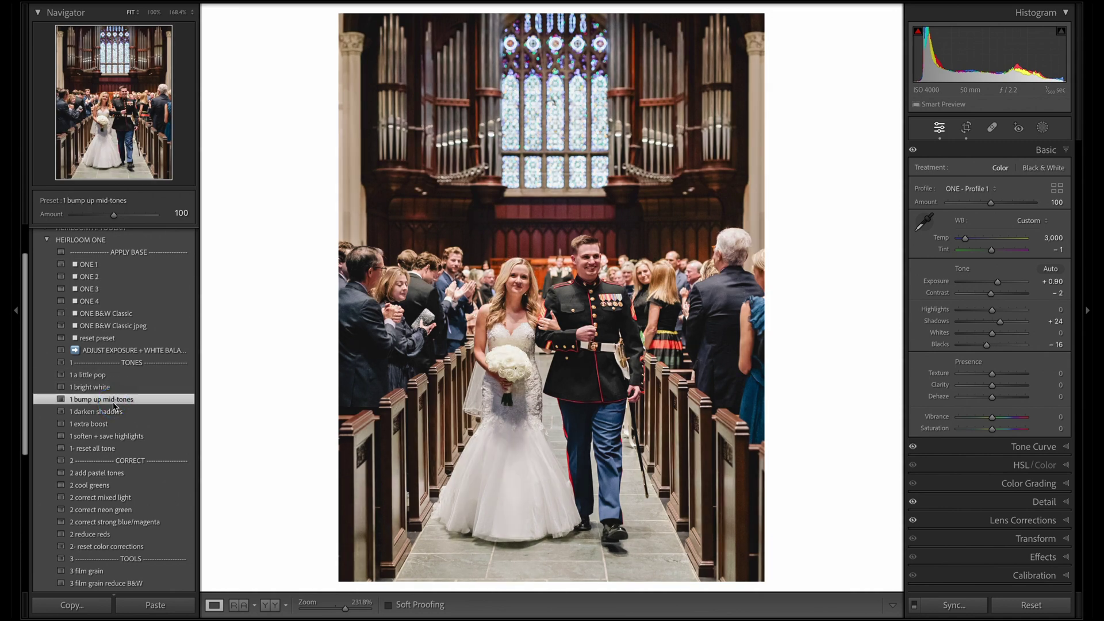
left_click_drag(113, 215, 99, 217)
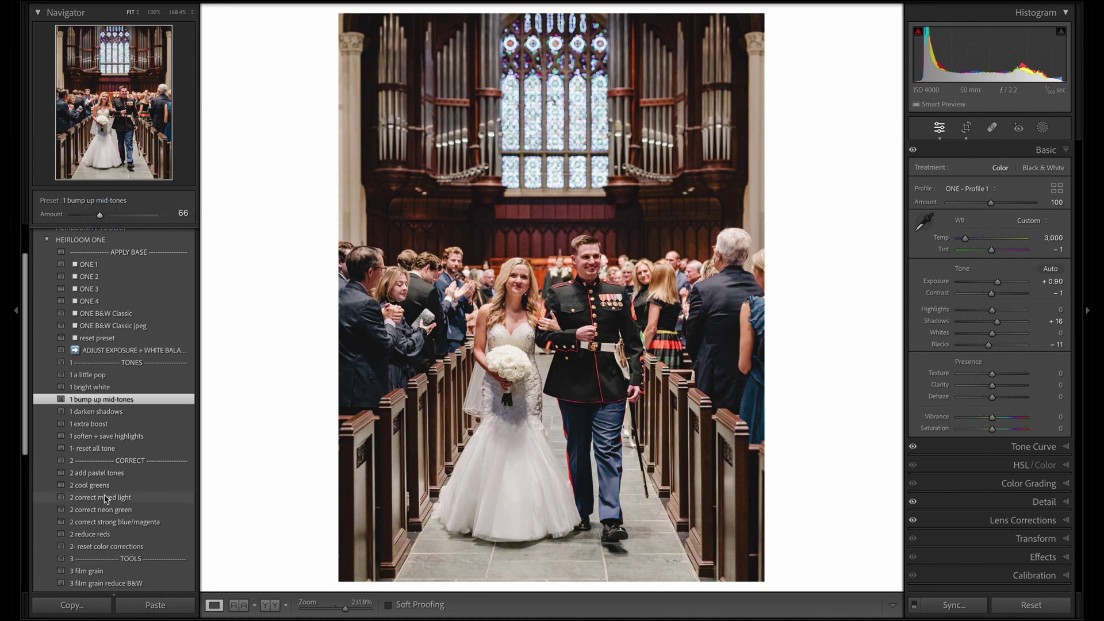
left_click(138, 498)
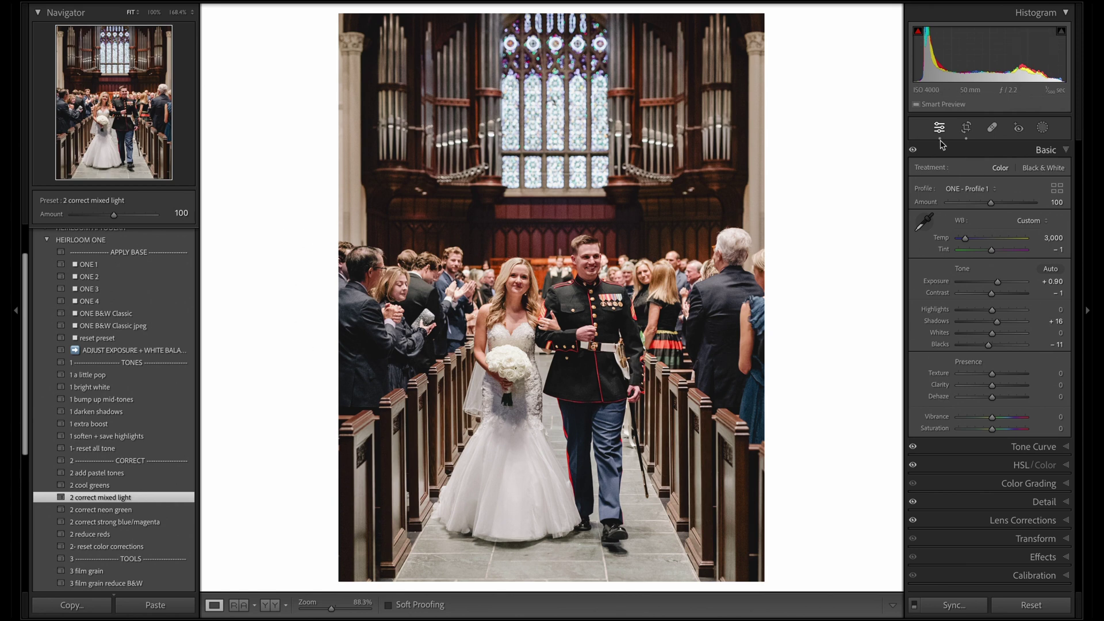
Create one mask covering the entire bride and groom, Person 1 and Person 2
left_click(1043, 127)
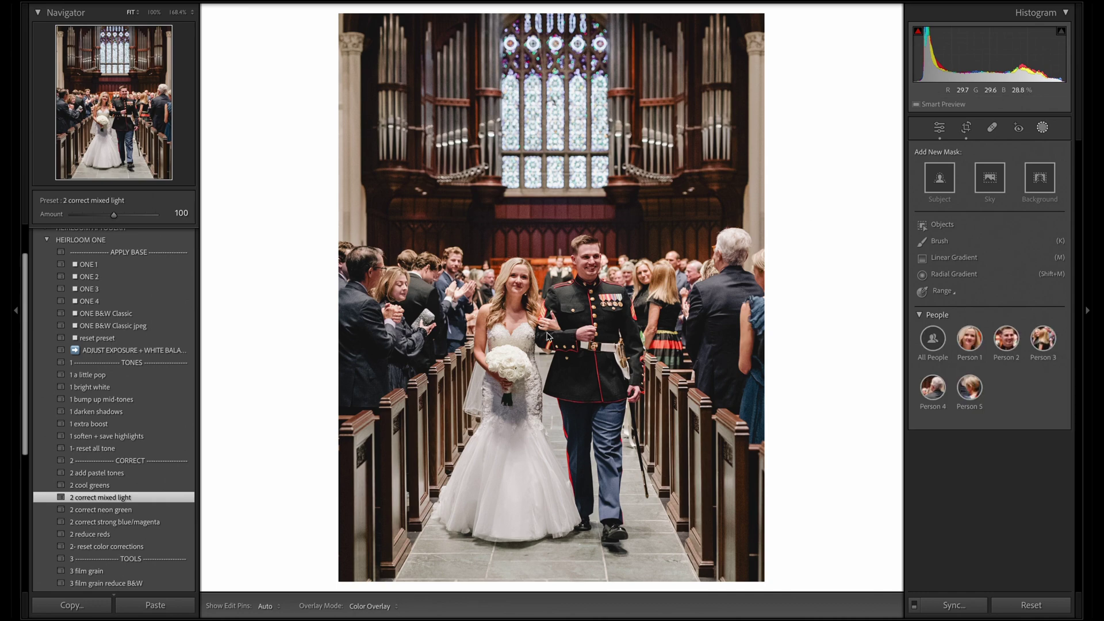
left_click(551, 311)
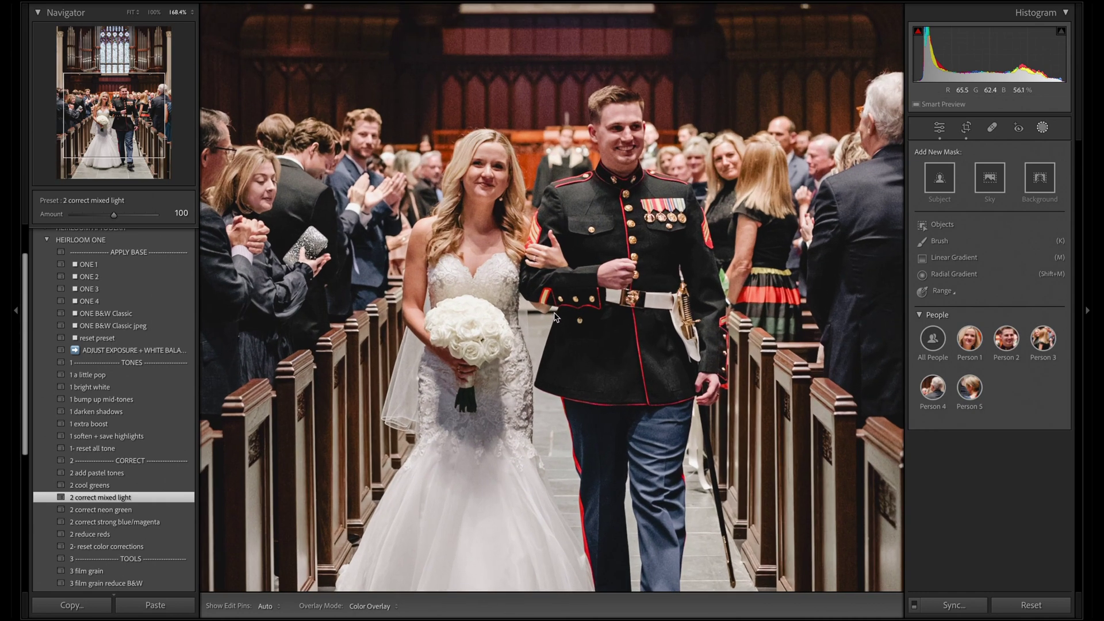
left_click(575, 229)
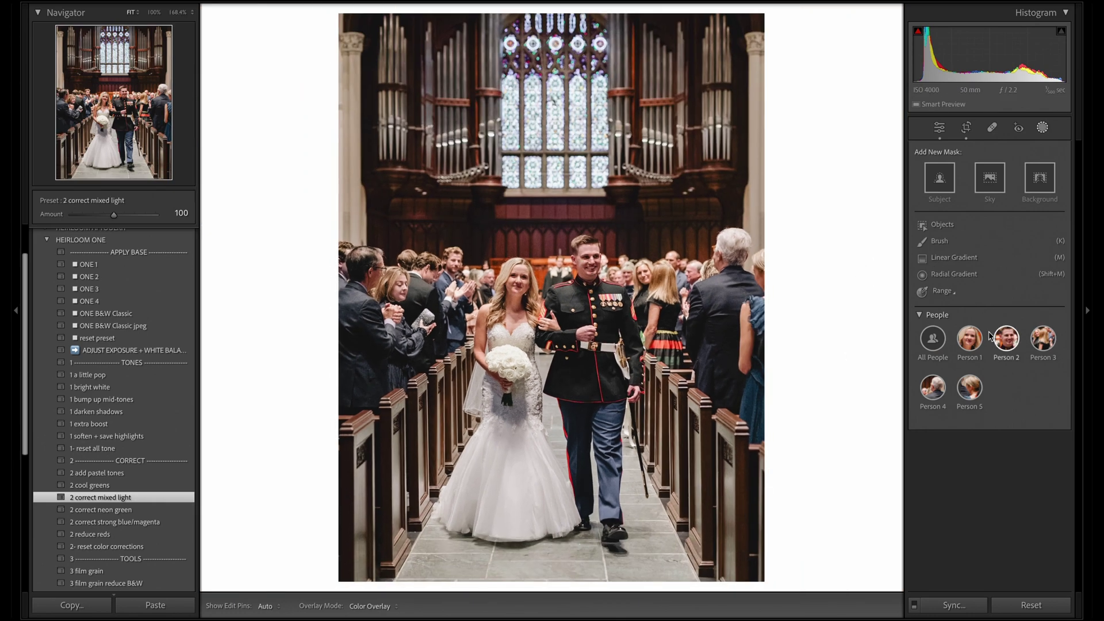
left_click(976, 346)
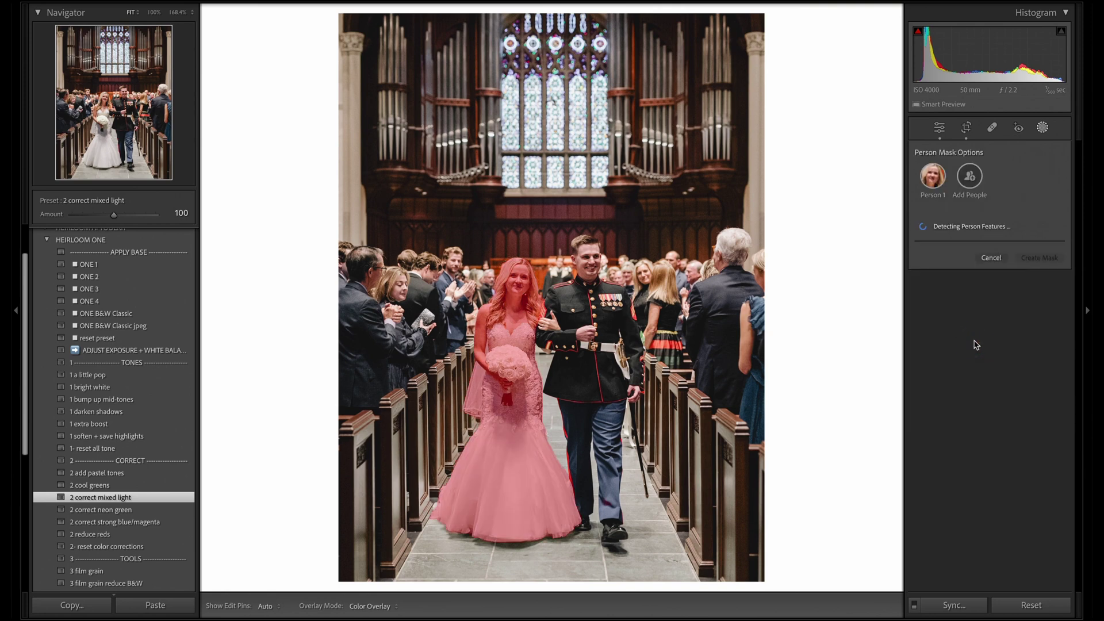
left_click(971, 182)
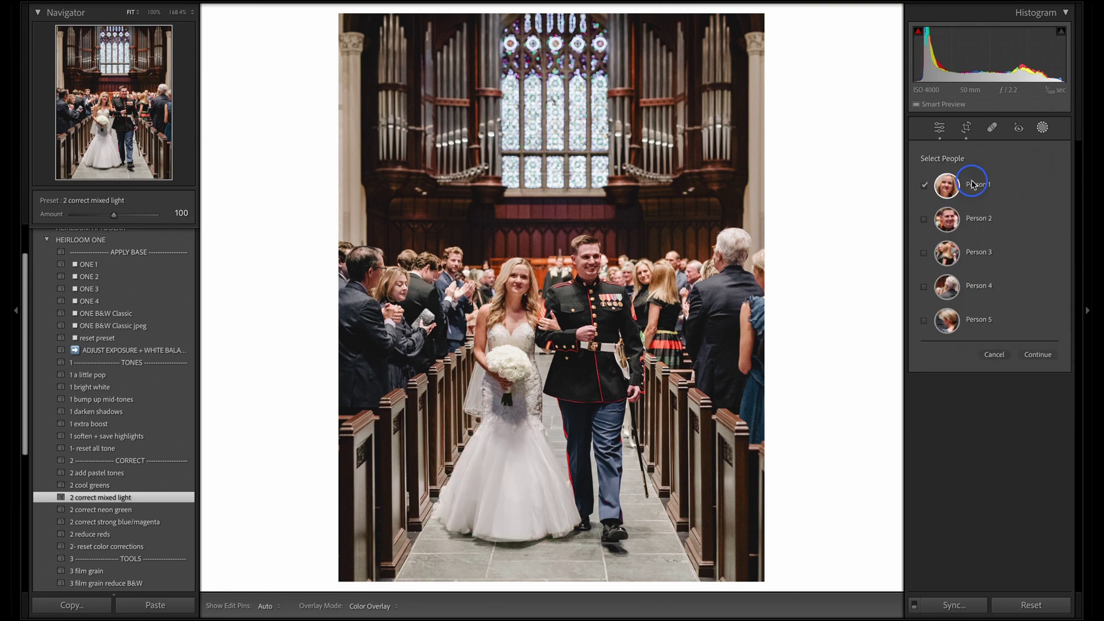
left_click(925, 219)
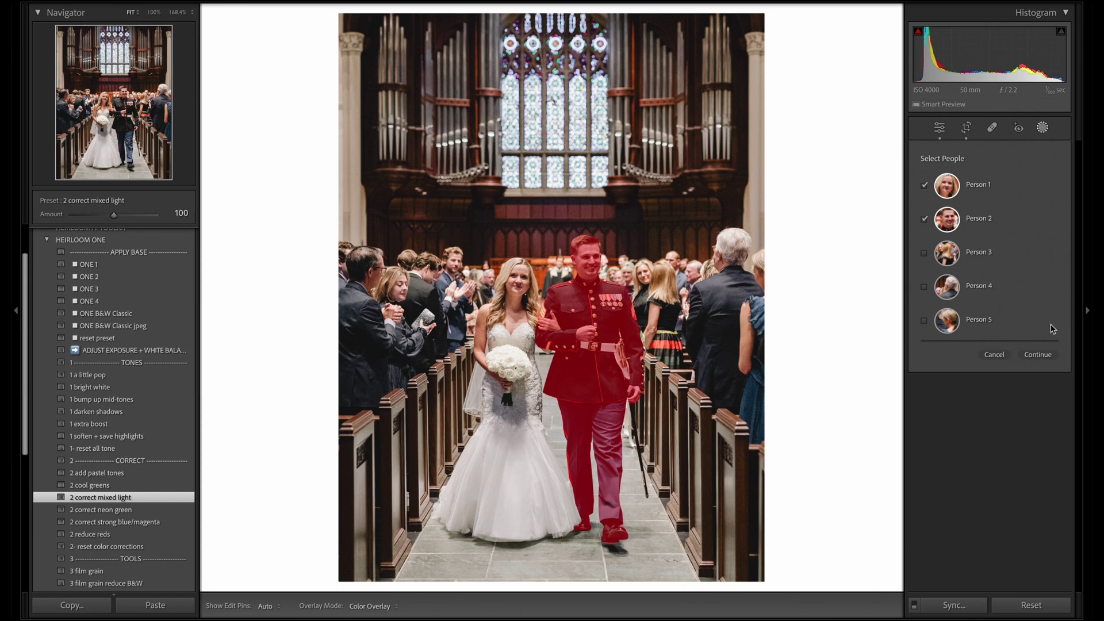
left_click(1038, 355)
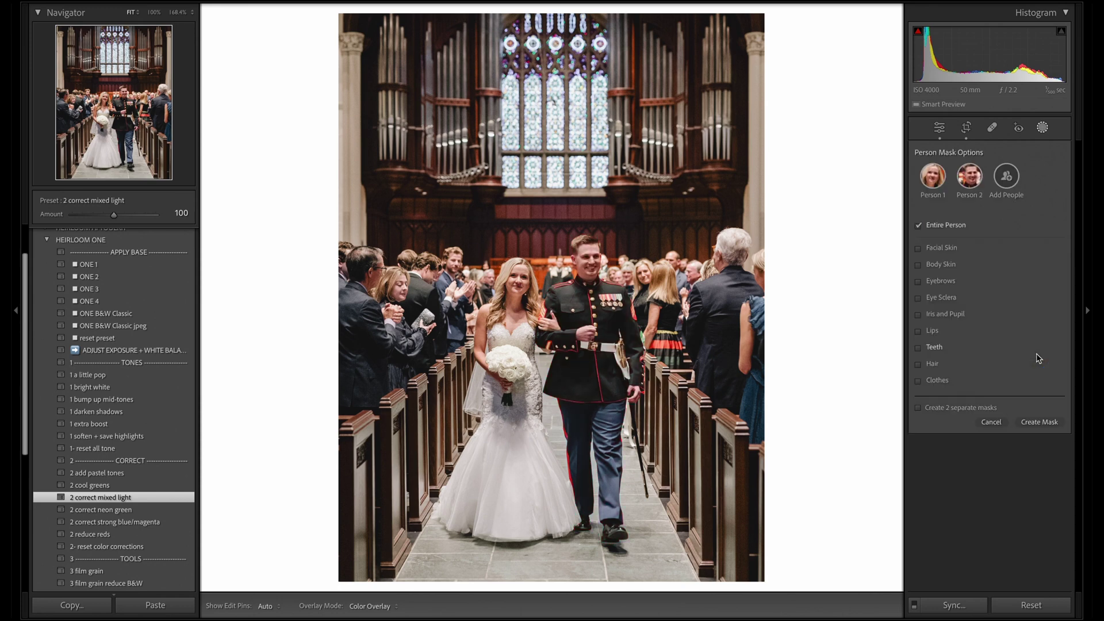
left_click(1047, 423)
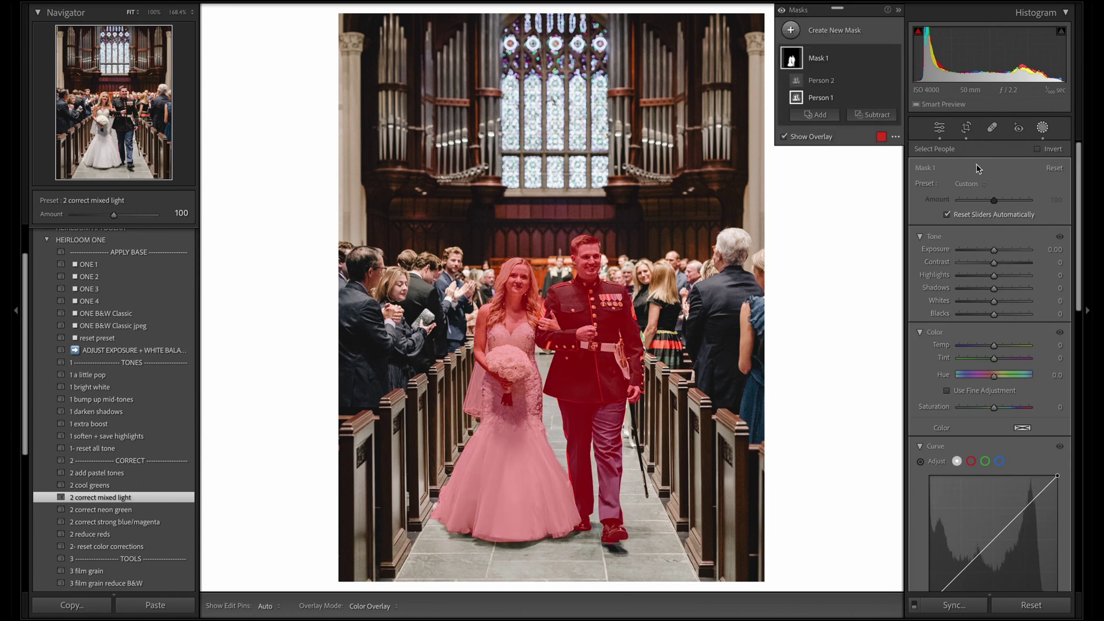
Set the couple mask's Contrast to -9, Highlights -16, Shadows 23, Whites 14 and Blacks -7, and compare it off and on
left_click_drag(994, 289, 991, 320)
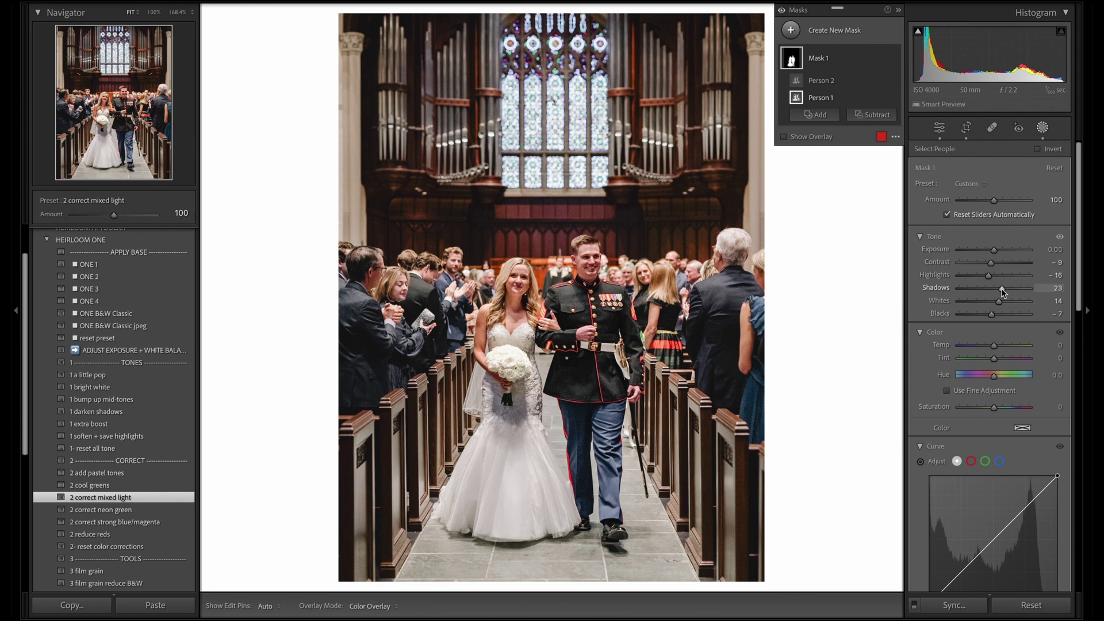
left_click(894, 58)
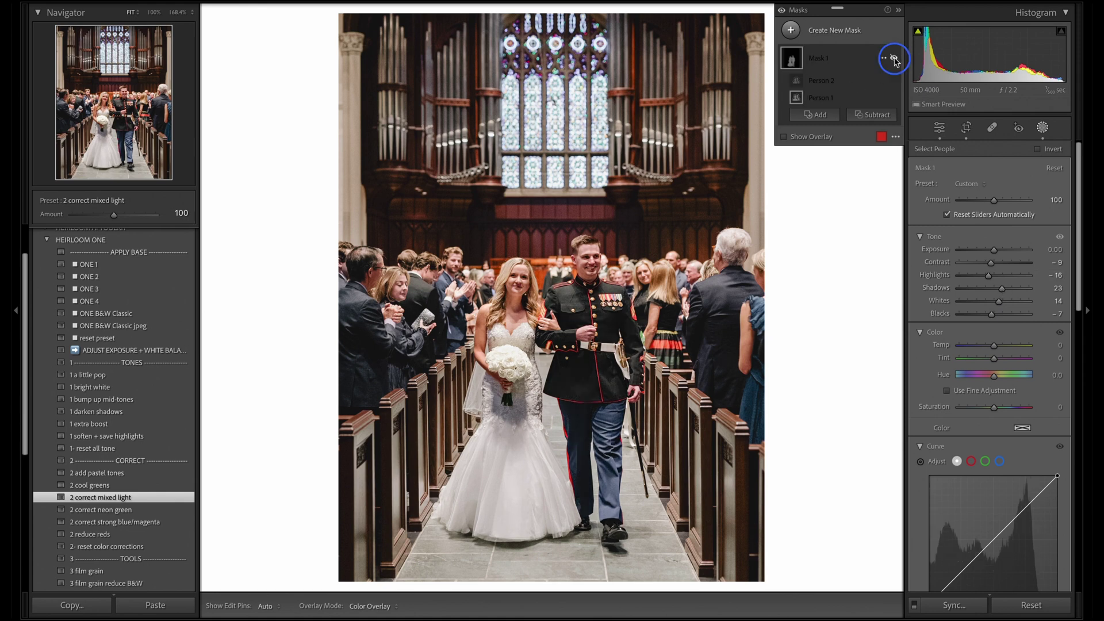
left_click(895, 58)
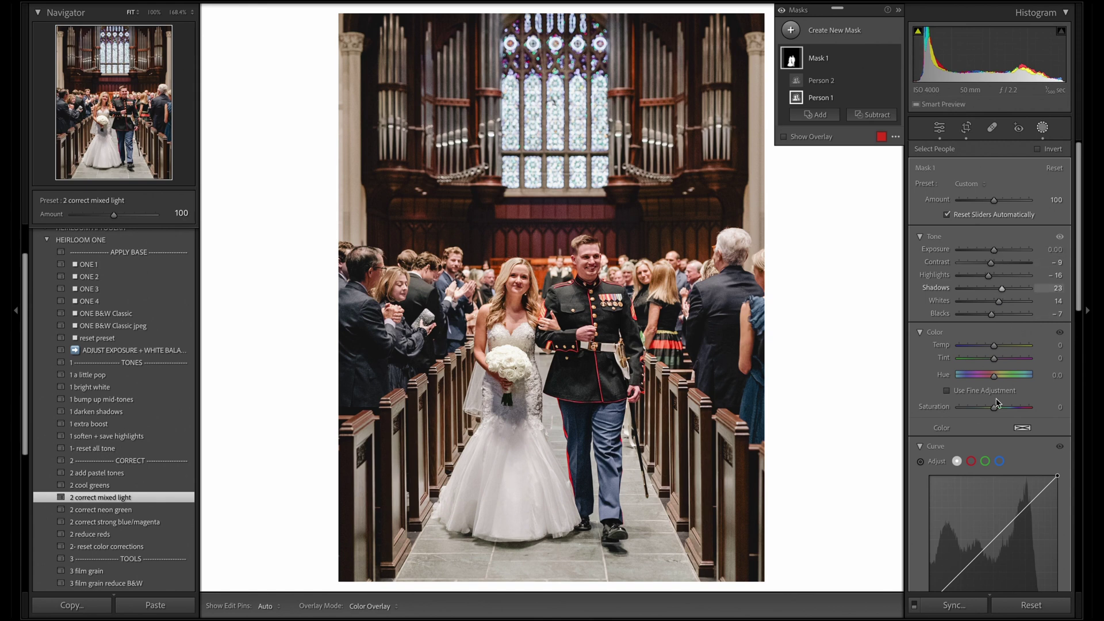
Brighten the couple mask's curve with a midtone point at 129/139 and a highlight point at 212/215
scroll(995, 477, "down", 3)
left_click(995, 453)
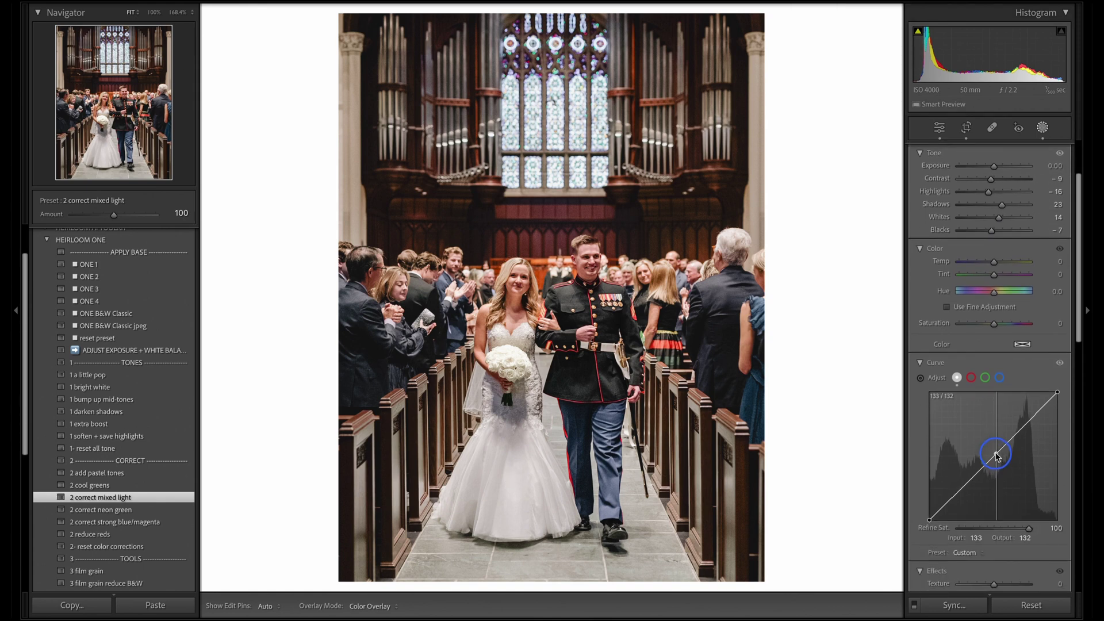
left_click_drag(995, 453, 997, 450)
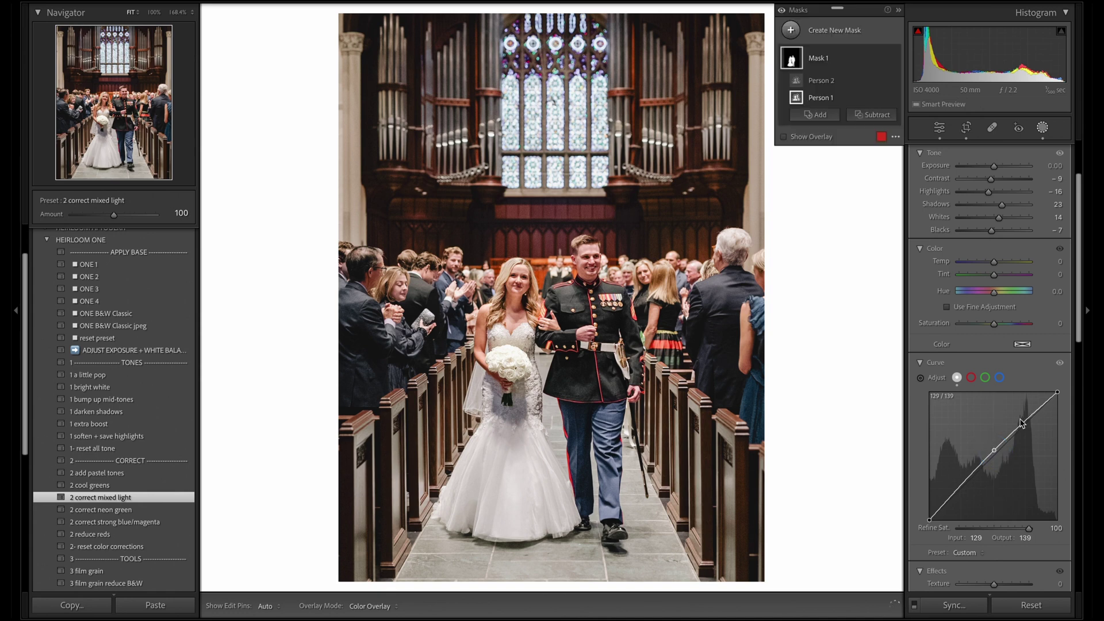
left_click(1036, 412)
left_click_drag(1037, 413, 1037, 413)
Set the couple mask's Noise reduction to 27 and Sharpness to -12, checking the couple close up
scroll(1010, 320, "down", 5)
scroll(1012, 321, "down", 2)
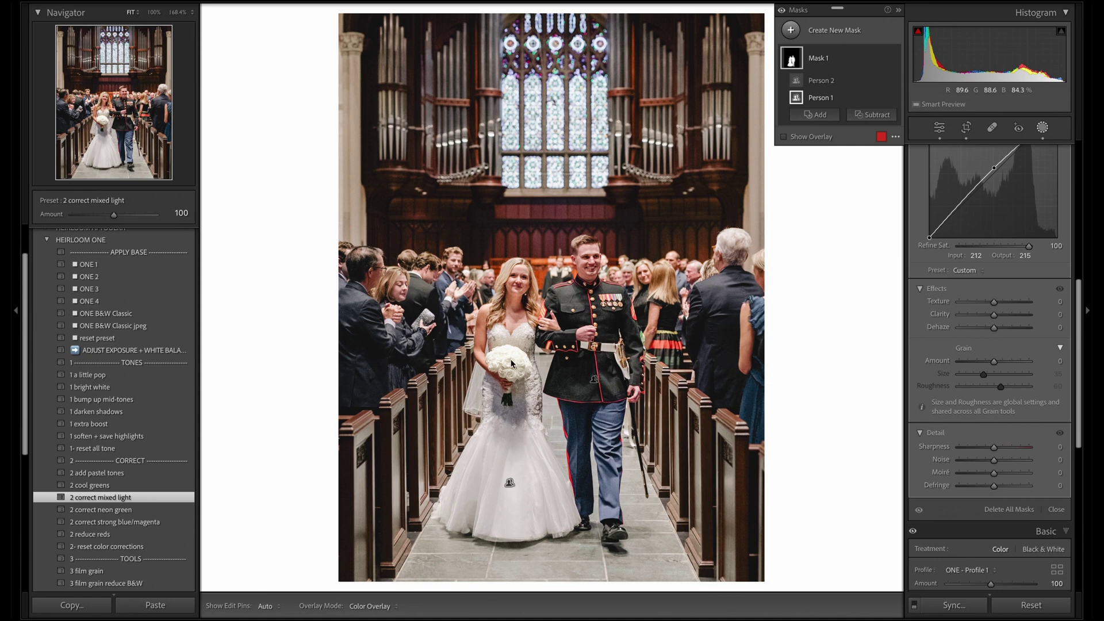
left_click_drag(993, 460, 1003, 463)
left_click(568, 328)
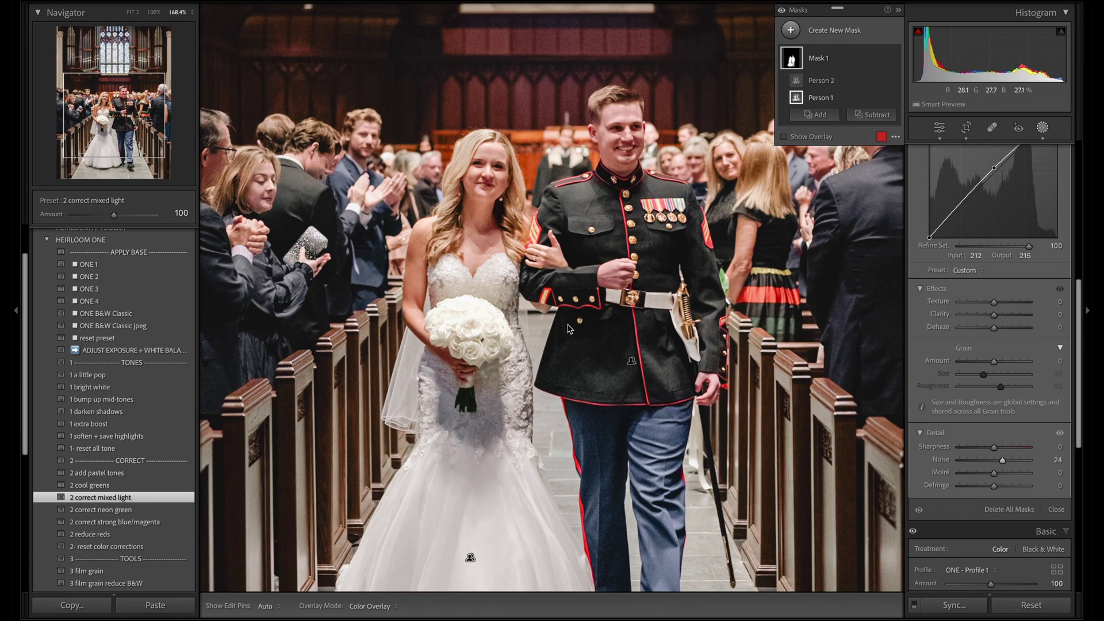
left_click_drag(1003, 463, 992, 453)
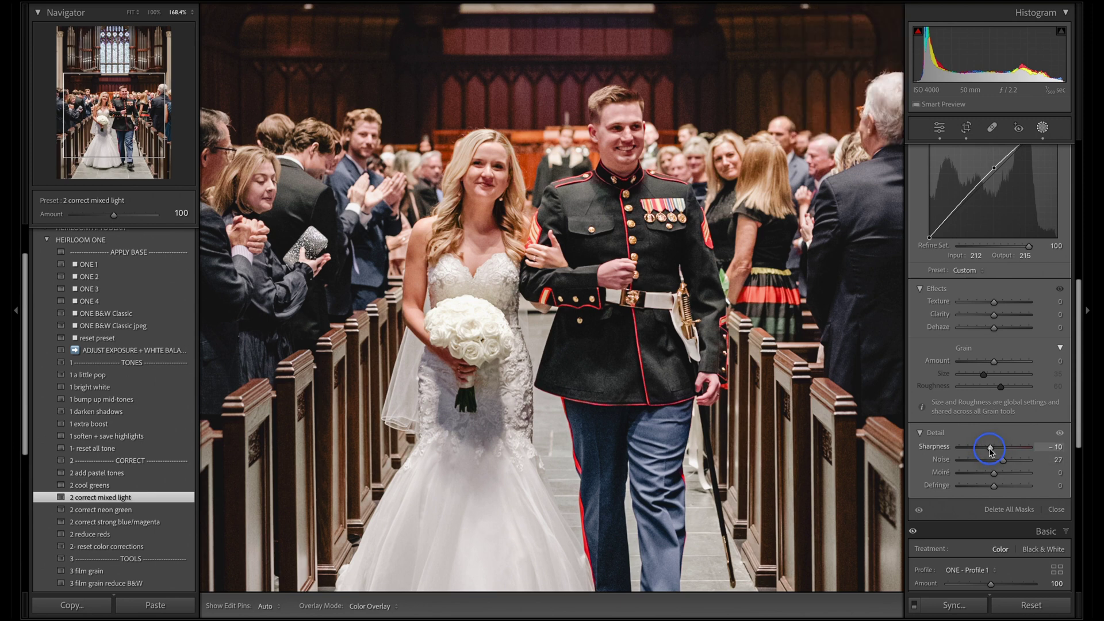
left_click_drag(990, 451, 990, 451)
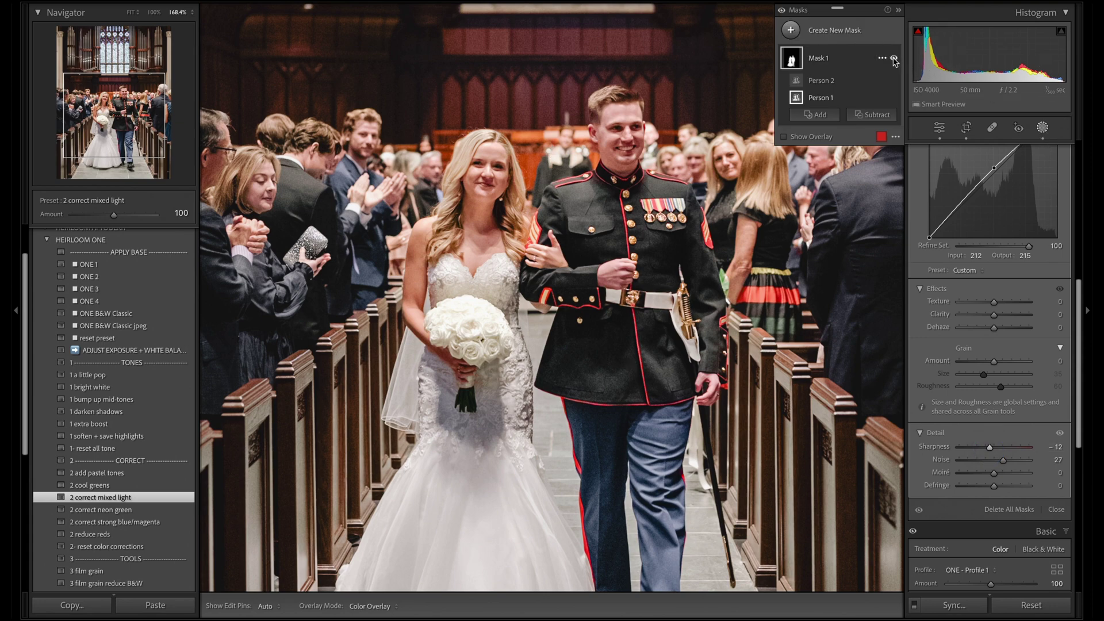
Compare the close-up of the couple with the mask off and on, and close masking
left_click(894, 58)
left_click(894, 58)
left_click(894, 59)
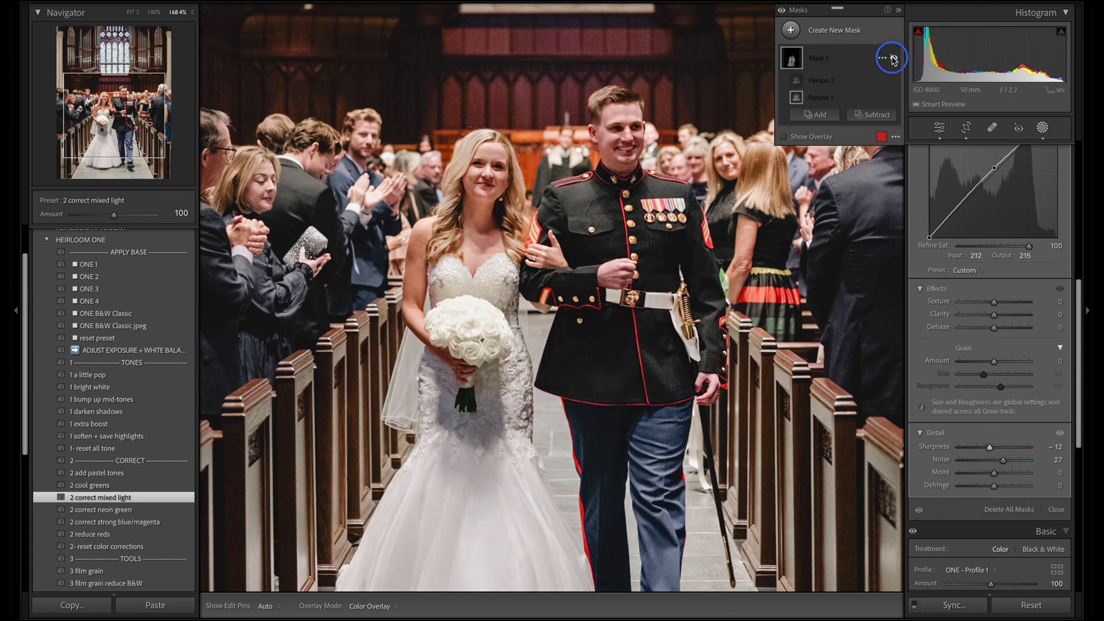
left_click(894, 59)
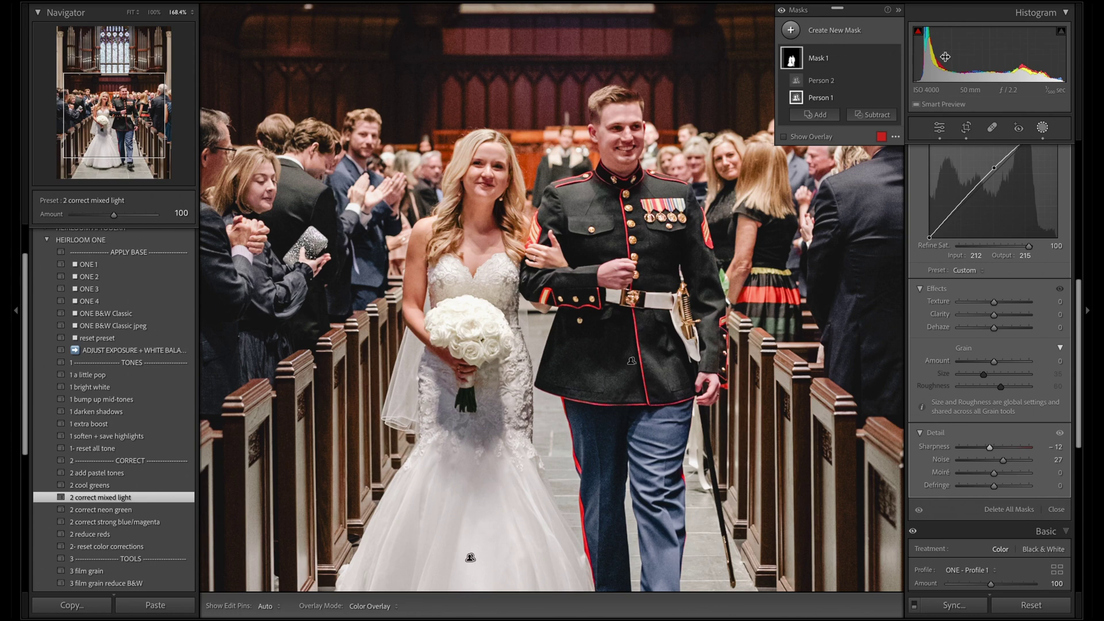
left_click(1042, 127)
key("z")
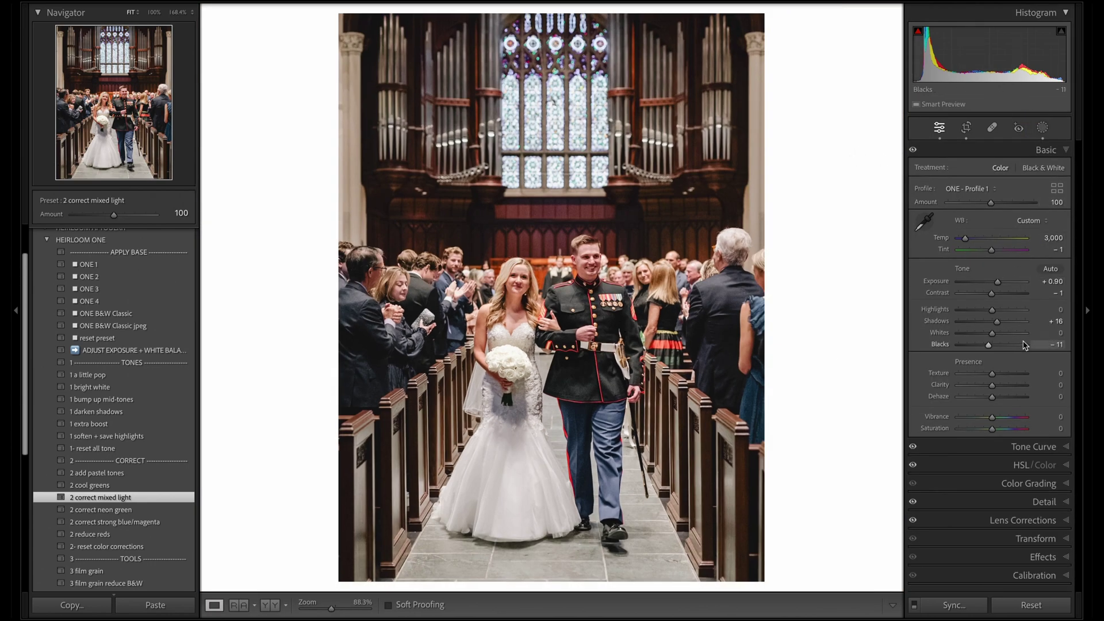
Set the whole photo's Exposure to +1.00, Highlights -20, Shadows +26 and Whites -5, and compare it with the unedited version
left_click_drag(998, 321, 1002, 321)
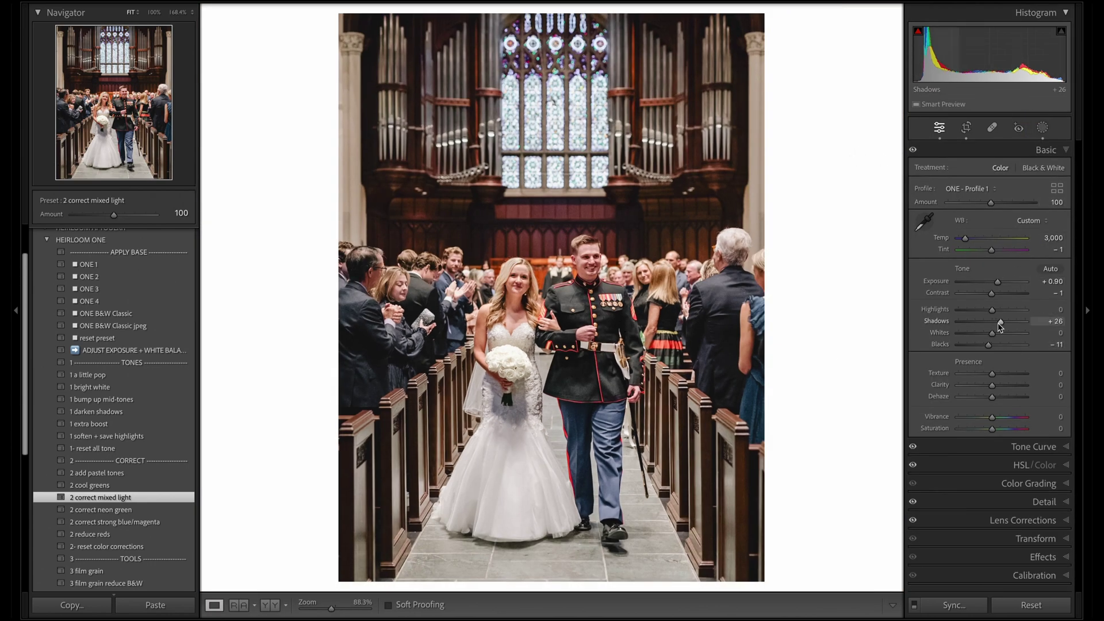
left_click_drag(1048, 281, 1049, 280)
mouse_move(1000, 321)
left_mouse_down()
mouse_move(982, 309)
mouse_move(990, 332)
mouse_move(1004, 324)
left_mouse_up()
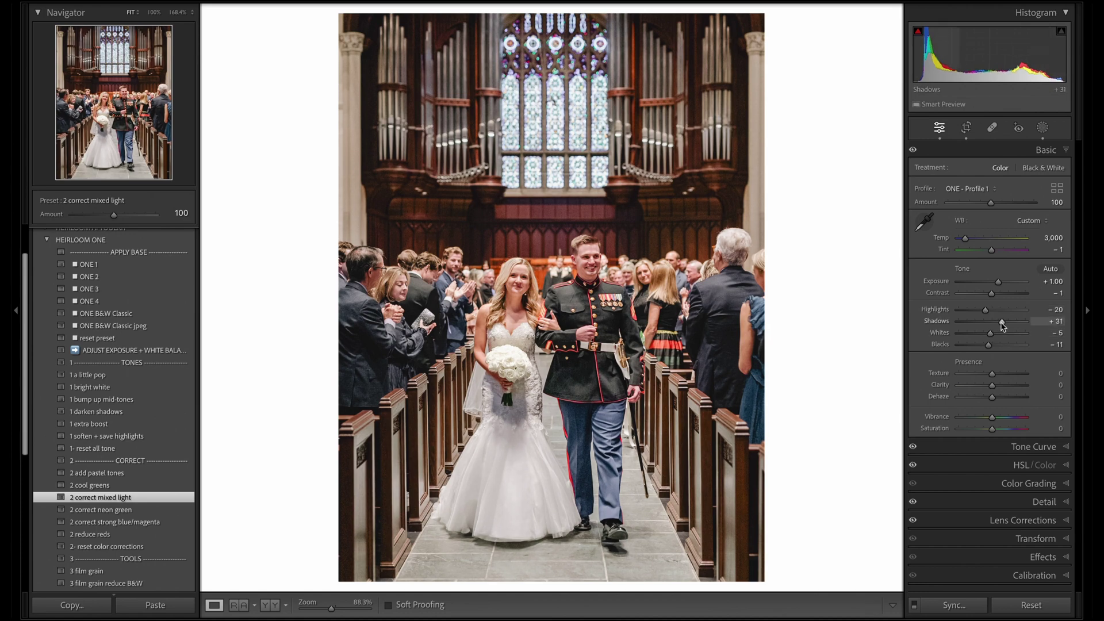
key("backslash")
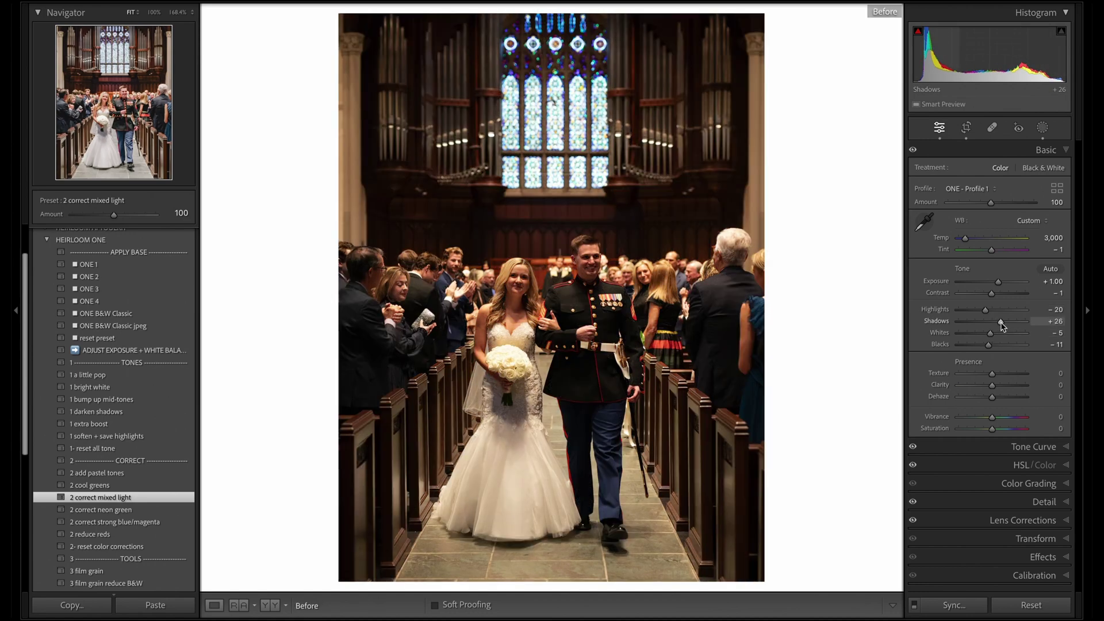
key("backslash")
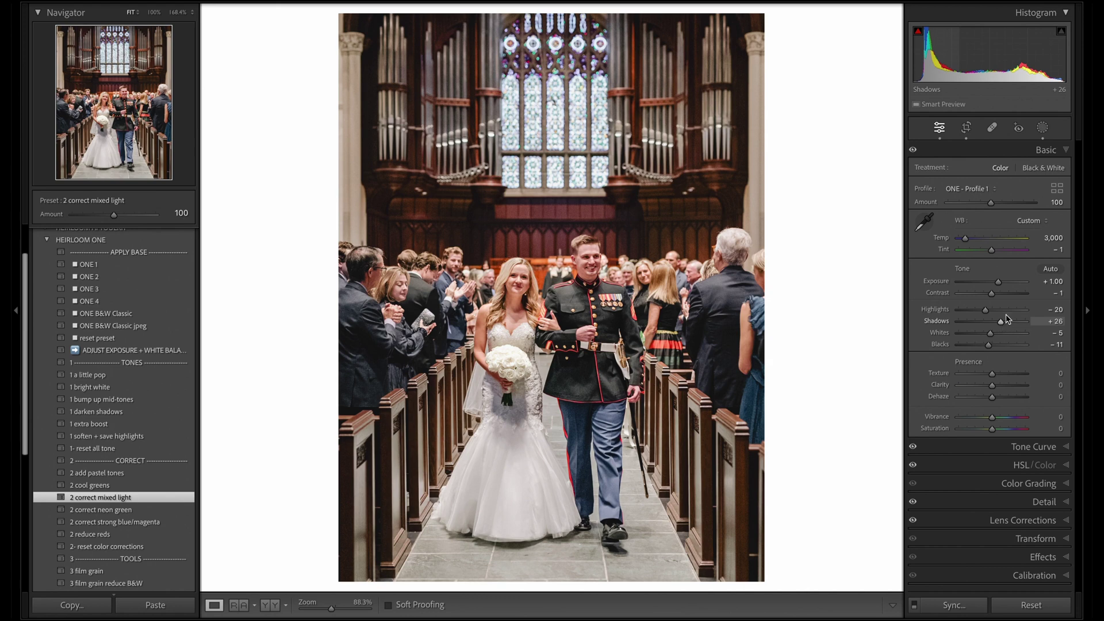
Refine the church photo with Temp 2,950, Tint -3 and Whites -10
left_click_drag(1057, 249, 1046, 235)
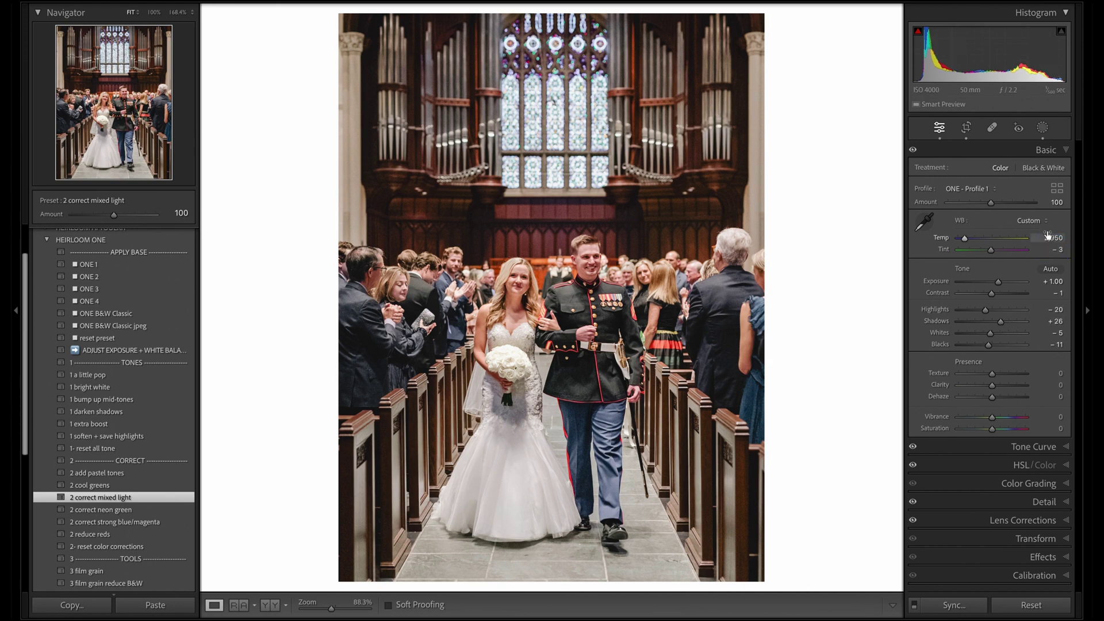
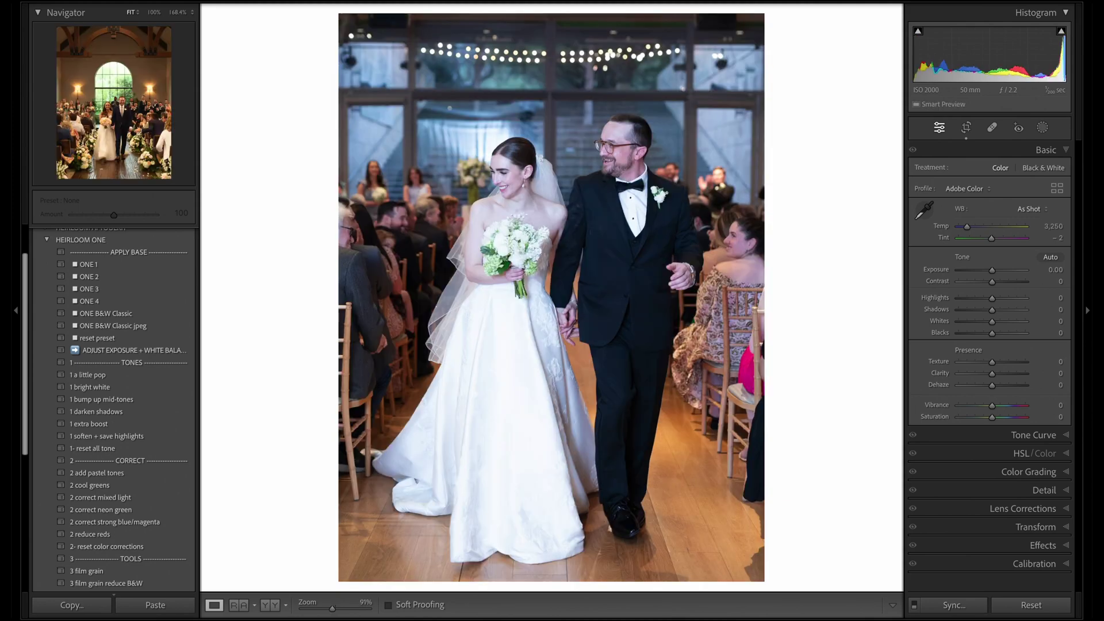
left_click(101, 498)
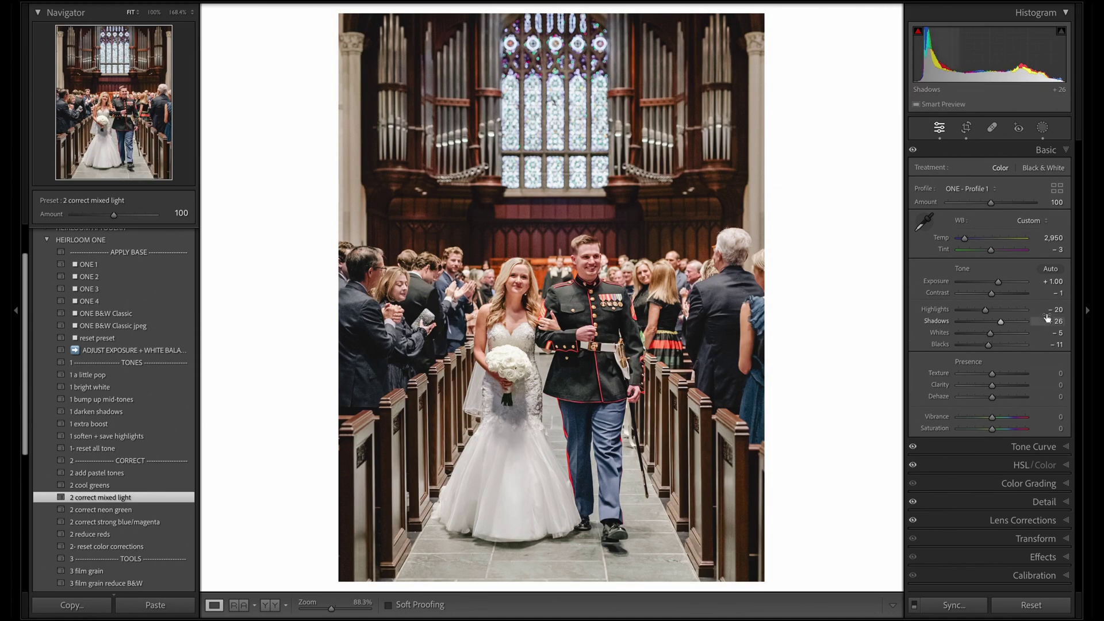
left_click_drag(990, 335, 988, 336)
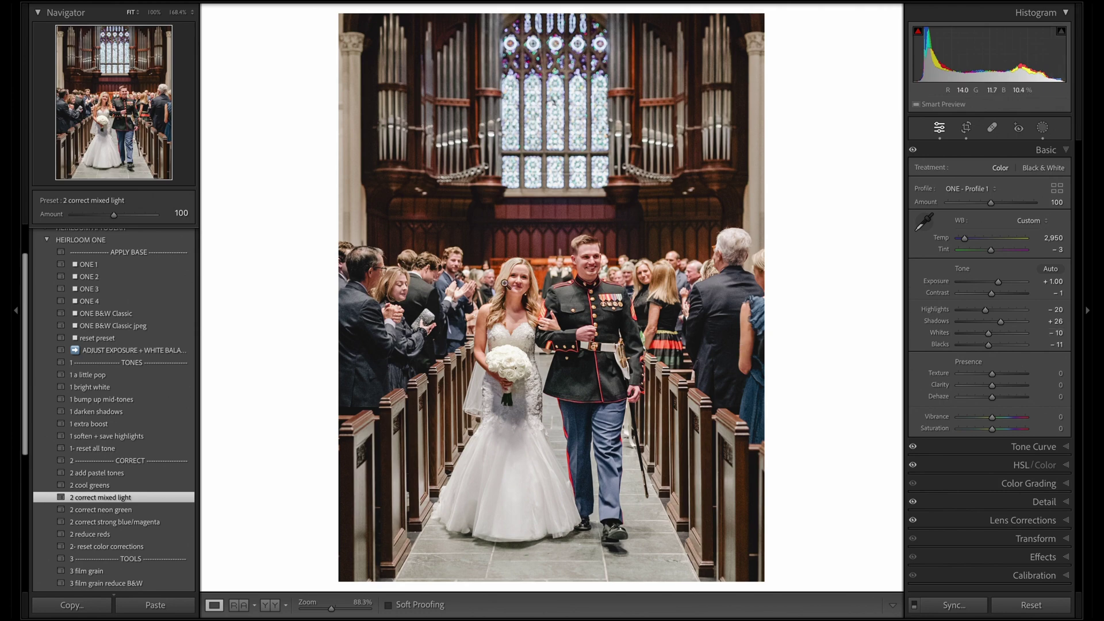
Compare the edited church aisle photo with its unedited version
key("backslash")
key("backslash")
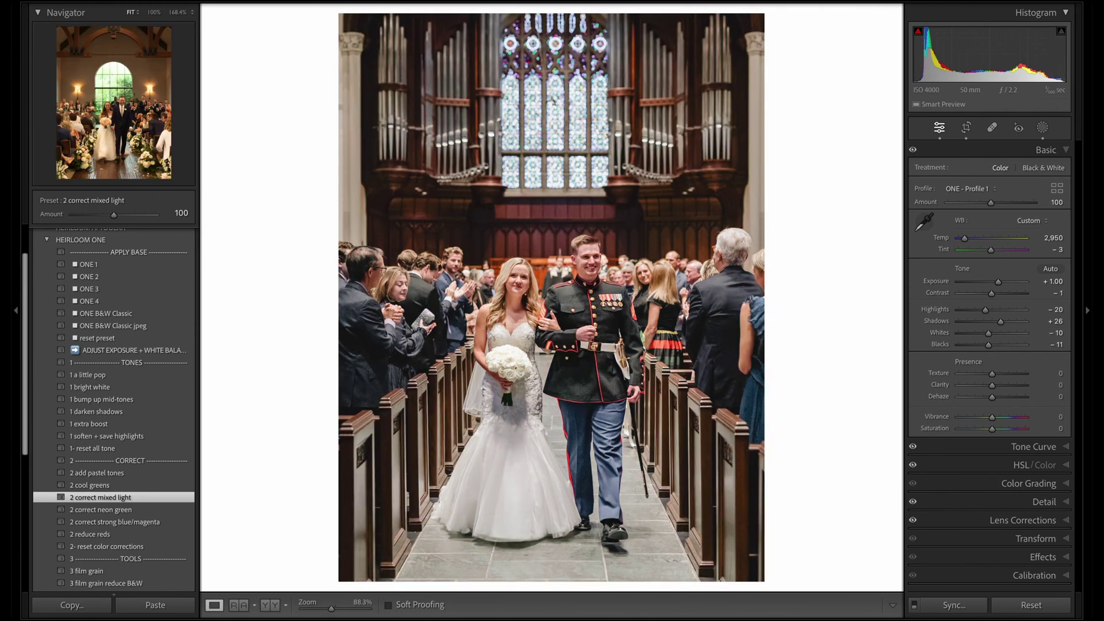
Reset the arched-window ceremony photo with the reset preset and set its Exposure to +0.50
left_click(97, 337)
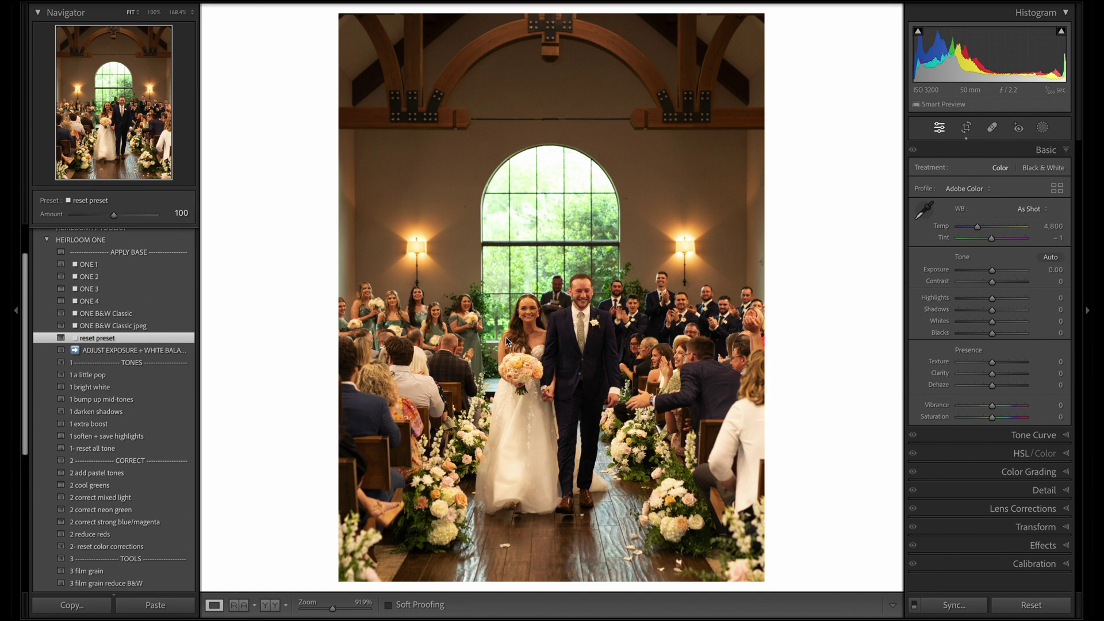
left_click_drag(1013, 261, 1050, 268)
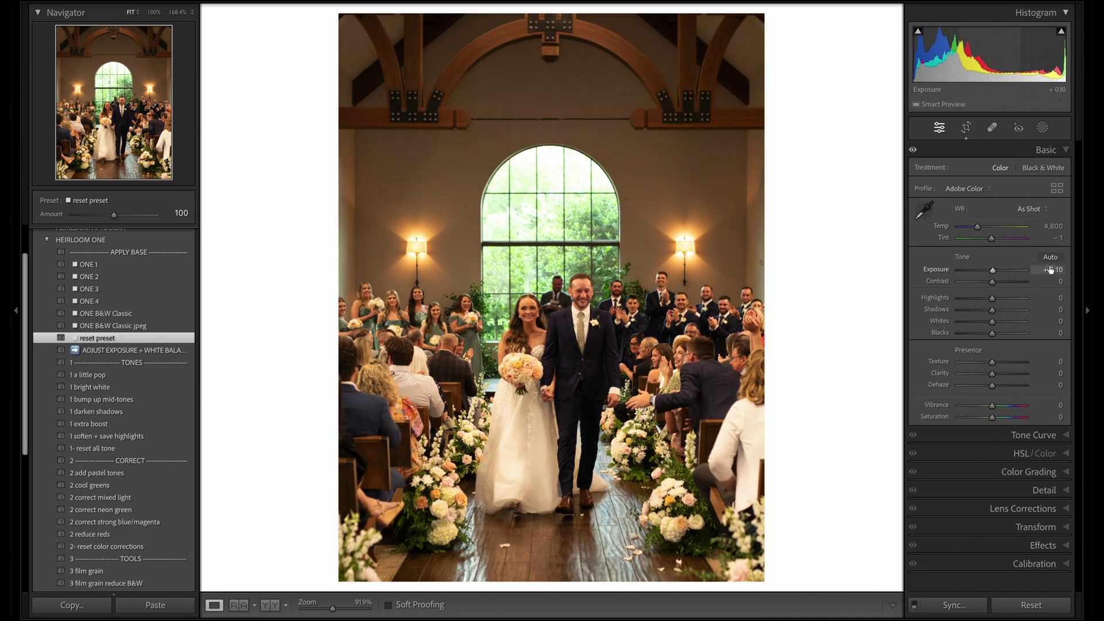
scroll(1050, 268, "up", 3)
scroll(1051, 265, "up", 1)
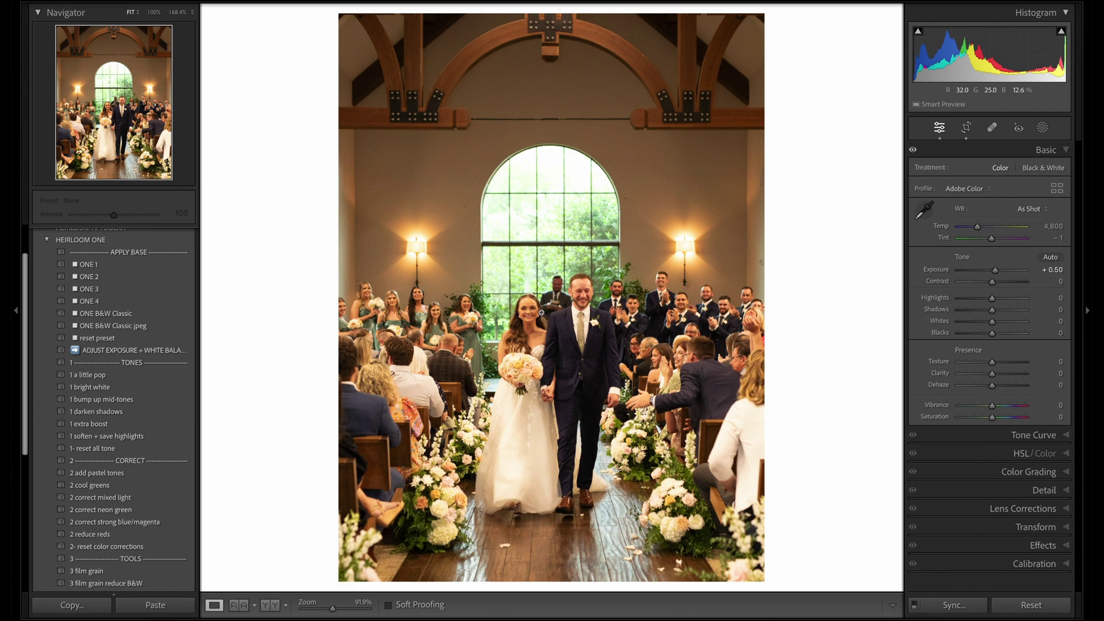
key("Right")
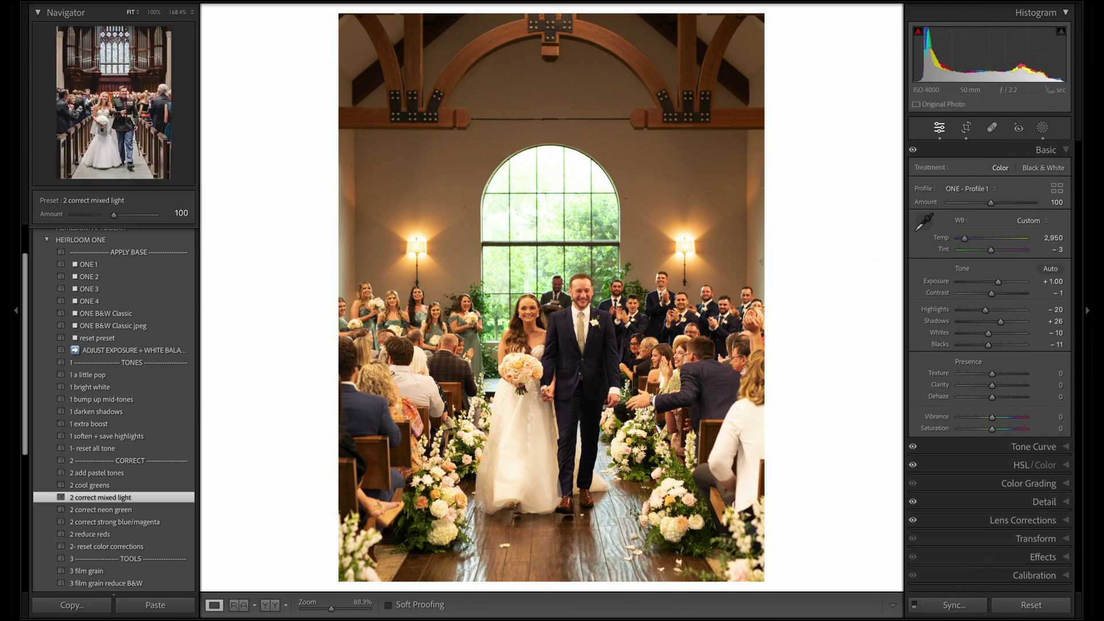
key("Left")
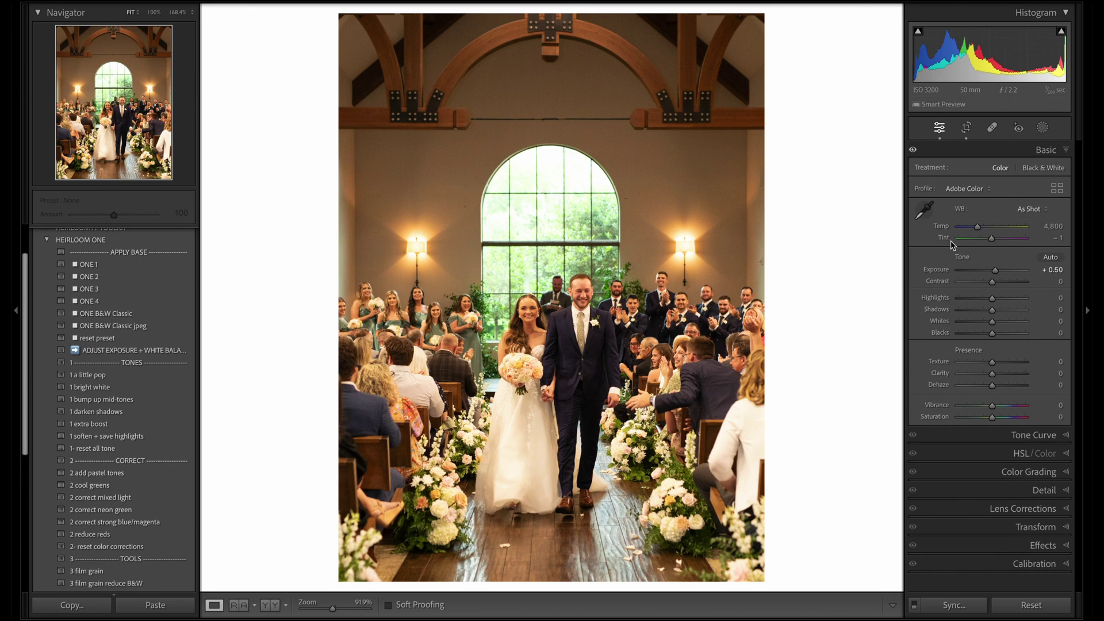
Cool the arched-window photo's white balance to Temp 3,700 and check the couple close up
left_click_drag(1059, 225, 1056, 227)
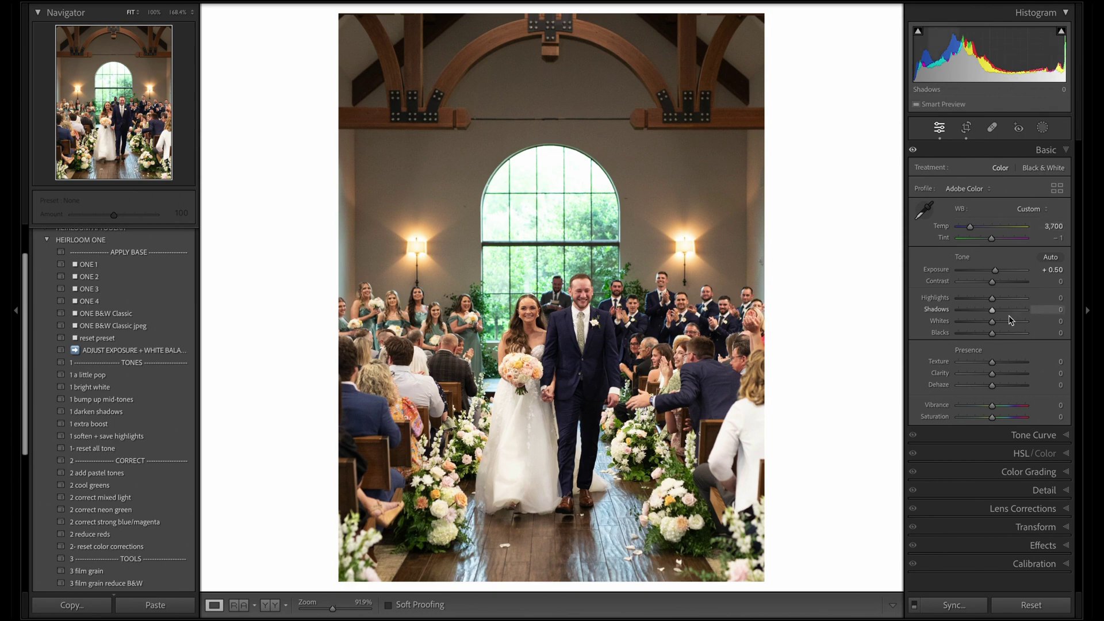
key("z")
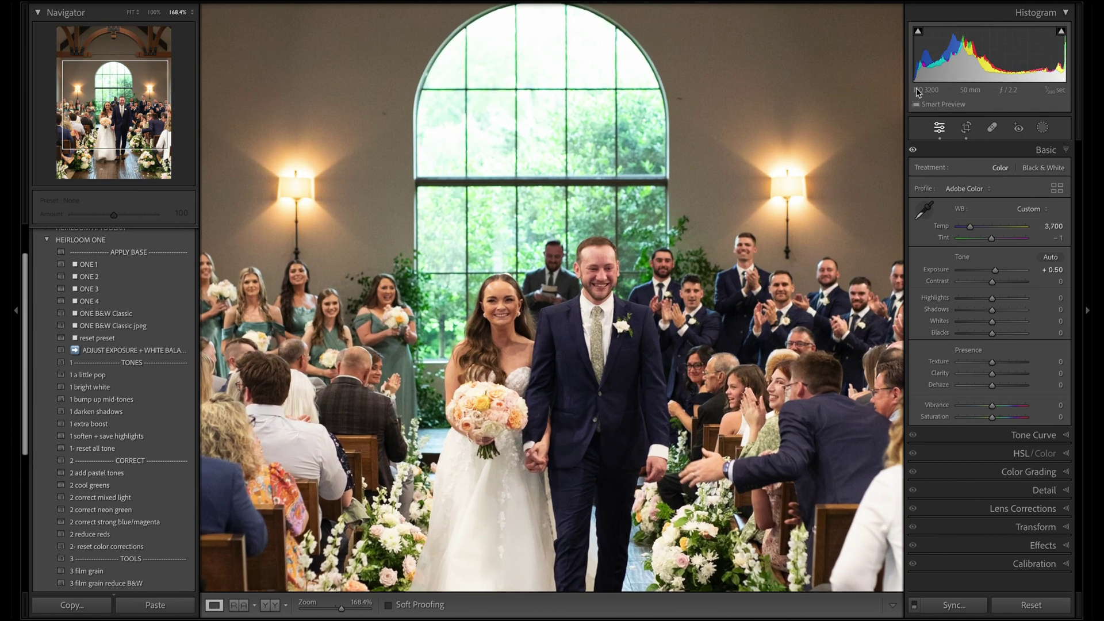
key("z")
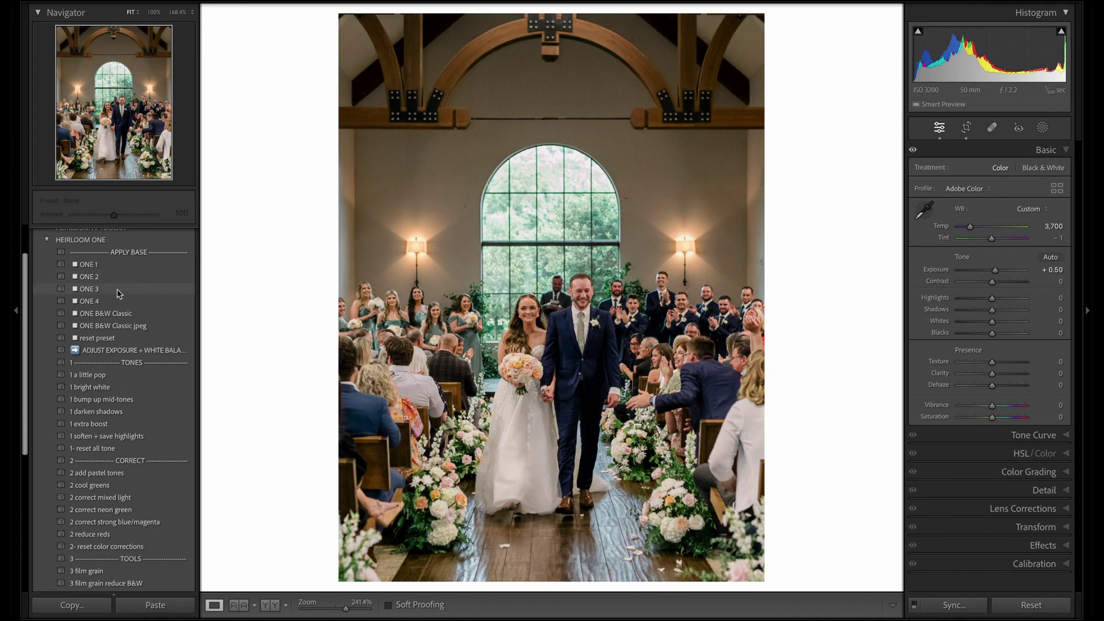
Apply the ONE 2 base preset with Exposure +0.80, plus the 1 a little pop preset at amount 64
left_click(120, 278)
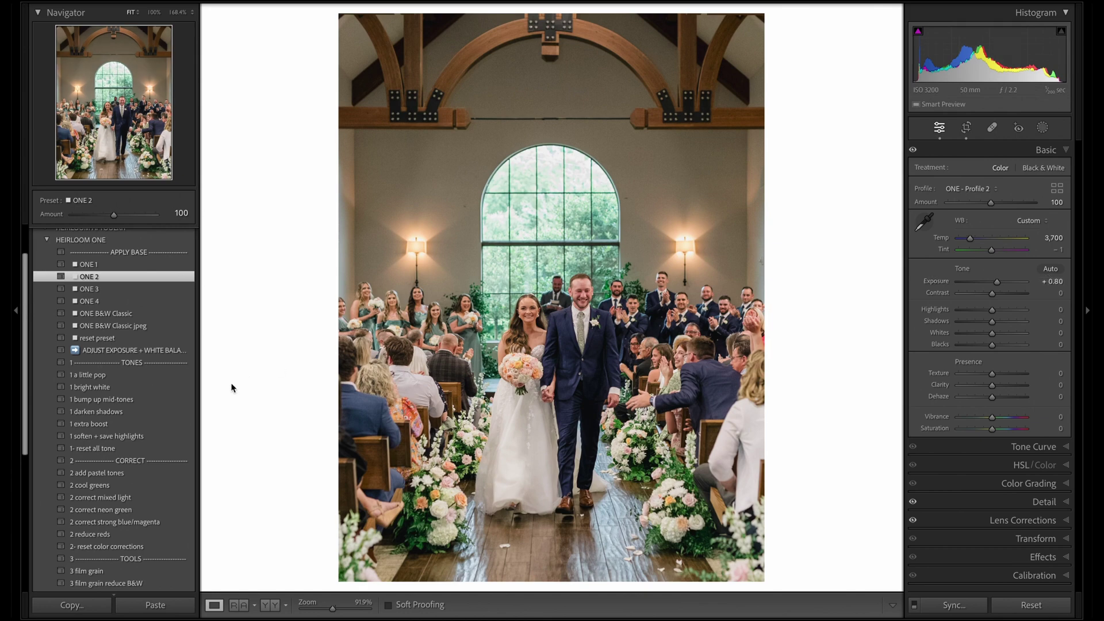
left_click(91, 380)
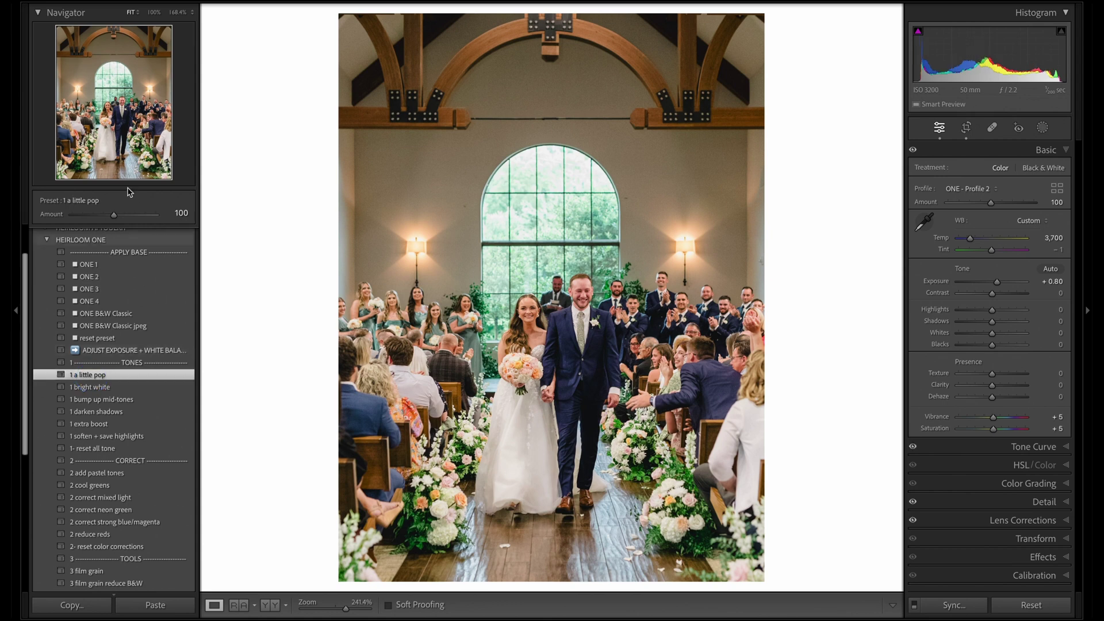
left_click_drag(113, 215, 100, 218)
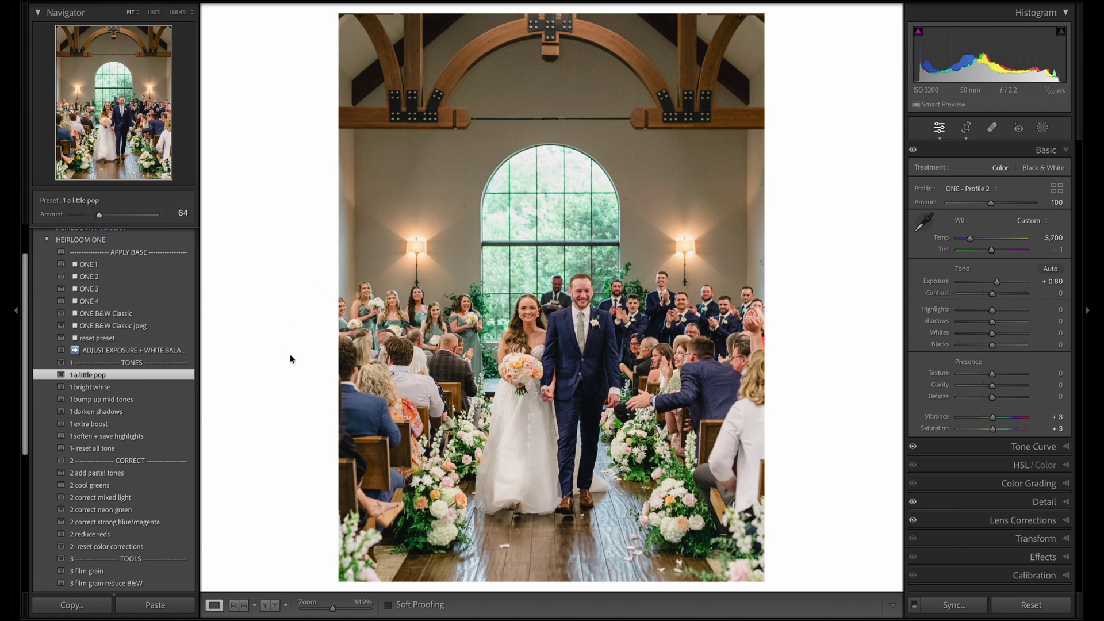
Set the photo's Luminance noise reduction to 20 while checking the couple close up
left_click(601, 353)
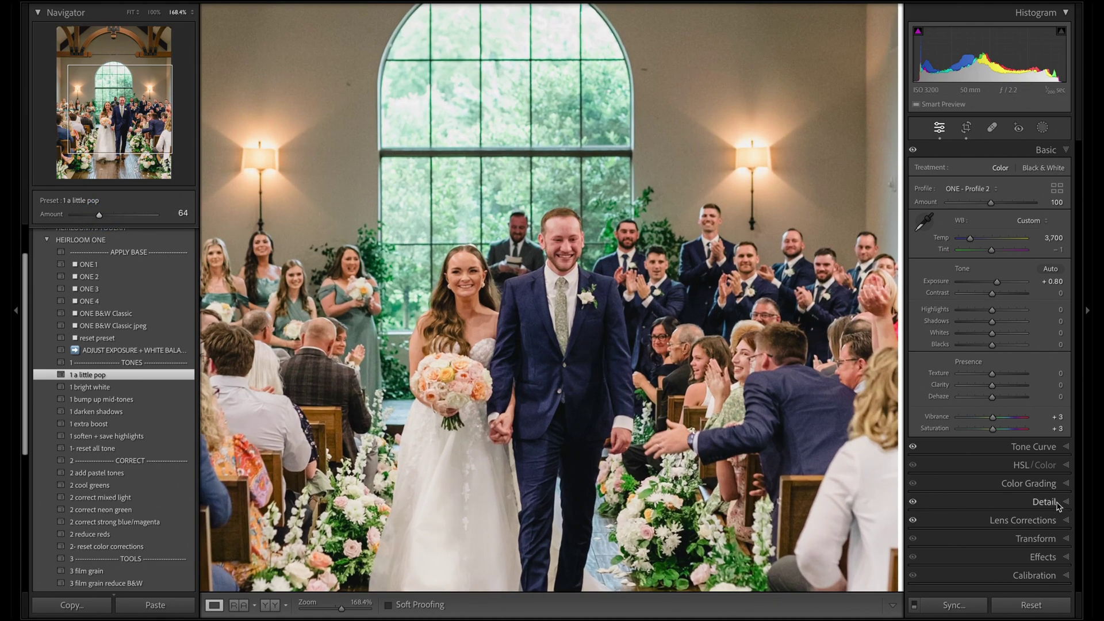
left_click(1031, 509)
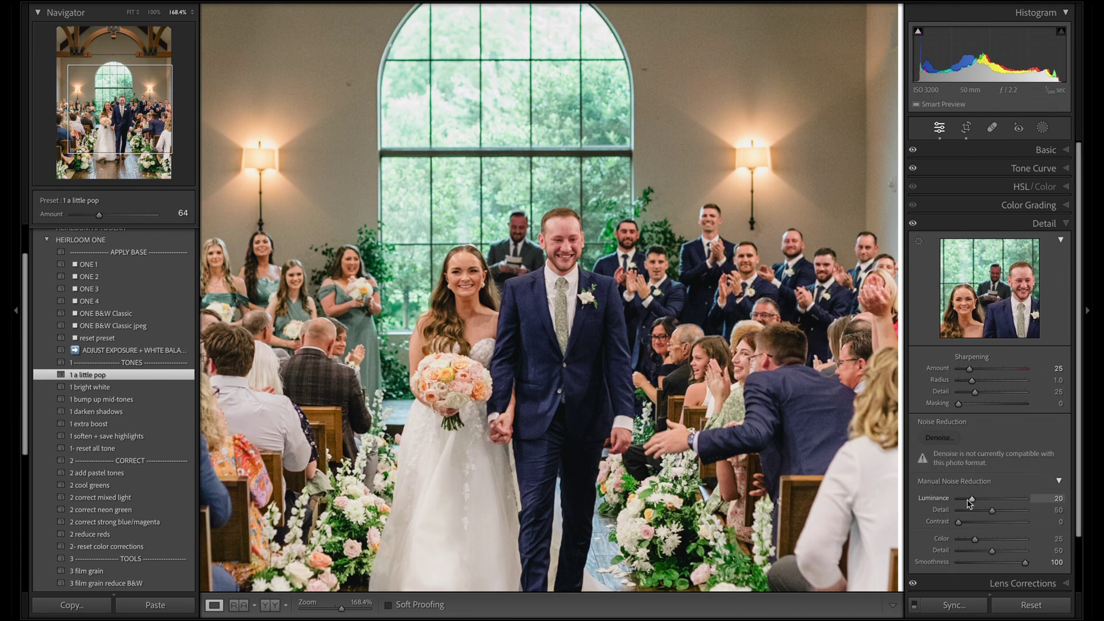
left_click(297, 443)
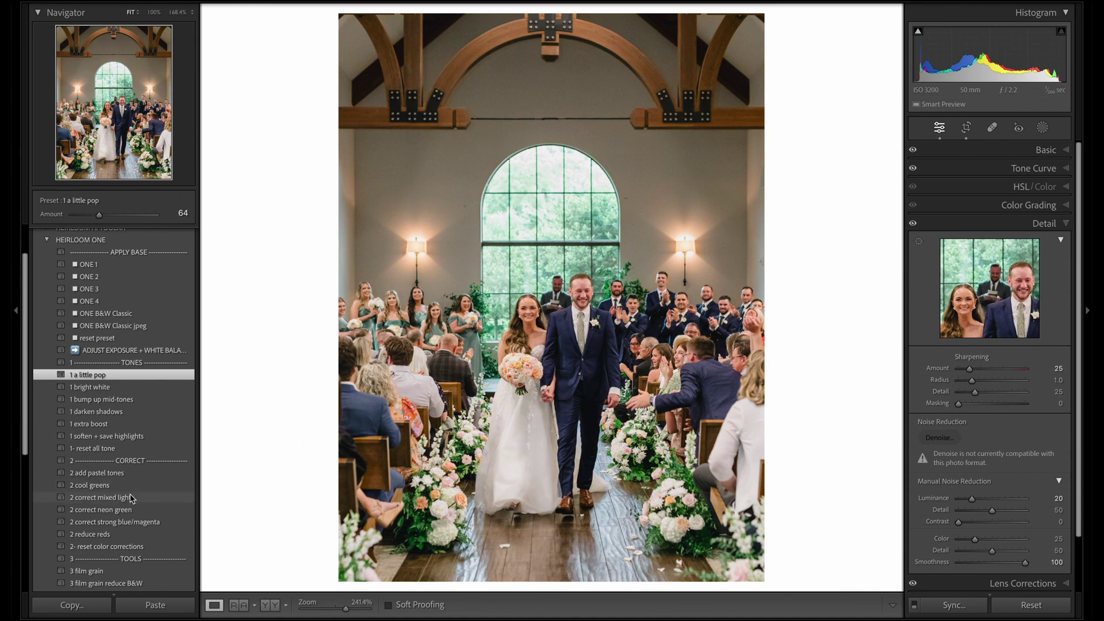
Reduce the photo's HSL Saturation to -3 for Orange and -15 for Yellow
left_click(1044, 150)
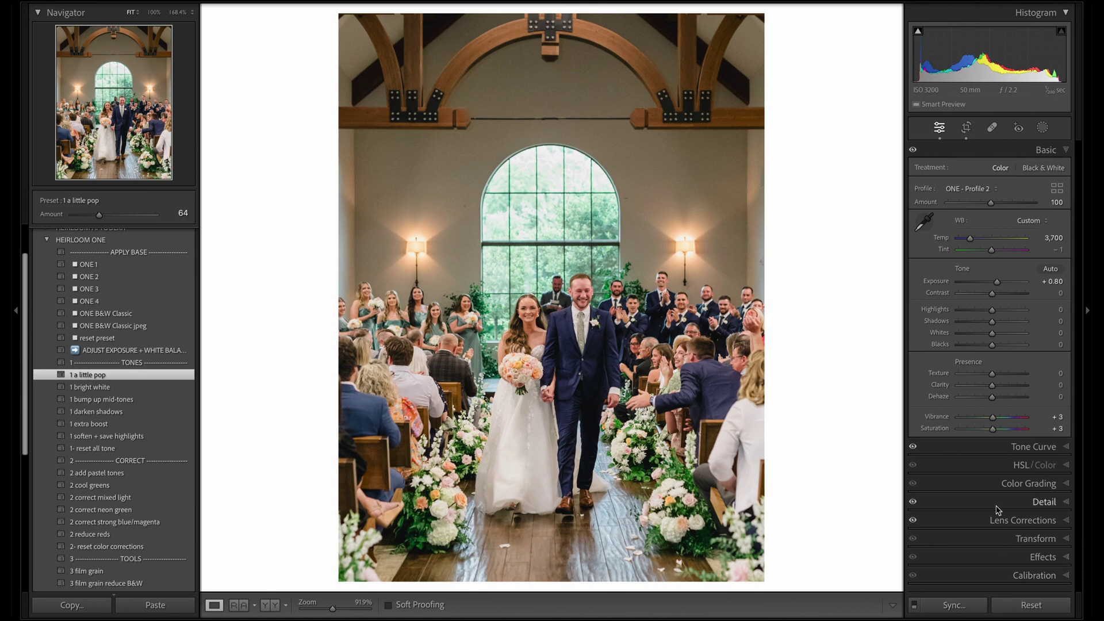
left_click(969, 465)
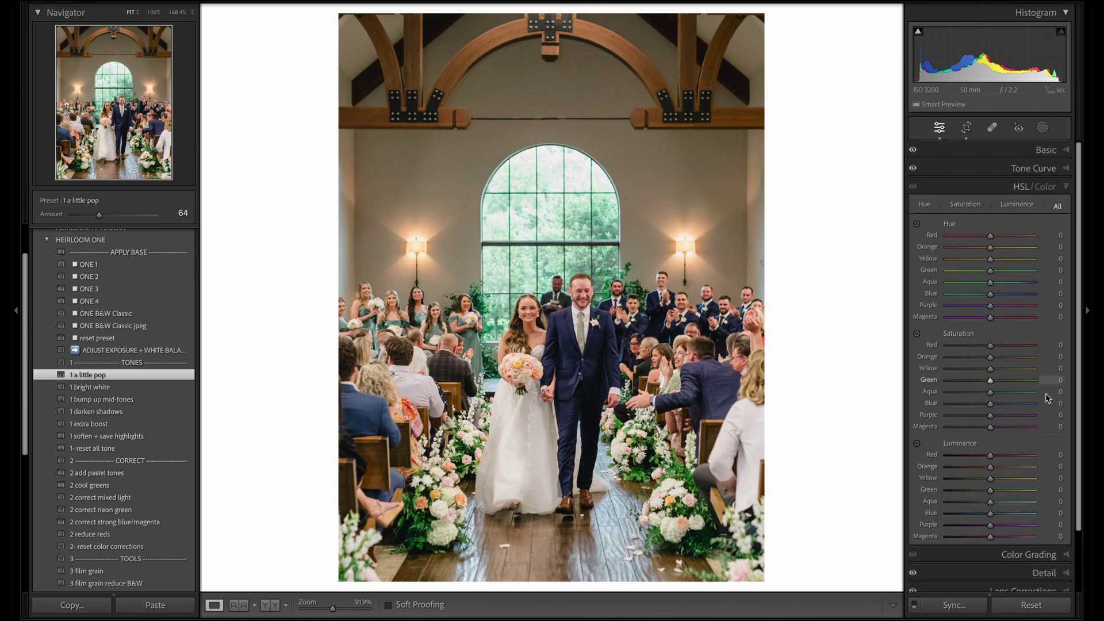
left_click_drag(991, 373, 990, 358)
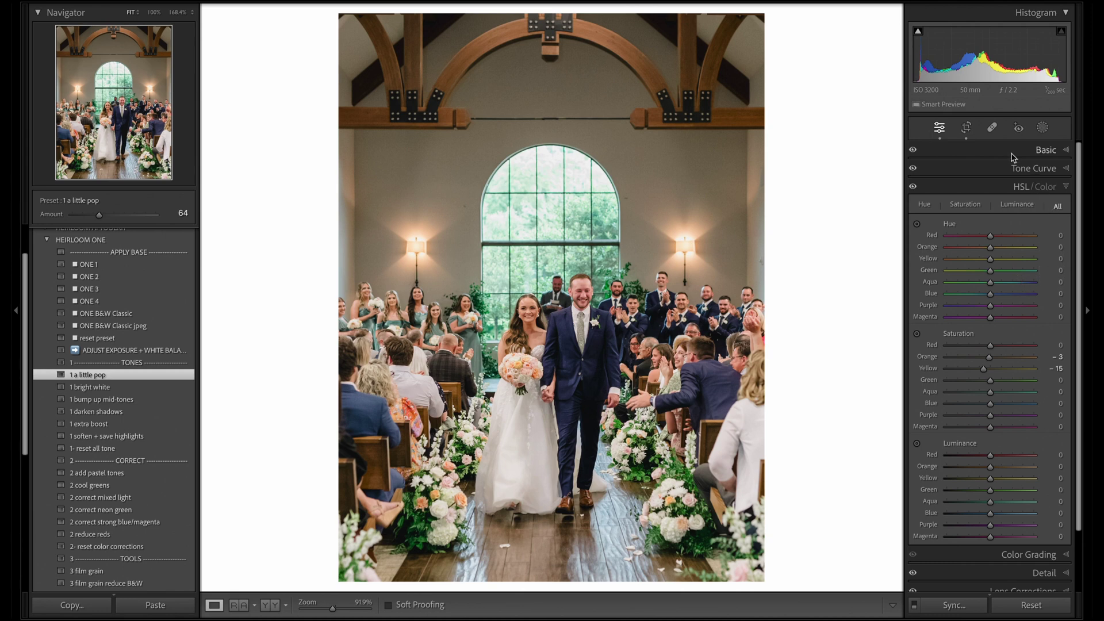
Create an Objects mask over the arched window behind the couple, using a selection brush of size 31
scroll(1013, 158, "down", 1)
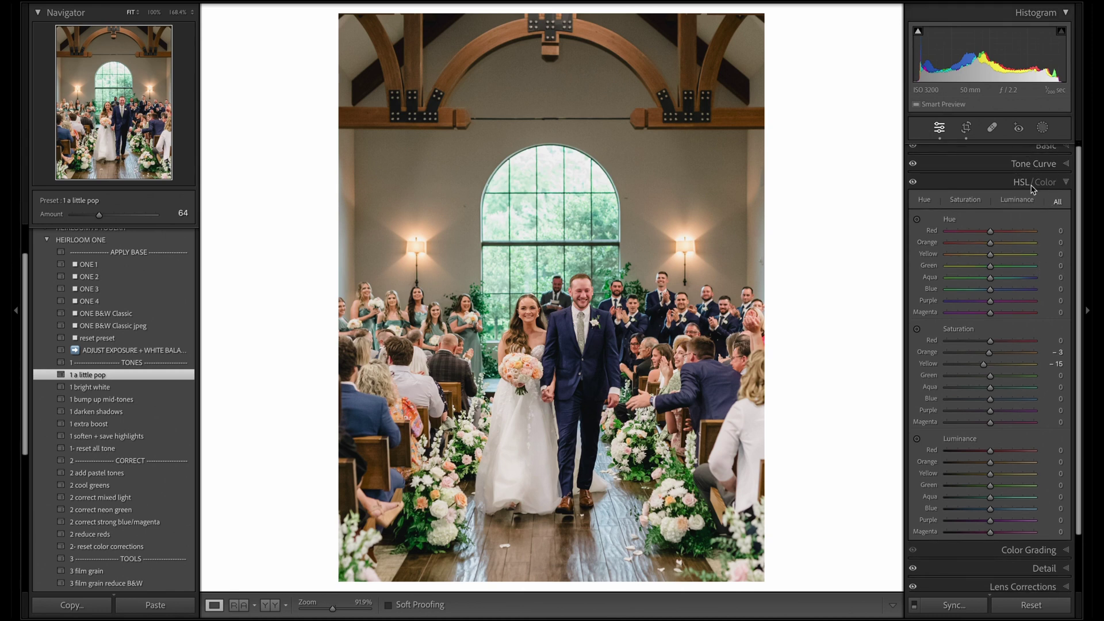
left_click(1044, 126)
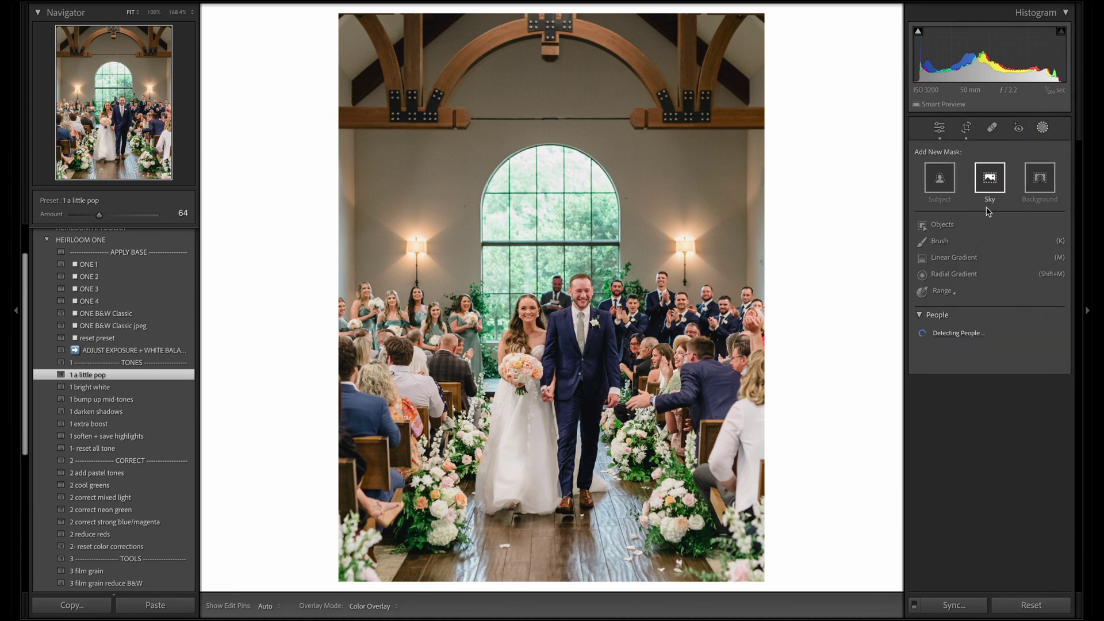
left_click(939, 226)
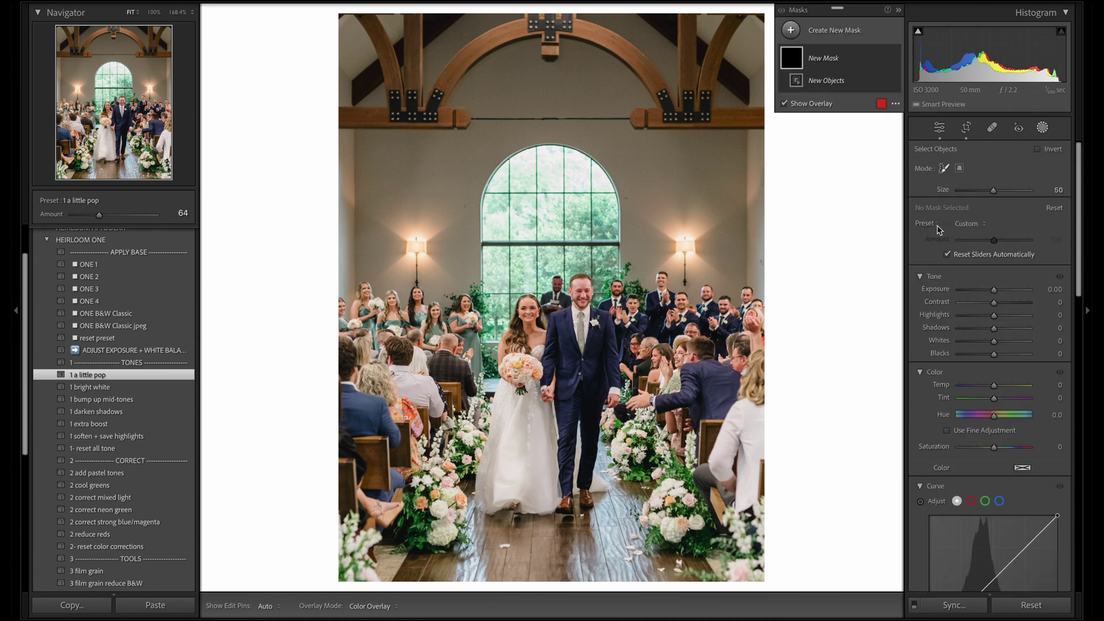
scroll(531, 190, "down", 5)
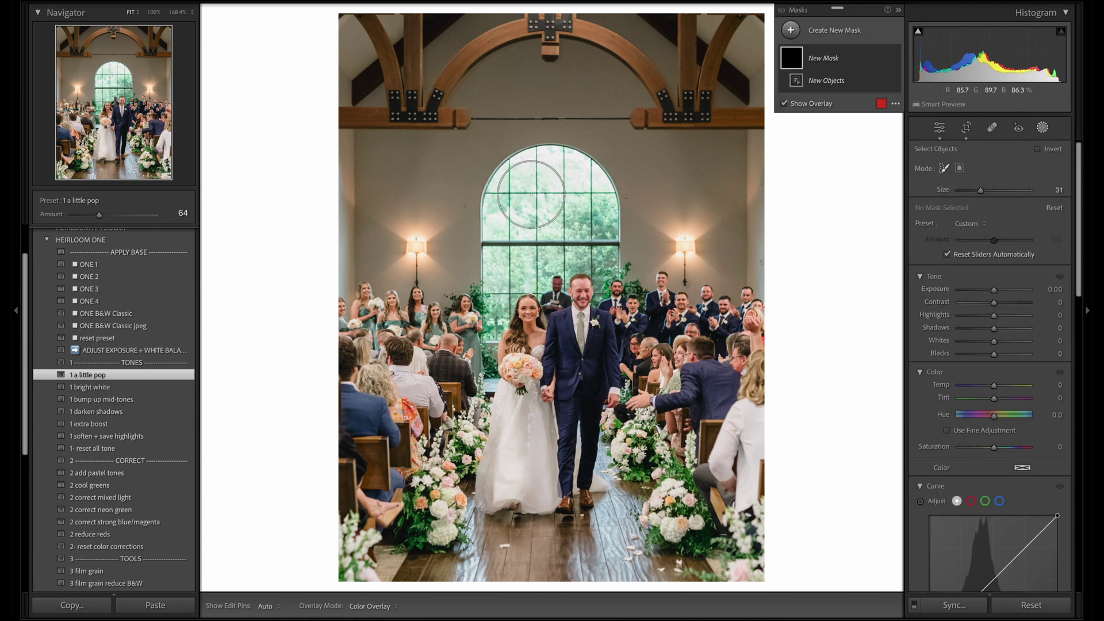
mouse_move(593, 249)
left_mouse_down()
mouse_move(588, 209)
mouse_move(547, 172)
mouse_move(512, 194)
mouse_move(501, 282)
mouse_move(545, 203)
mouse_move(540, 251)
left_mouse_up()
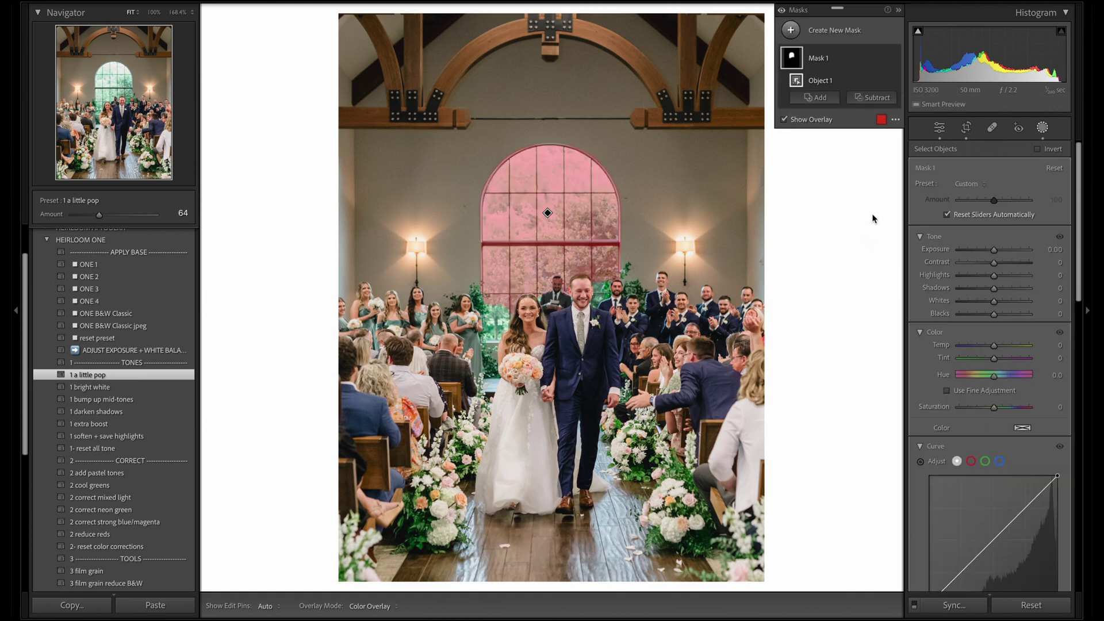
Subtract the man standing in front of the window from the mask with a size 2.0 brush
left_click(873, 98)
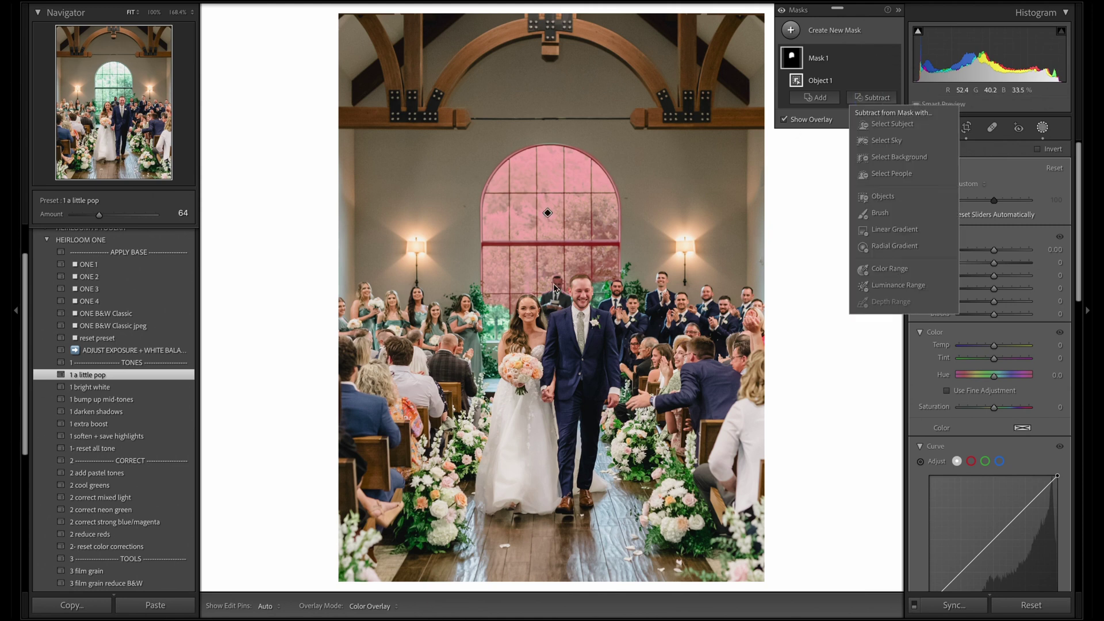
left_click(880, 212)
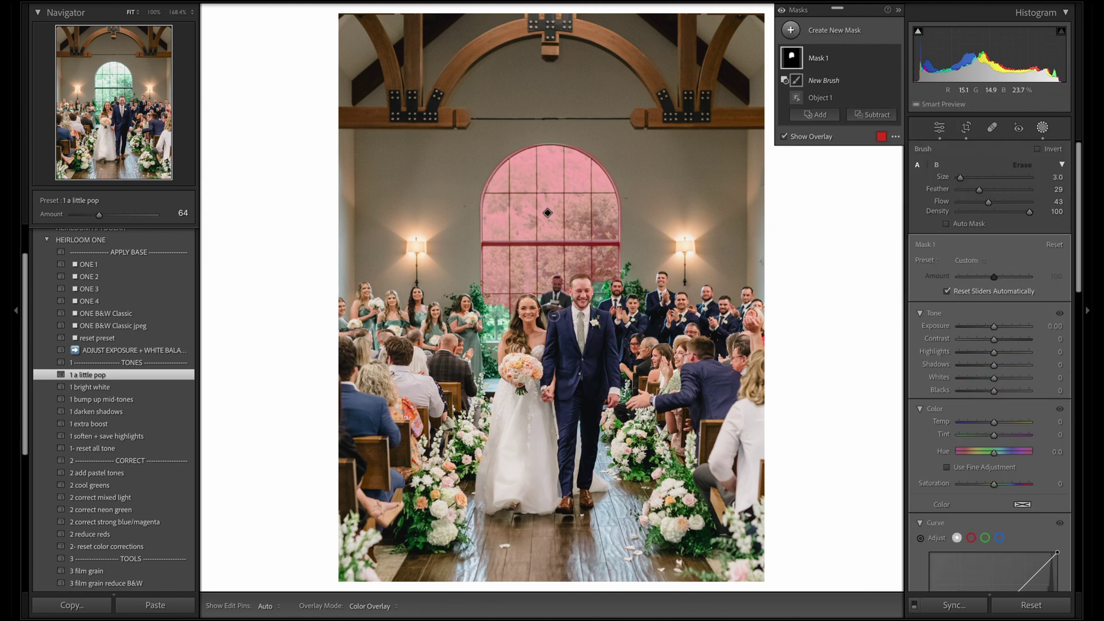
key("h")
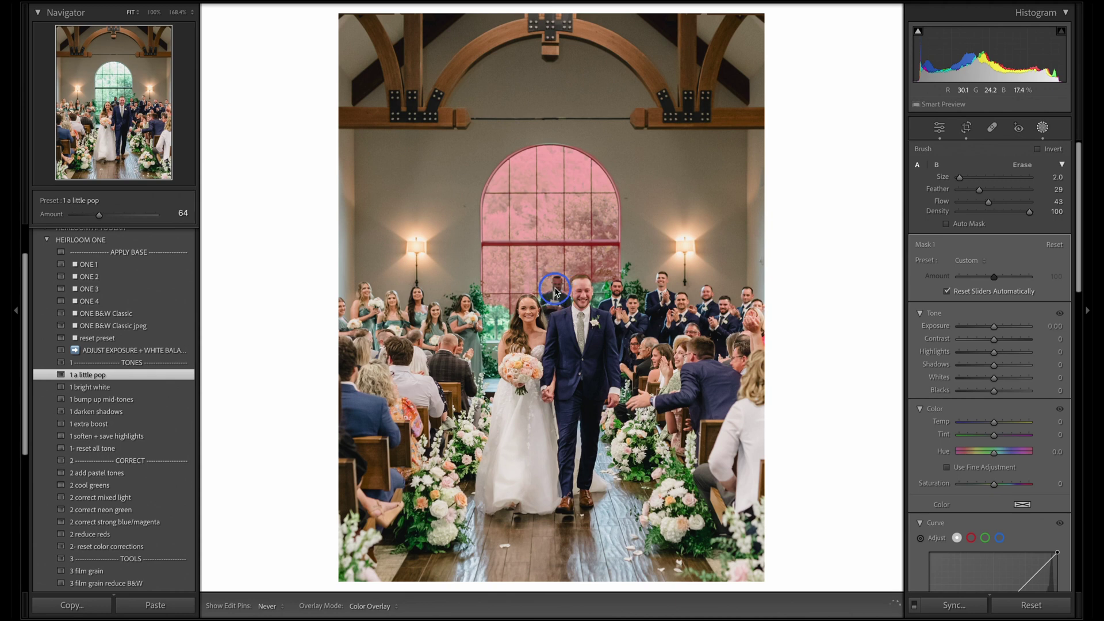
key("h")
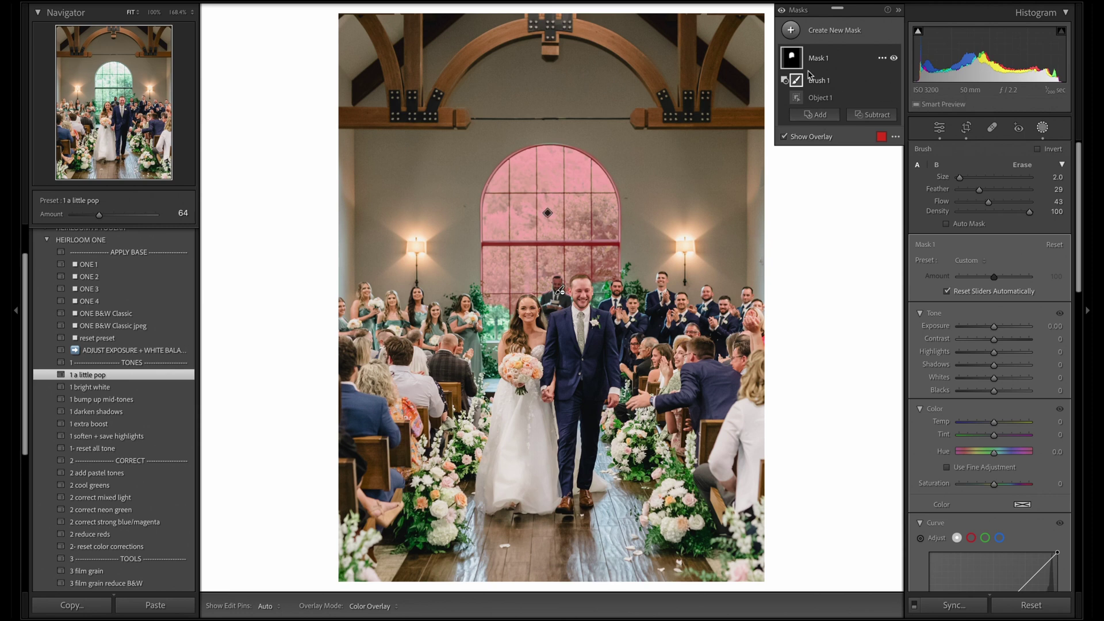
left_click(815, 114)
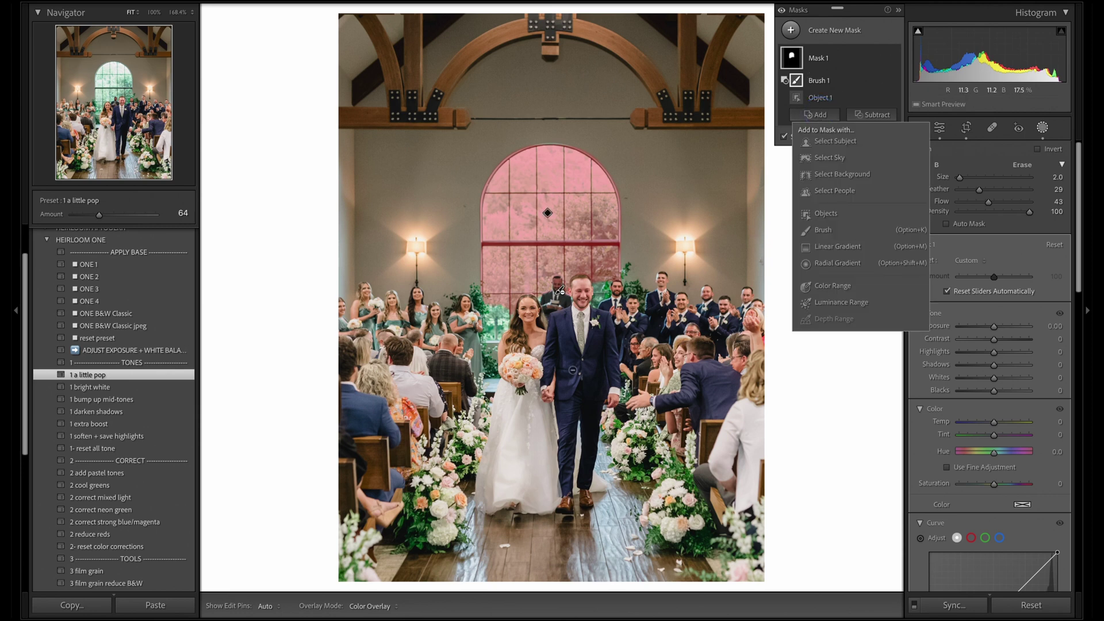
left_click(854, 55)
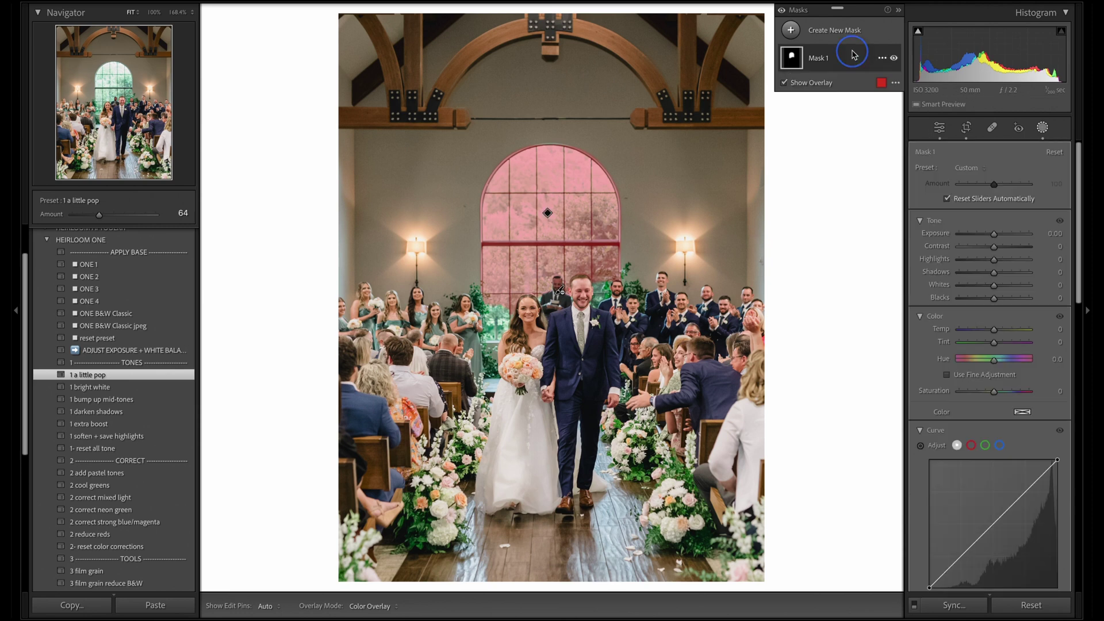
Set the window mask to Temp 34, Exposure -0.24, Highlights -10, Whites 3 and Blacks -3, and compare it off and on
left_click(995, 332)
left_click_drag(998, 332, 1003, 332)
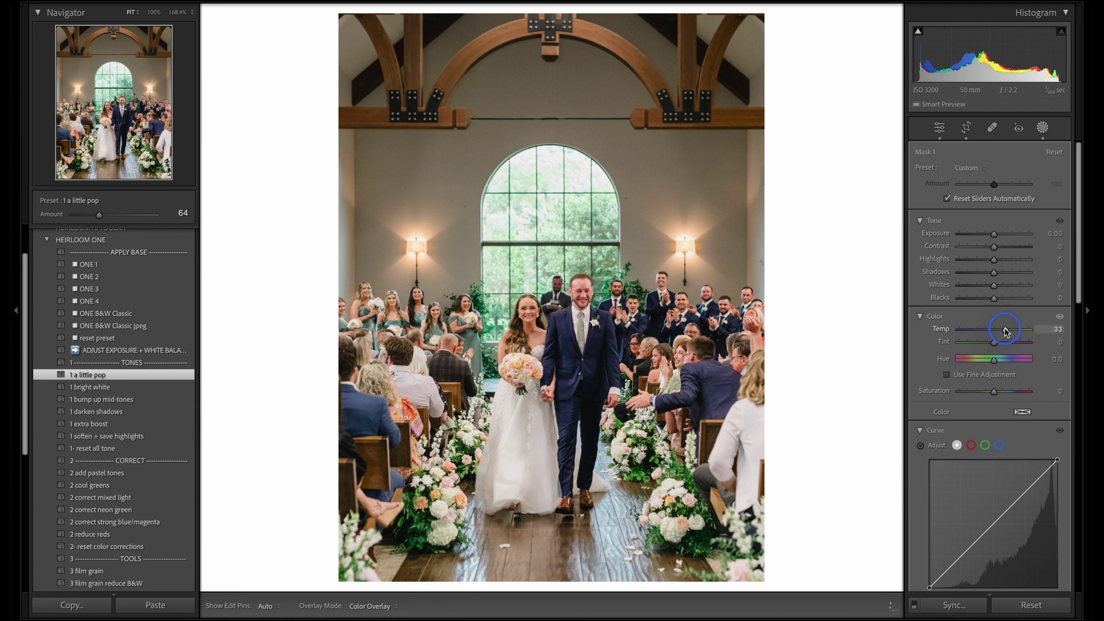
left_click_drag(1006, 332, 1006, 332)
left_click_drag(994, 234, 998, 289)
left_click(894, 59)
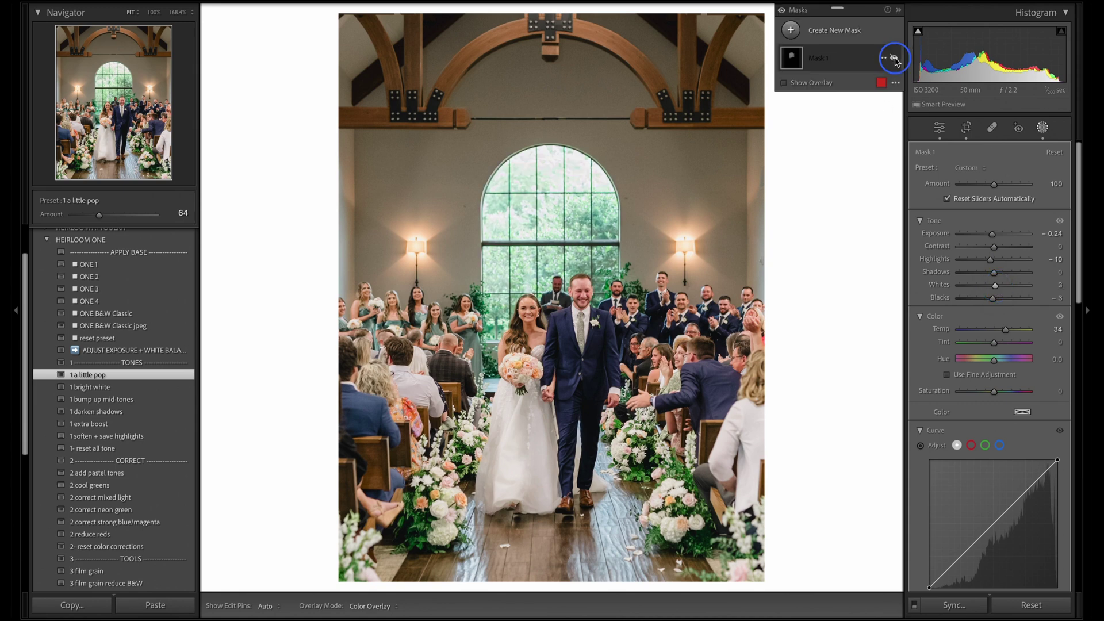
left_click(895, 59)
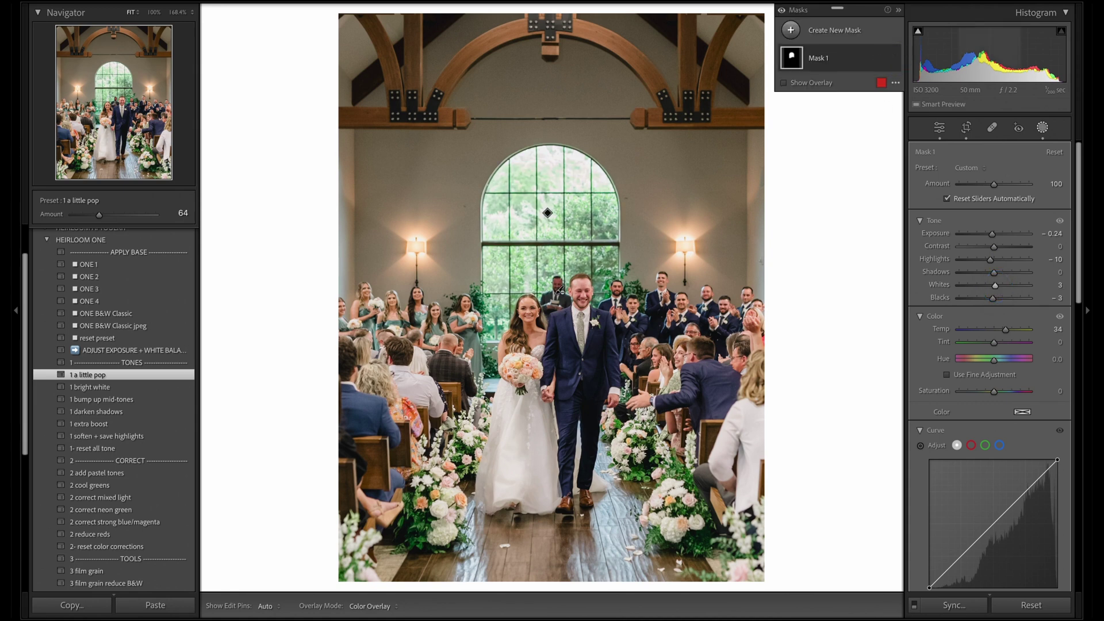
Close the masking tools, view the arched-window photo beside the reference photo, and set its Temp to 3,650
key("shift+w")
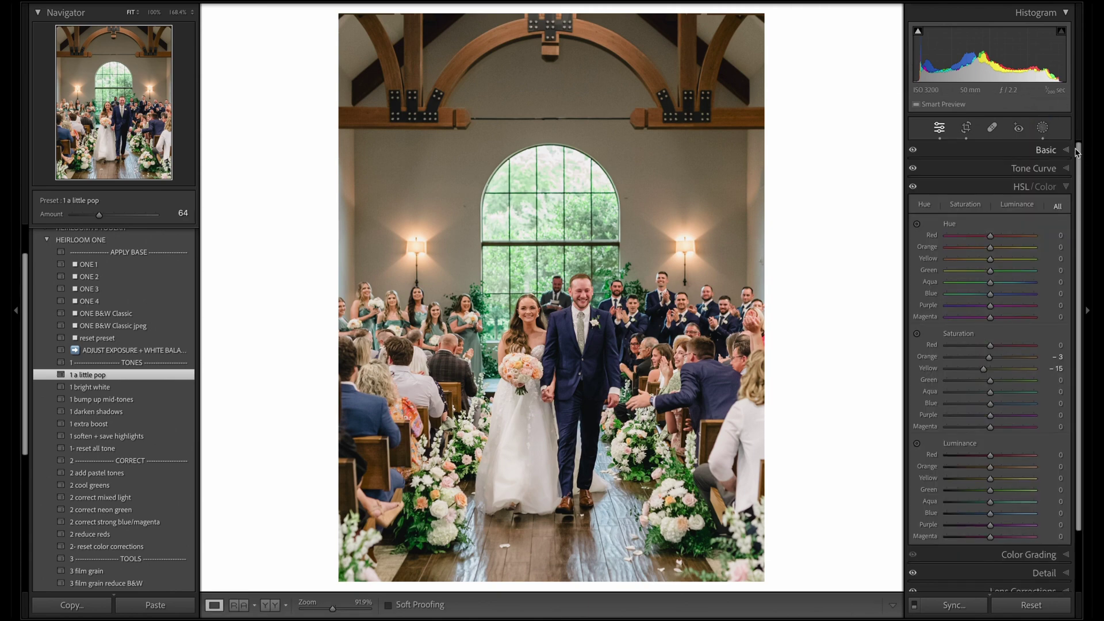
left_click(1053, 152)
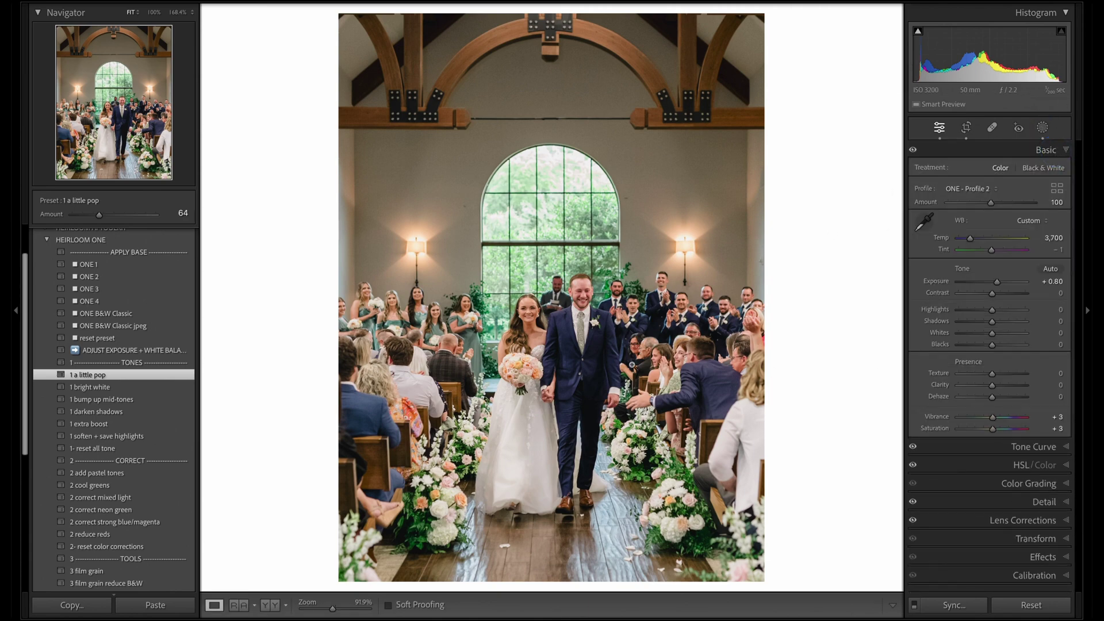
key("shift+r")
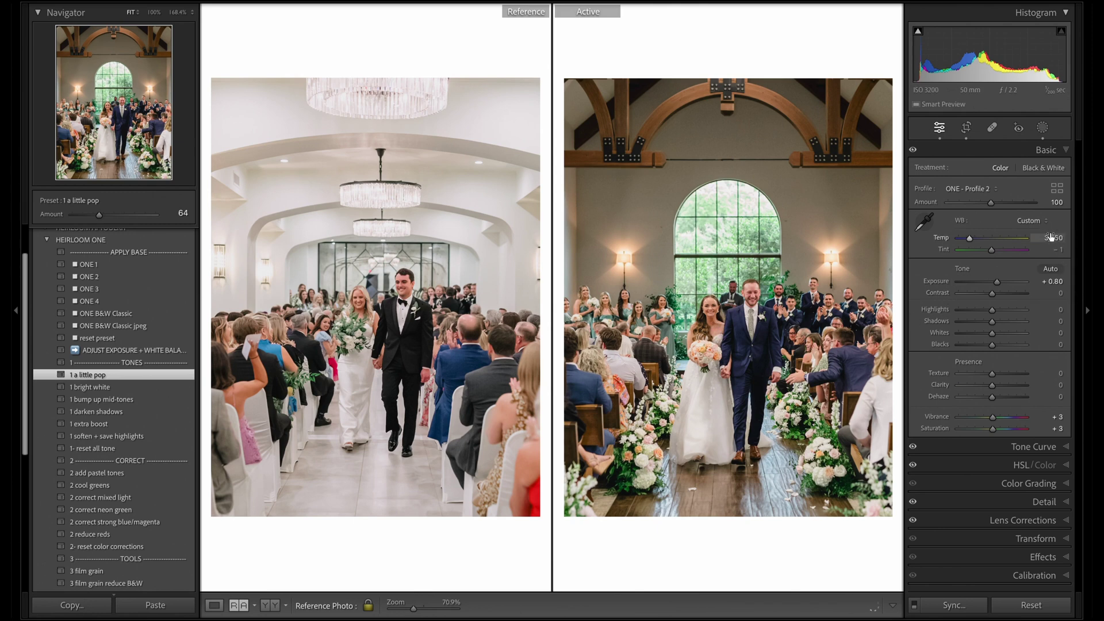
left_click_drag(1050, 233, 1050, 236)
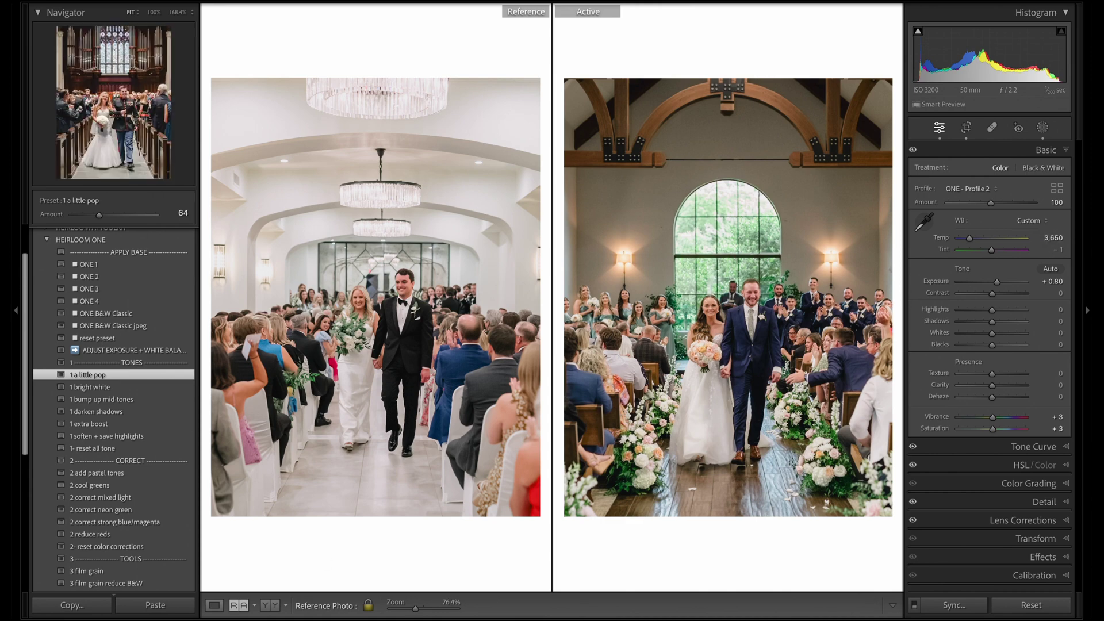
Compare the photo with the concert hall and organ church references, and set the organ church photo's Tint to -6
left_click(373, 458)
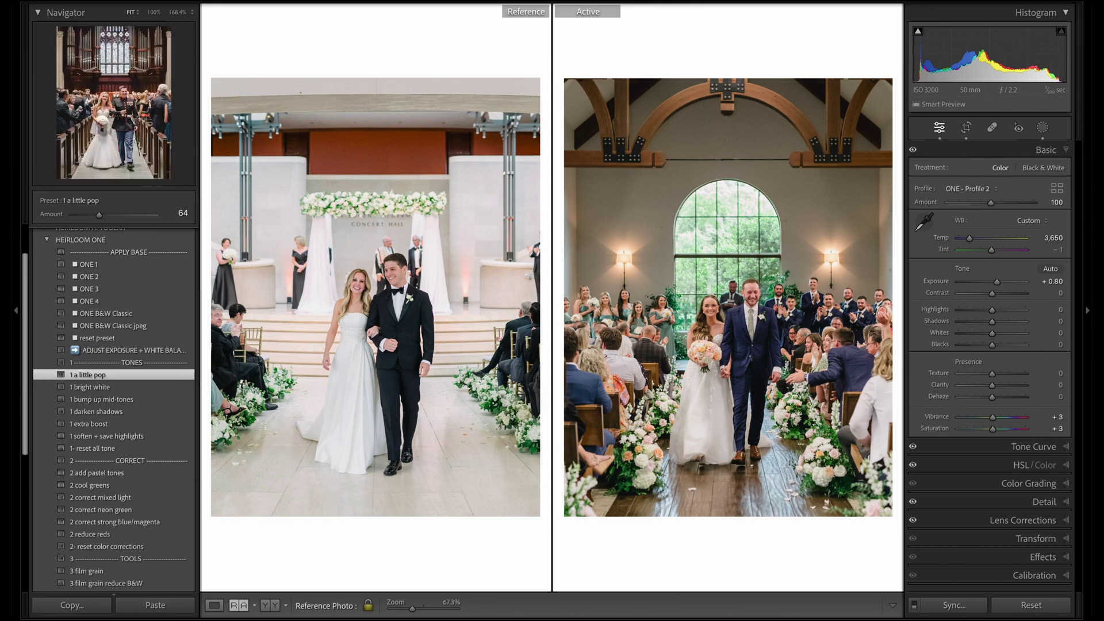
left_click_drag(384, 616, 382, 554)
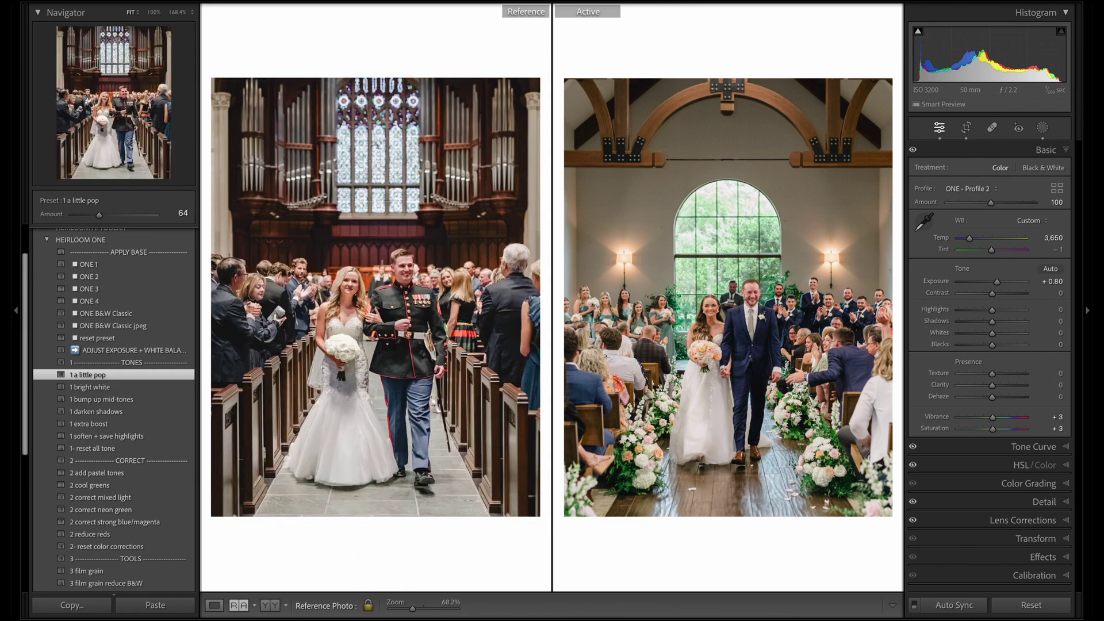
key("Right")
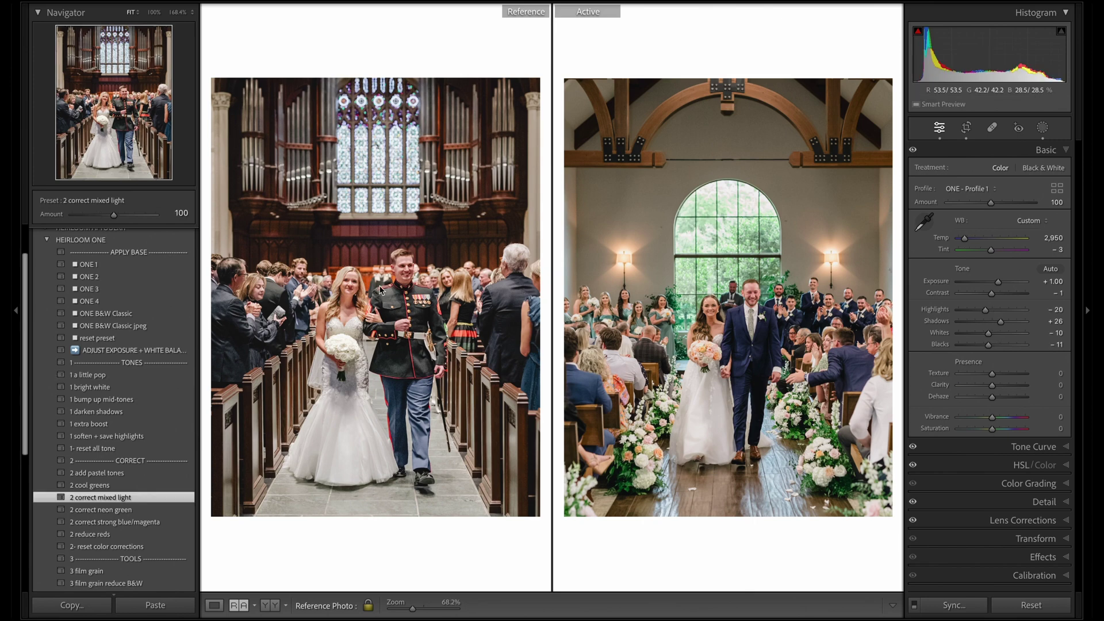
left_click_drag(1056, 249, 1051, 249)
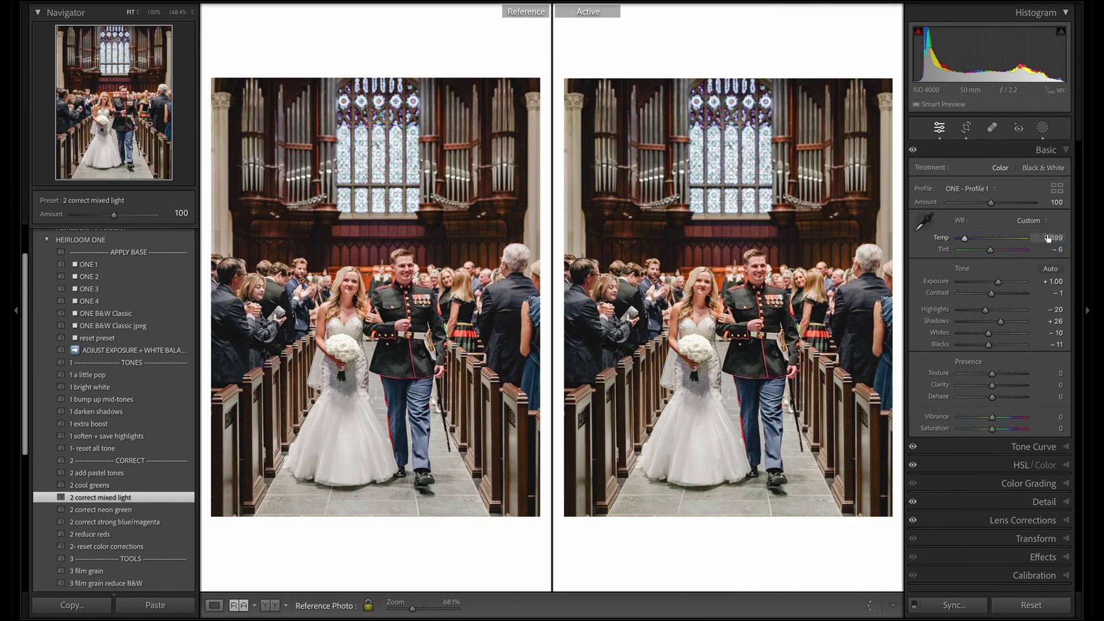
Show the unedited string-lights couple photo on its own and set its Exposure to +1.40, Temp to 3,200 and Tint to -8
key("Right")
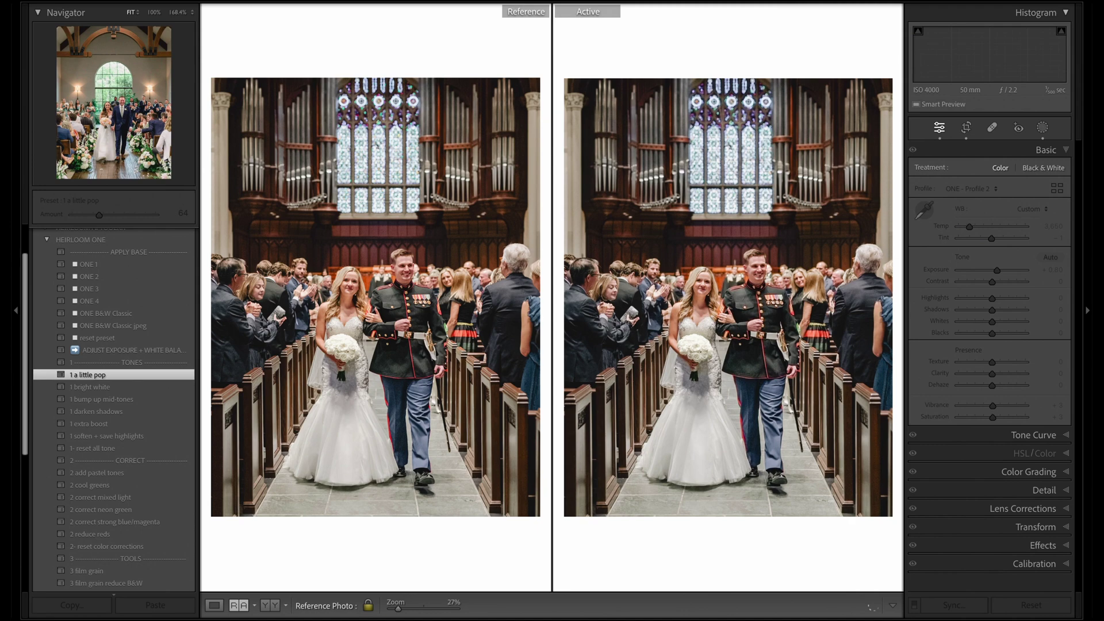
key("Right")
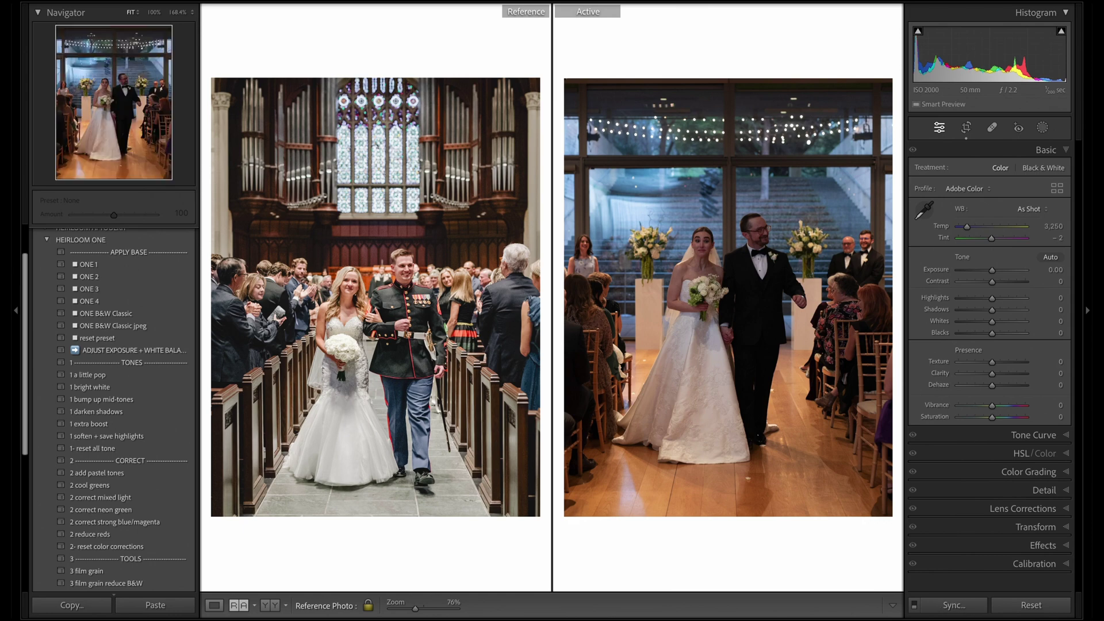
key("d")
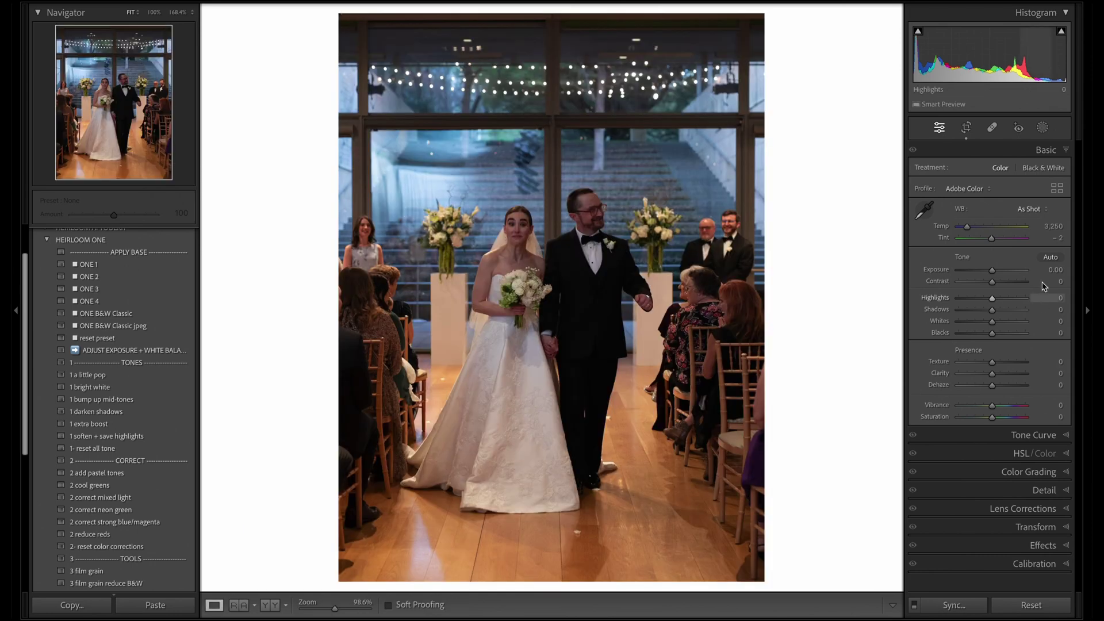
left_click_drag(1045, 269, 1049, 269)
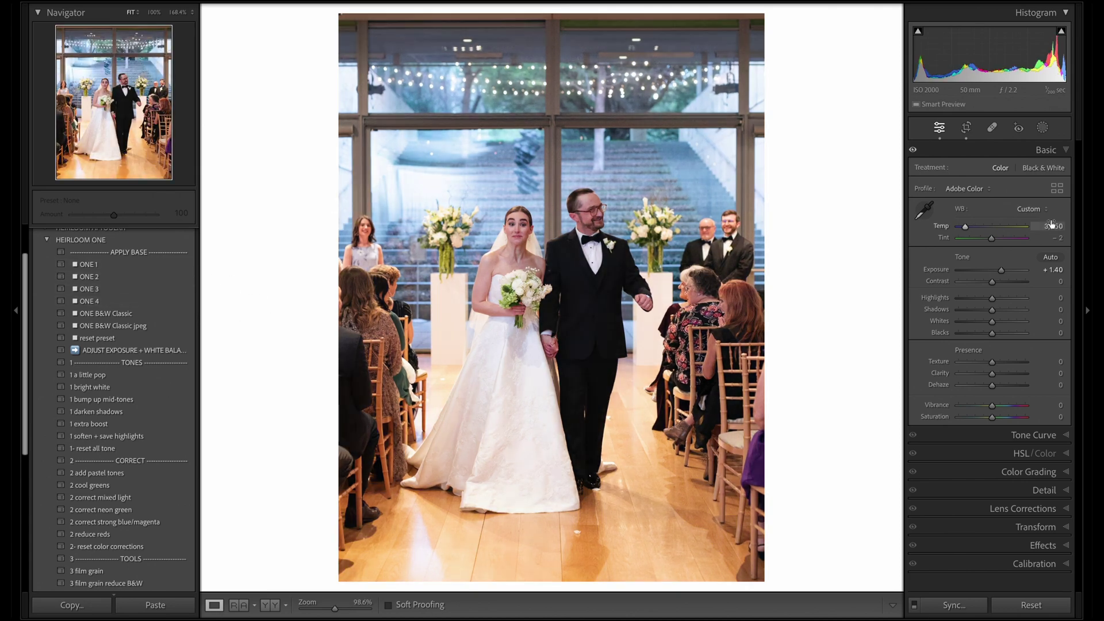
left_click_drag(1056, 225, 1048, 233)
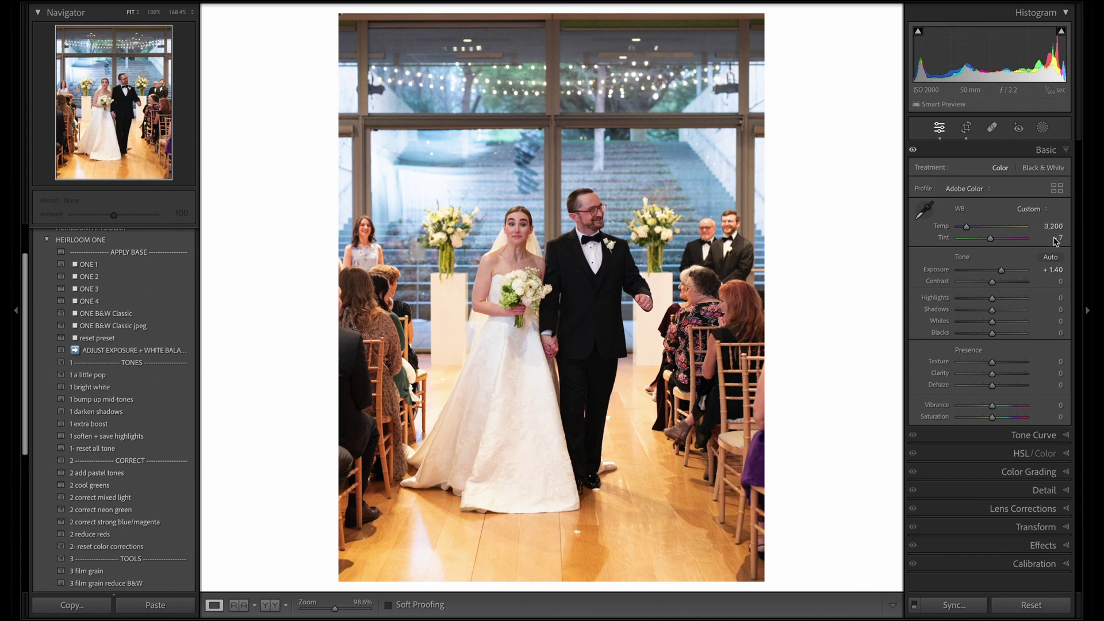
left_click_drag(1053, 237, 1049, 238)
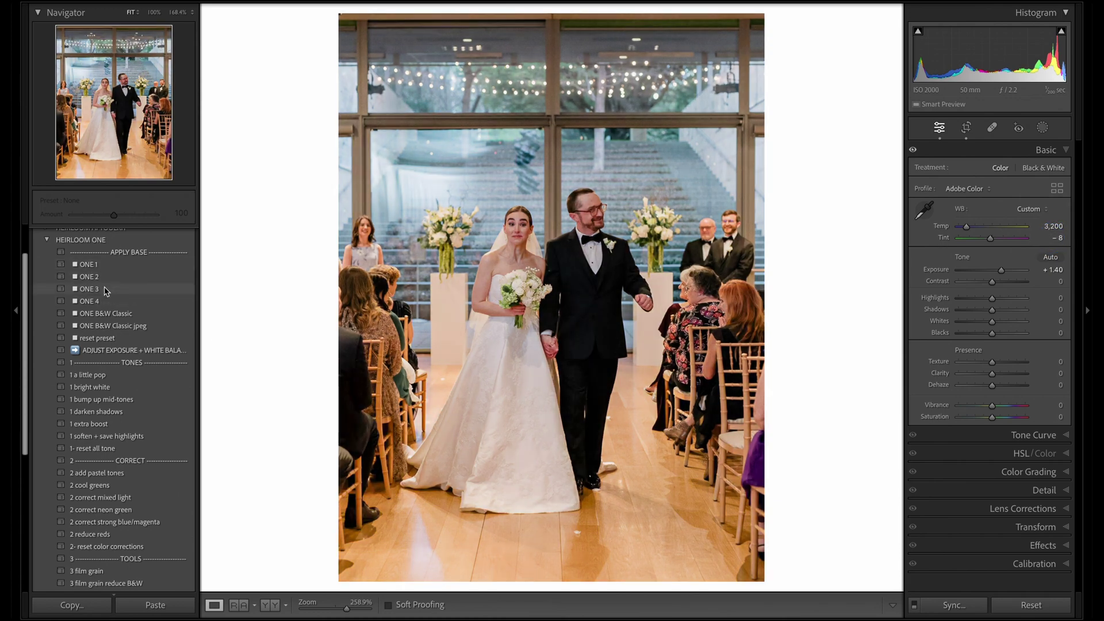
Apply the ONE 1 preset, set Temp to 3,050, and add the 1 bright white preset at an amount of 66
left_click(92, 265)
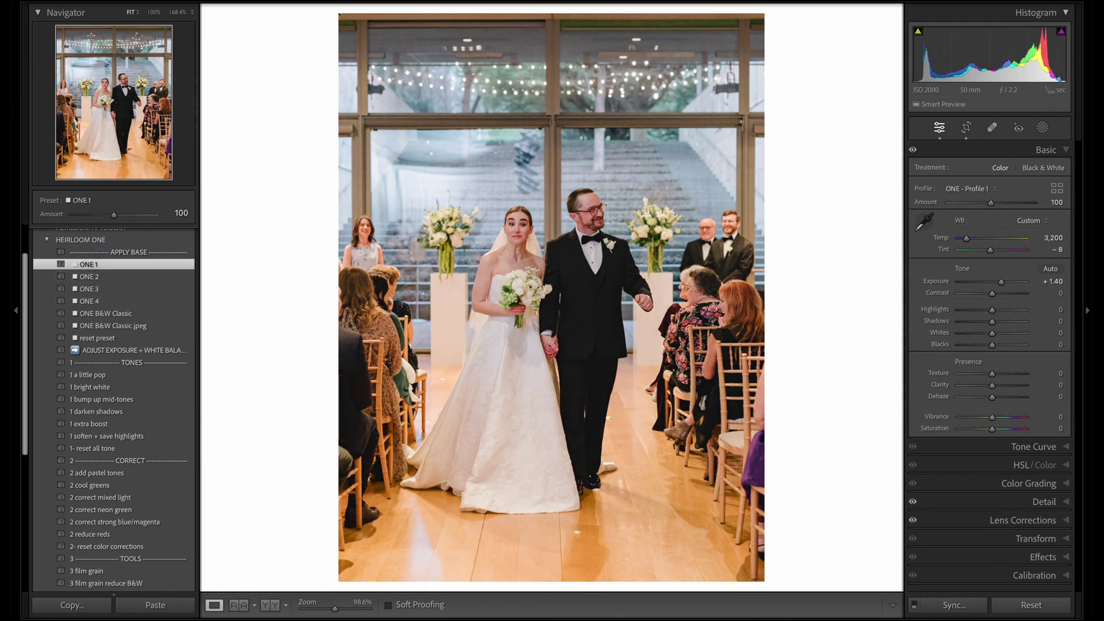
left_click_drag(1044, 236, 1042, 237)
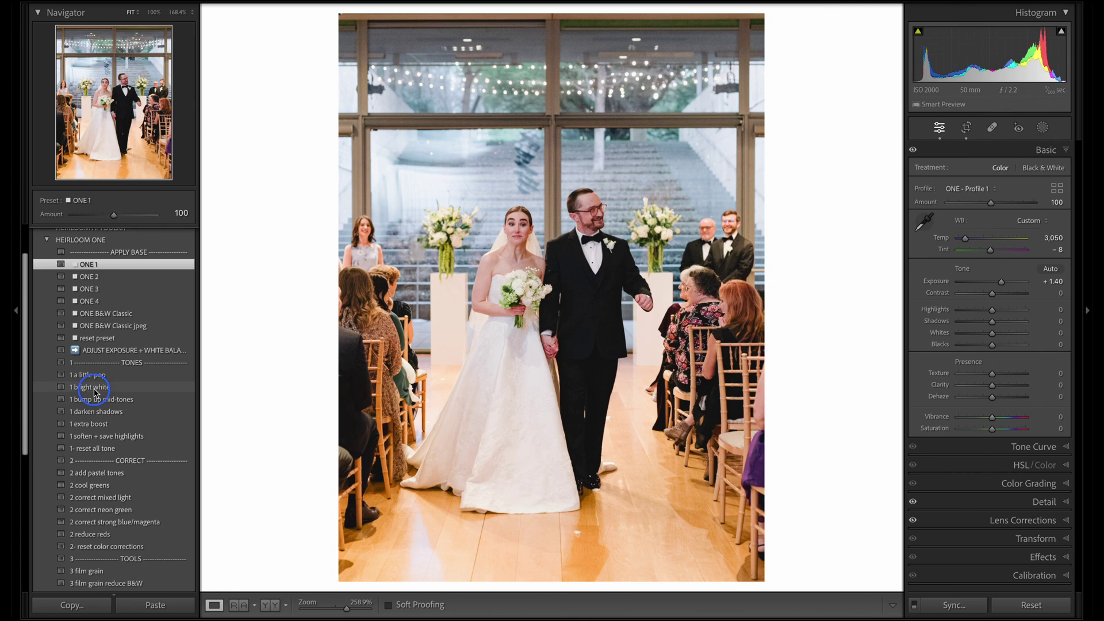
left_click(91, 388)
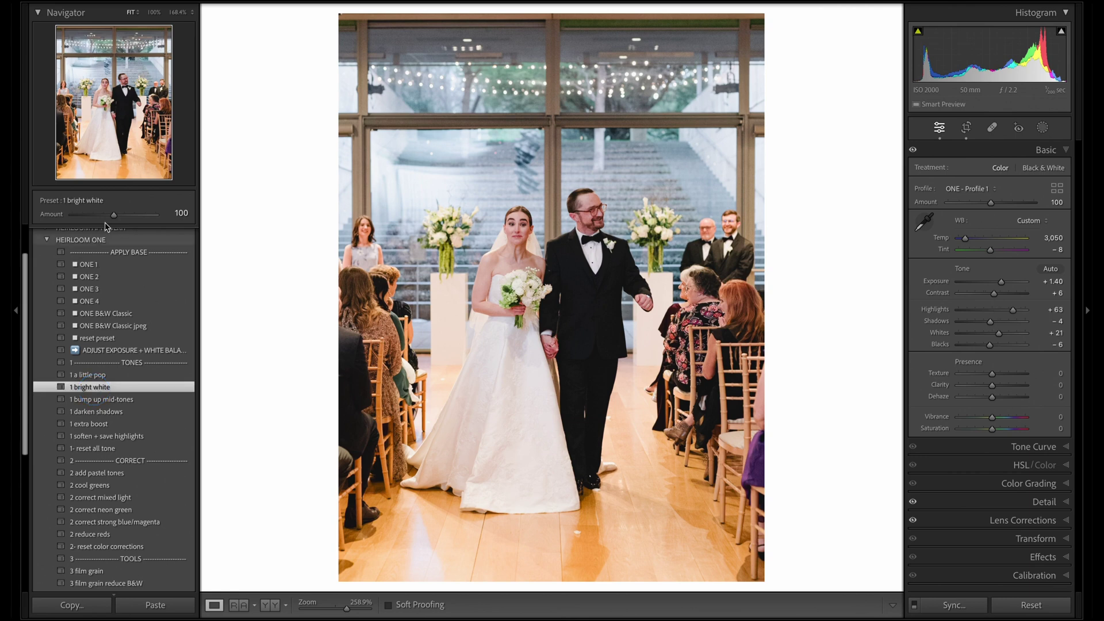
left_click_drag(115, 217, 99, 218)
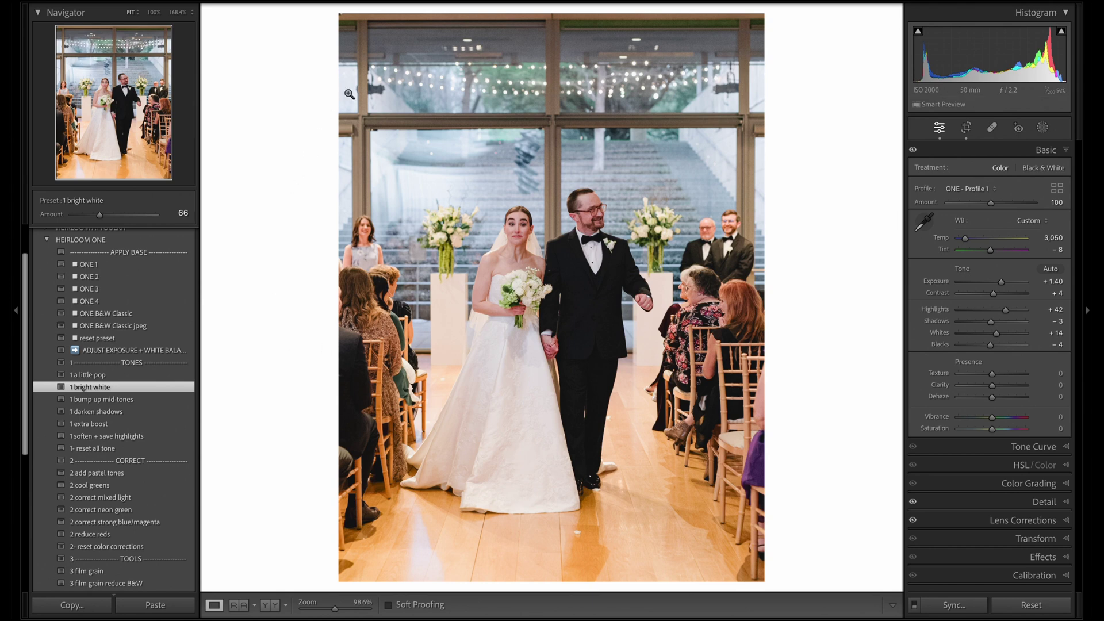
Create a linear gradient mask from the photo's bottom edge up to the string lights
left_click(1042, 127)
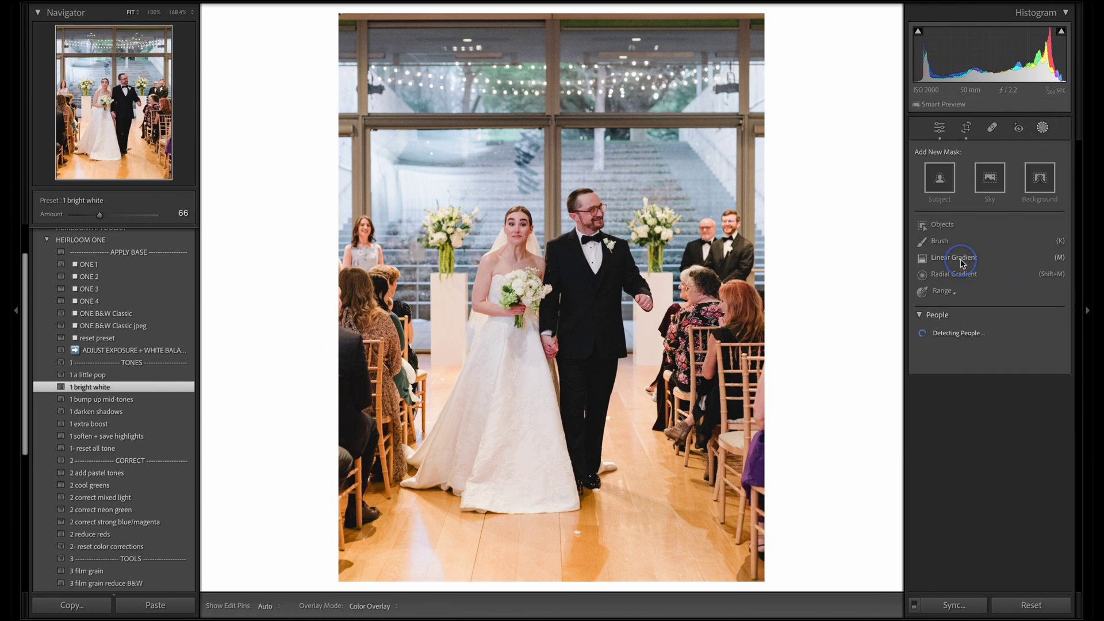
left_click(962, 263)
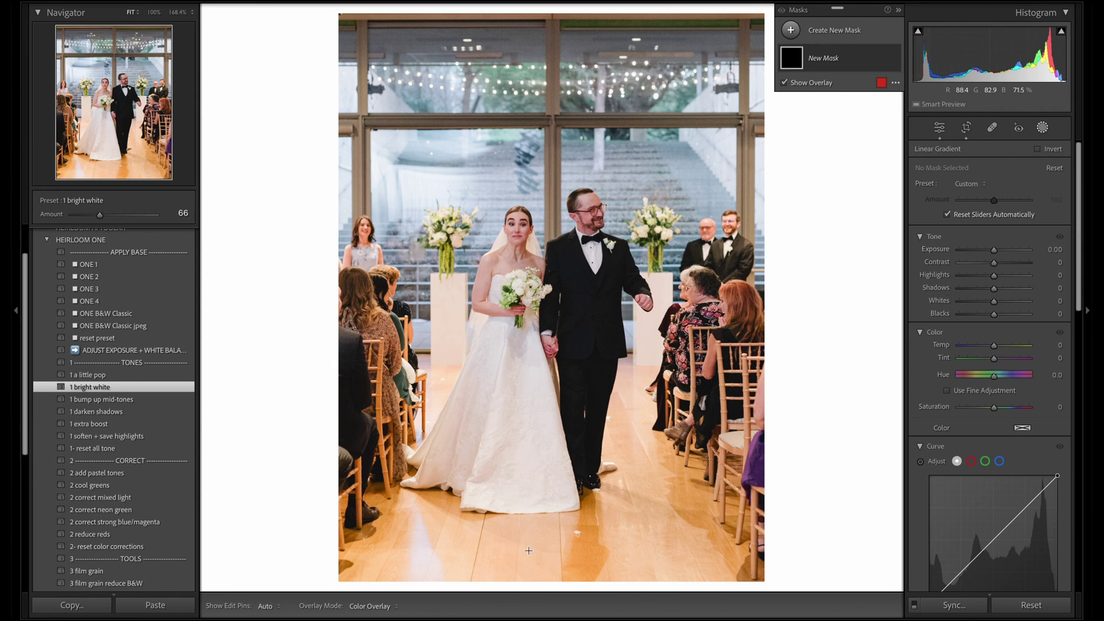
left_click_drag(539, 582, 542, 91)
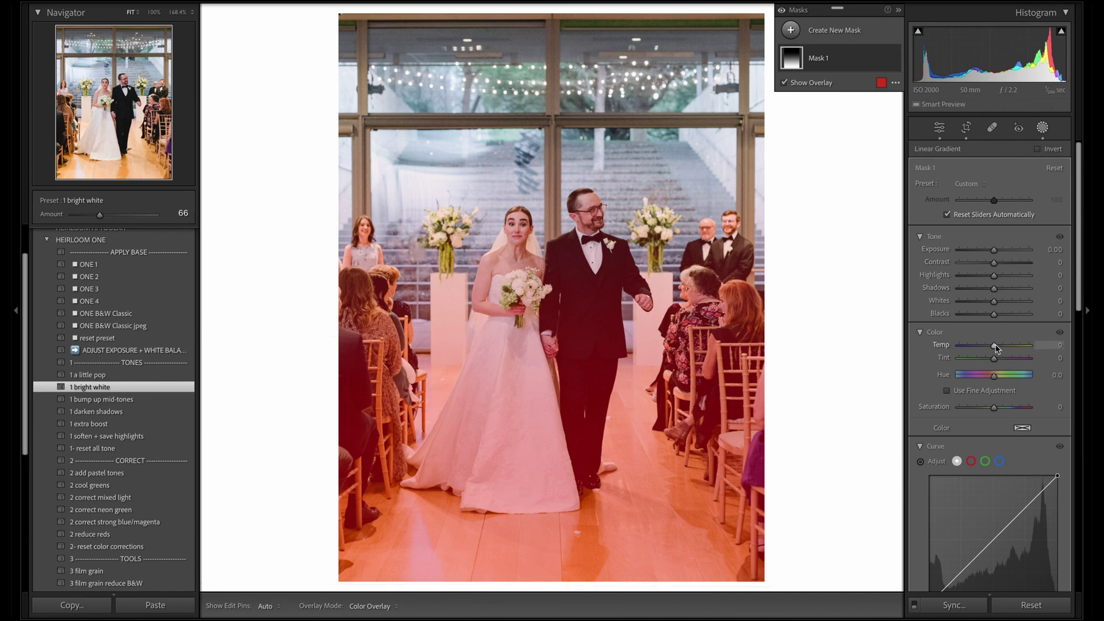
Set the gradient mask to Temp -15, Highlights -11 and Shadows 23, and compare it off and on
left_click_drag(997, 348, 990, 349)
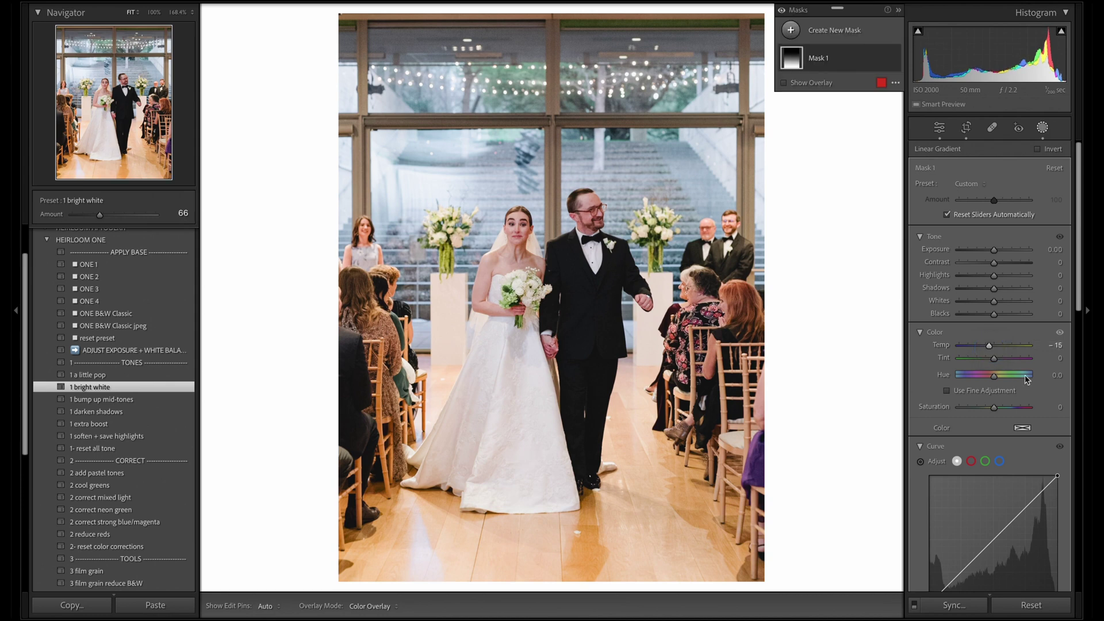
mouse_move(994, 287)
left_mouse_down()
mouse_move(991, 277)
mouse_move(1003, 289)
left_mouse_up()
left_click(894, 59)
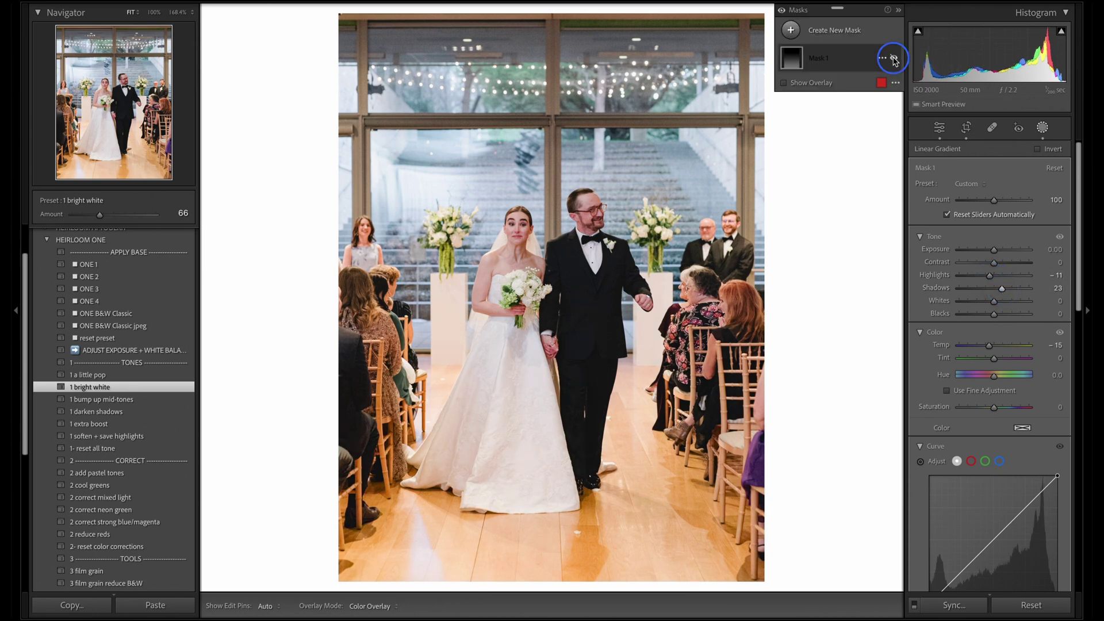
left_click(893, 59)
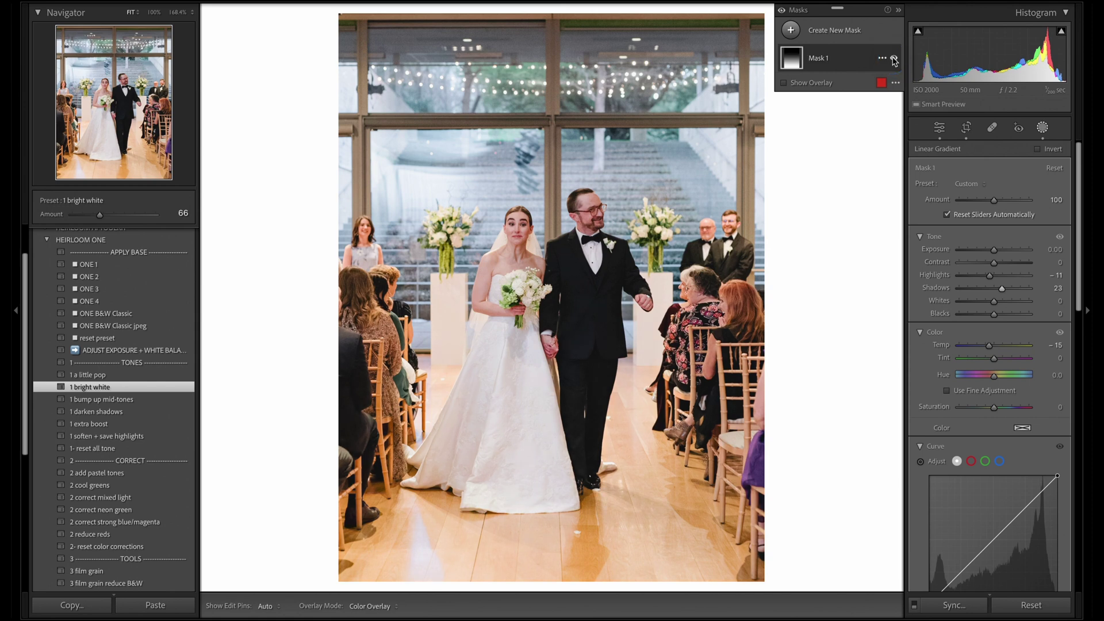
left_click(894, 58)
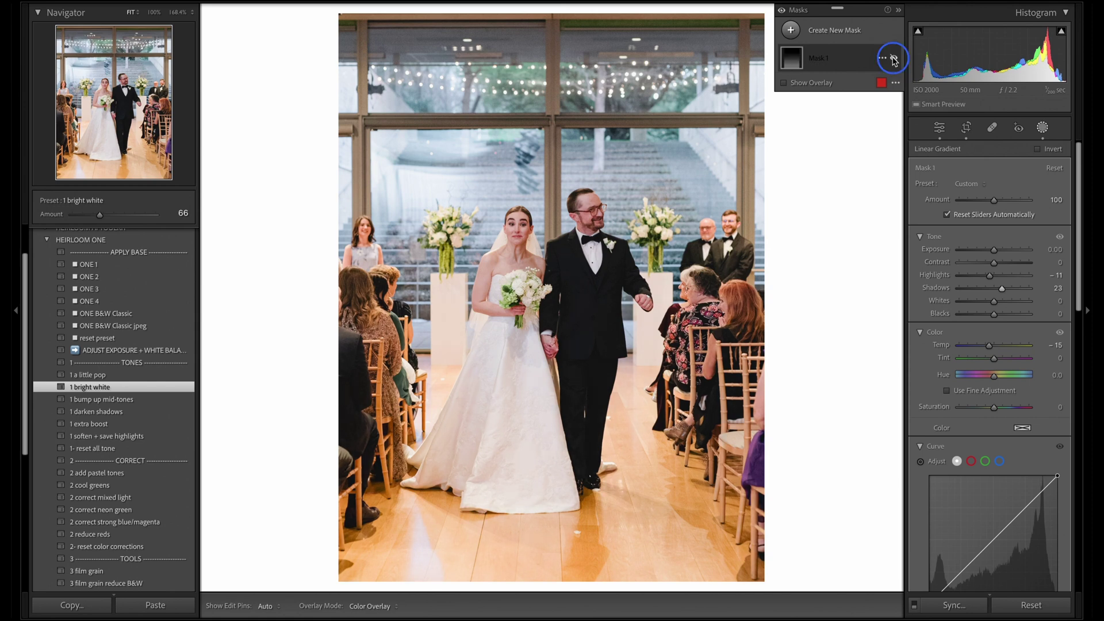
left_click(893, 59)
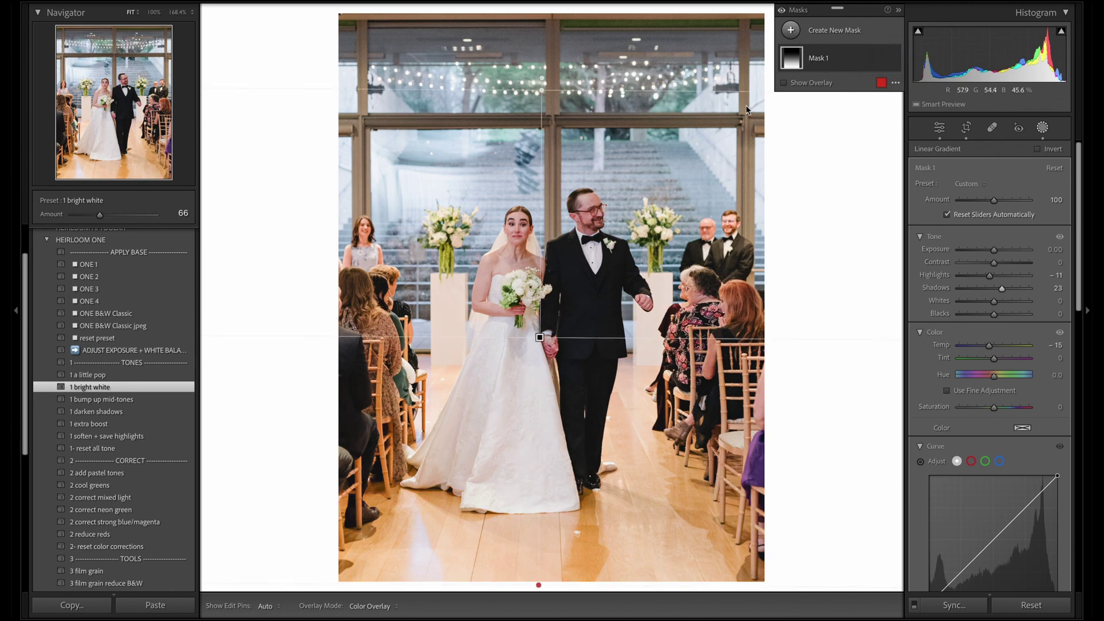
Leave masking and set the photo's overall Shadows to +7 and Whites to +19
left_click(1042, 127)
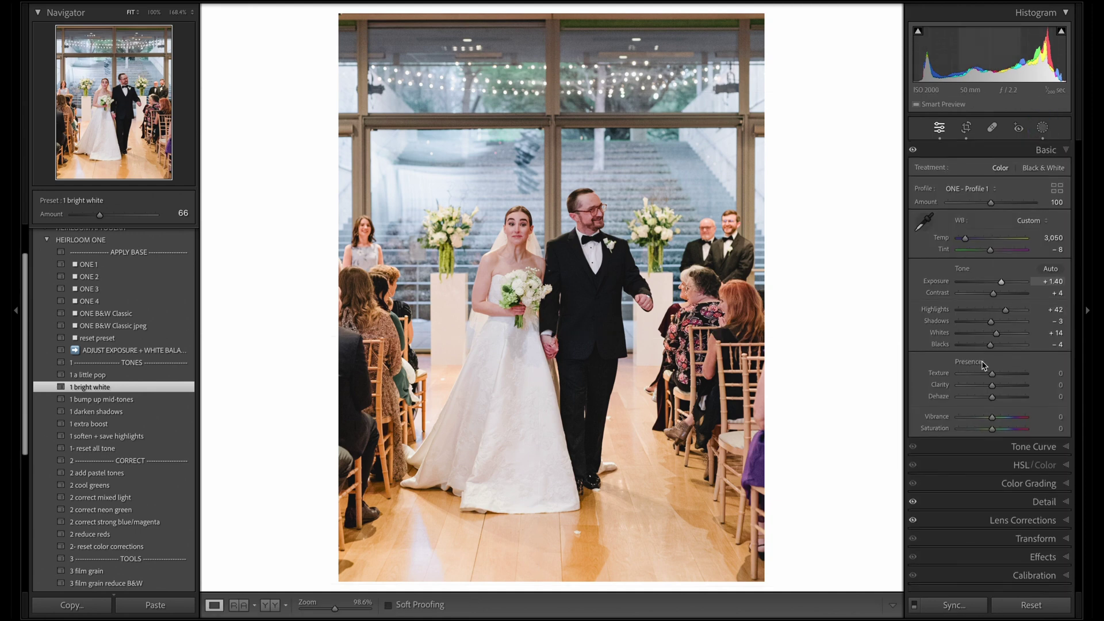
left_click_drag(997, 332, 993, 321)
key("Up")
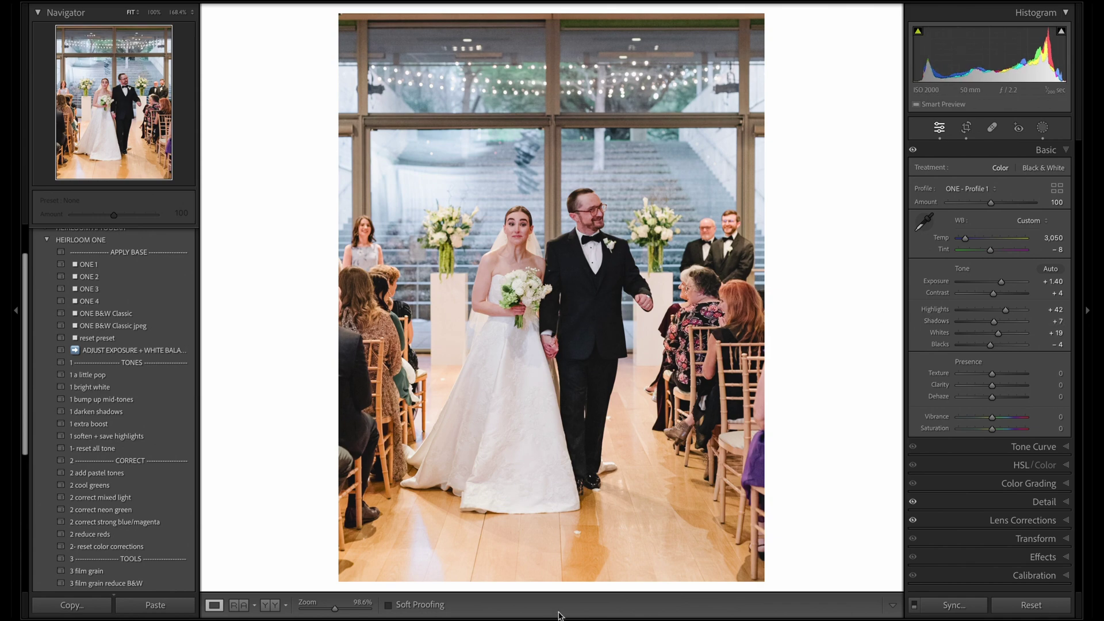
Go to the next photo of the couple walking the aisle and set Exposure to +0.40 and Temp to 3,750
key("Right")
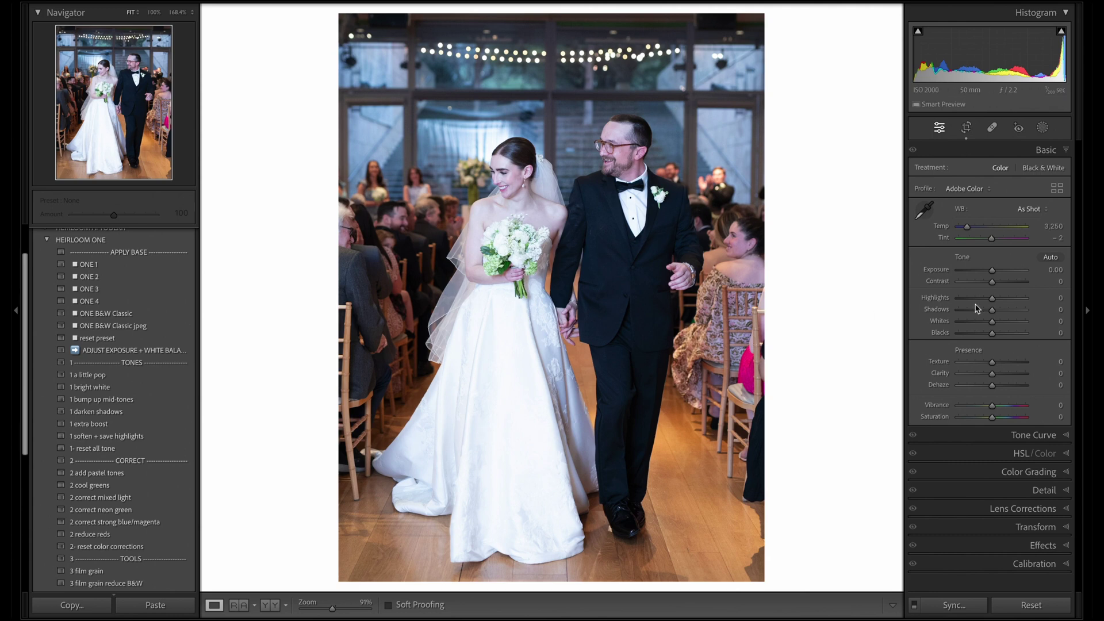
left_click_drag(1042, 269, 1047, 267)
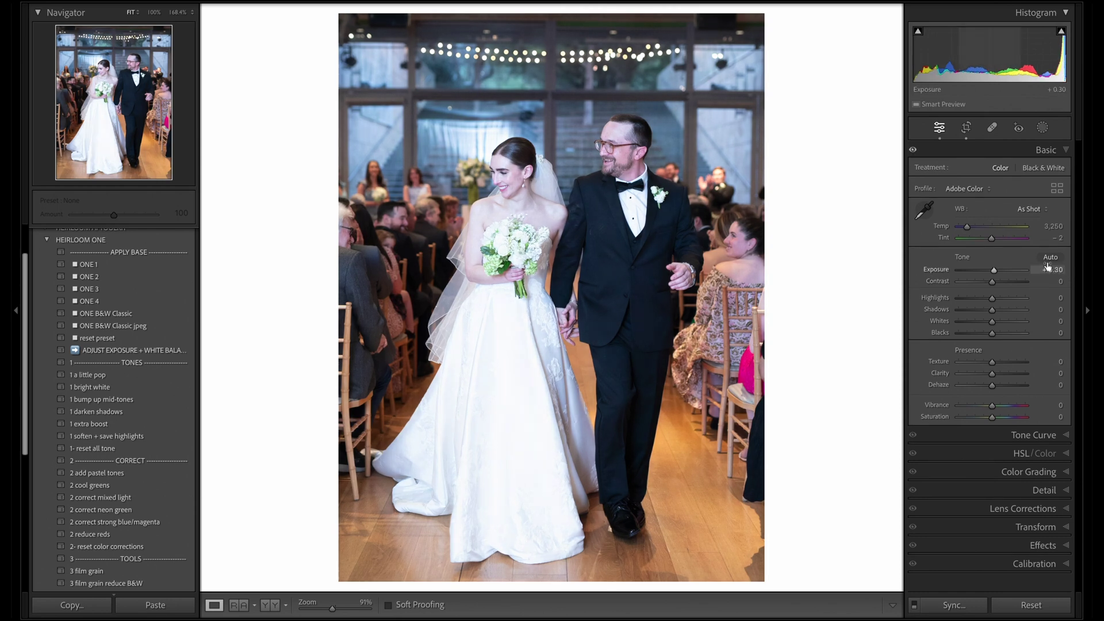
key("Up")
key("Up")
key("Up")
key("Up")
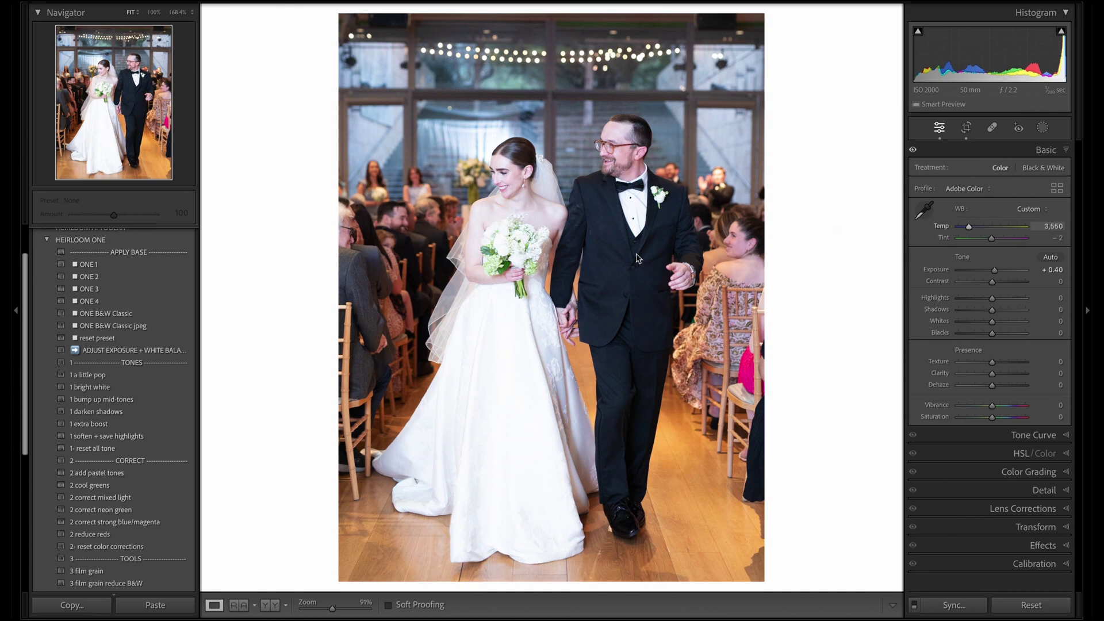
key("Up")
key("Up")
key("Up")
key("Up")
Set the photo's Highlights to -15, Shadows to +5 and Whites to -5
key("Down")
key("Down")
key("Down")
key("Down")
key("Down")
key("Down")
key("Down")
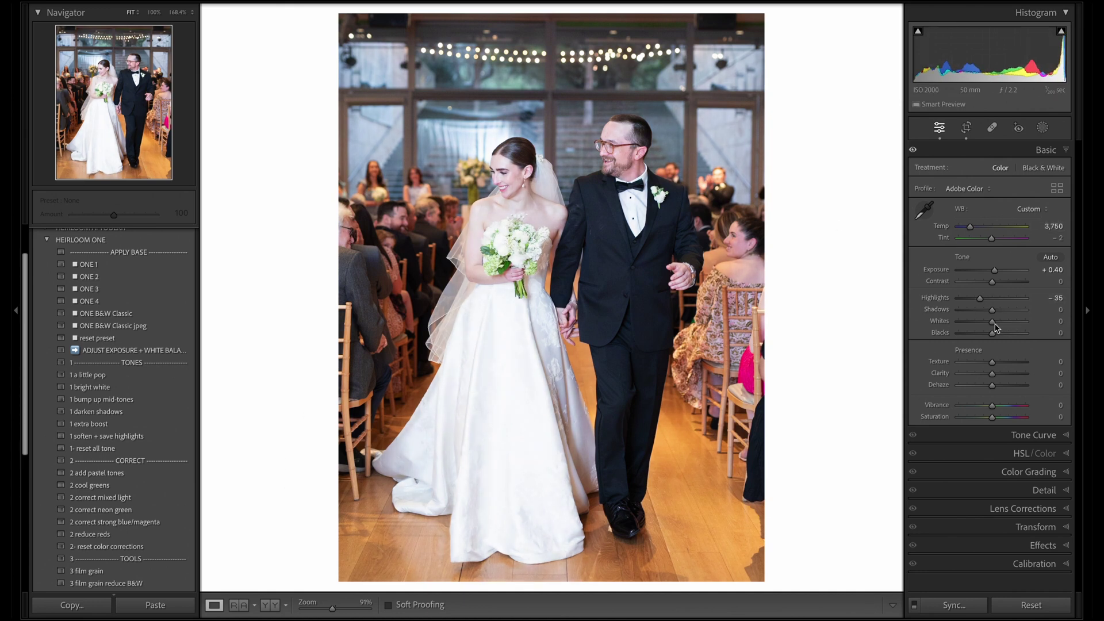
key("Down")
key("Down")
key("Down")
key("Up")
key("Up")
key("Up")
key("Up")
key("Up")
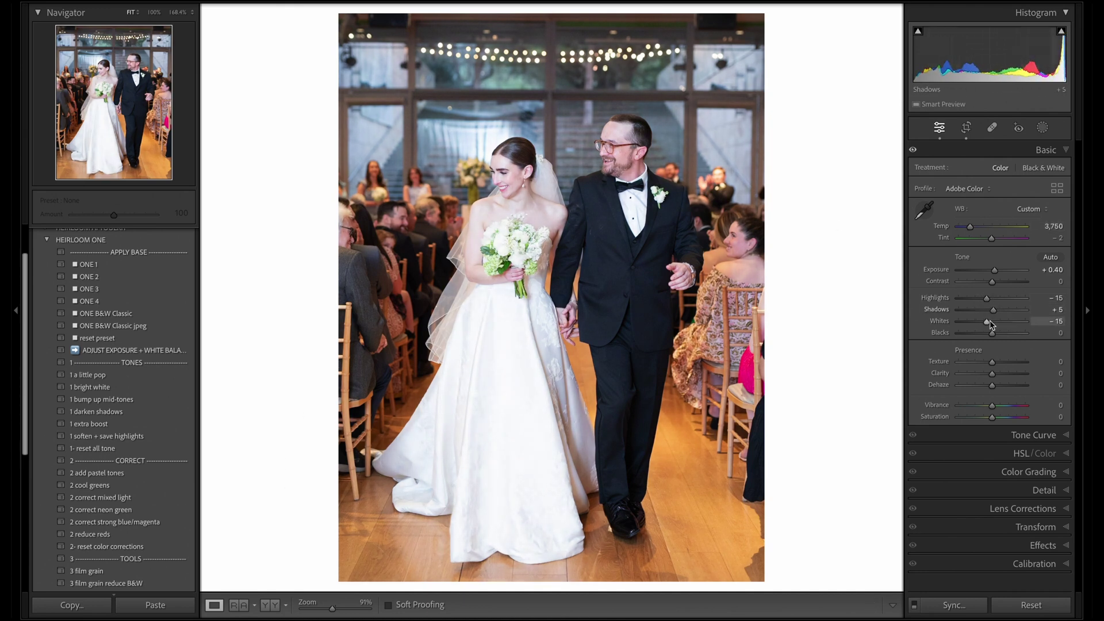
key("Up")
key("Up")
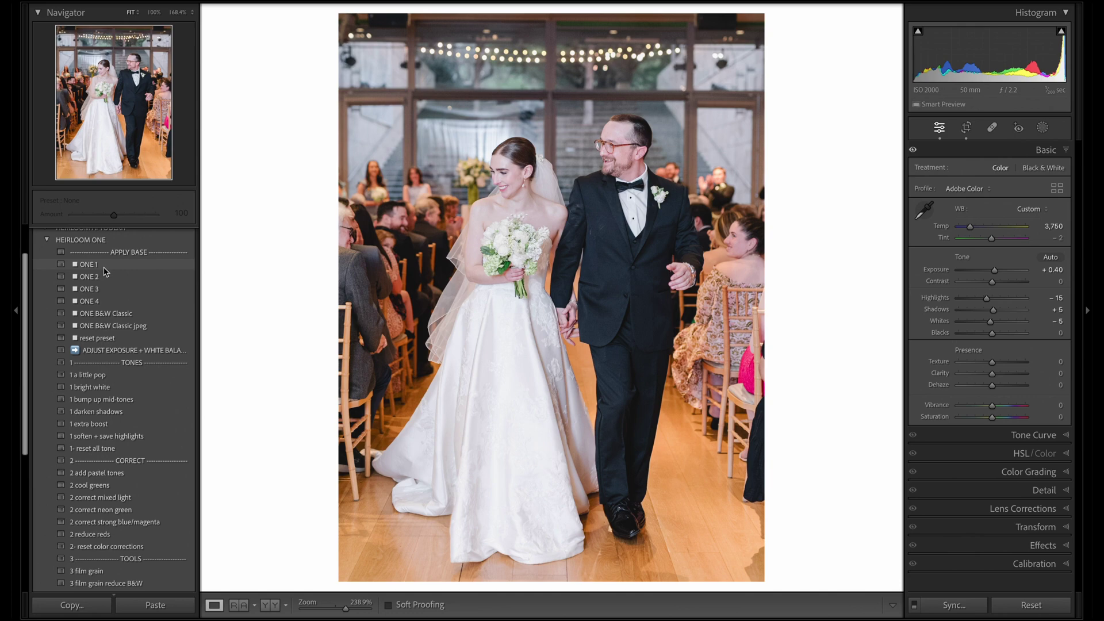
Apply the ONE 2 base preset to the photo of the couple walking the aisle
left_click(97, 276)
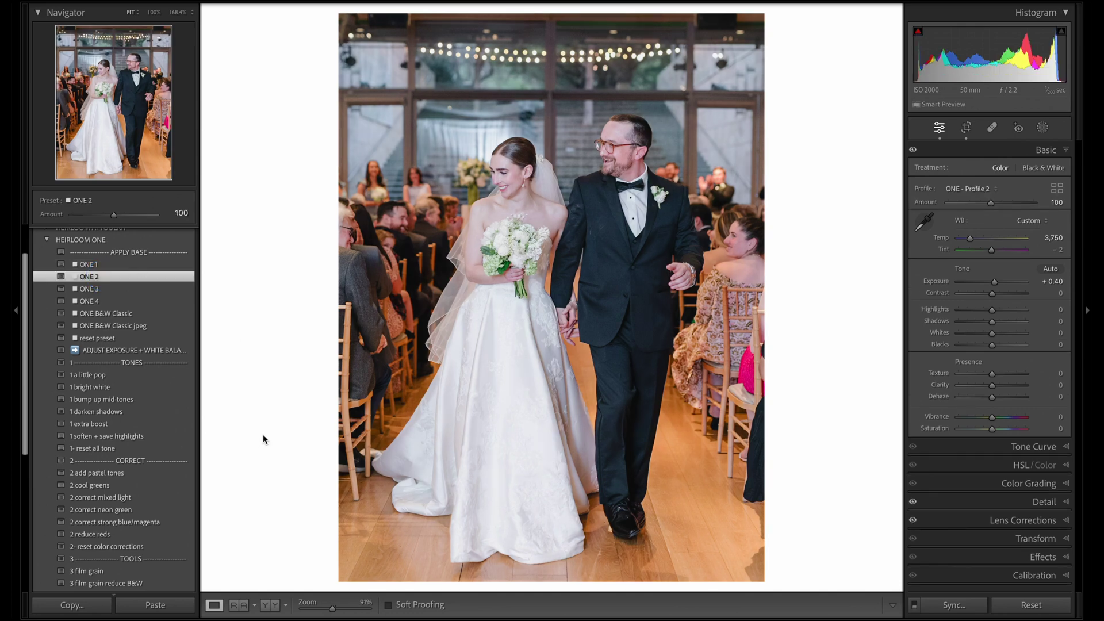
Apply the 1 bright white tone preset at an amount of 74 and set Highlights to +22
left_click(102, 387)
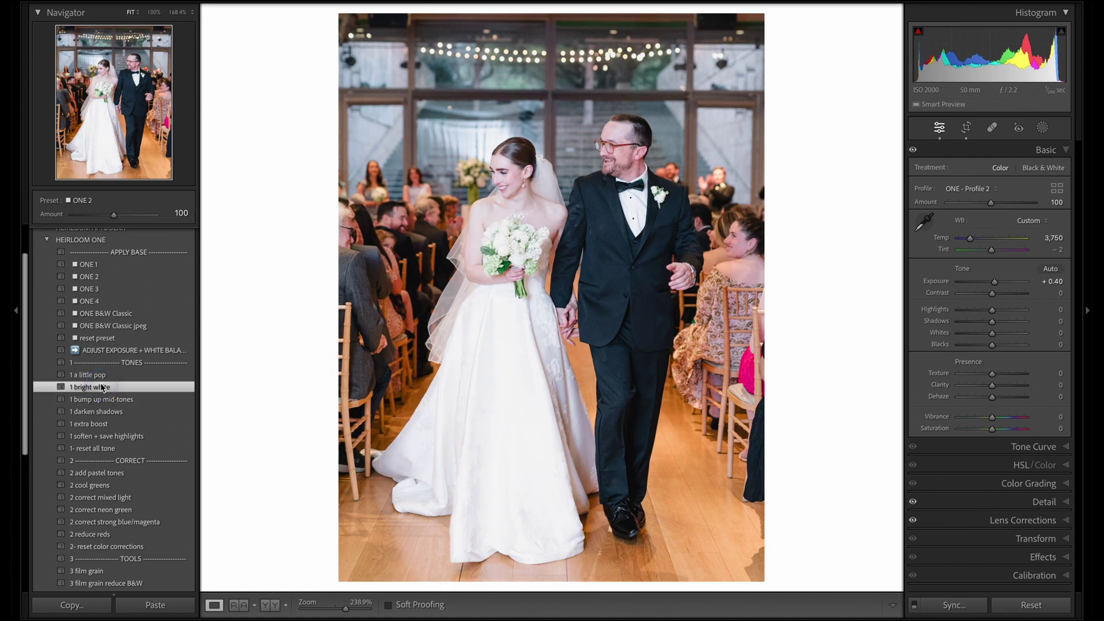
left_click_drag(113, 215, 101, 214)
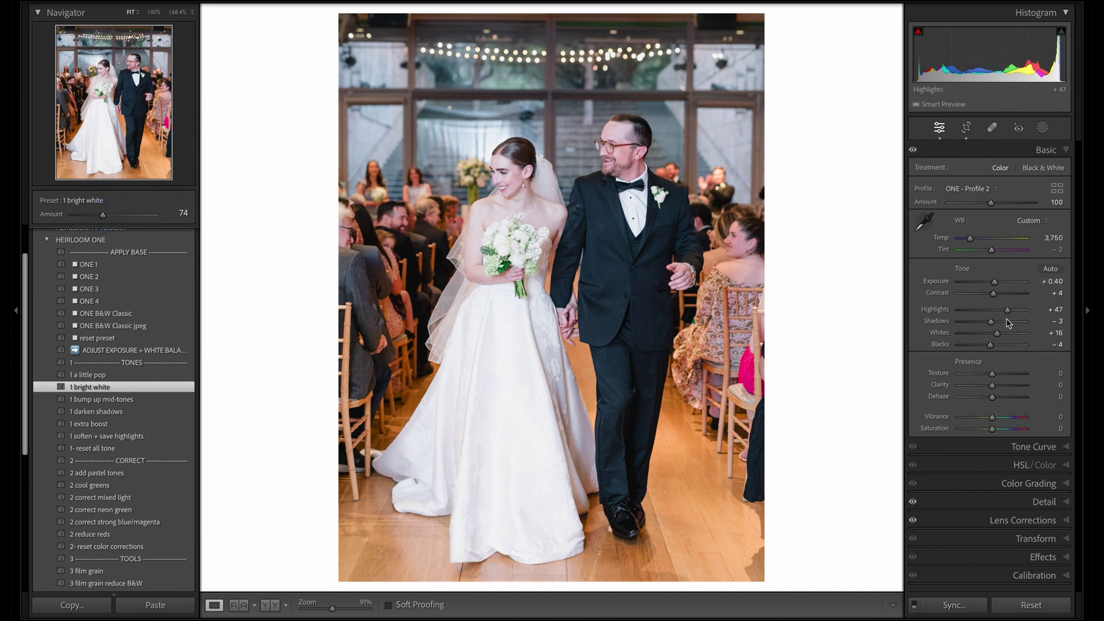
left_click_drag(1008, 310, 999, 311)
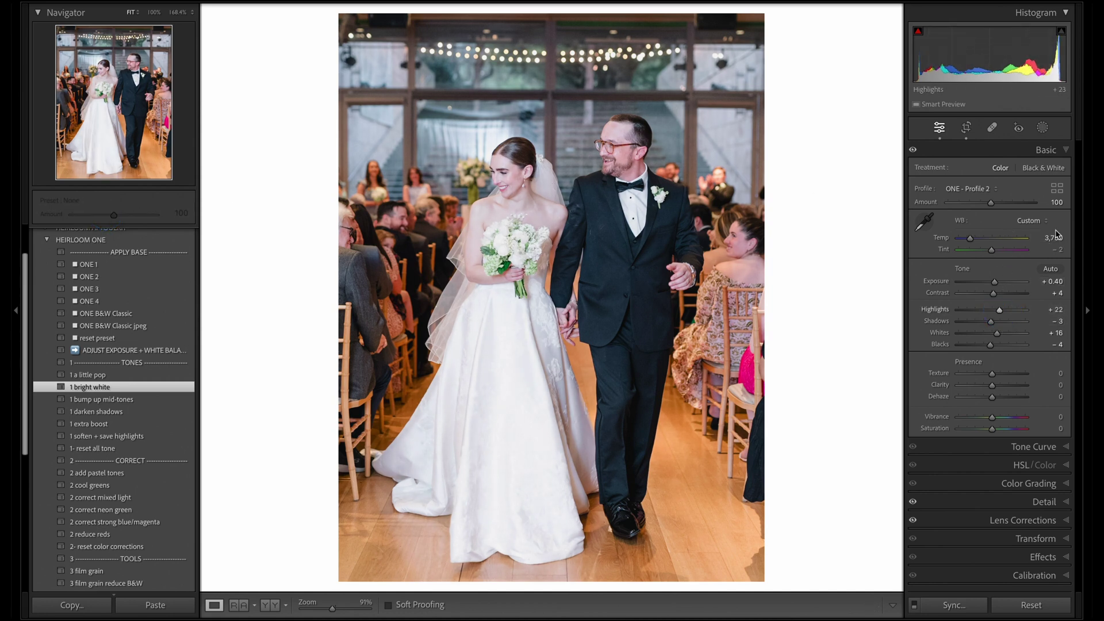
Set the photo's white balance to Temp 3,850 and Tint -9
key("Down")
key("Down")
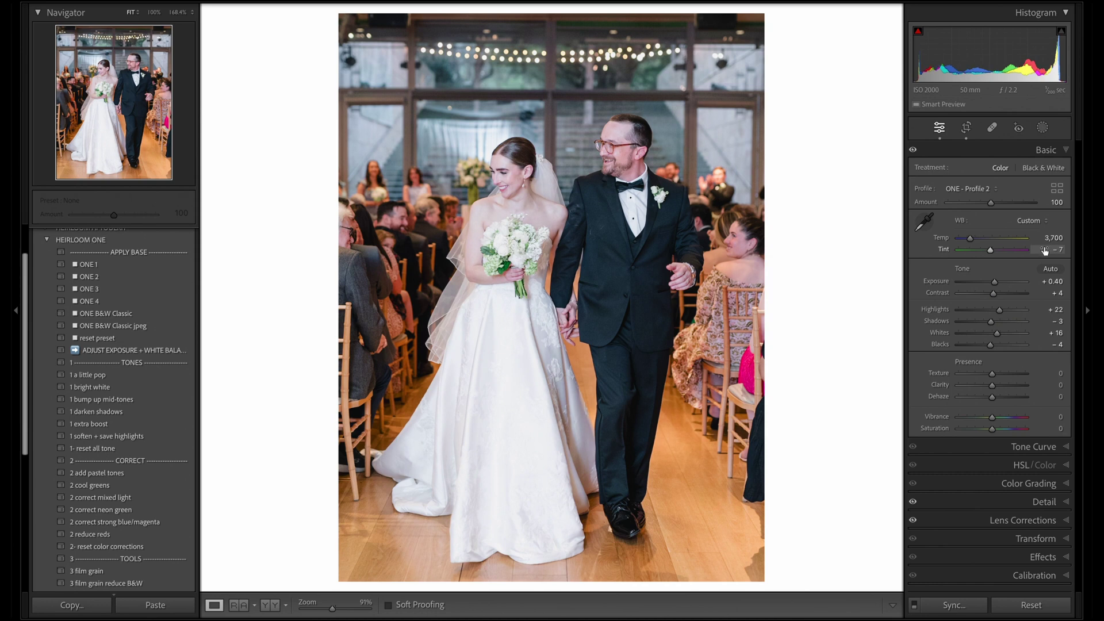
left_click(1050, 249)
key("Up")
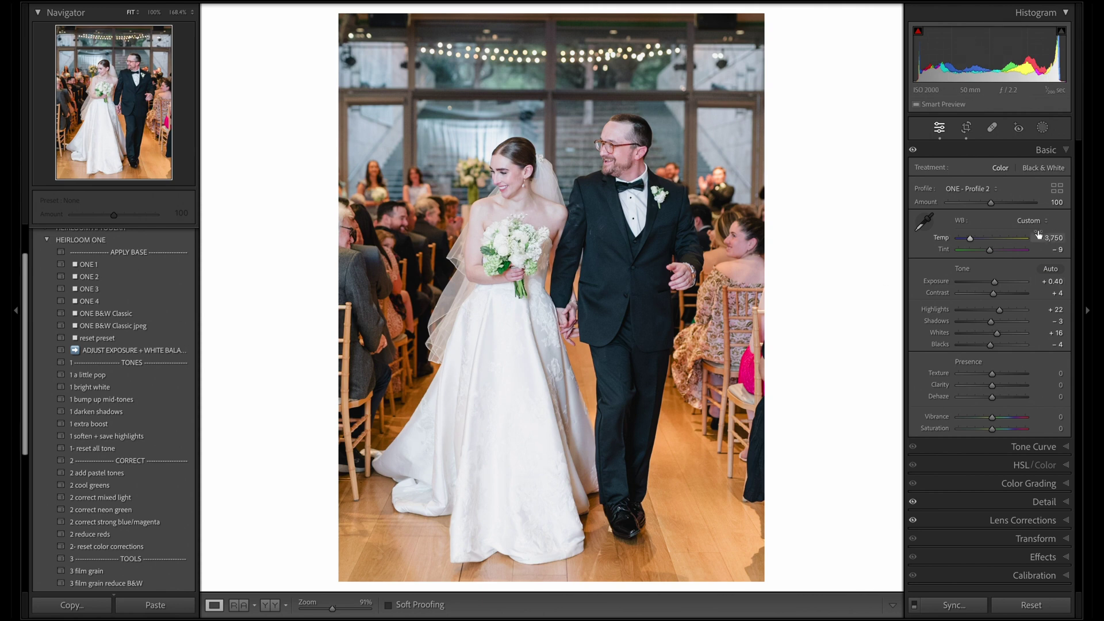
left_click_drag(1038, 234, 1044, 239)
Mask the background and set the mask's Temp to -21, Tint to -7, Highlights to -26 and Shadows to 18
left_click(1043, 127)
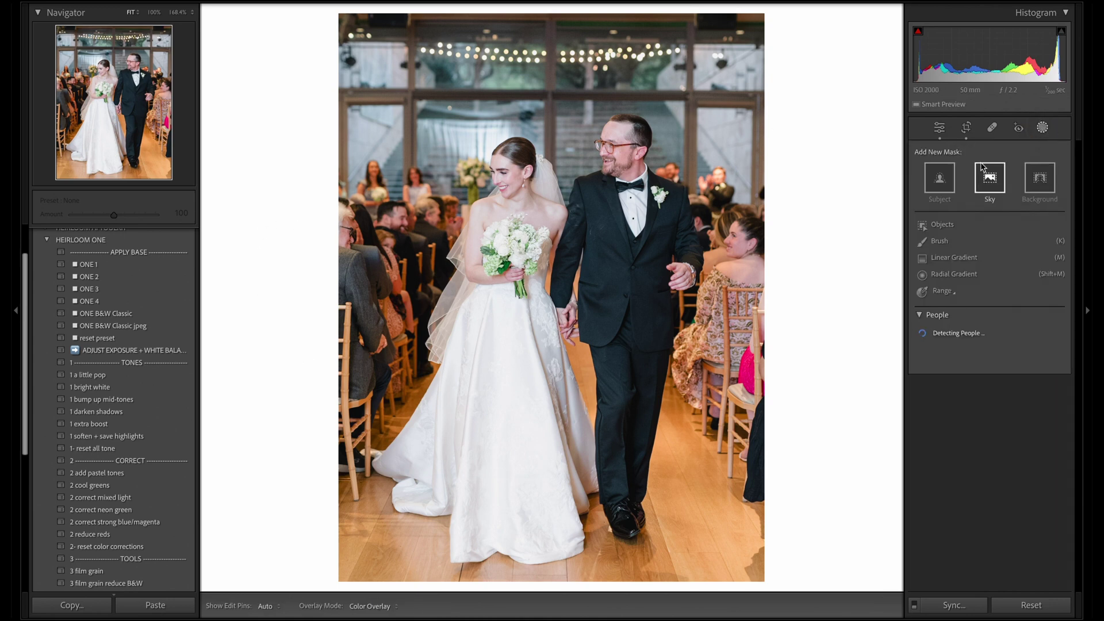
left_click(1044, 178)
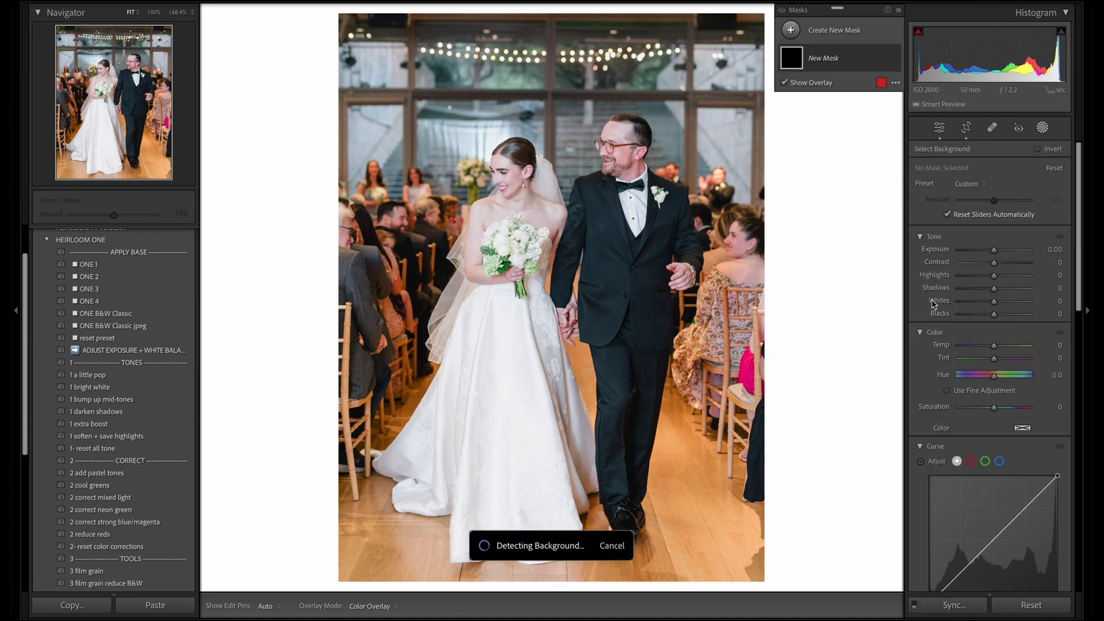
left_click_drag(995, 346, 991, 351)
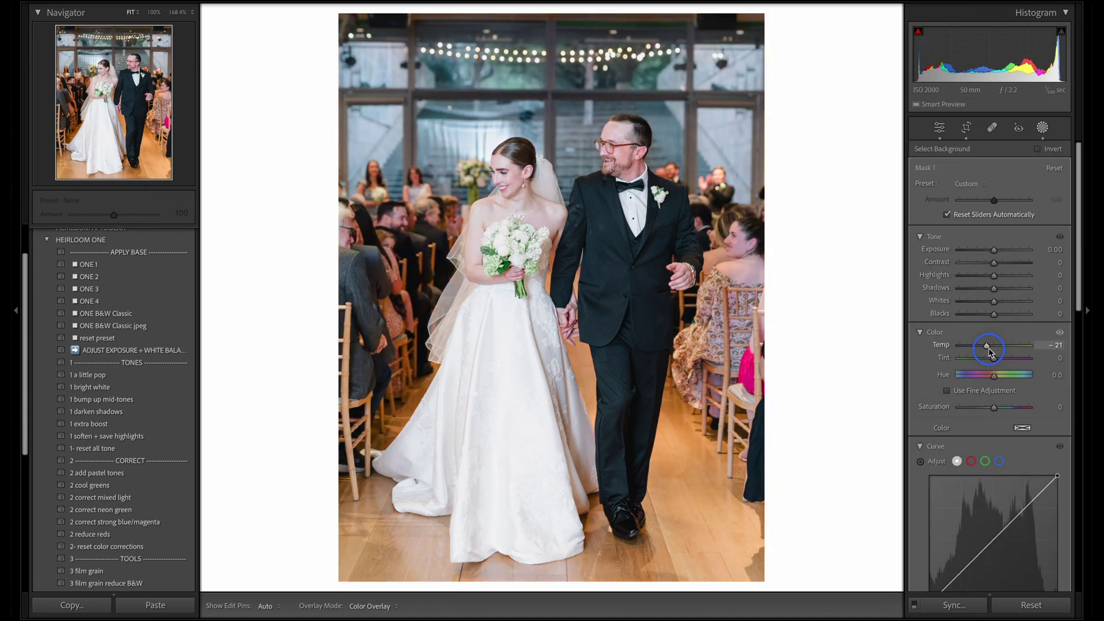
left_click_drag(989, 348, 991, 361)
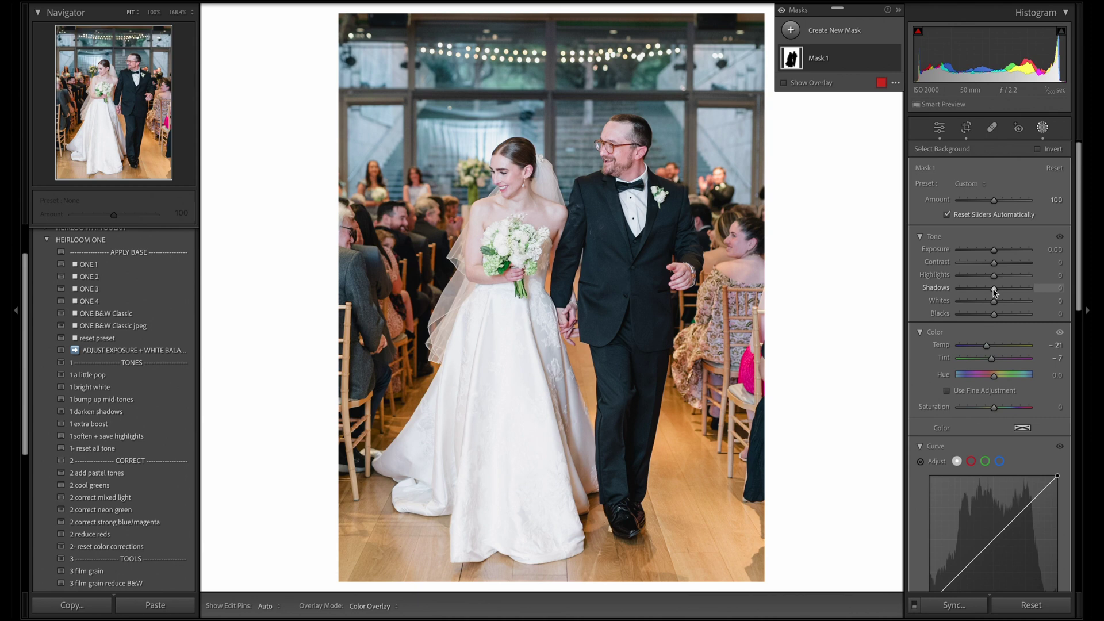
left_click_drag(994, 289, 985, 280)
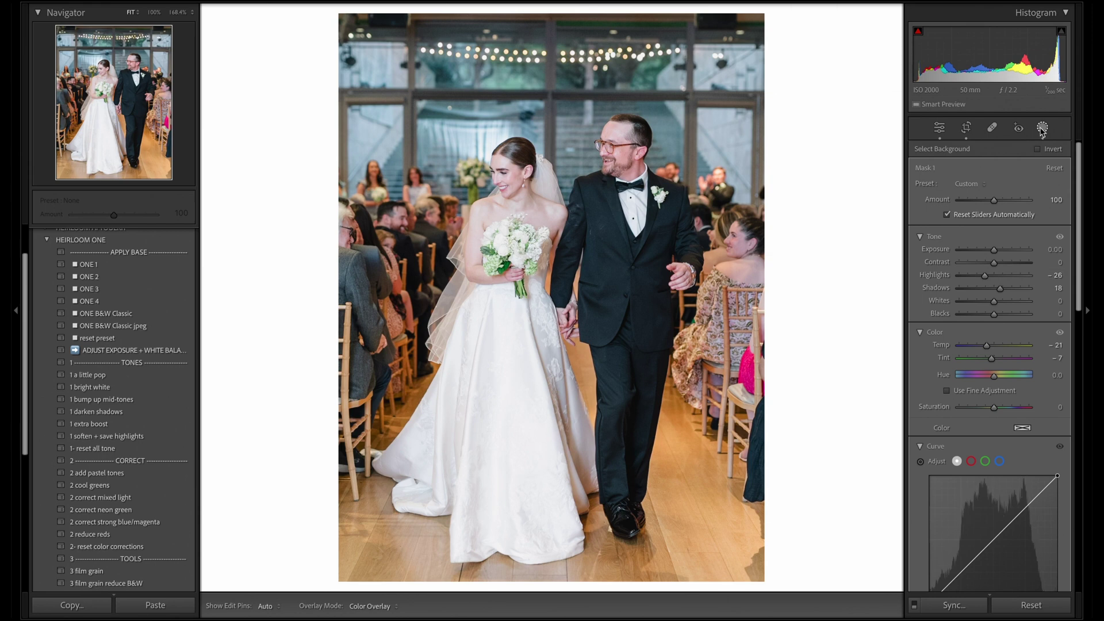
Compare the photo with and without the background mask, leave masking, and inspect the couple up close
left_click(1042, 129)
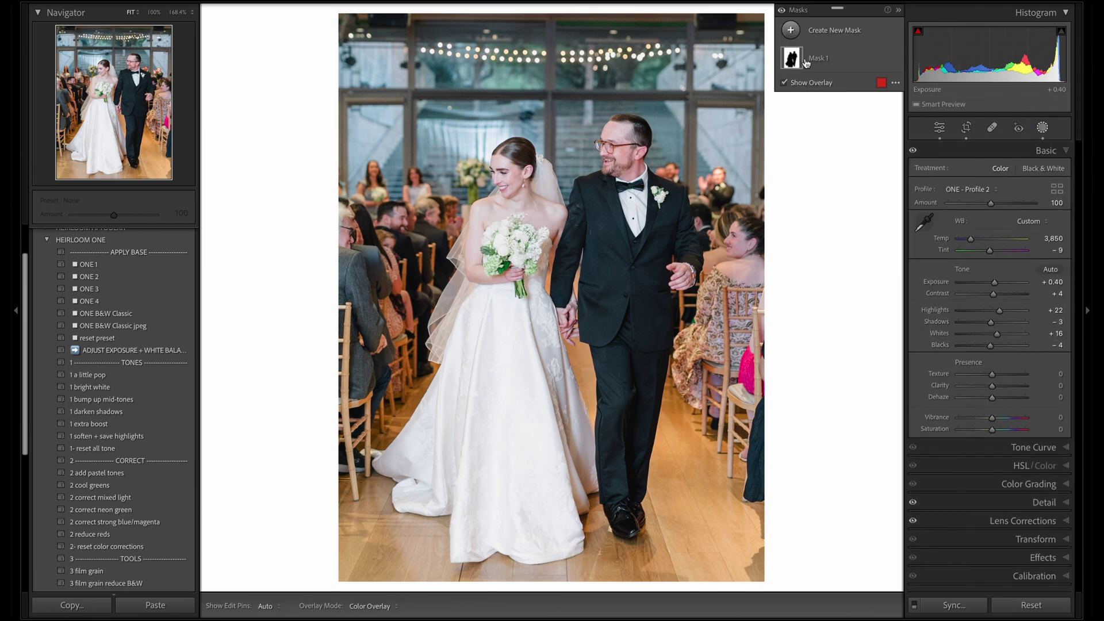
left_click(894, 58)
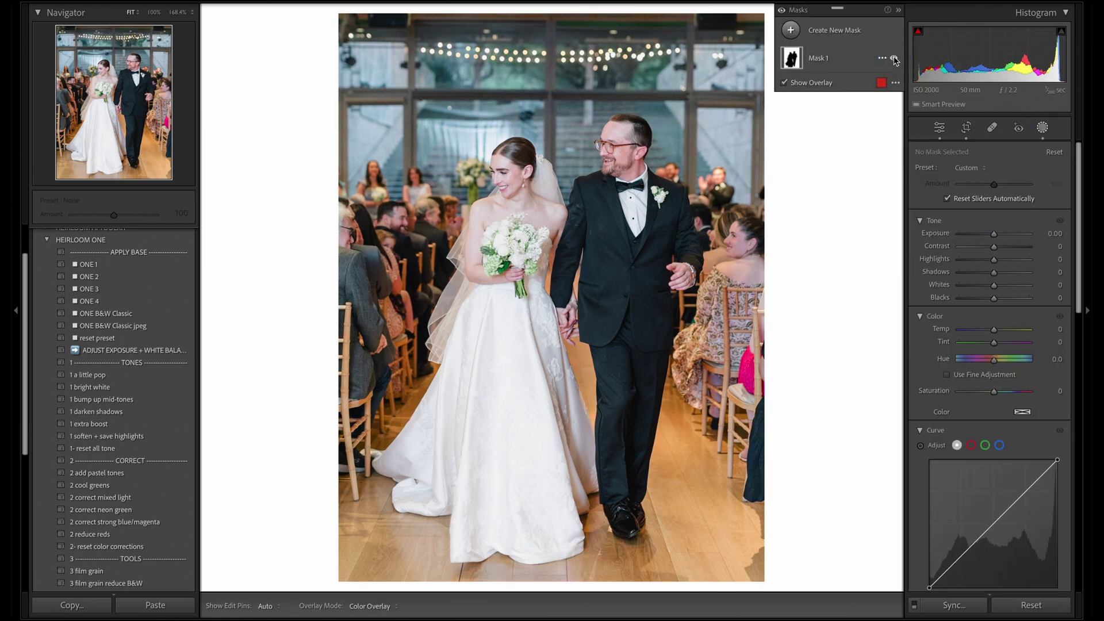
left_click(894, 58)
left_click(1042, 130)
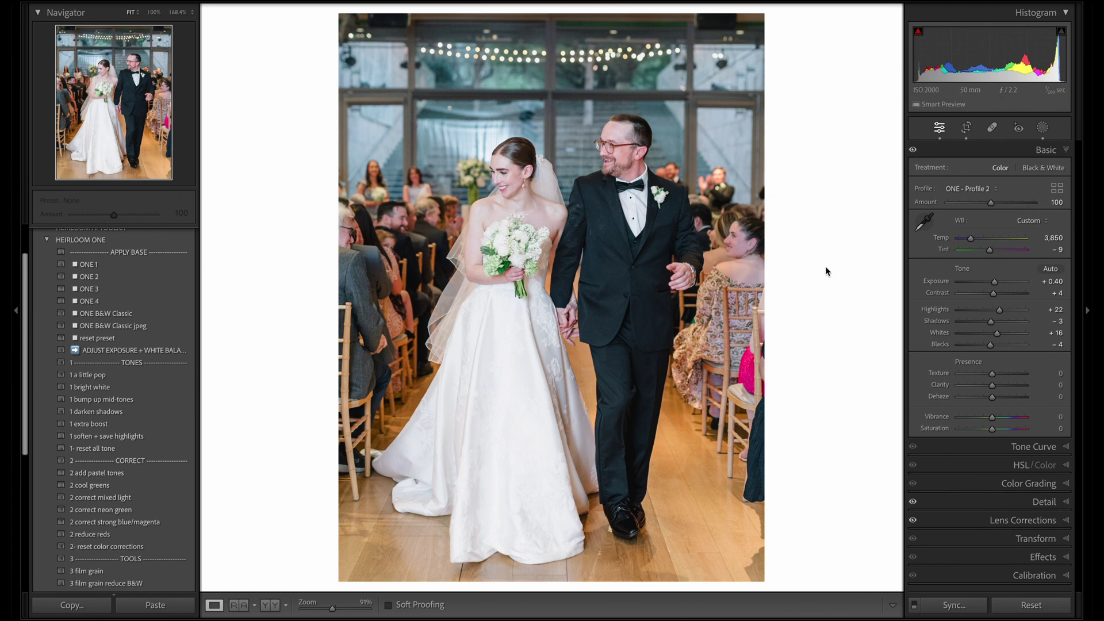
left_click(577, 204)
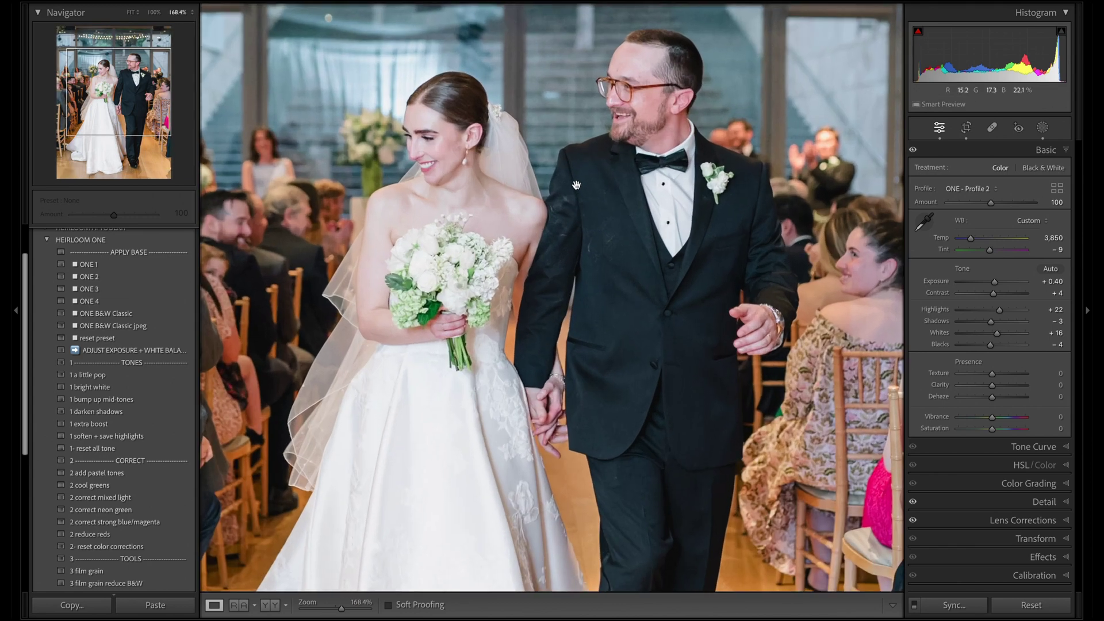
left_click(592, 246)
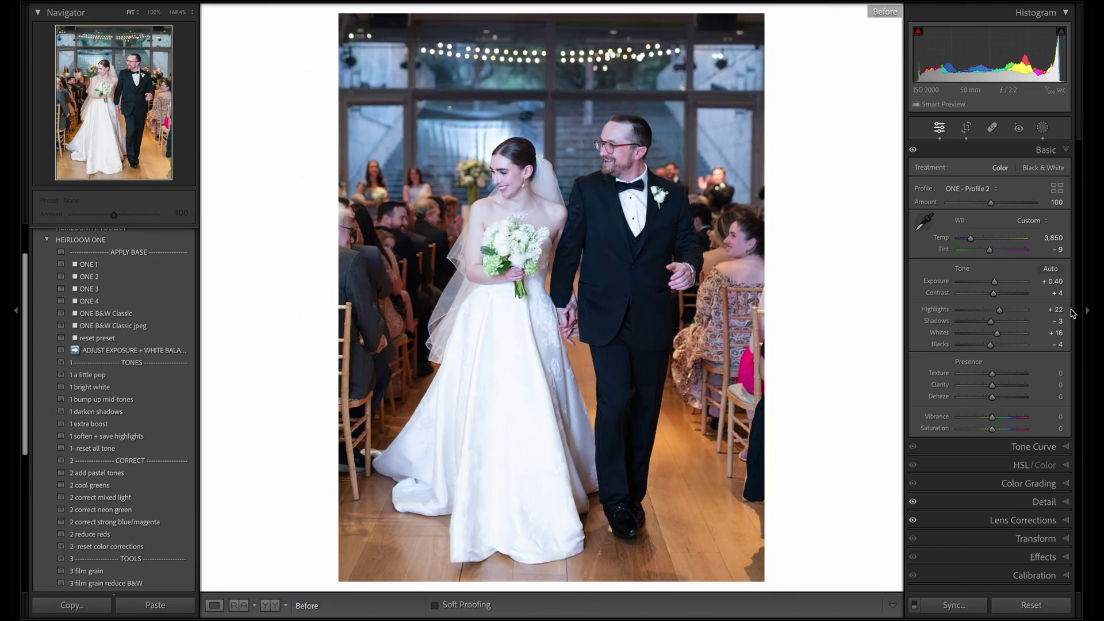
Compare the two aisle photos side by side in Survey view and reopen the wider shot in Develop
key("Right")
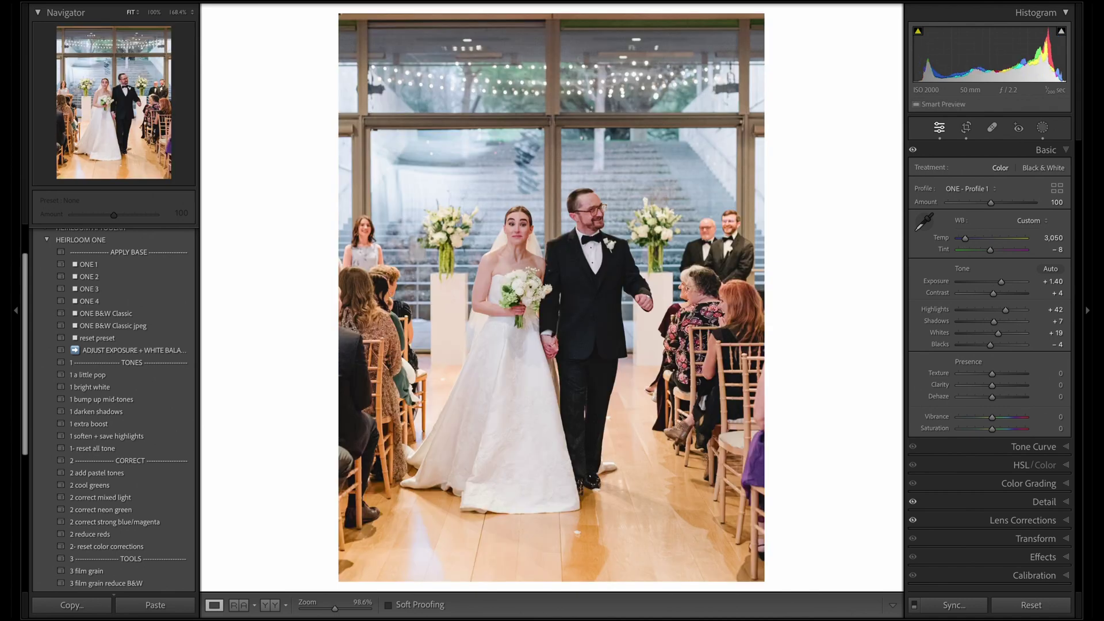
key("n")
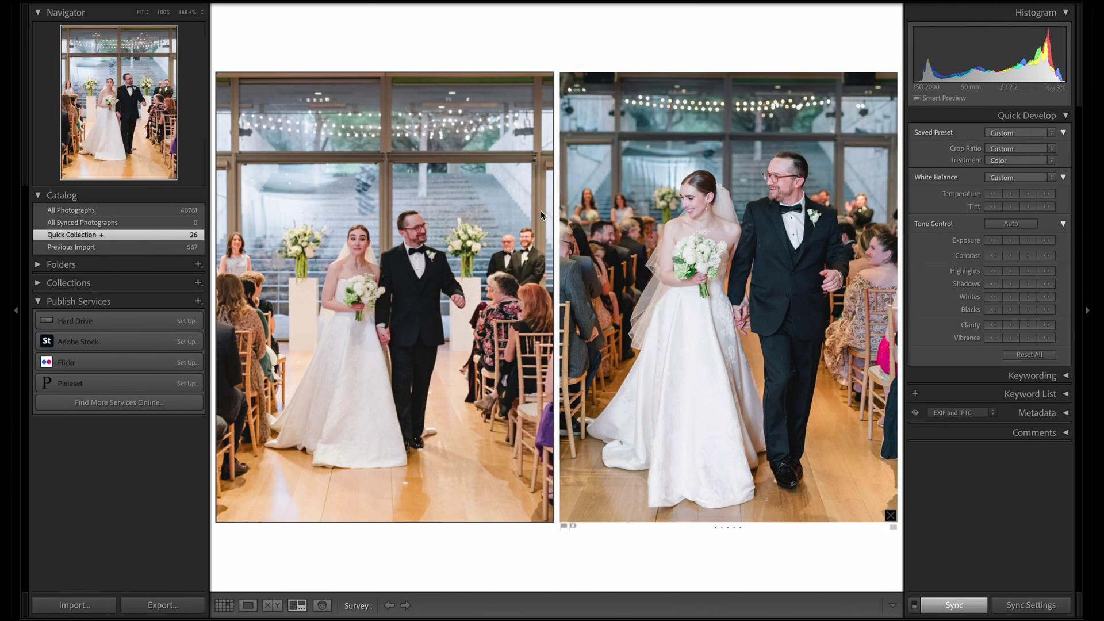
left_click(1029, 197)
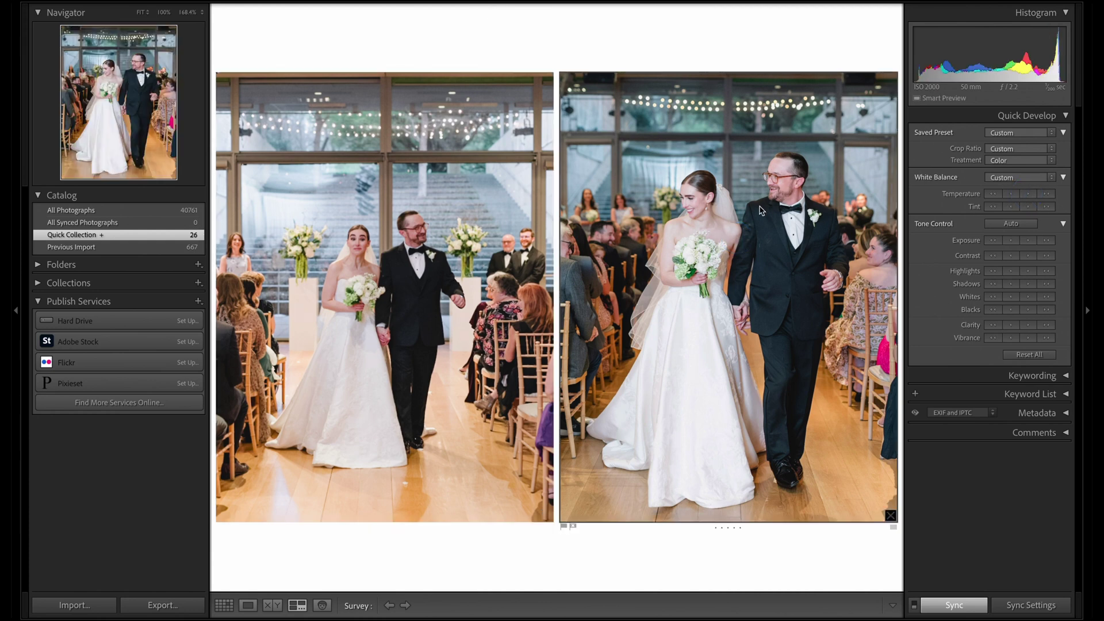
left_click(1026, 195)
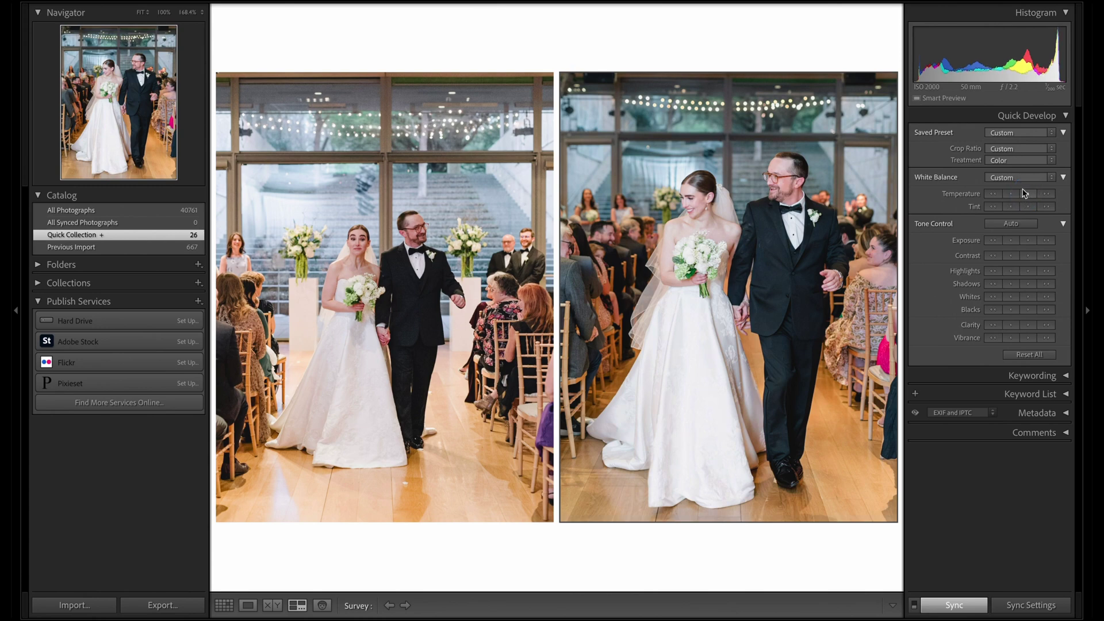
left_click(348, 257)
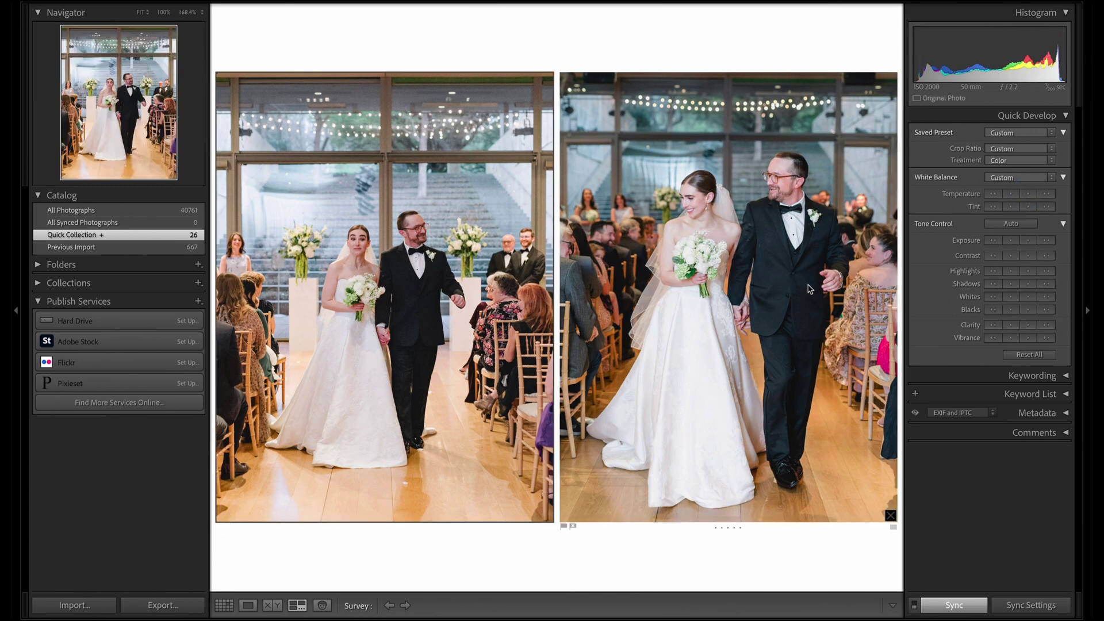
key("d")
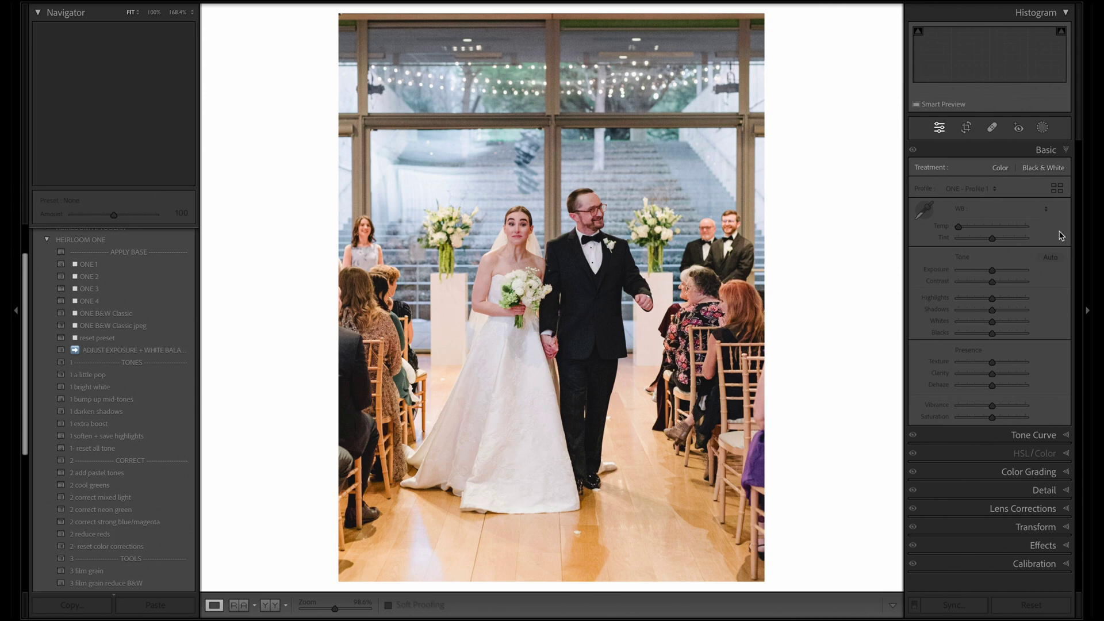
Set the wider aisle photo's Tint to -11 and slightly lower its Yellow saturation in HSL
left_click(1059, 250)
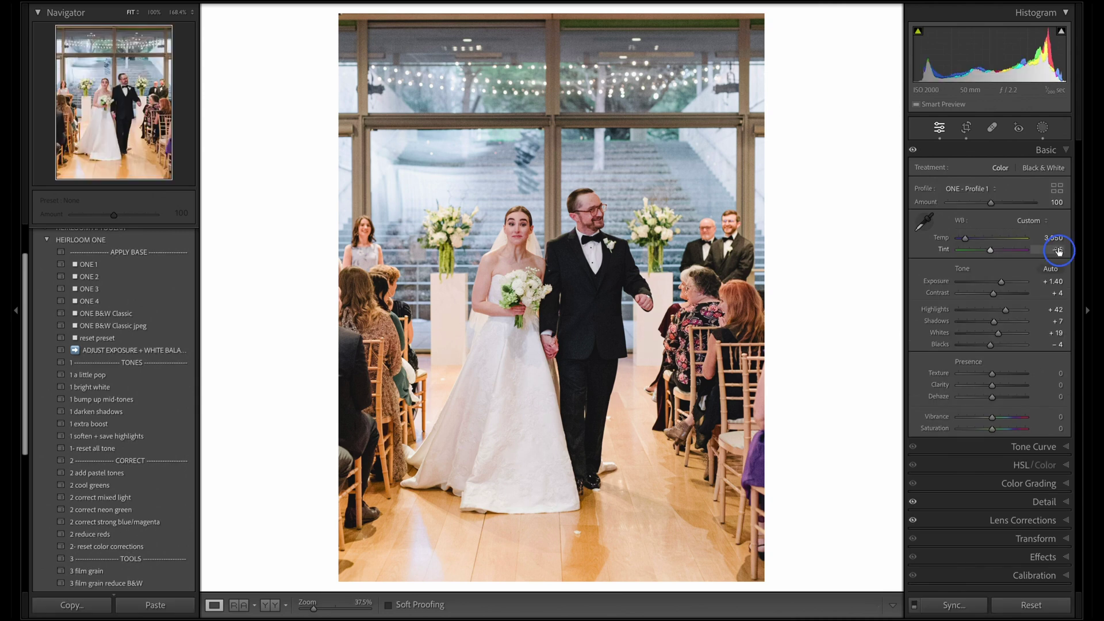
type("-12")
key("Return")
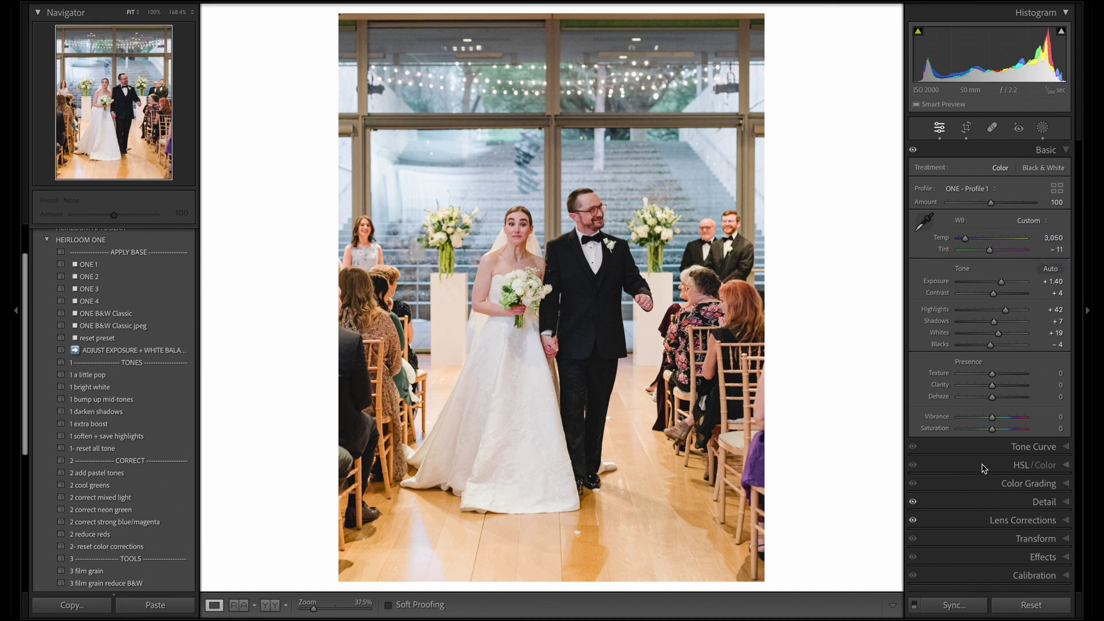
left_click(1030, 465)
left_click_drag(991, 368, 986, 371)
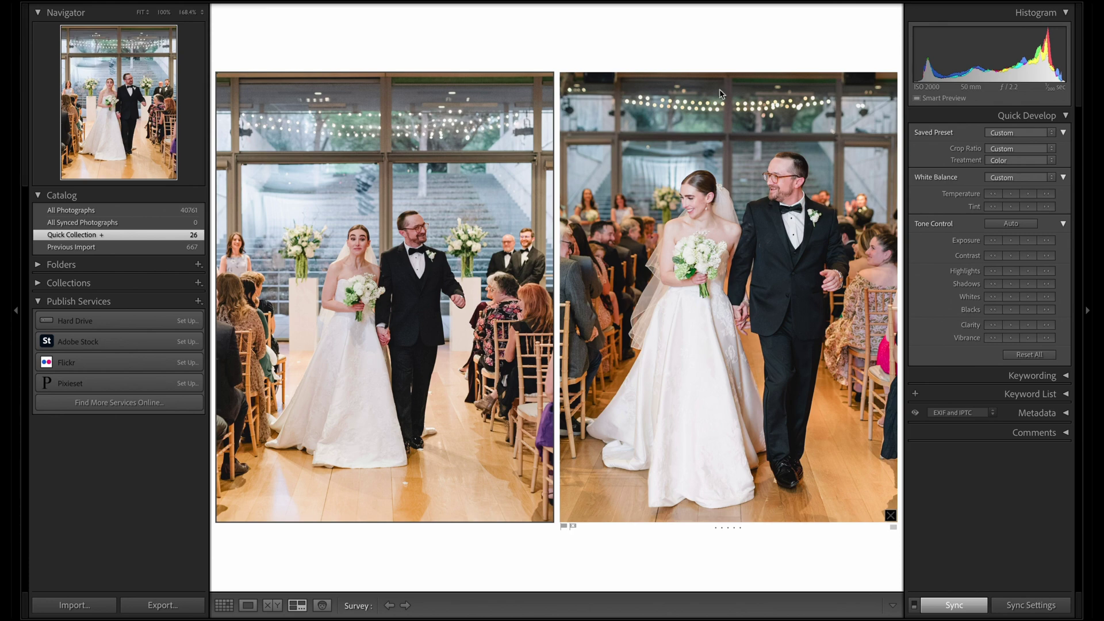
Set the closer photo's background mask to Exposure 0.26, Shadows 21 and Whites -4, and compare both aisle photos side by side
left_click(814, 116)
key("d")
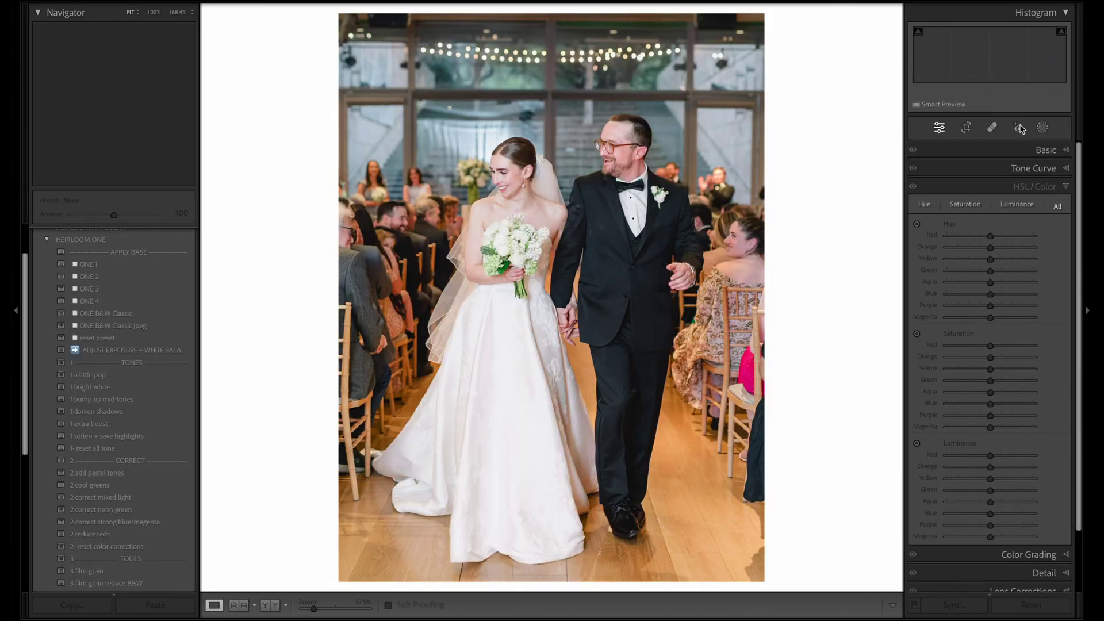
left_click(1043, 128)
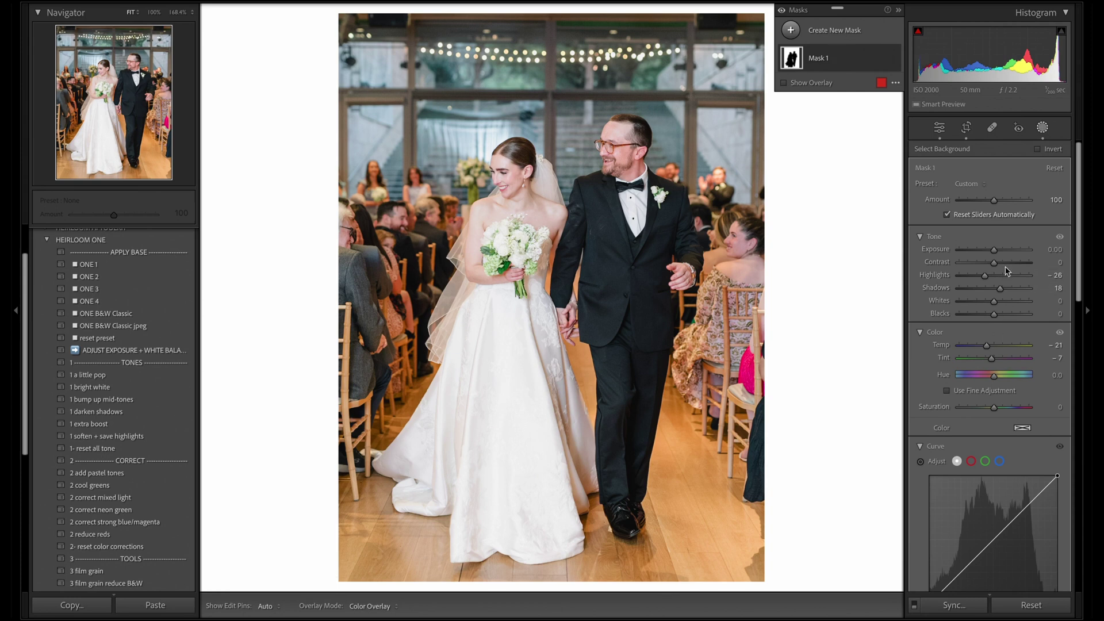
left_click_drag(994, 253, 995, 253)
left_click_drag(994, 301, 1001, 288)
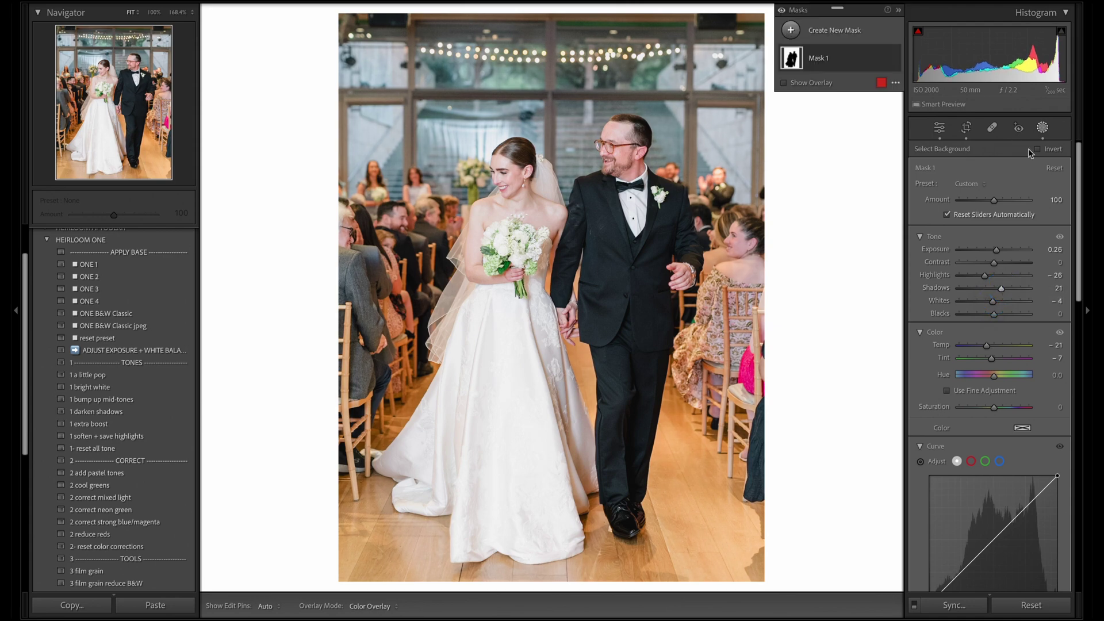
left_click(1042, 129)
left_click(799, 153)
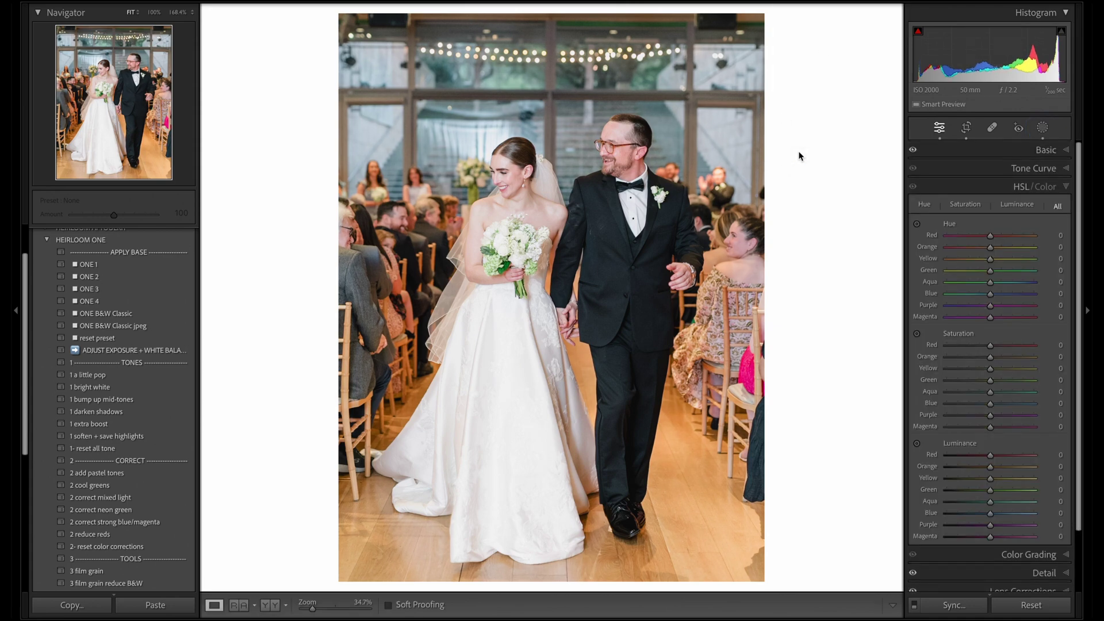
key("n")
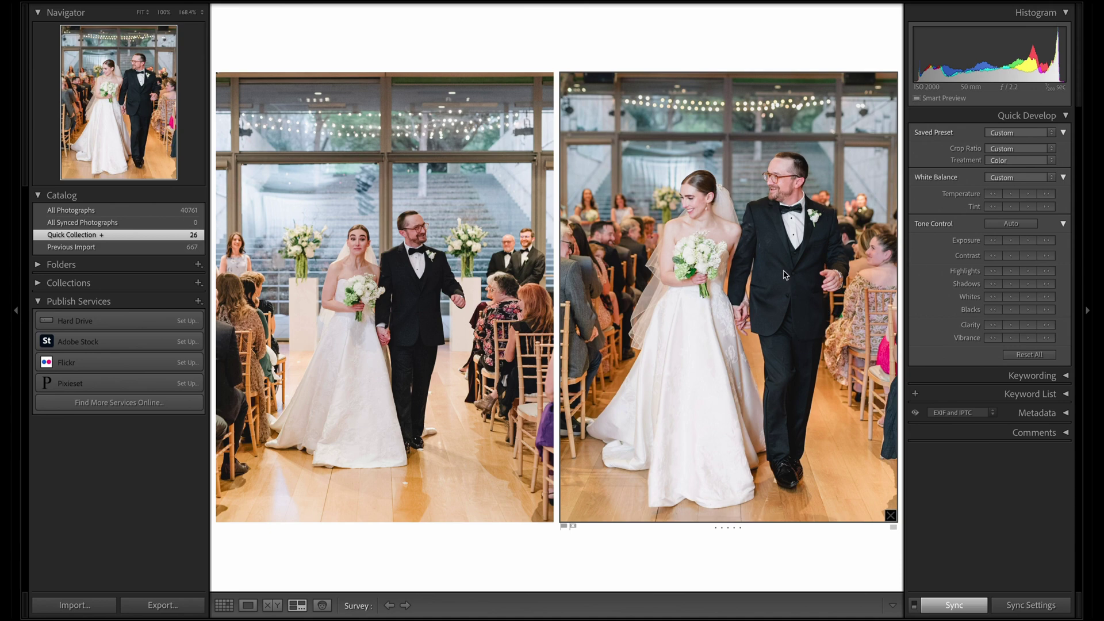
key("d")
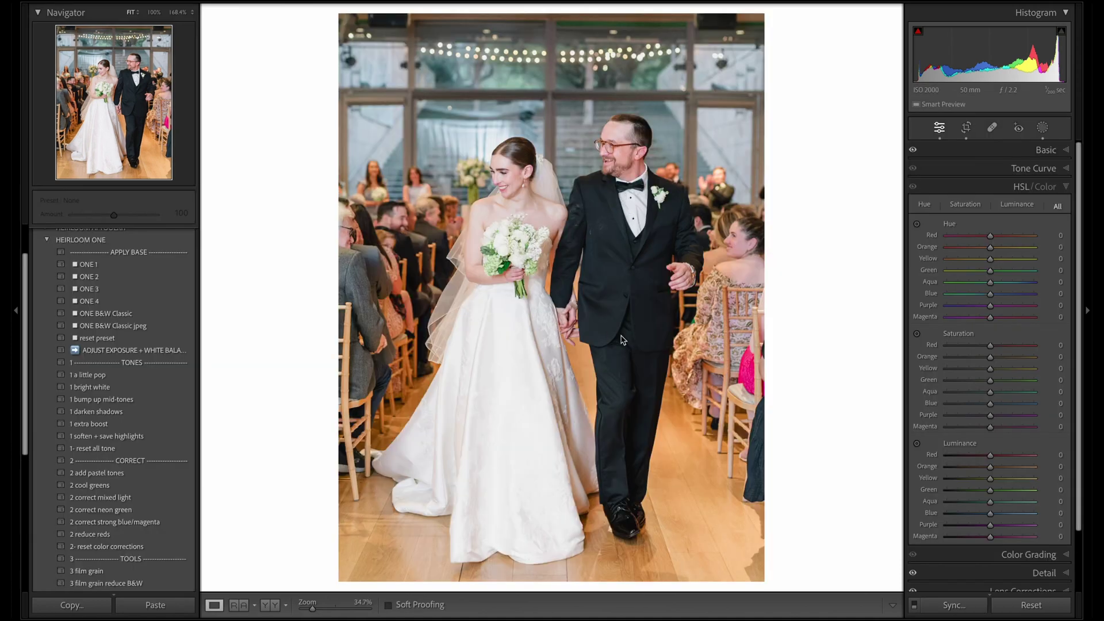
Inspect the dark suit in the closer photo for noise and set Luminance noise reduction to 16
left_click(613, 213)
left_click_drag(616, 296, 616, 124)
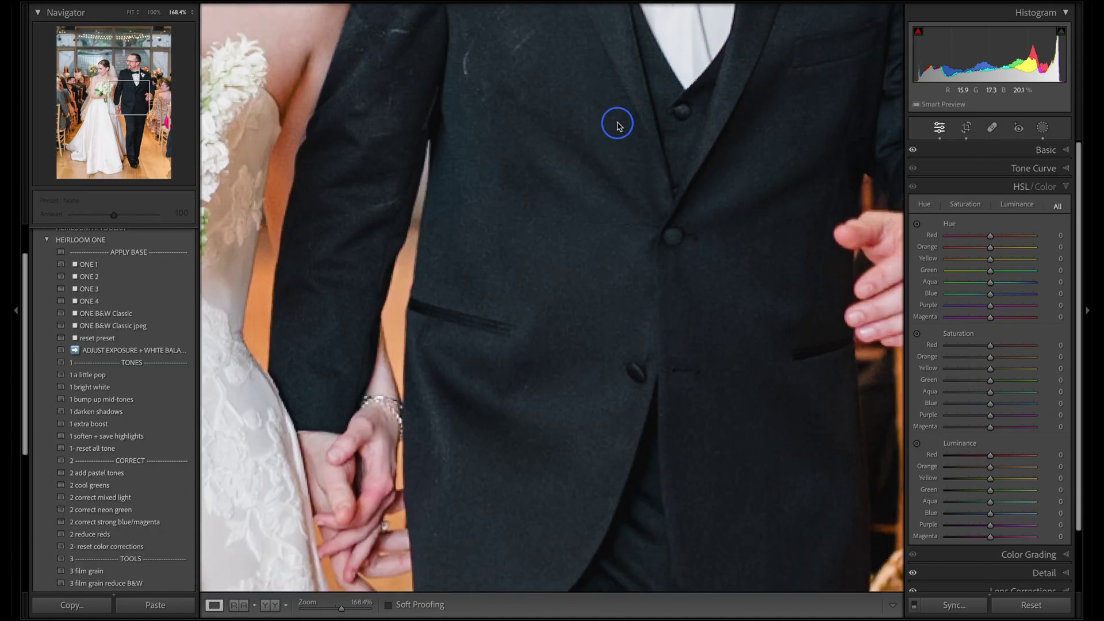
left_click(1039, 572)
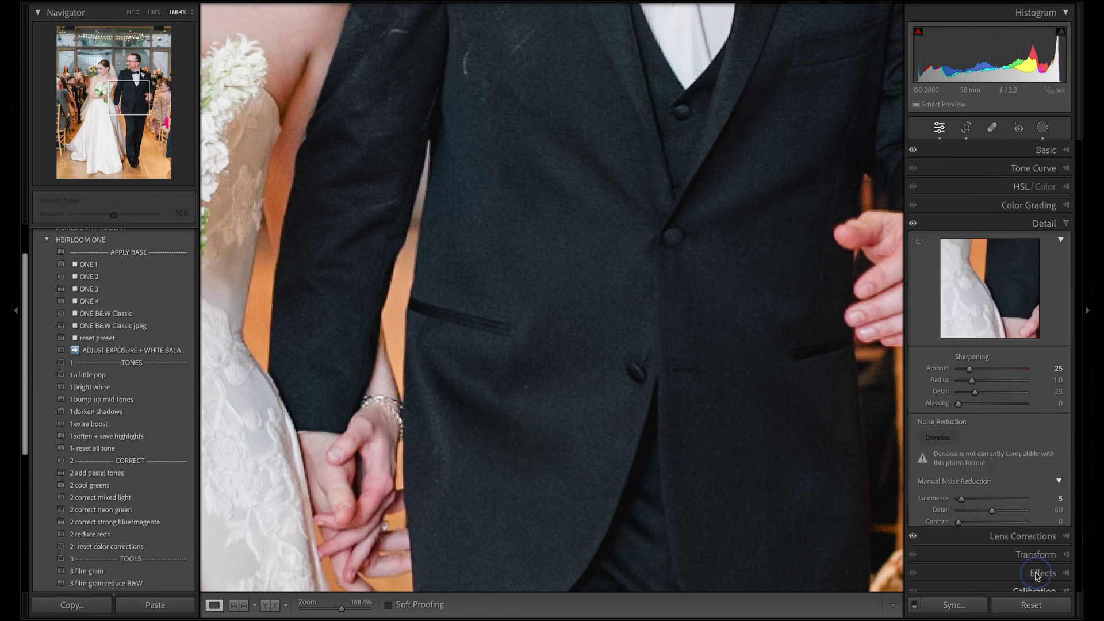
left_click(963, 500)
left_click_drag(965, 502, 970, 502)
left_click_drag(340, 608, 316, 611)
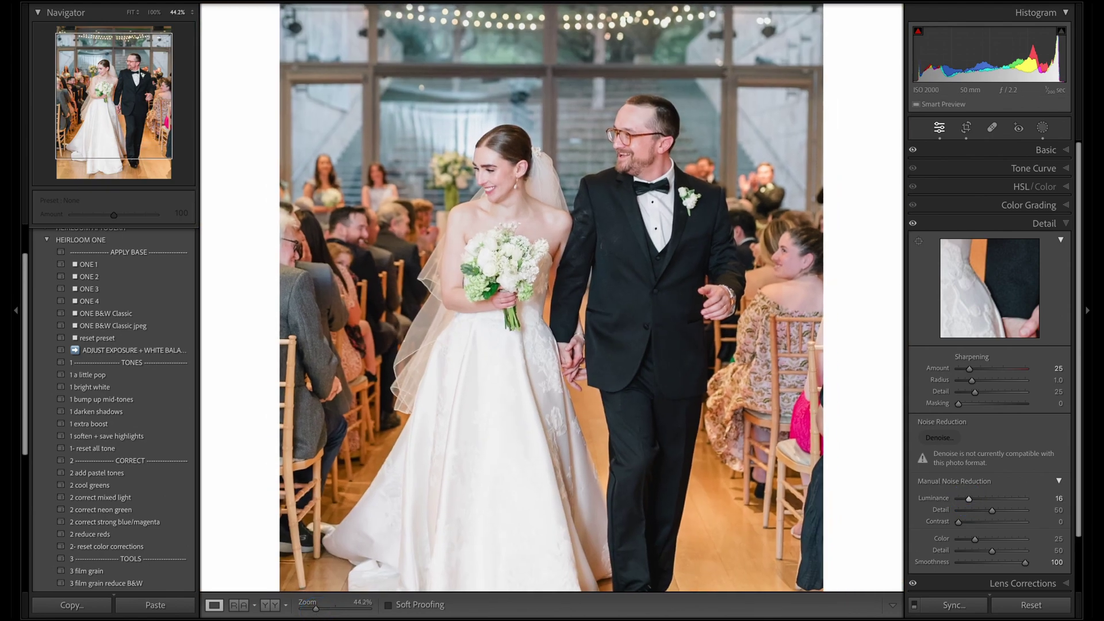
Inspect the wider aisle photo's dark suit for noise at 99% zoom and set its Luminance noise reduction to 15
key("Right")
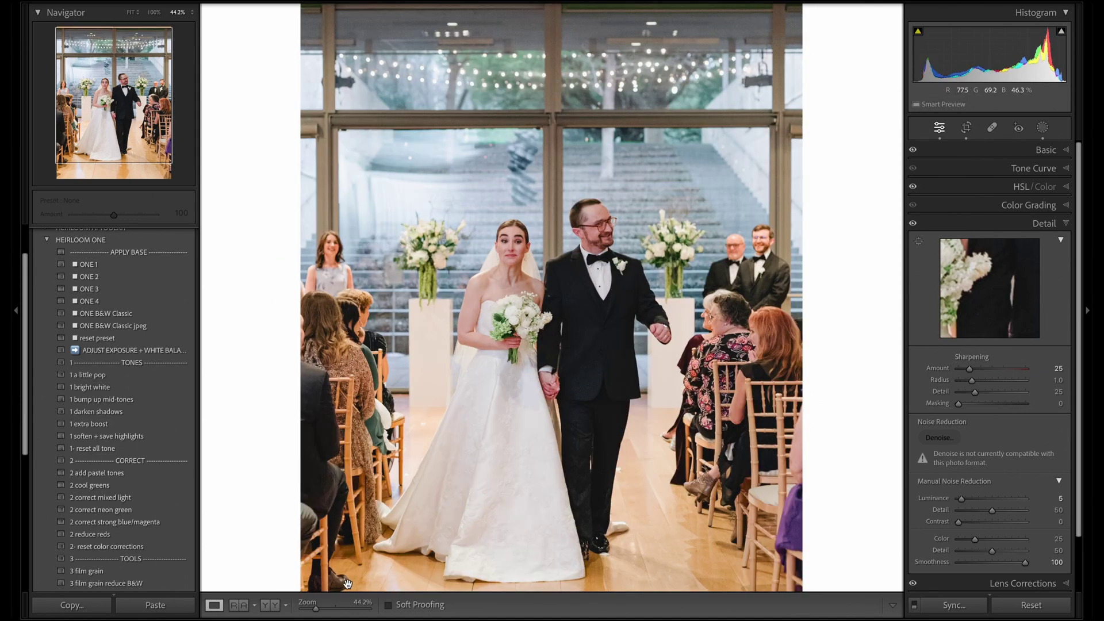
left_click_drag(315, 608, 335, 609)
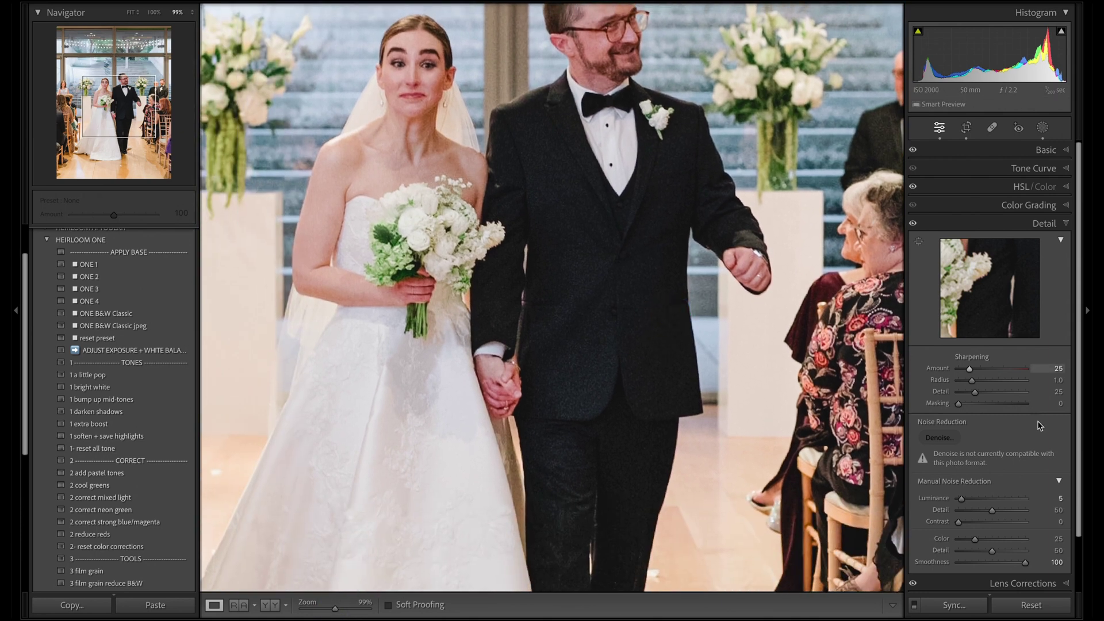
left_click_drag(961, 499, 968, 499)
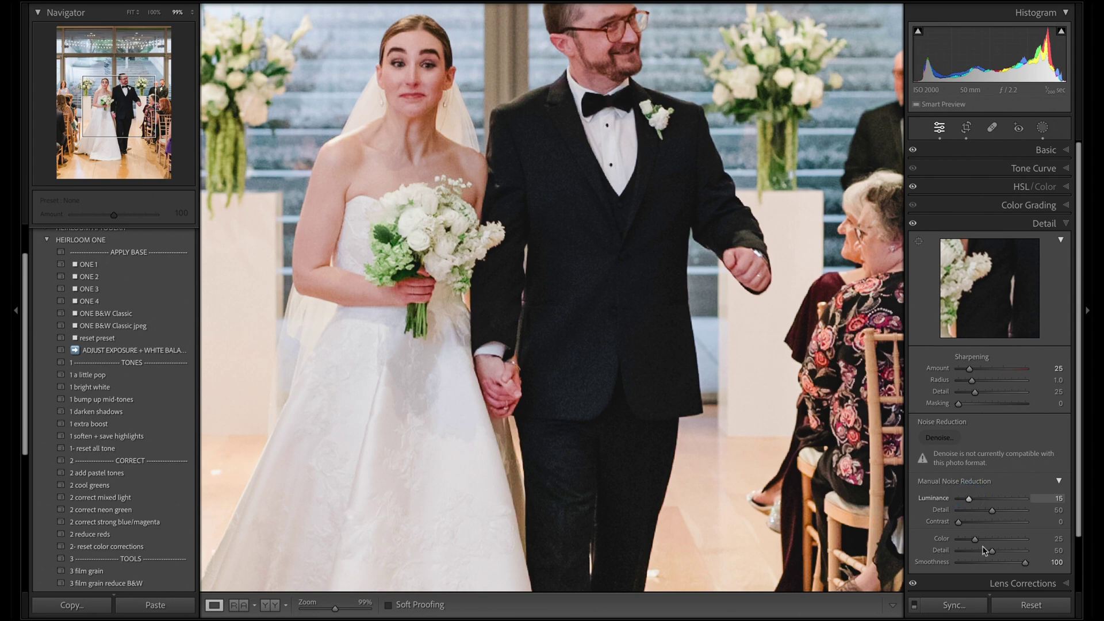
left_click_drag(569, 112, 572, 208)
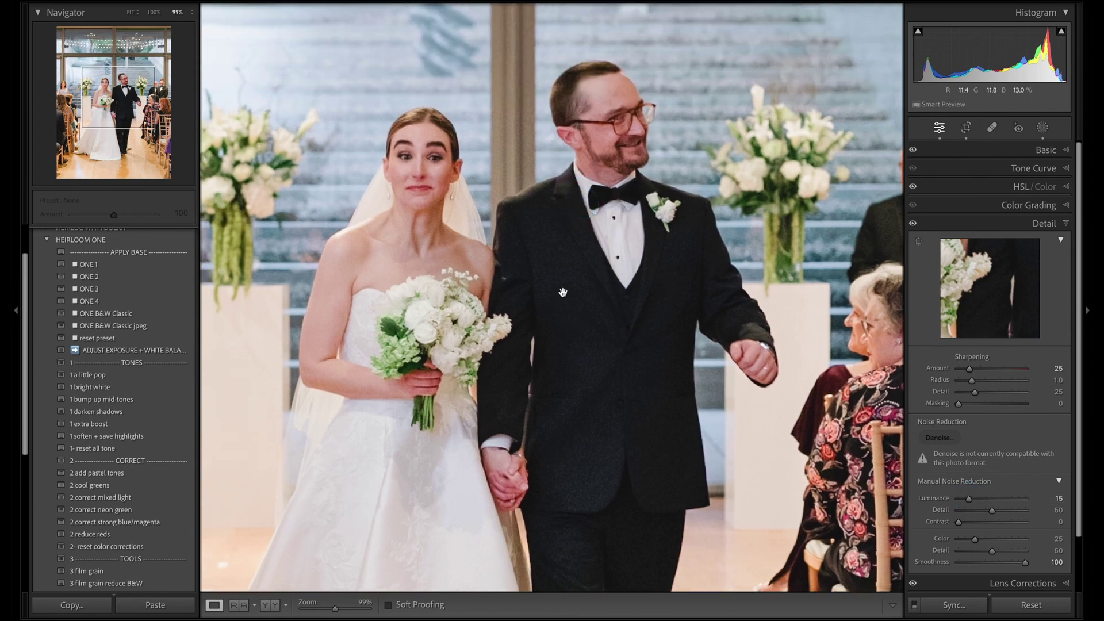
left_click(815, 228)
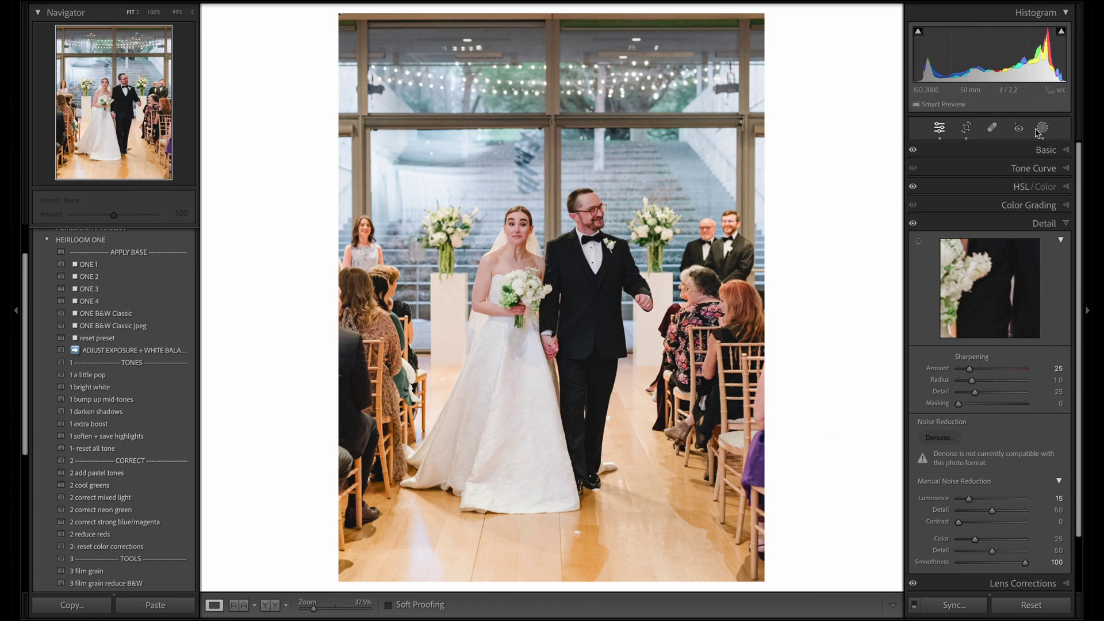
Compare the edited aisle photos side by side in Survey view, check all six against their unedited versions, and return to the grid
key("n")
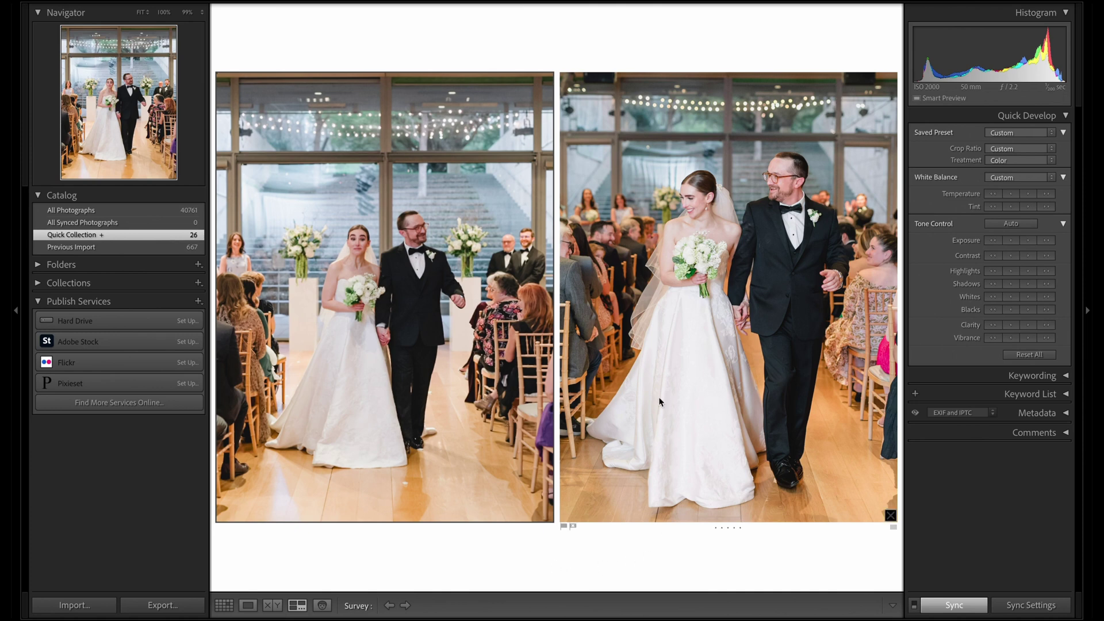
left_click(662, 355)
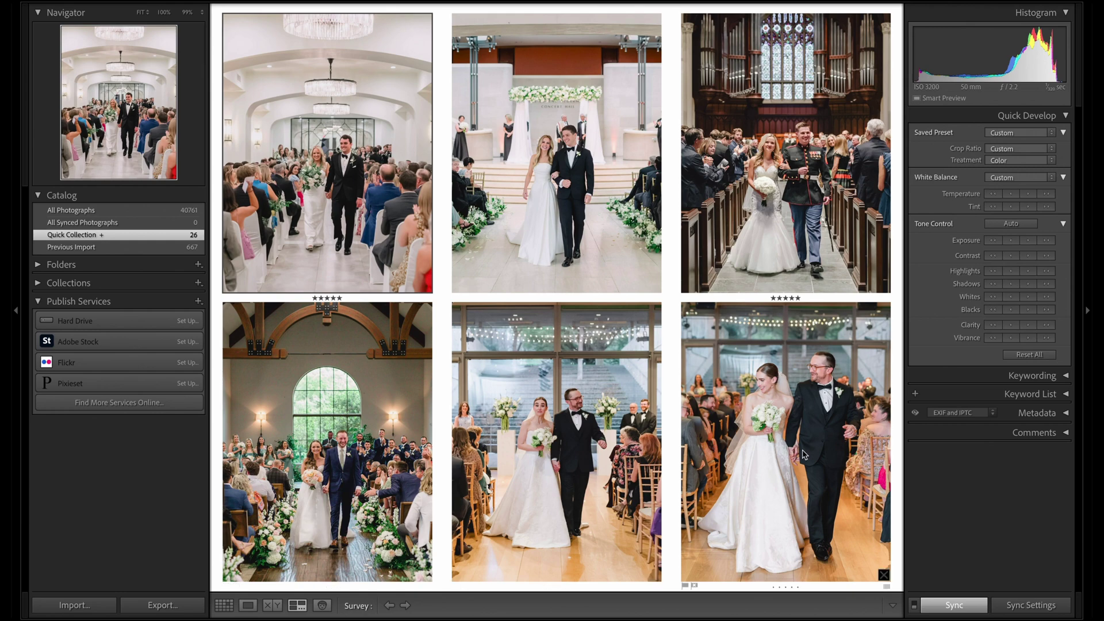
left_click(884, 574)
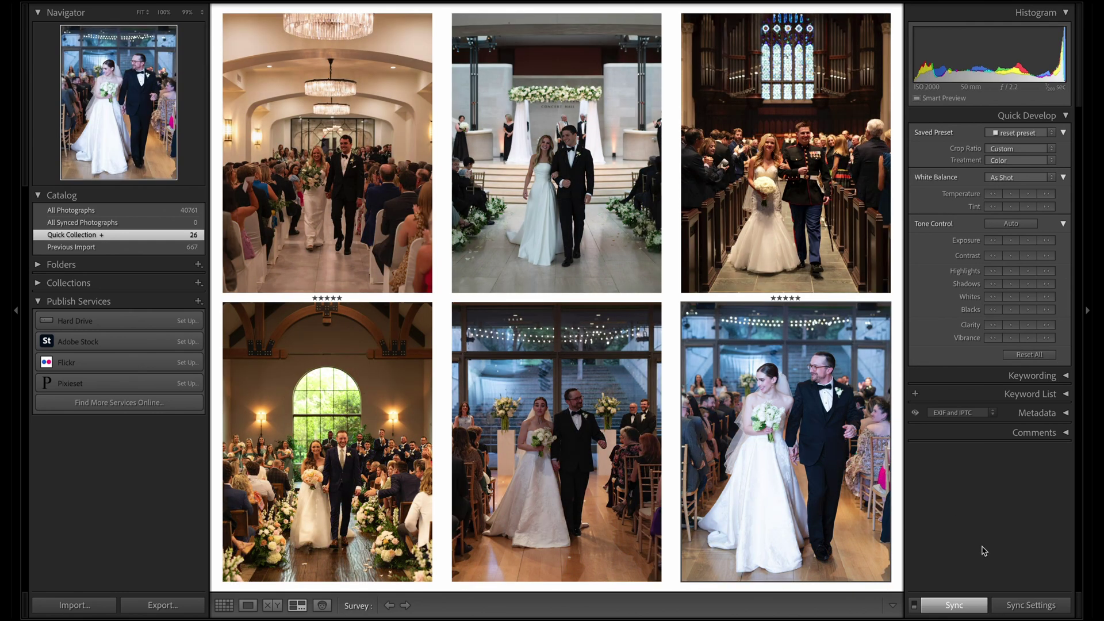
key("ctrl+z")
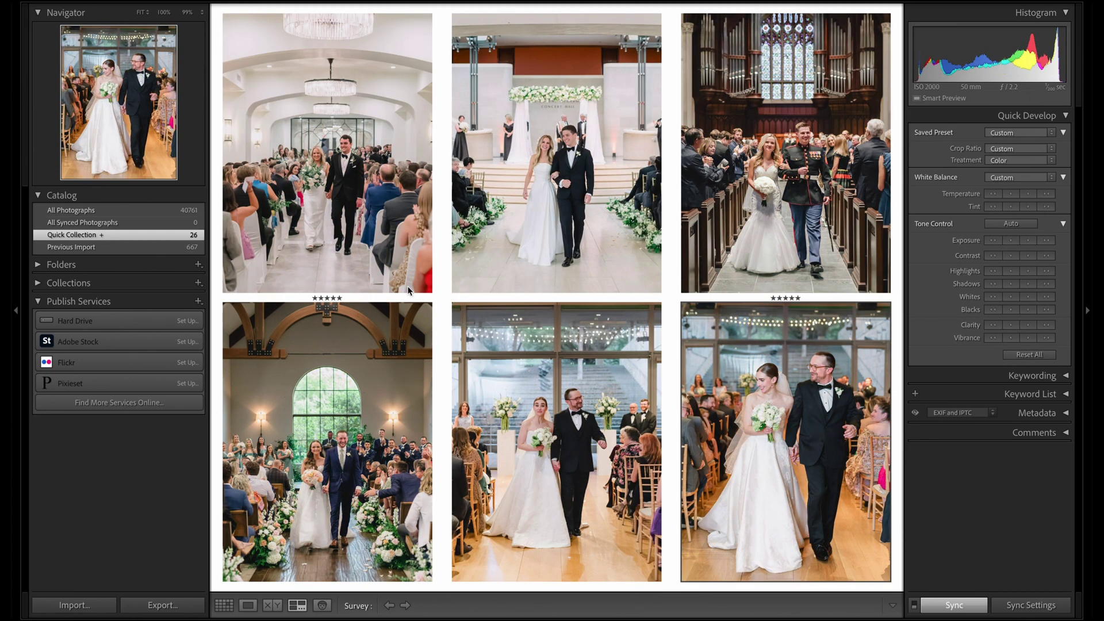
key("g")
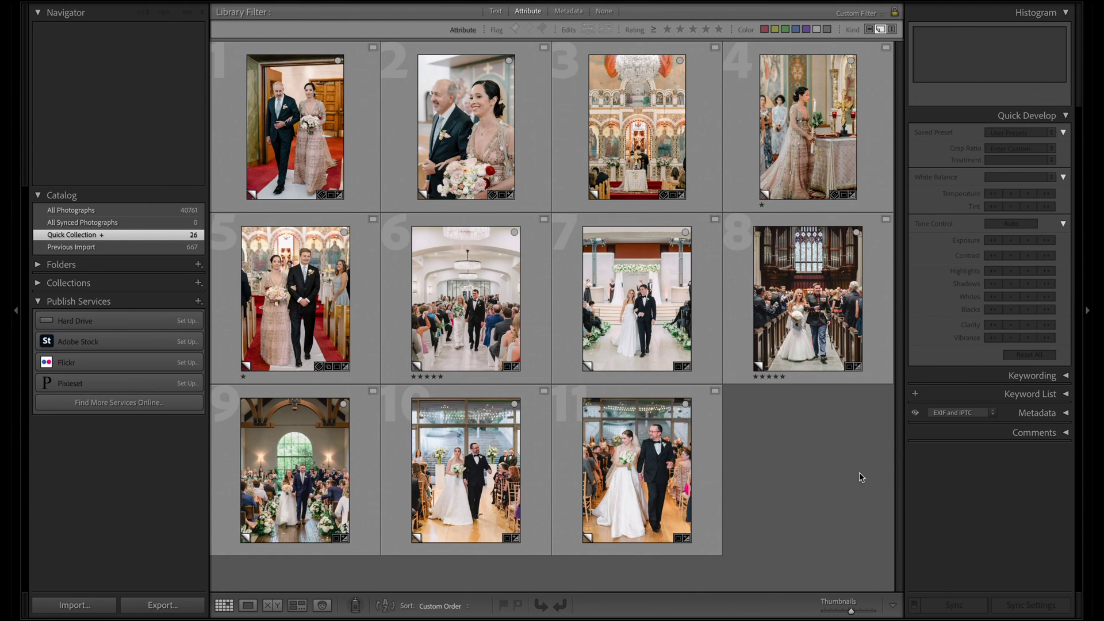